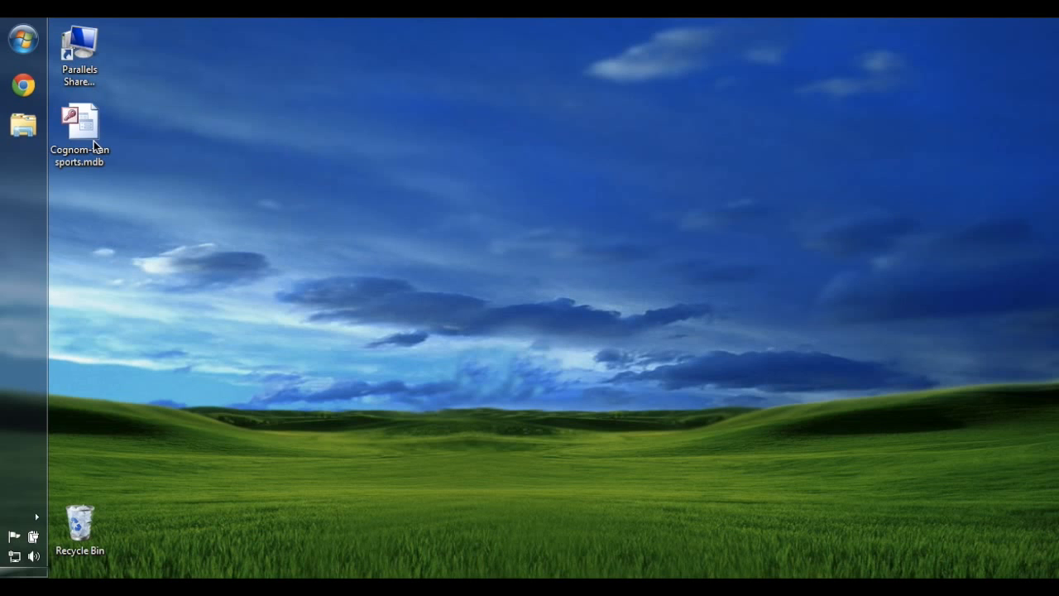
# Open the Cognom-transports.mdb database from the desktop and accept its security warnings
pyautogui.doubleClick(95, 147)
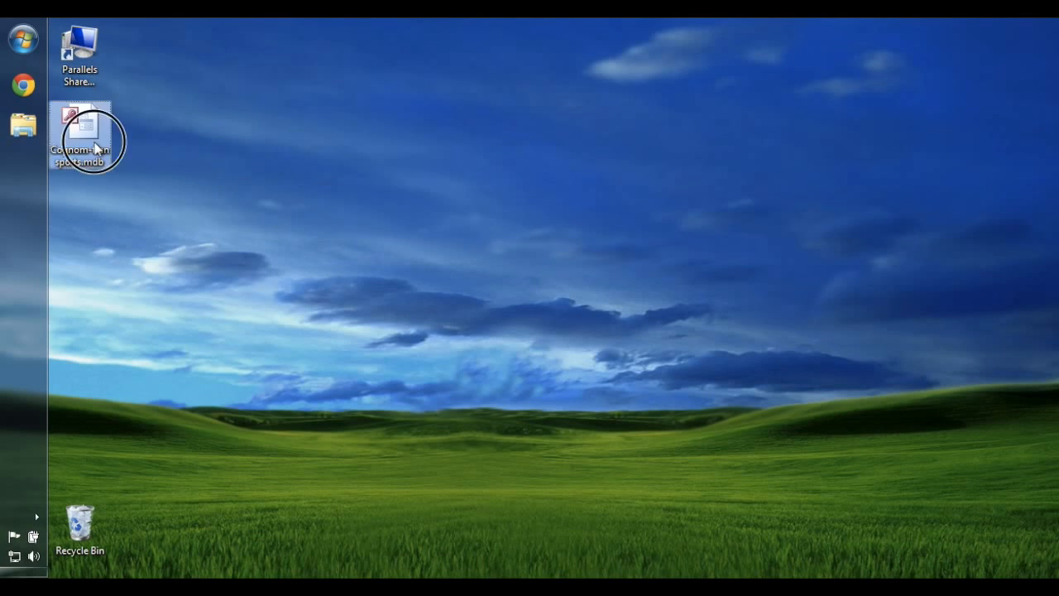
pyautogui.click(519, 351)
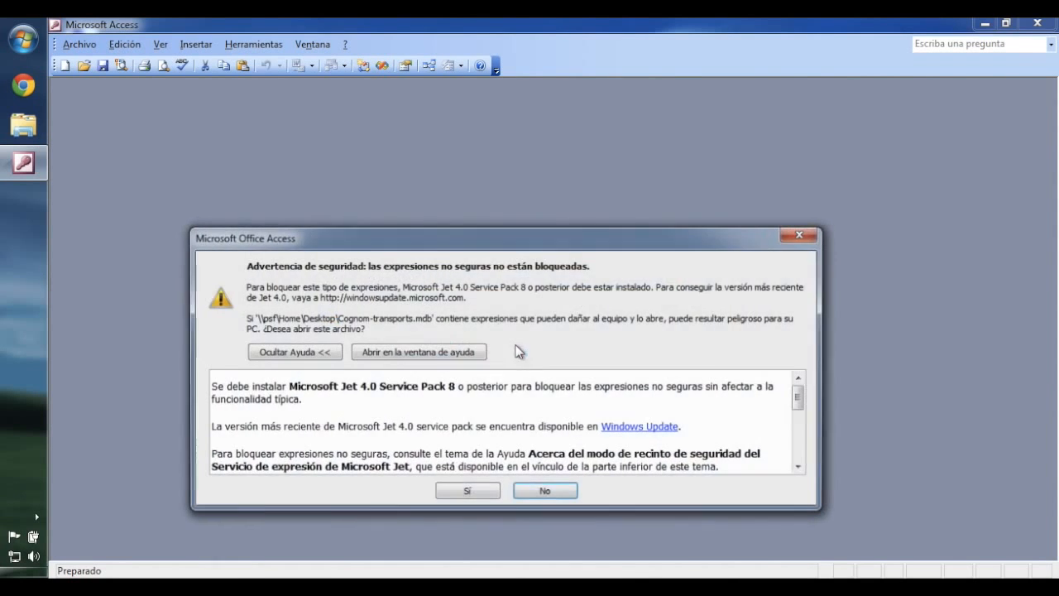
pyautogui.click(470, 497)
pyautogui.click(546, 357)
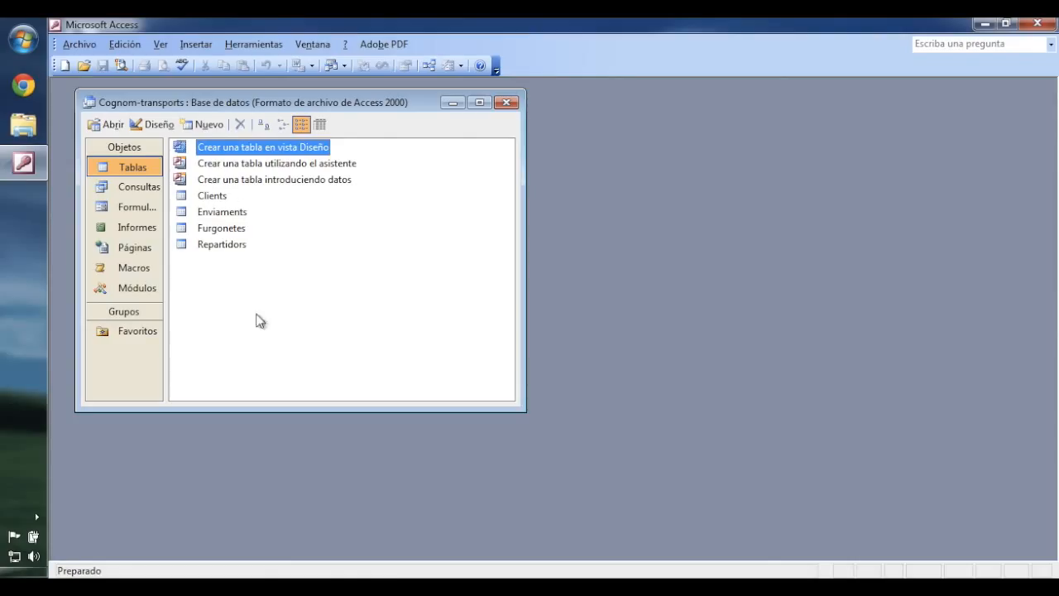
# Review the records of the Clients and Furgonetes tables, closing each one after viewing it
pyautogui.doubleClick(210, 196)
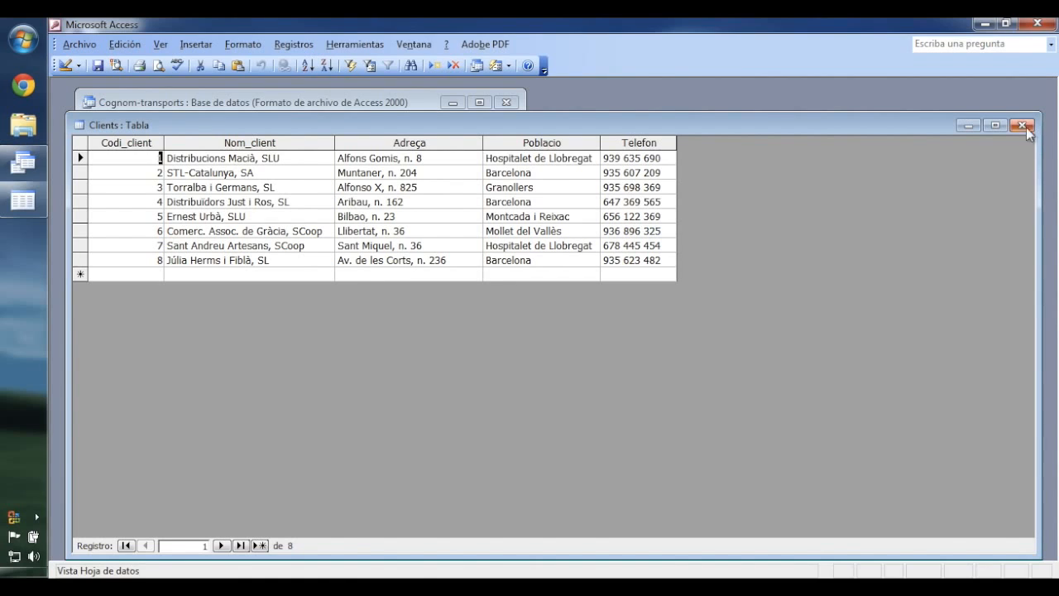
pyautogui.click(1025, 127)
pyautogui.click(213, 228)
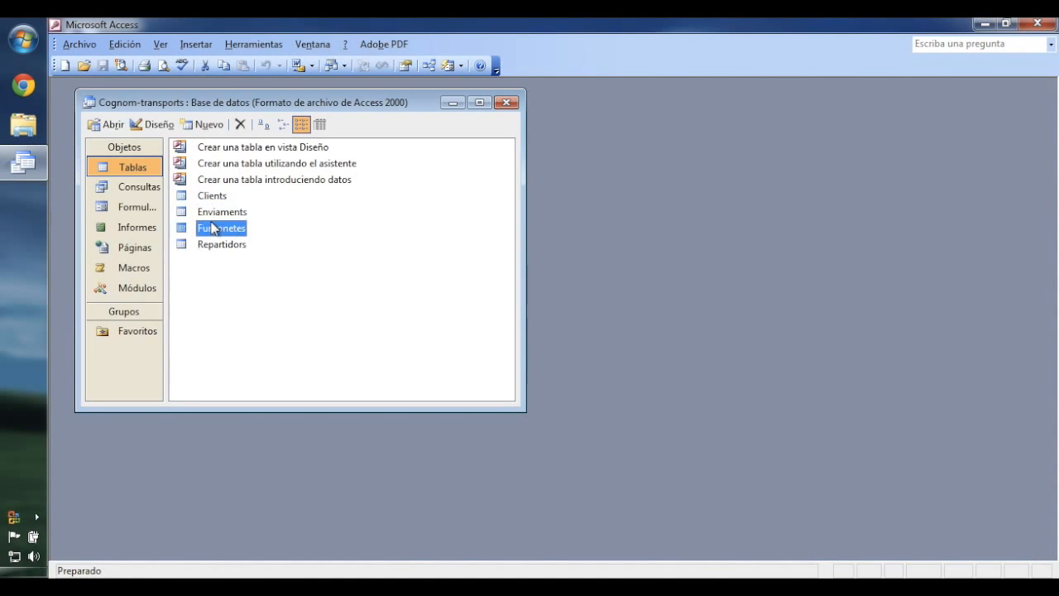
pyautogui.doubleClick(213, 228)
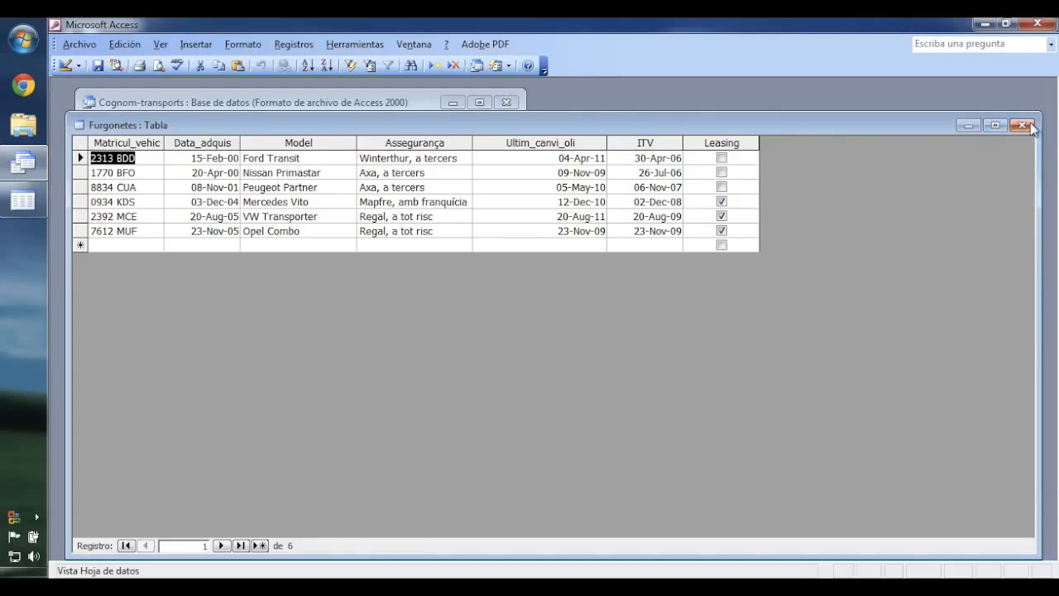
pyautogui.click(1030, 126)
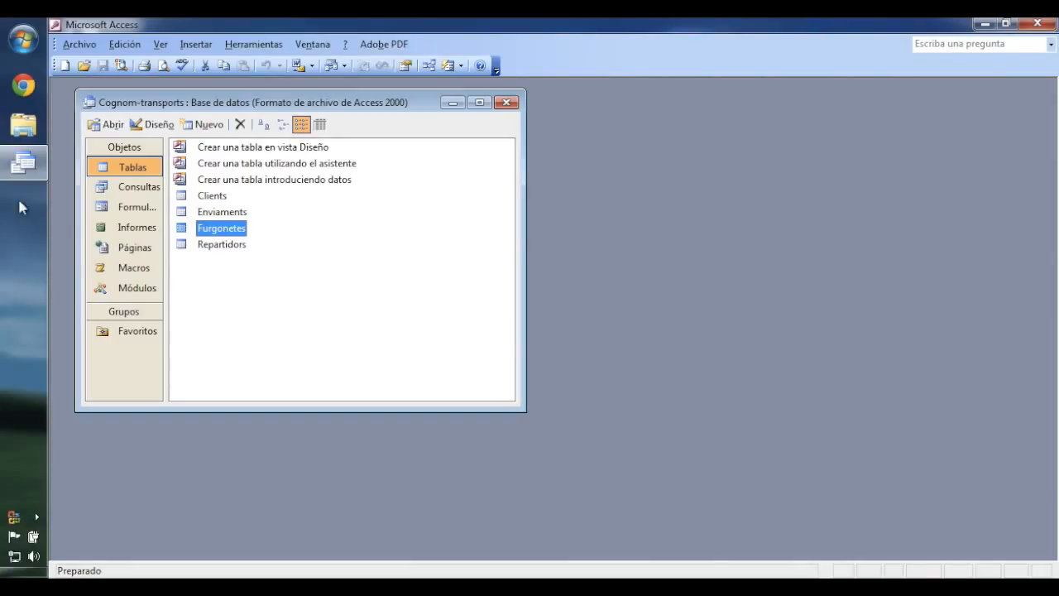
# Create a new table in Design view with a Texto field named Codi_pagament and a field size of 1
pyautogui.doubleClick(300, 149)
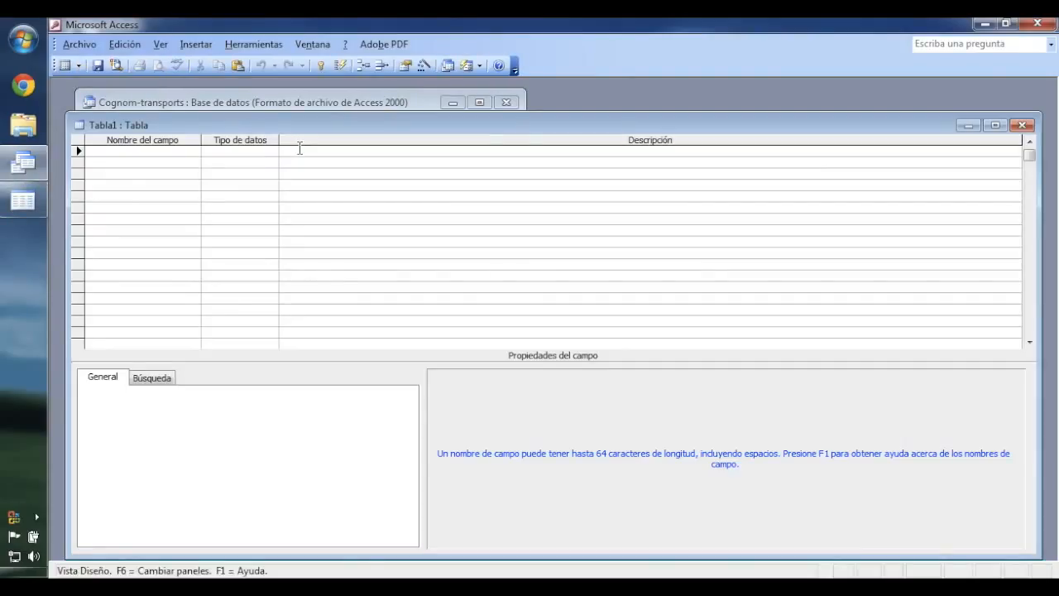
pyautogui.write('Codi_pagament')
pyautogui.press('Tab')
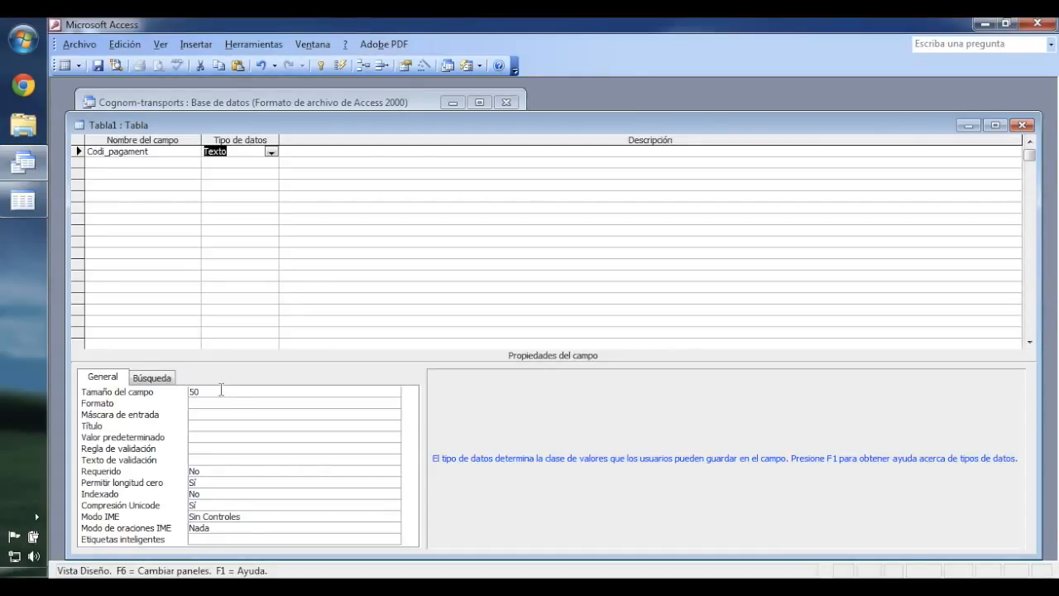
pyautogui.doubleClick(221, 389)
pyautogui.write('1')
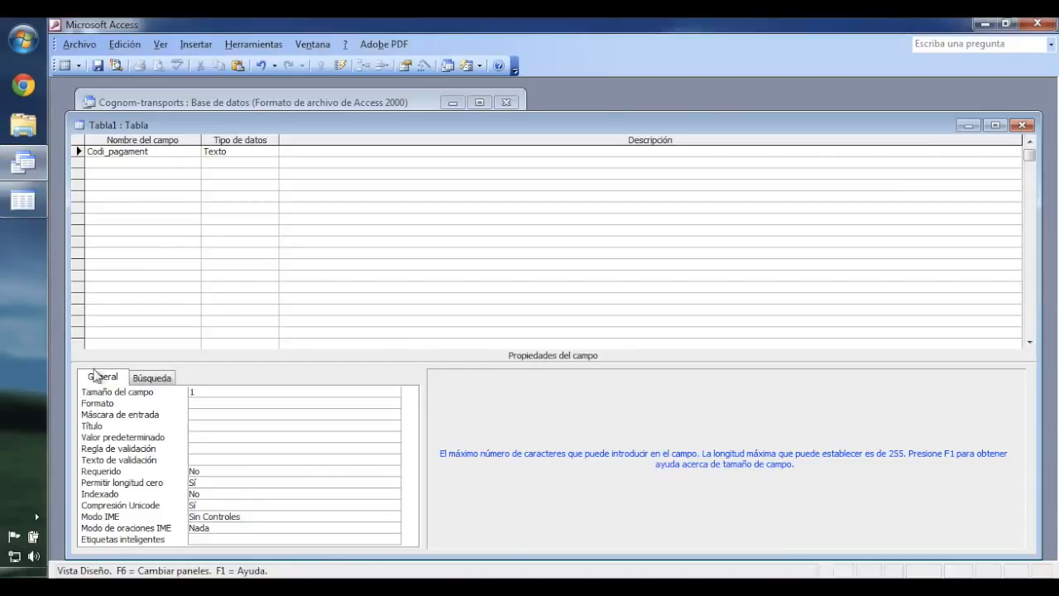
# Add two more Texto fields to the table, named Mitja_pagament and Tipus_pagament
pyautogui.click(176, 162)
pyautogui.write('Mitja_pag')
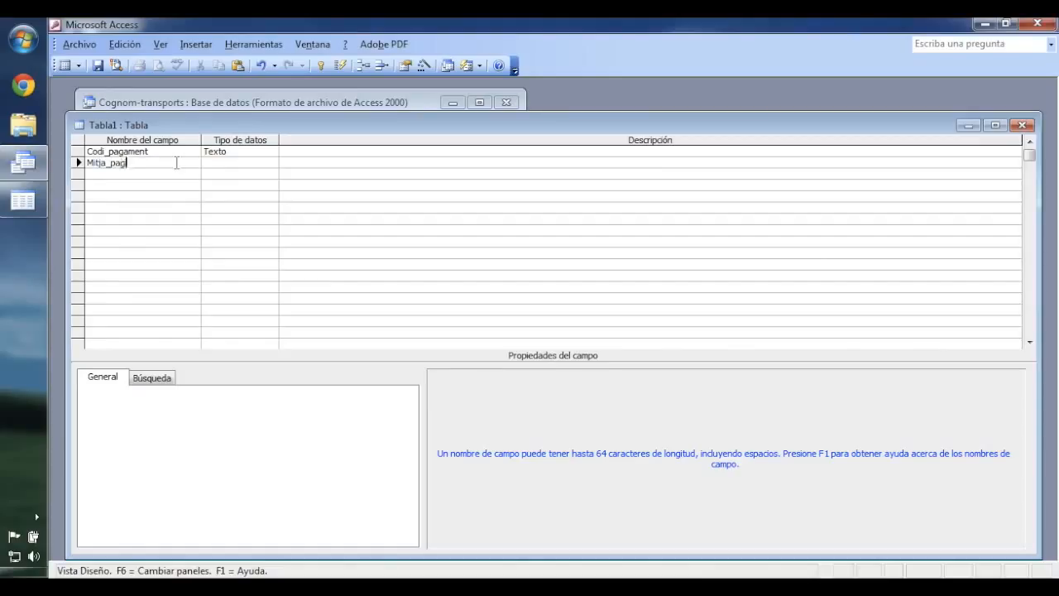
pyautogui.write('ament')
pyautogui.click(236, 163)
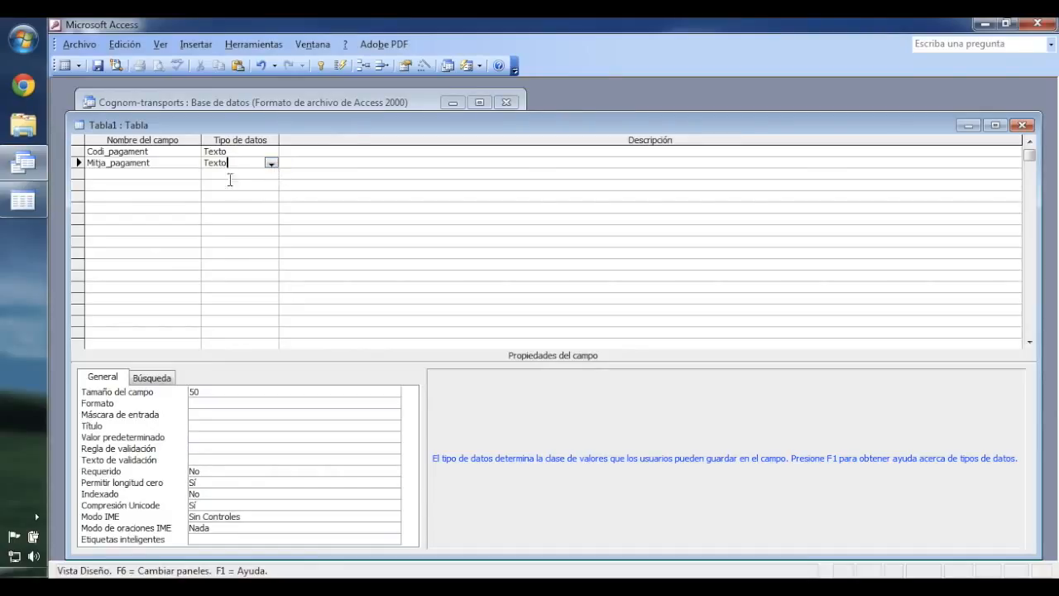
pyautogui.click(182, 178)
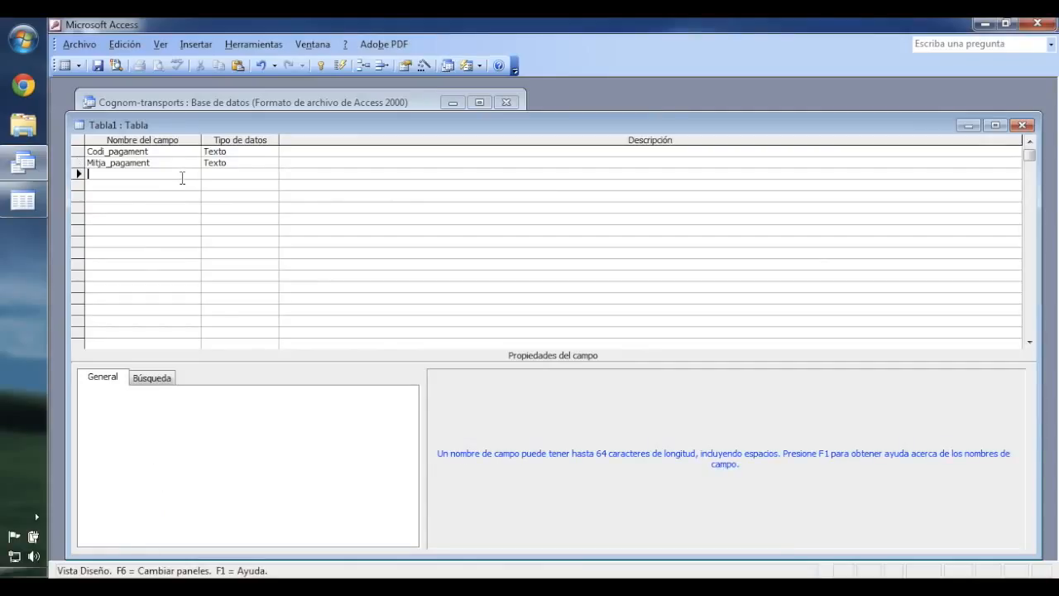
pyautogui.write('Tipus_pagament')
pyautogui.click(210, 174)
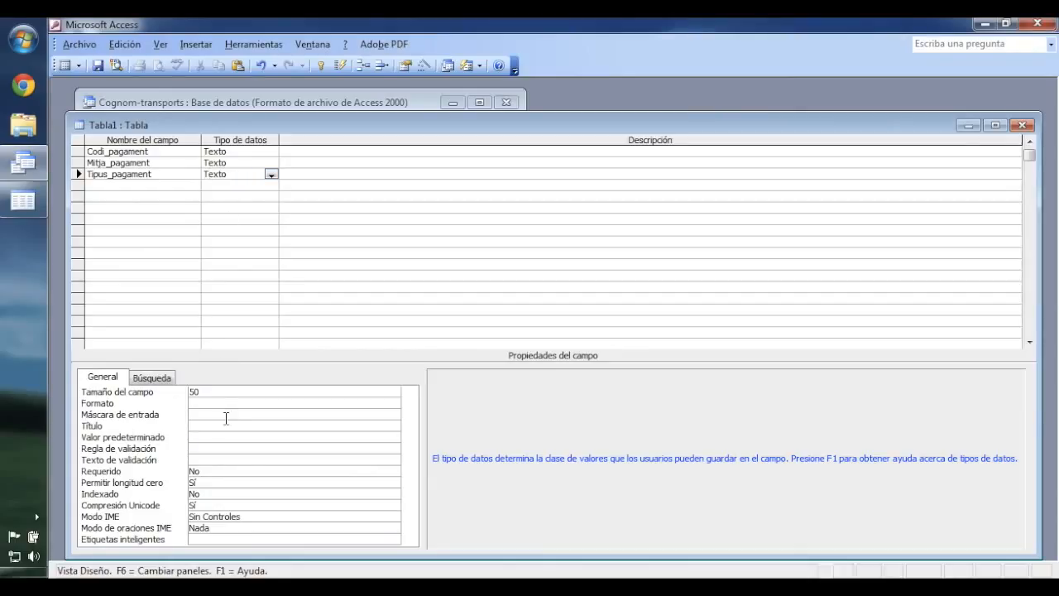
# Set the validation rule of Tipus_pagament to "Pagament al comptat" O "Pagament ajornat"
pyautogui.click(203, 448)
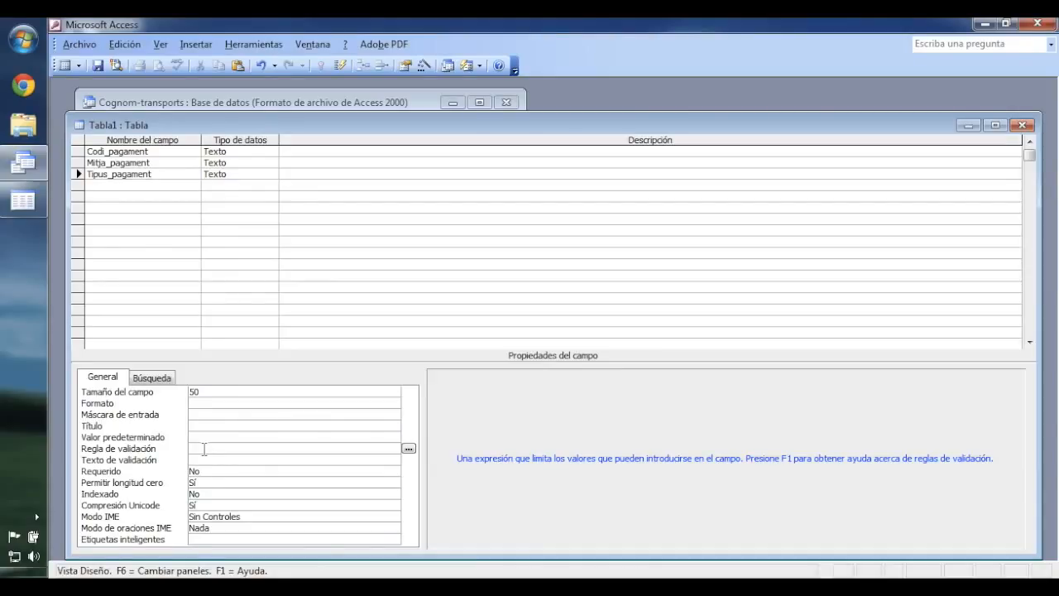
pyautogui.write('"Pagament al comptat" O "Pagament a')
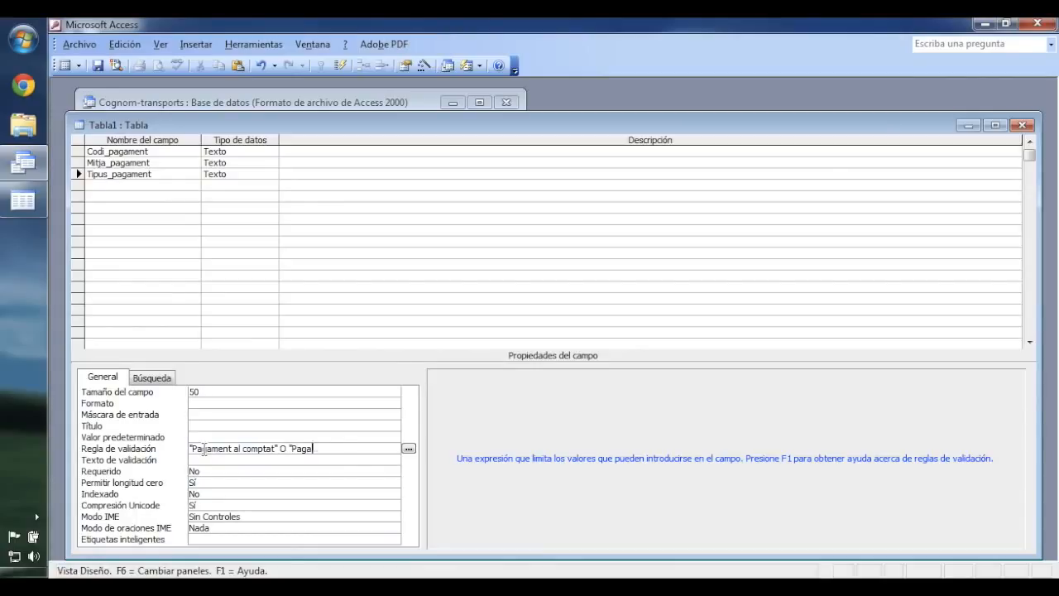
pyautogui.write('jornat"')
# Set the validation text of Tipus_pagament to: Triï entre "Pagament al comptat" o "Pagament ajornat"
pyautogui.click(268, 460)
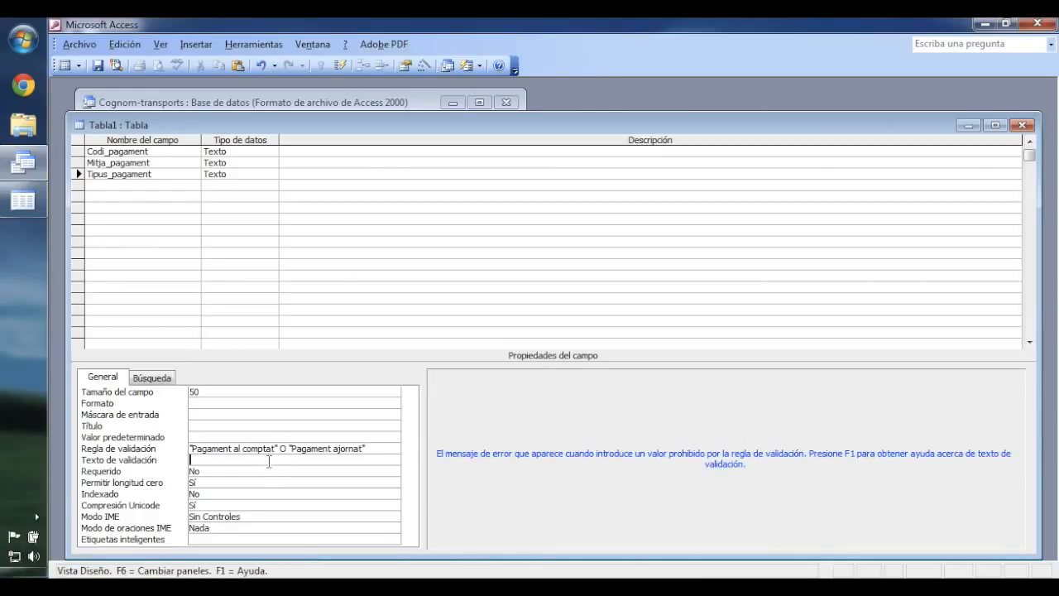
pyautogui.write('Tria e')
pyautogui.write('ntre ')
pyautogui.write('"Pagament a')
pyautogui.write('l comptat" o ')
pyautogui.write('"Pagament a')
pyautogui.write('jornat"')
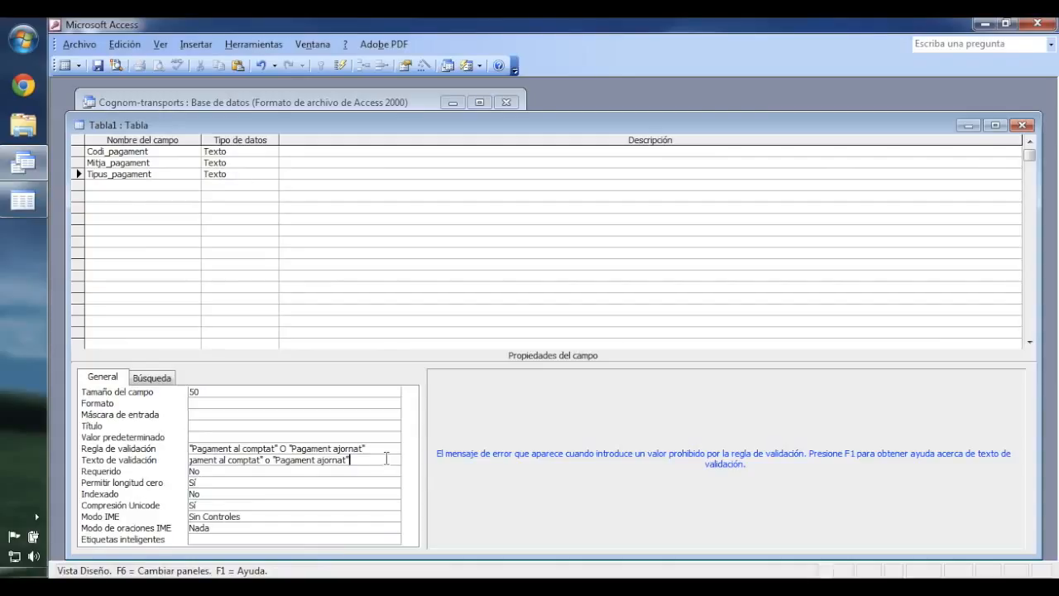
pyautogui.click(306, 425)
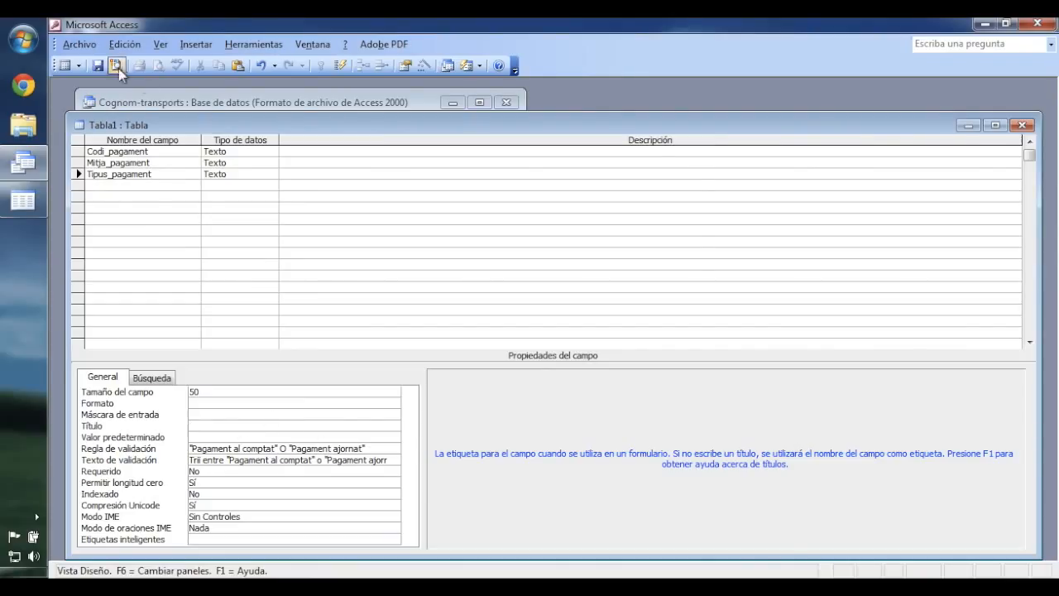
# Save the table as Pagament without creating a primary key
pyautogui.click(97, 65)
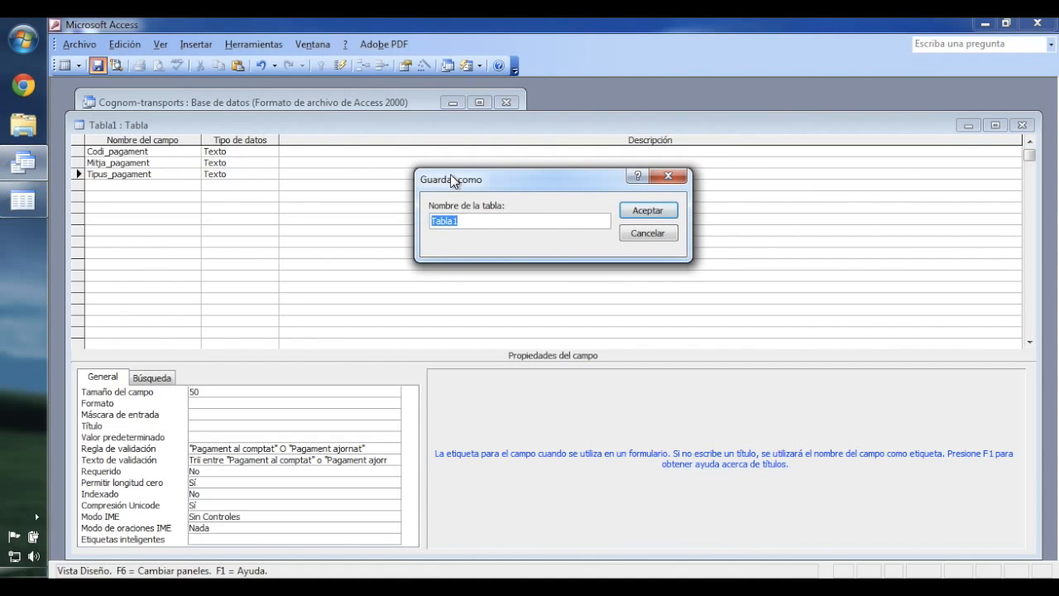
pyautogui.write('Pagament')
pyautogui.click(667, 214)
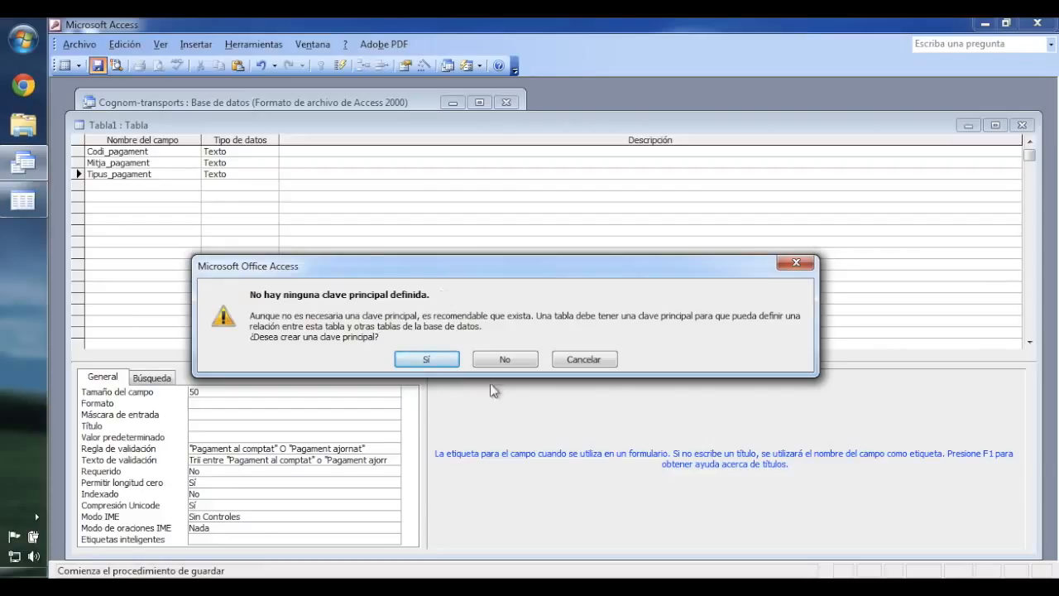
pyautogui.click(509, 359)
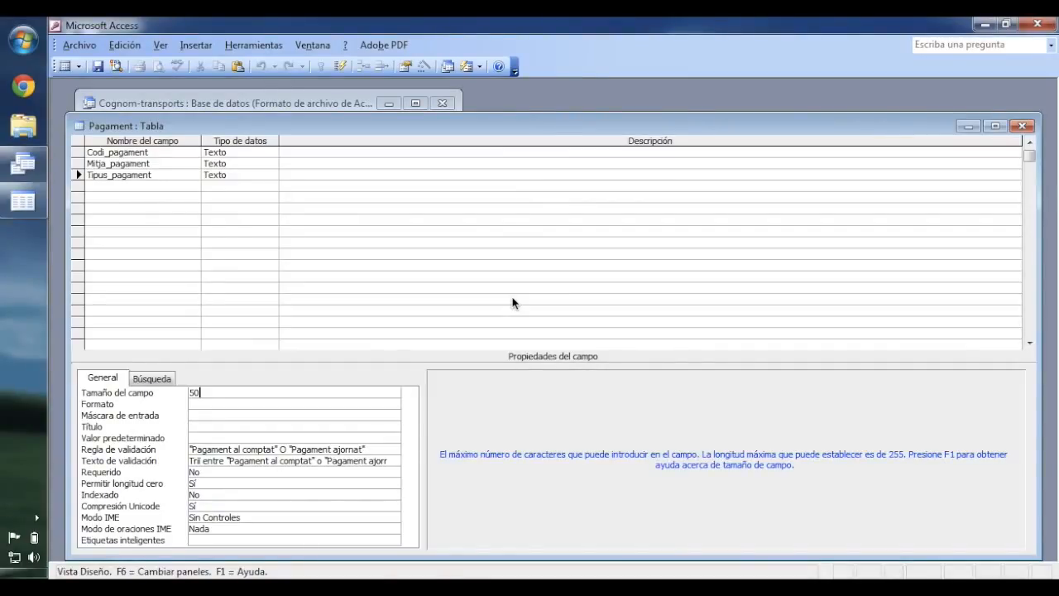
# Test the validation rule in Datasheet view by entering "Al comptat" as the Tipus_pagament of the first record
pyautogui.click(64, 67)
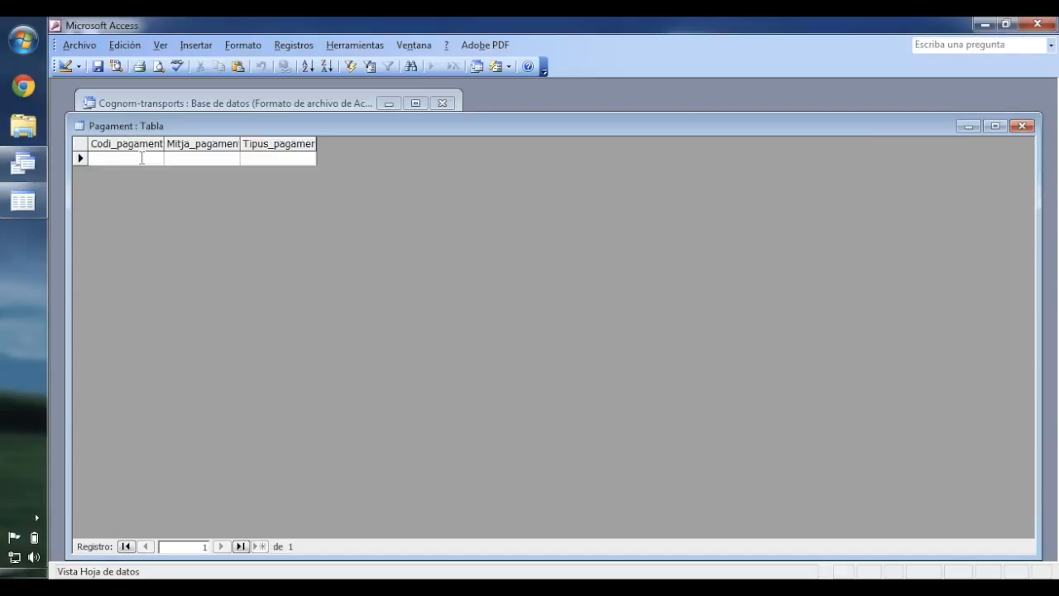
pyautogui.write('a')
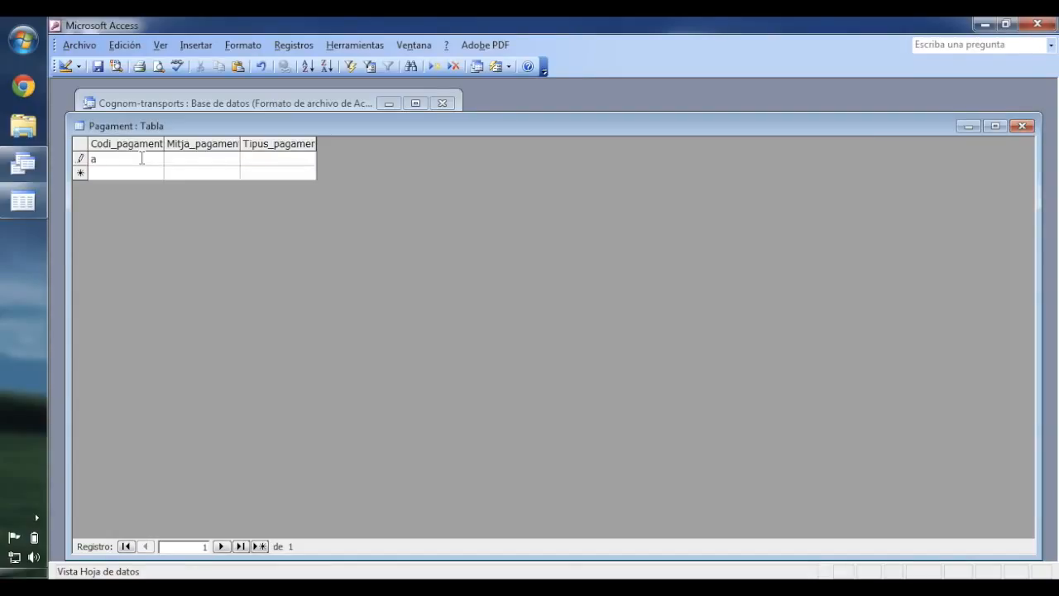
pyautogui.press('BackSpace')
pyautogui.click(289, 160)
pyautogui.write('Al comptat')
pyautogui.click(271, 173)
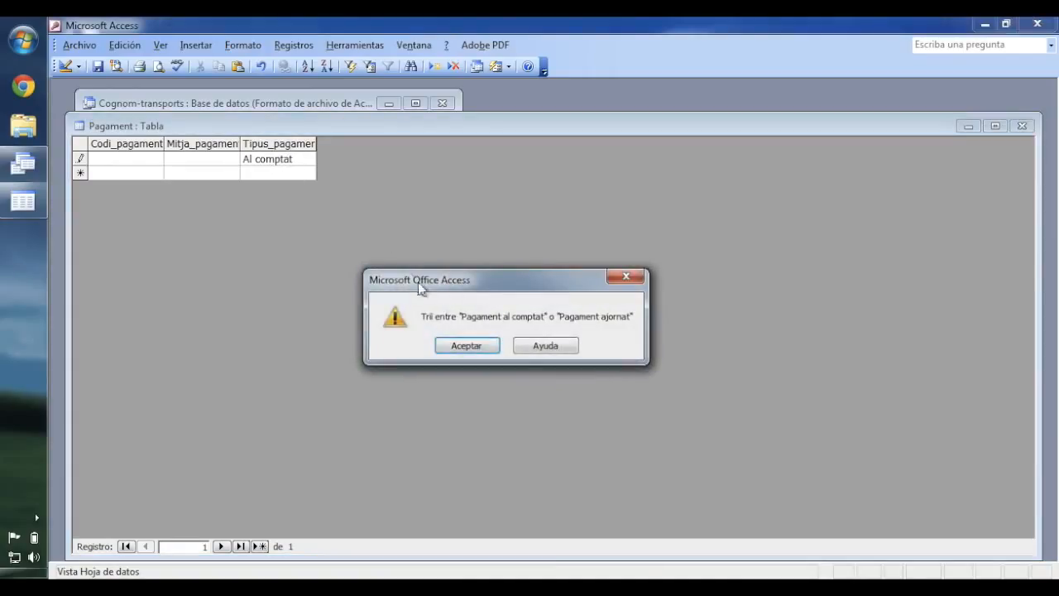
pyautogui.click(456, 343)
# Replace the test value in Tipus_pagament with "Pagament al comptat" and commit the record
pyautogui.click(297, 160)
pyautogui.moveTo(296, 160); pyautogui.dragTo(157, 160)
pyautogui.write('Pagame')
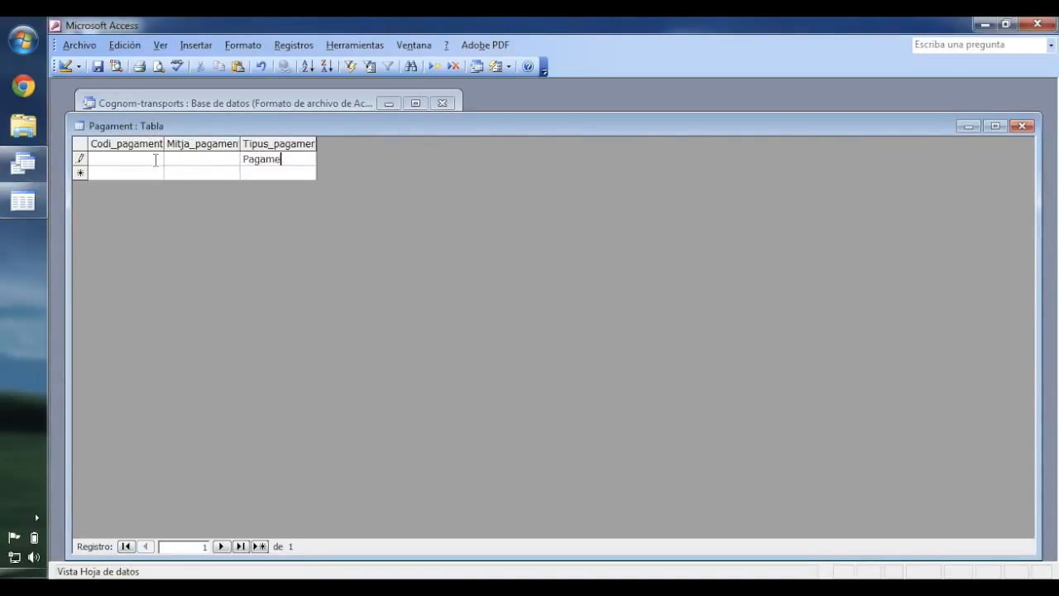
pyautogui.write('nt al comptat')
pyautogui.click(251, 173)
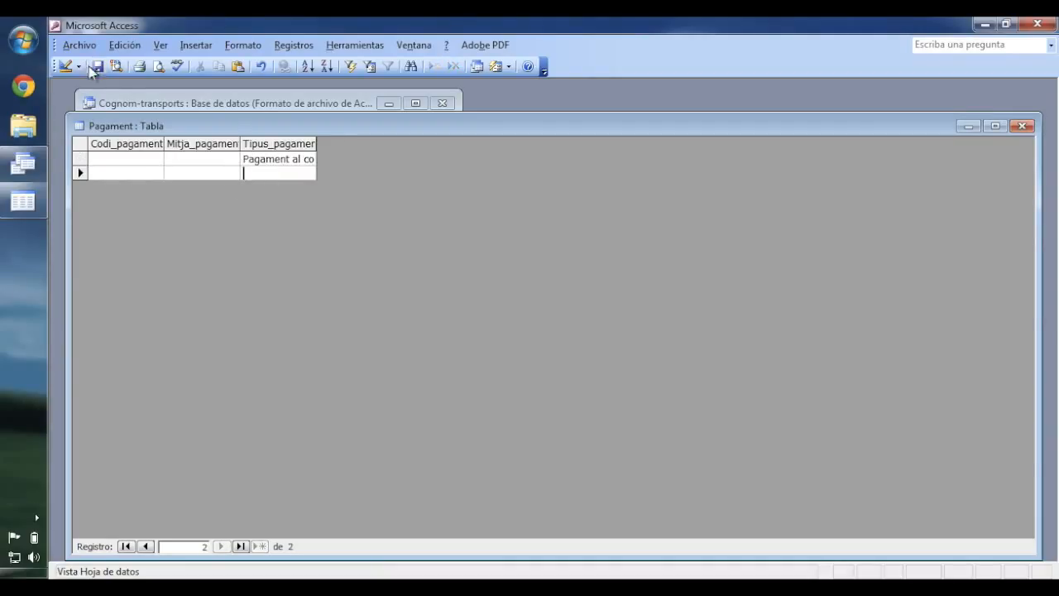
# Delete the test record from the Pagament table and return to Design view
pyautogui.click(80, 159)
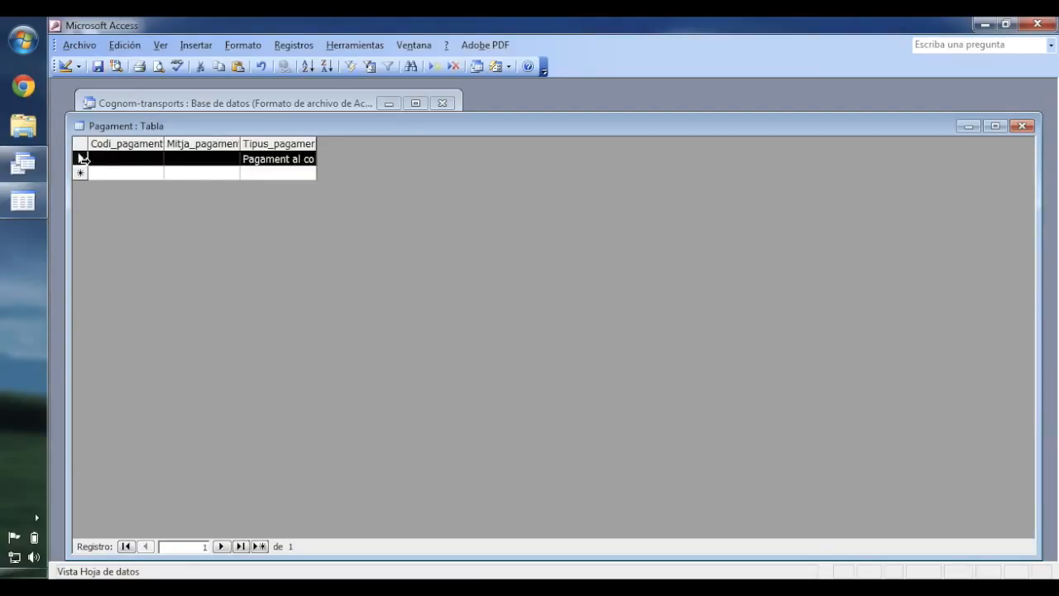
pyautogui.rightClick(87, 162)
pyautogui.click(147, 190)
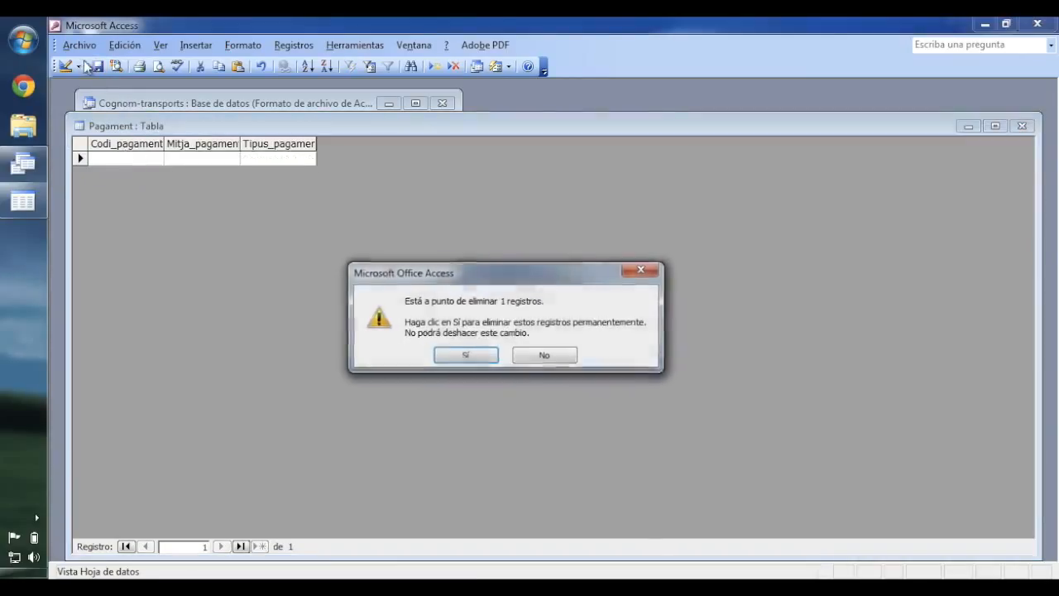
pyautogui.click(466, 355)
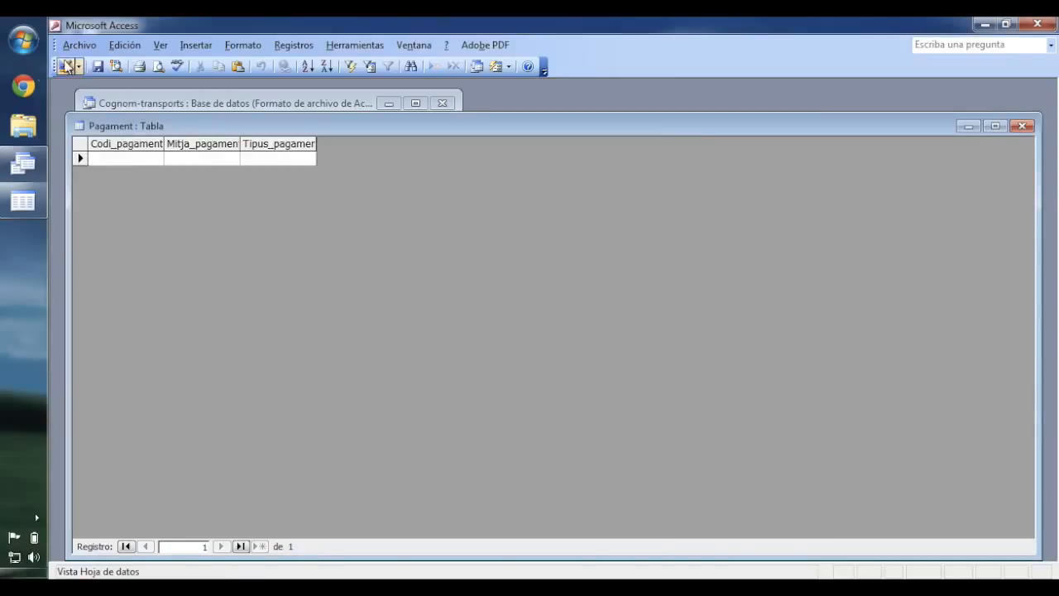
pyautogui.click(64, 66)
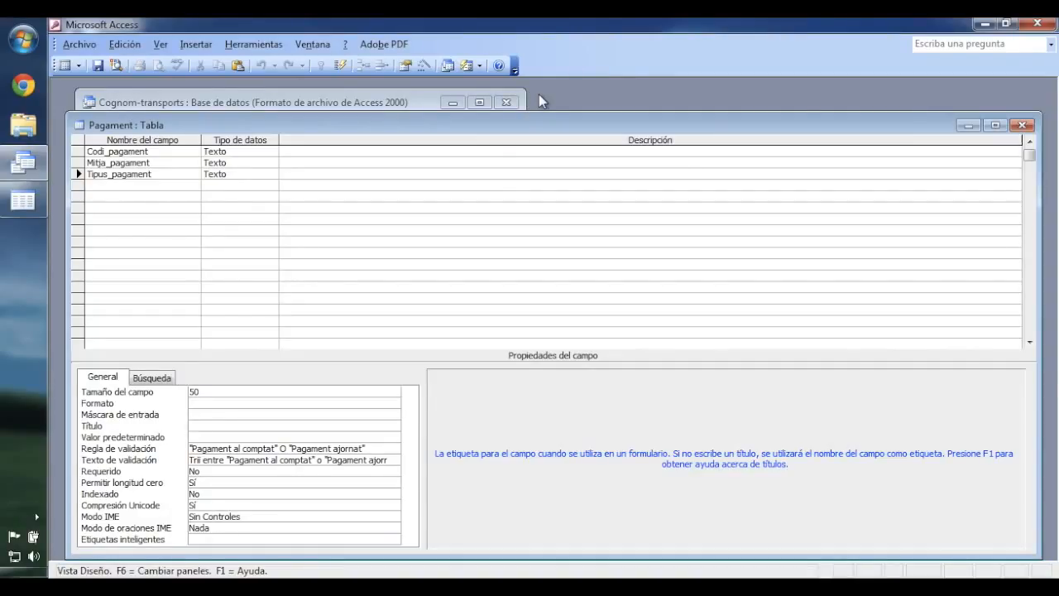
# Enter a record in the Pagament datasheet with A, Diners en efectiu and Pagament al comptat, and fit the Tipus_pagament column to its contents
pyautogui.click(65, 66)
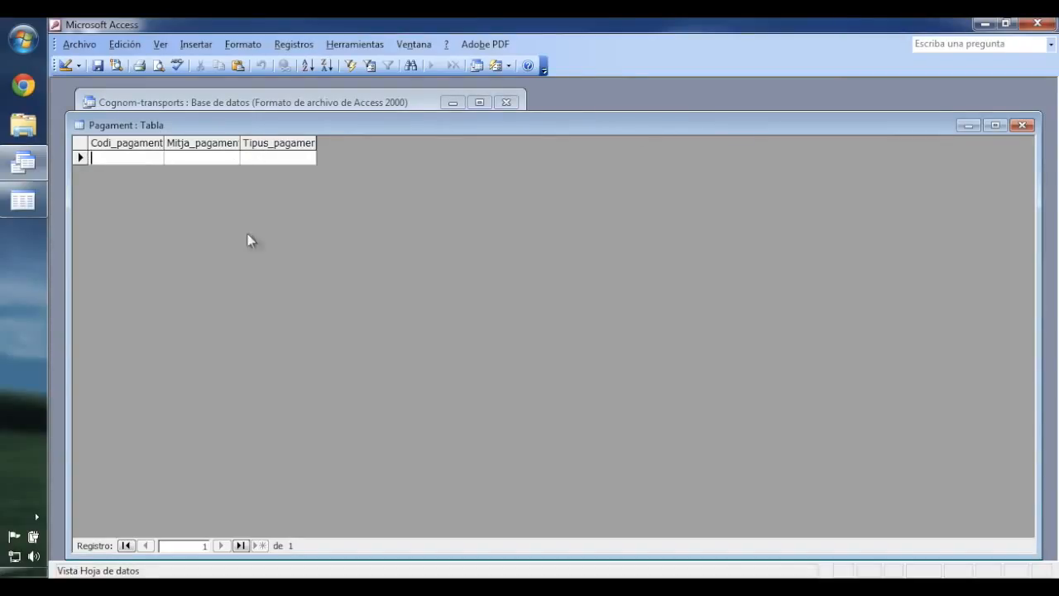
pyautogui.write('A')
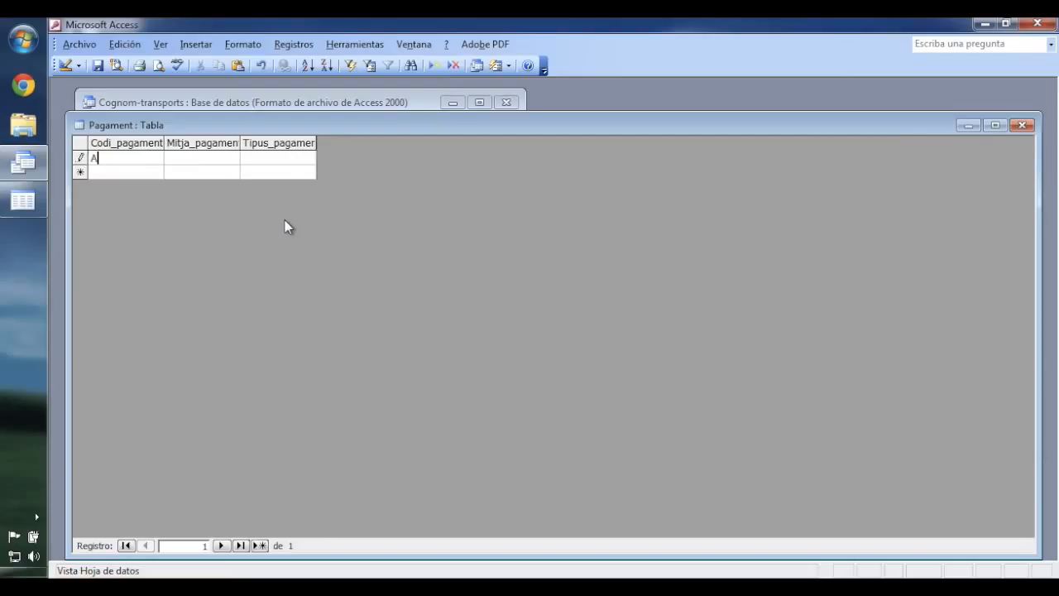
pyautogui.press('Tab')
pyautogui.write('Diner')
pyautogui.write('s en ')
pyautogui.write('efectiu')
pyautogui.press('Tab')
pyautogui.write('Pagament')
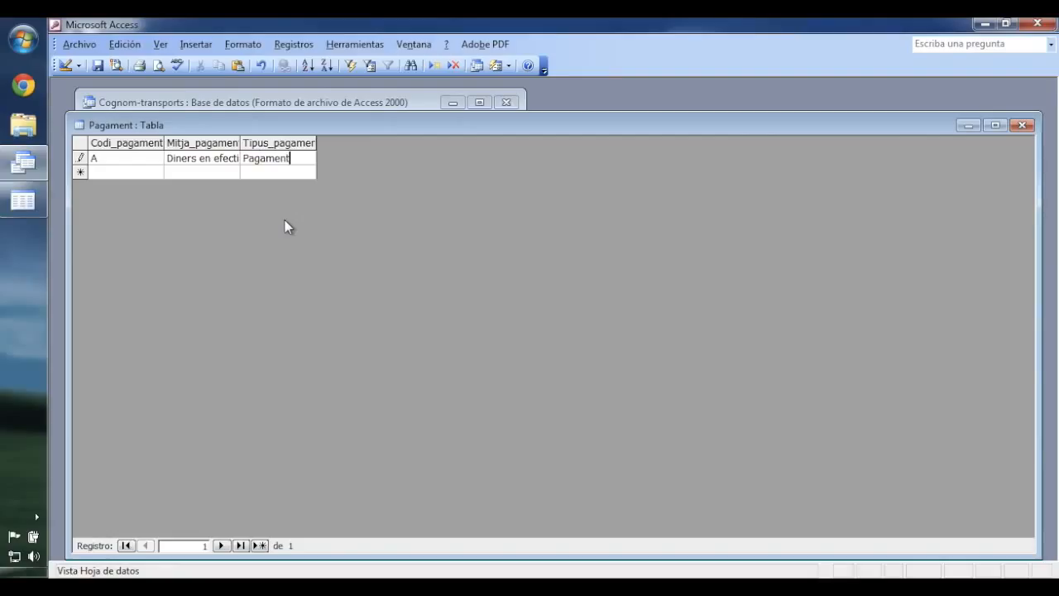
pyautogui.write(' al comptat')
pyautogui.doubleClick(317, 141)
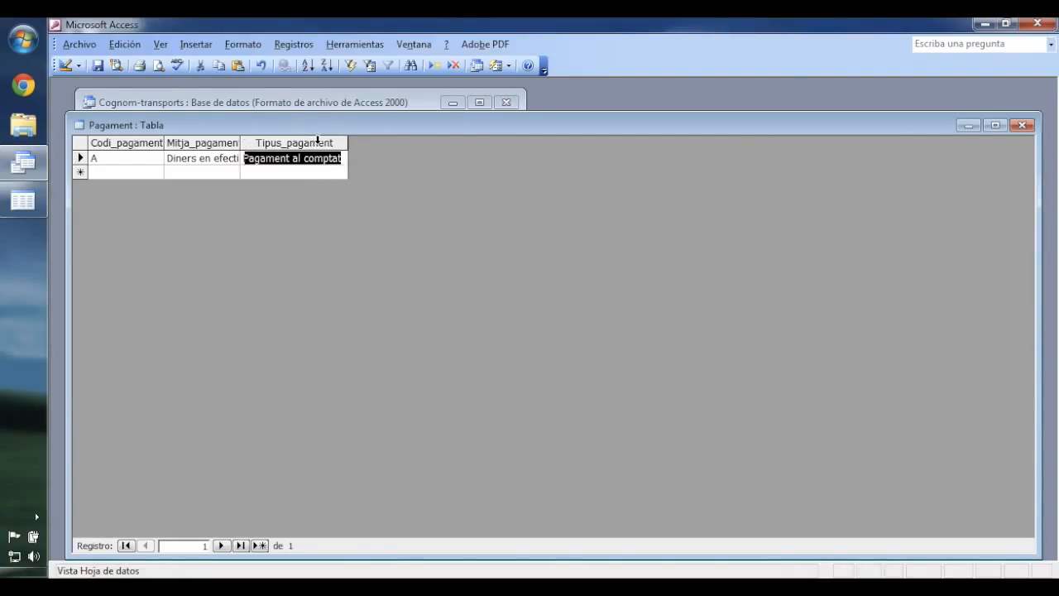
# Fit the Mitja_pagament column to its contents, then save and close the Pagament table
pyautogui.click(239, 139)
pyautogui.doubleClick(238, 139)
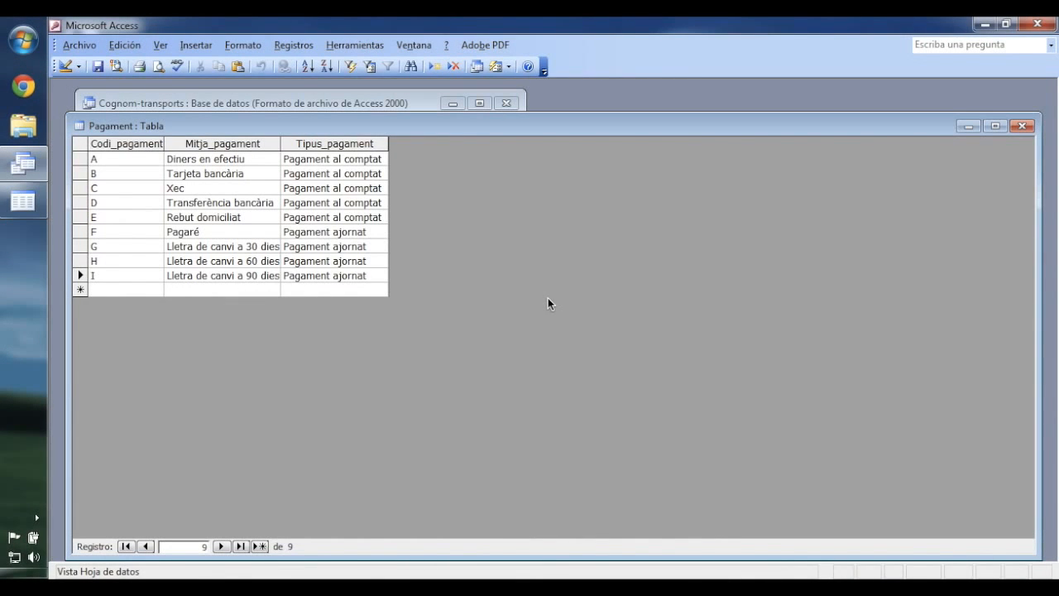
pyautogui.click(99, 71)
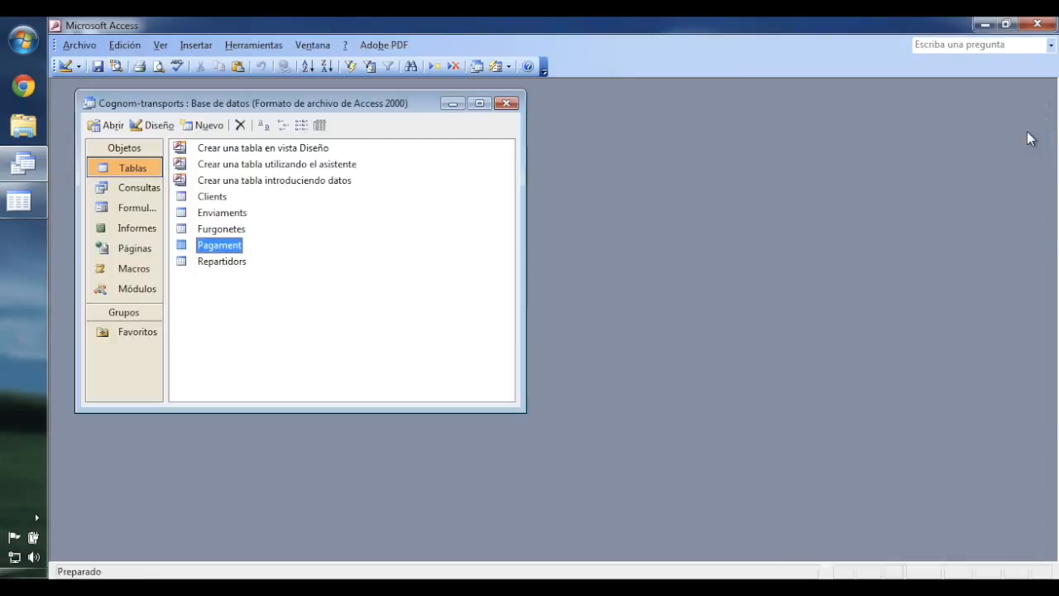
pyautogui.click(1022, 126)
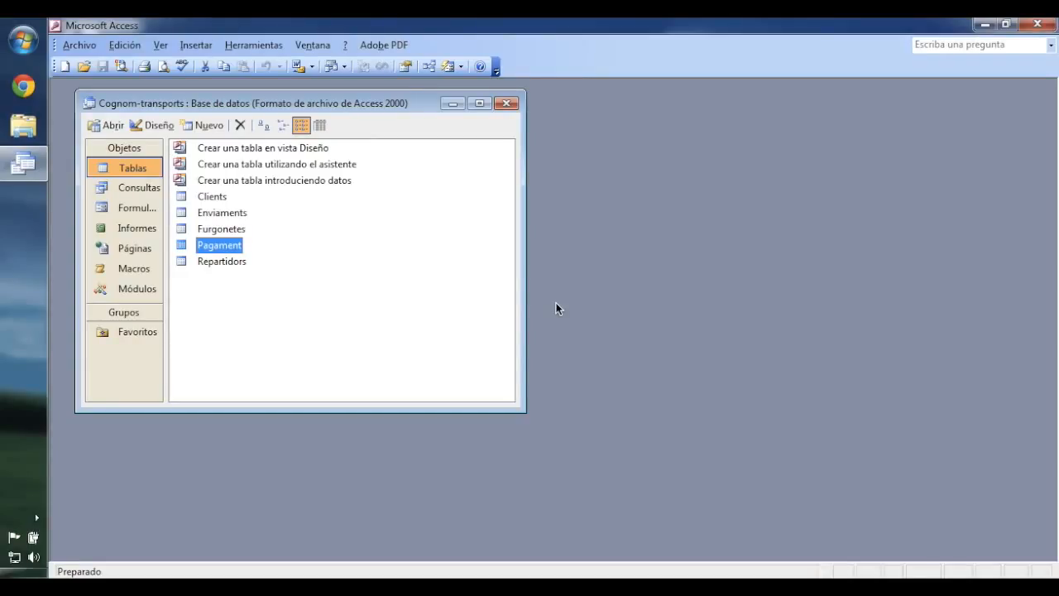
# Set the default value of the Poblacio field in the Clients table to Barcelona and check it in Datasheet view
pyautogui.doubleClick(214, 198)
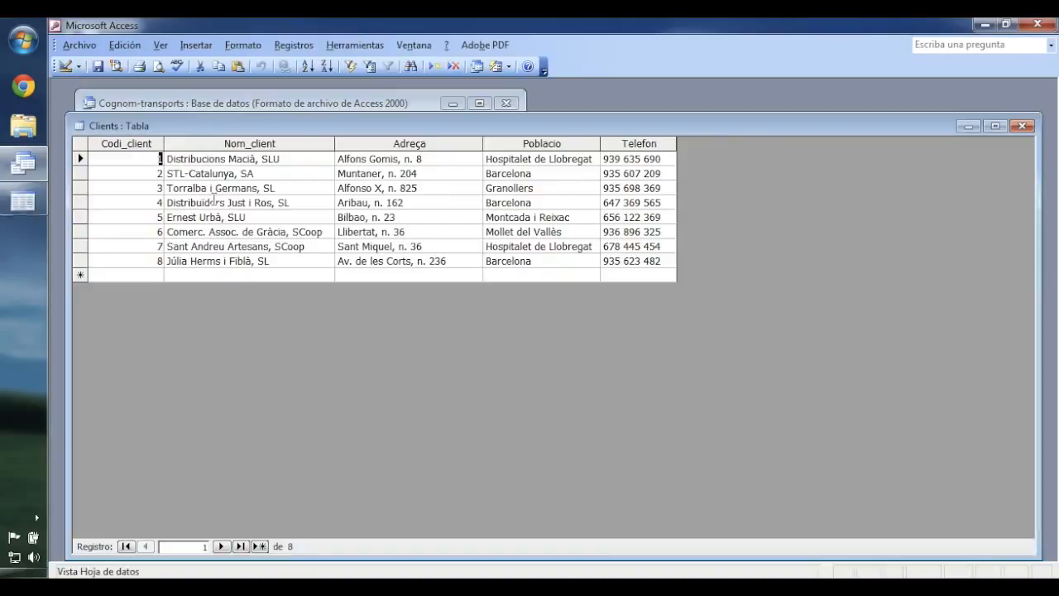
pyautogui.click(64, 66)
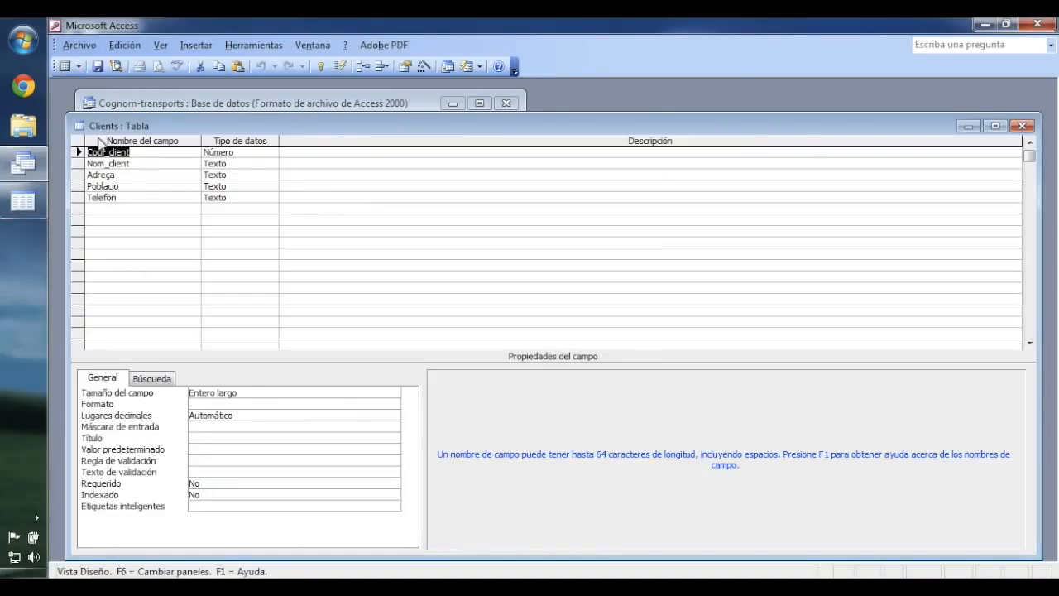
pyautogui.click(124, 187)
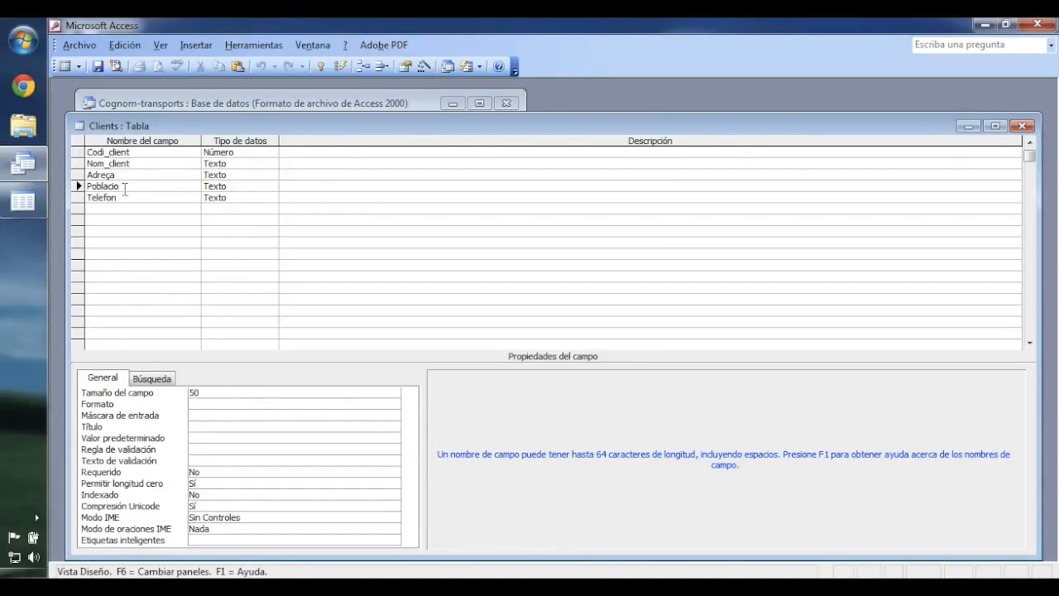
pyautogui.click(204, 438)
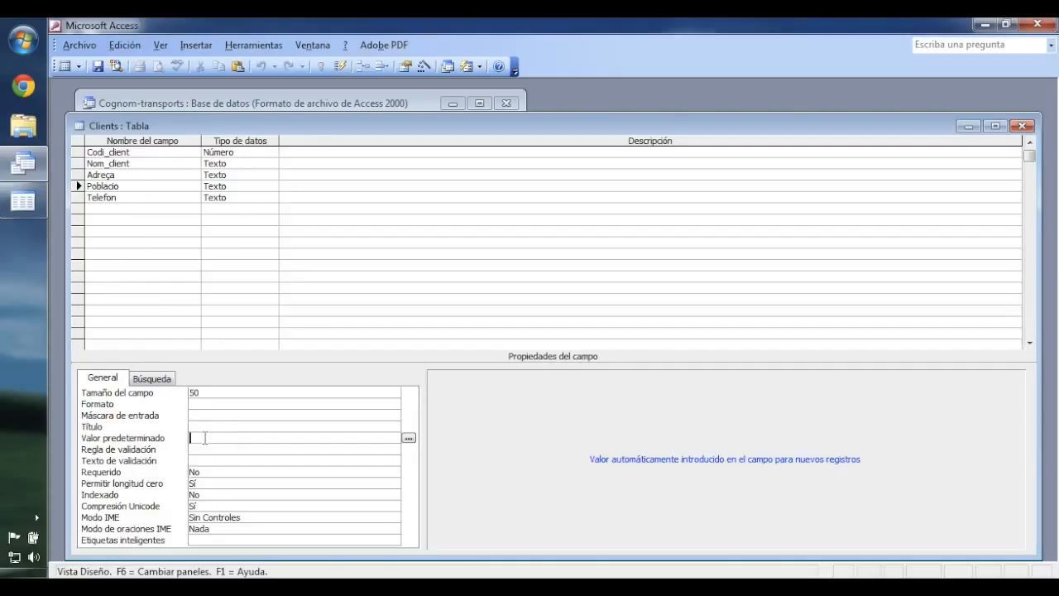
pyautogui.write('Barcelona')
pyautogui.click(65, 68)
pyautogui.click(64, 72)
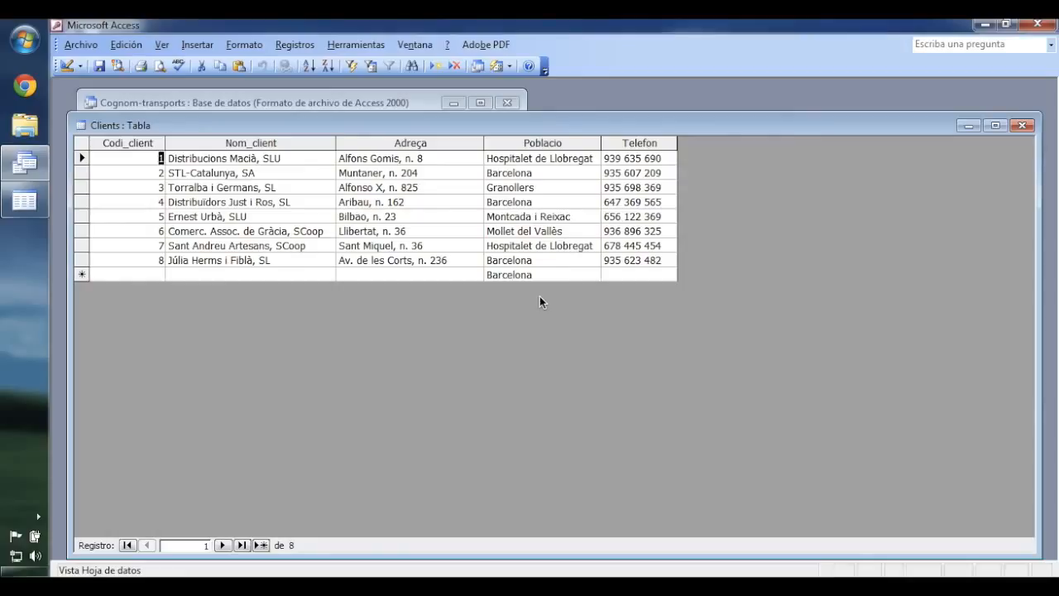
pyautogui.click(1023, 125)
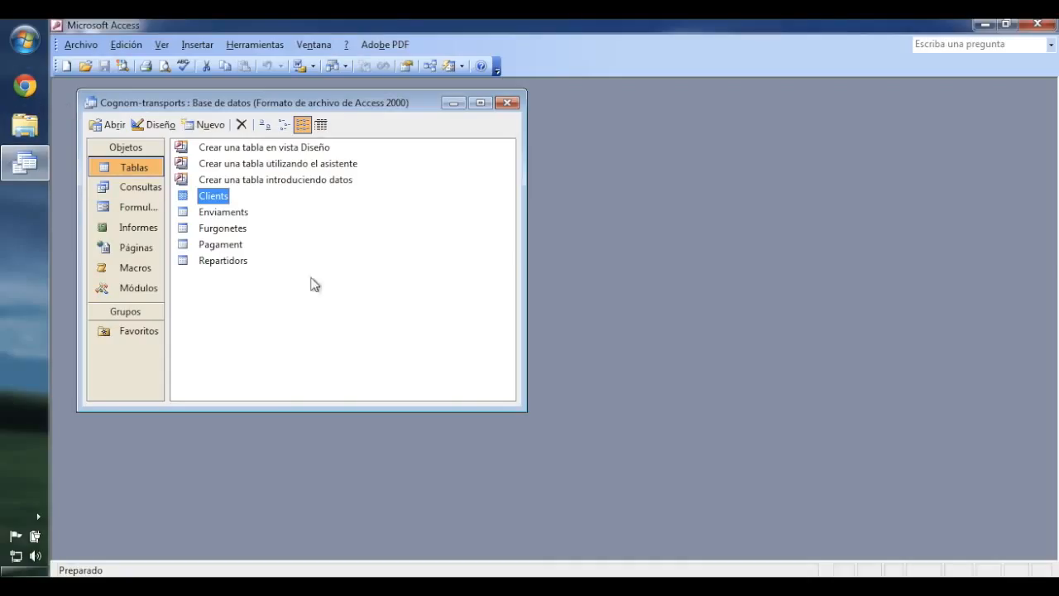
# Make Matricul_vehic the primary key of the Furgonetes table and save the design on closing
pyautogui.click(228, 232)
pyautogui.doubleClick(228, 232)
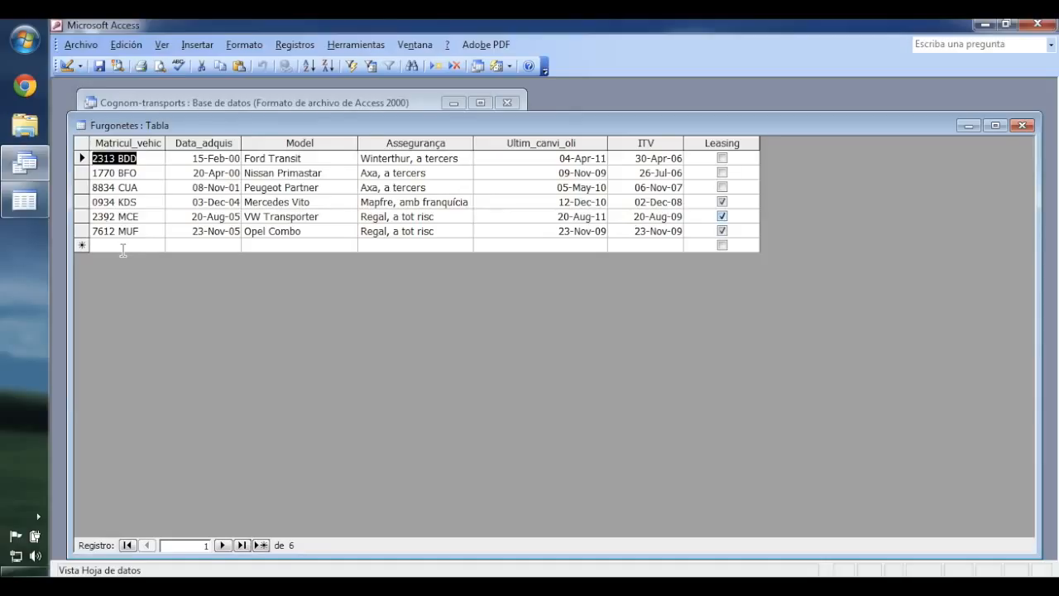
pyautogui.click(68, 67)
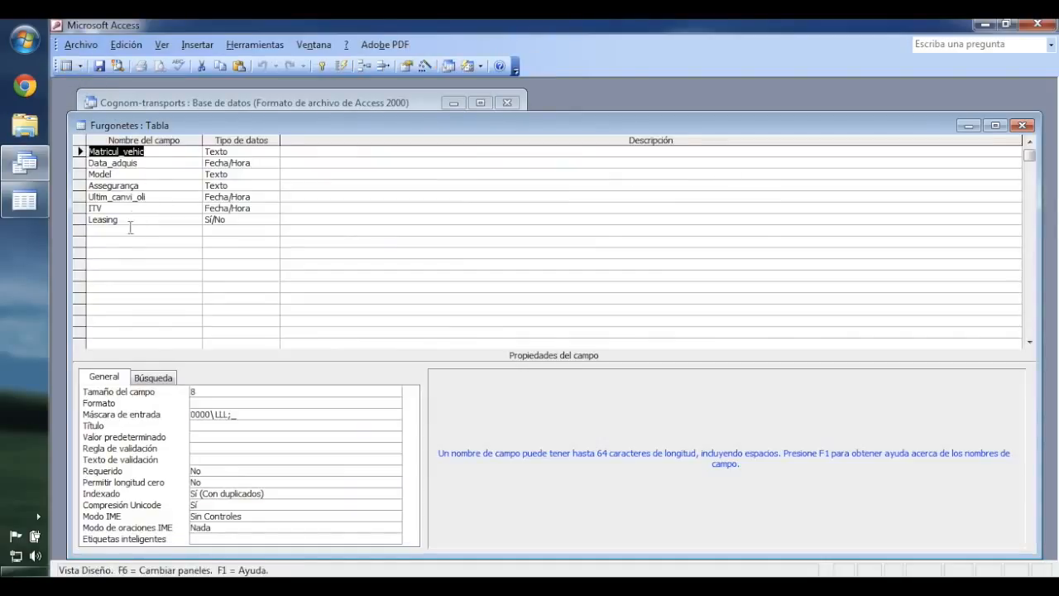
pyautogui.click(324, 71)
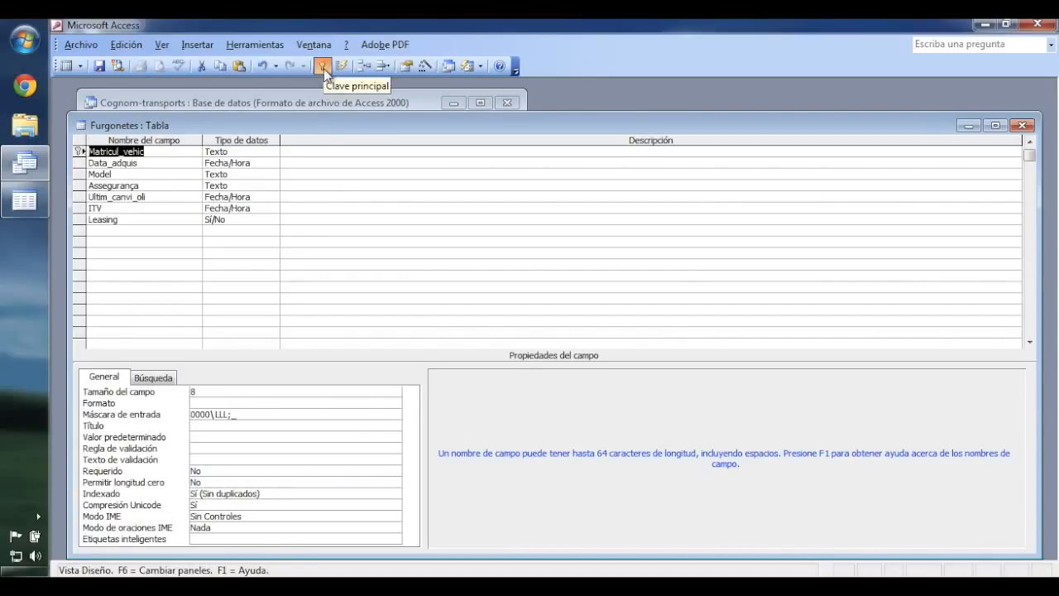
pyautogui.click(1023, 126)
pyautogui.click(438, 339)
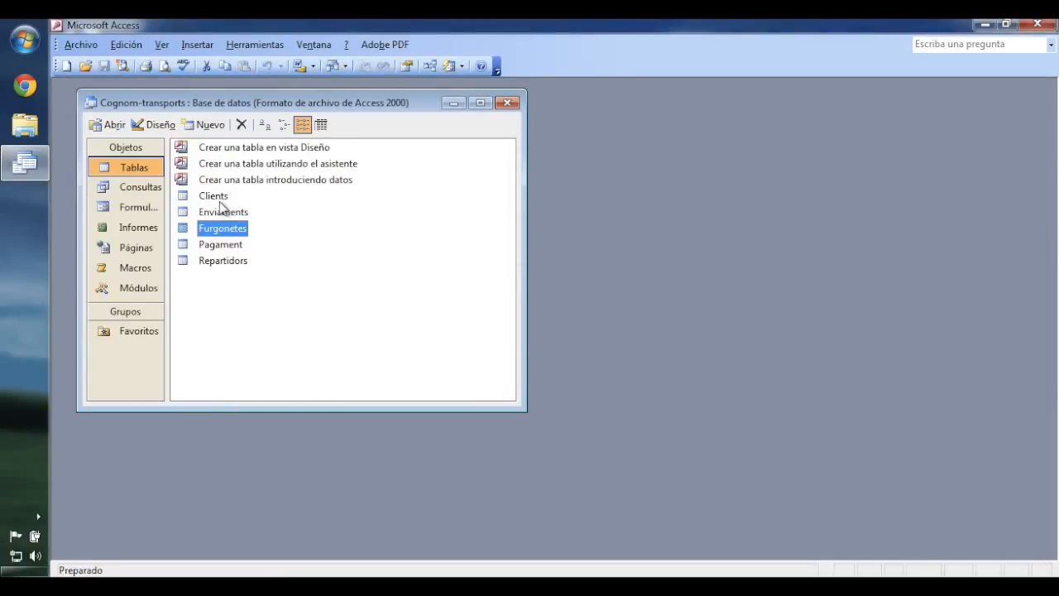
# Make Codi_client the primary key of the Clients table and save the design on closing
pyautogui.doubleClick(220, 199)
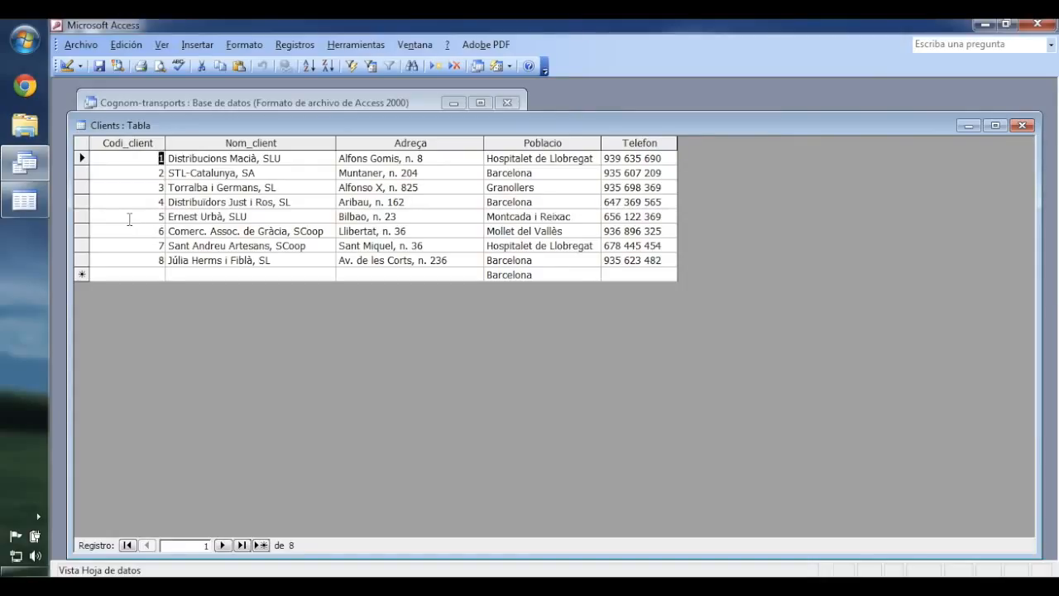
pyautogui.click(71, 68)
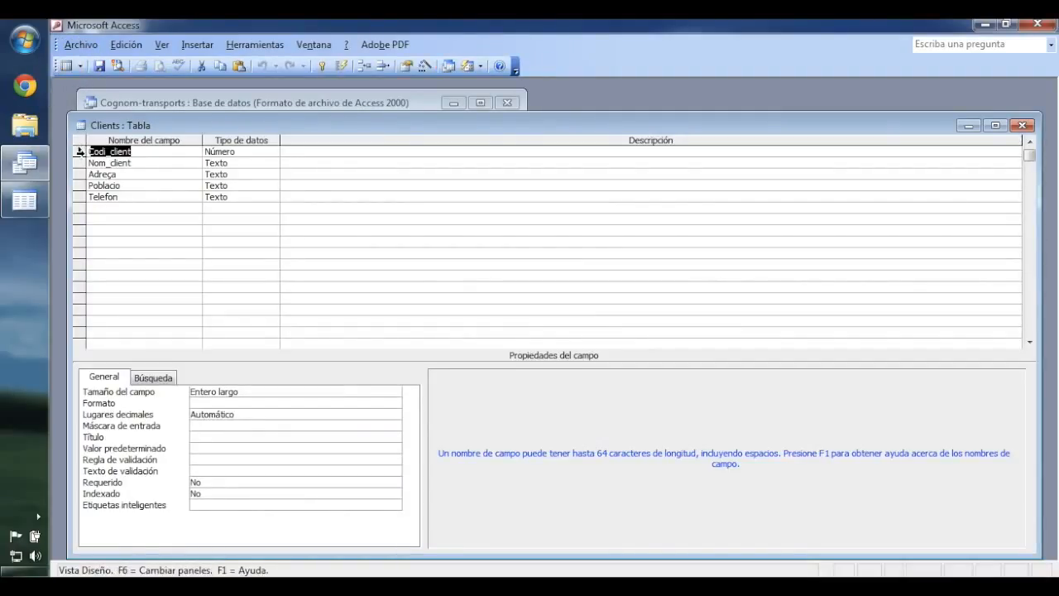
pyautogui.click(80, 151)
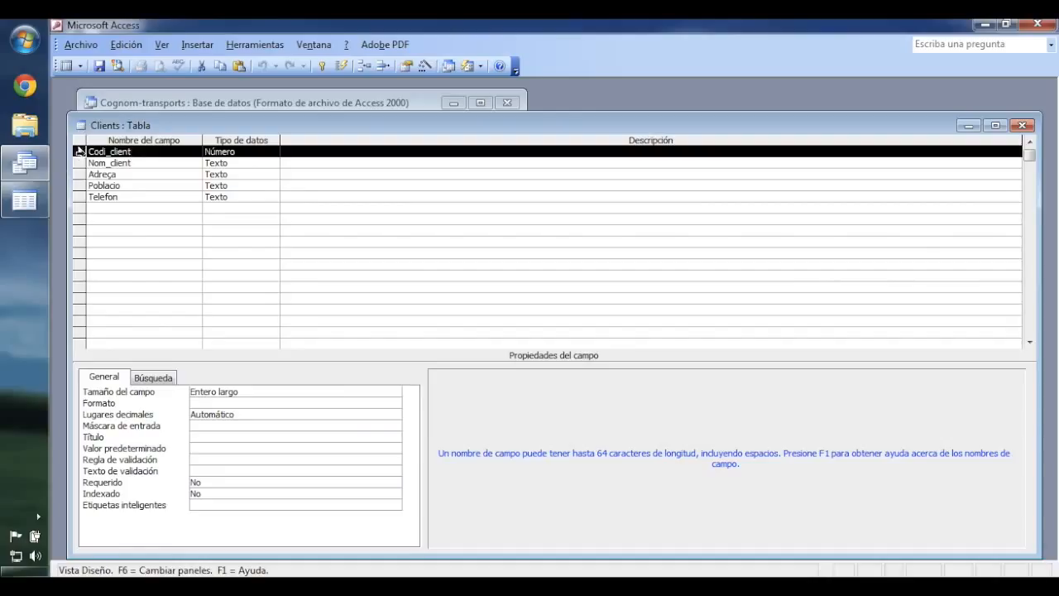
pyautogui.click(323, 66)
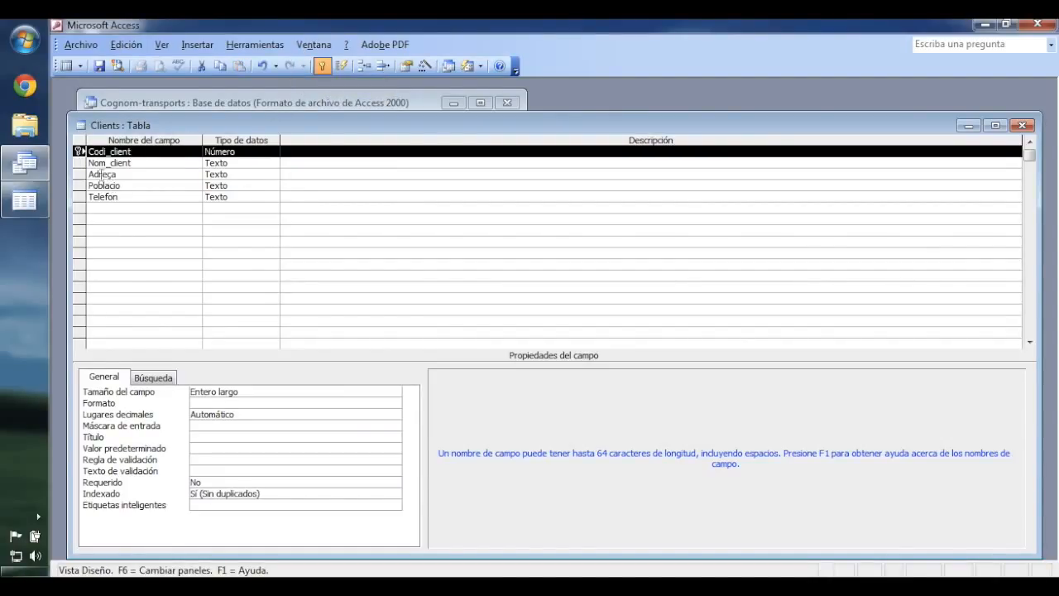
pyautogui.click(1022, 125)
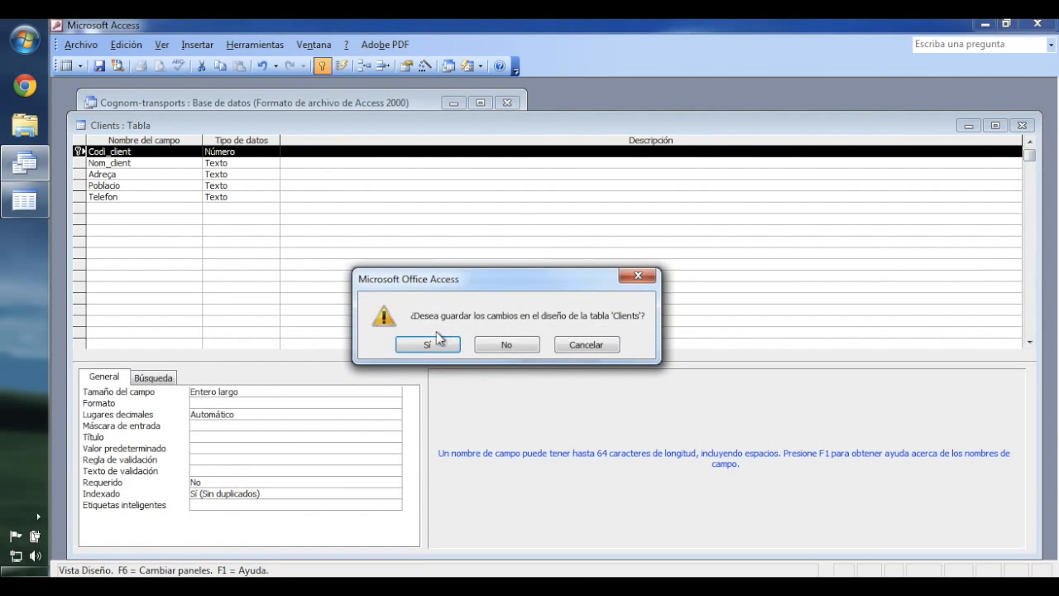
pyautogui.click(430, 344)
# Make Numero_enviament the primary key of the Enviaments table and save the design on closing
pyautogui.doubleClick(211, 212)
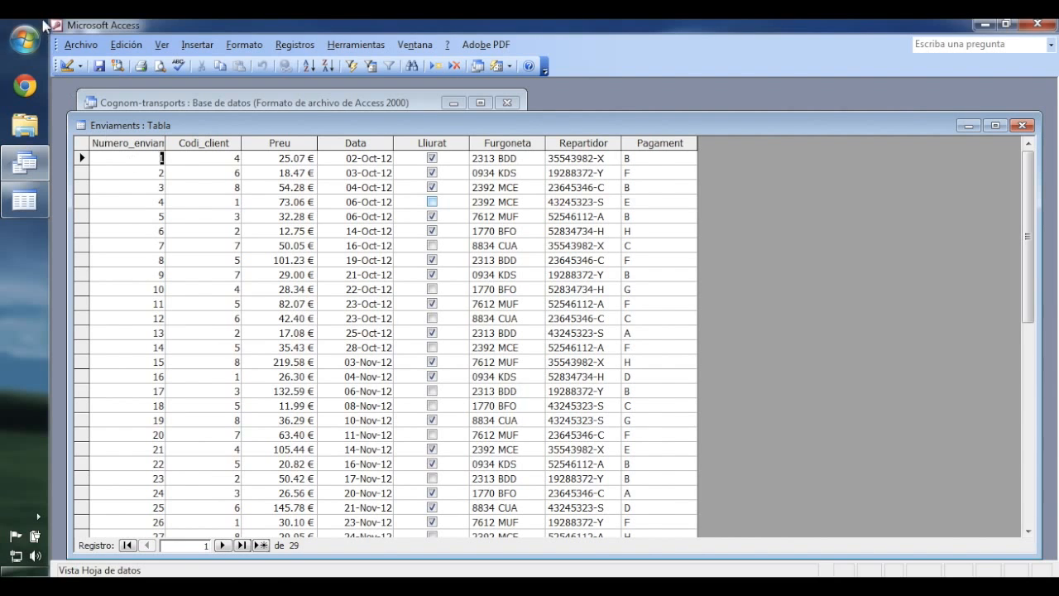
pyautogui.click(66, 65)
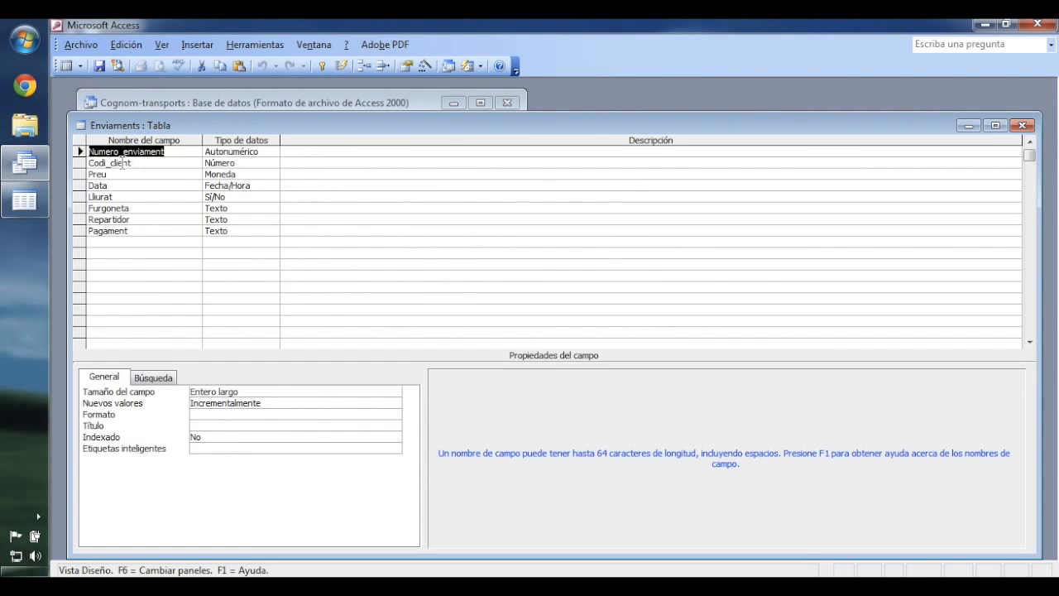
pyautogui.click(329, 70)
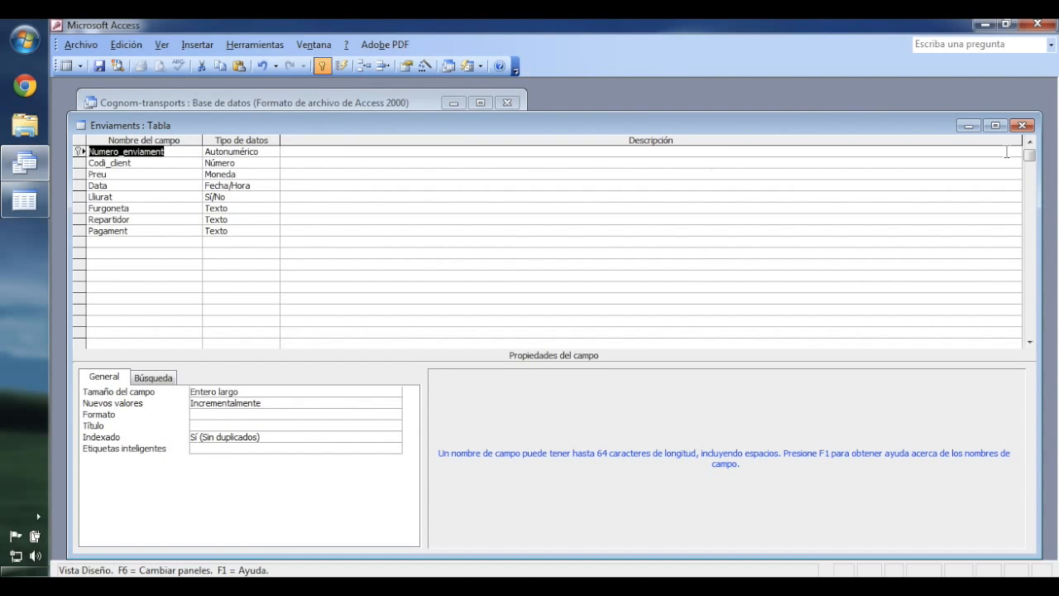
pyautogui.click(1023, 125)
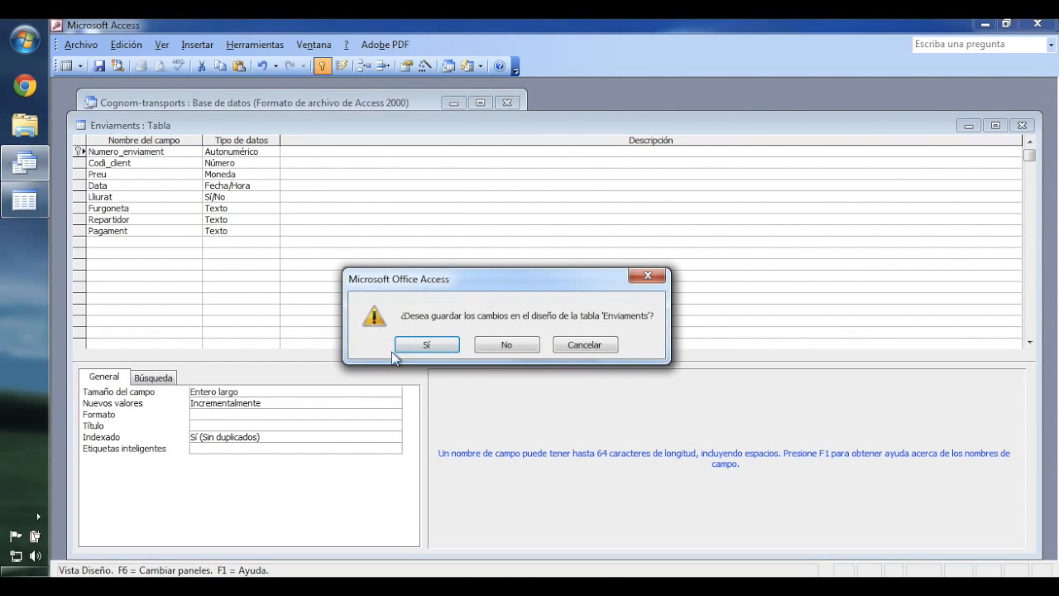
pyautogui.click(426, 346)
# Make Codi_pagament the primary key of the Pagament table and save the design on closing
pyautogui.doubleClick(240, 247)
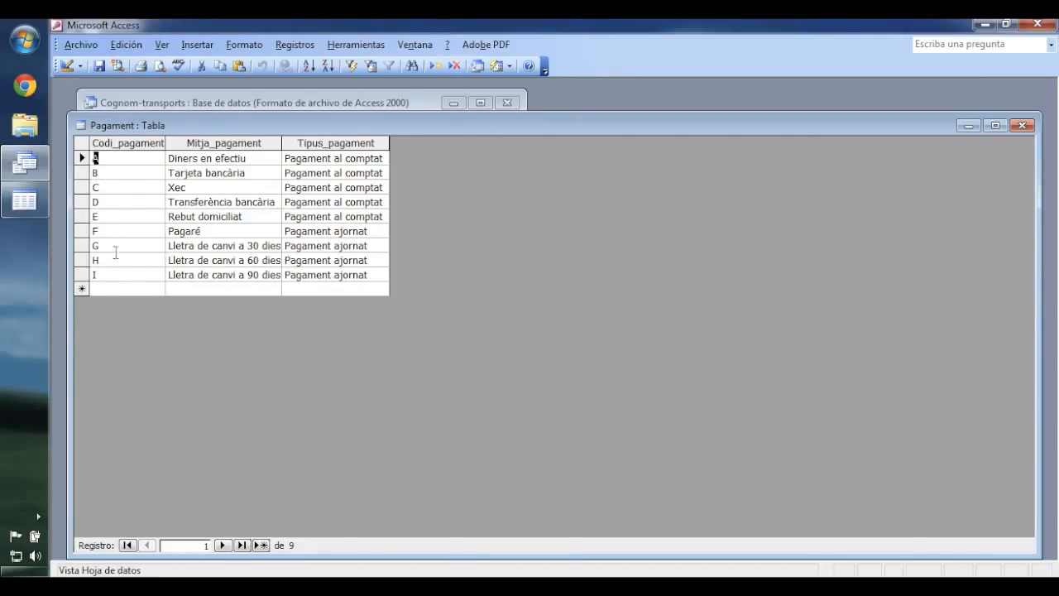
pyautogui.click(67, 65)
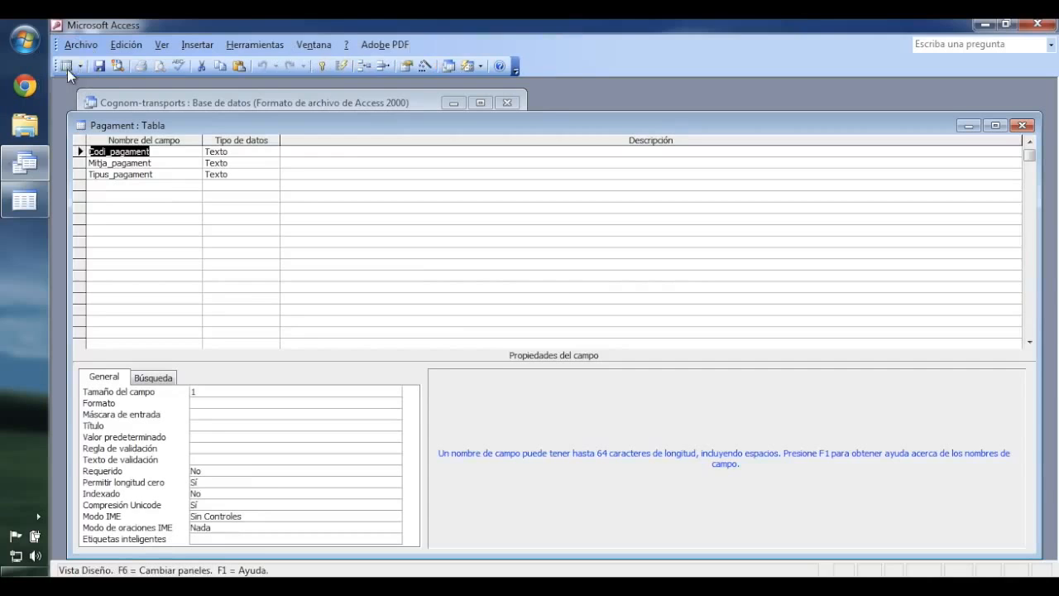
pyautogui.click(323, 66)
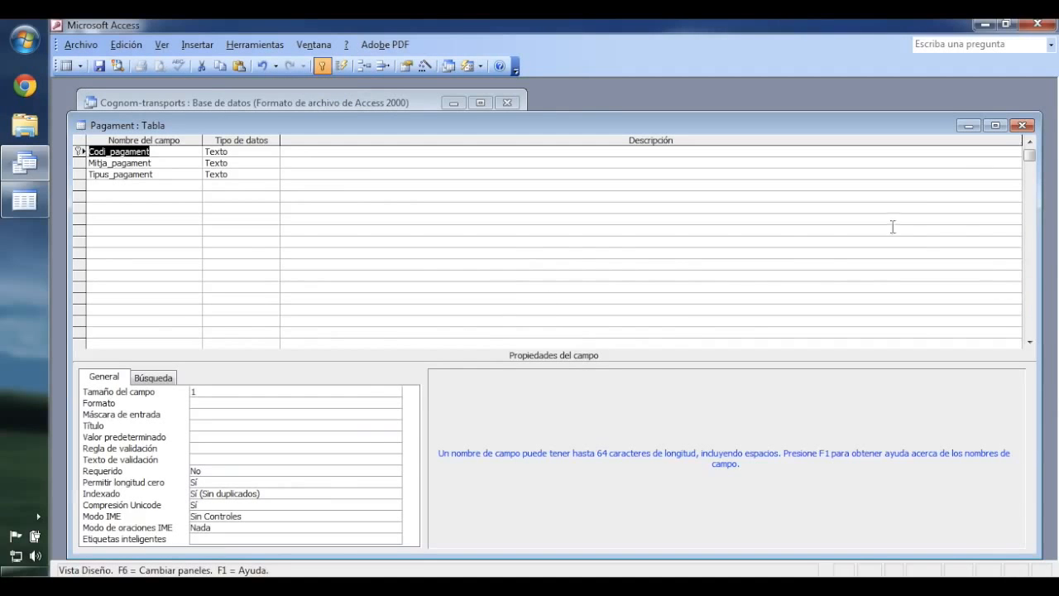
pyautogui.click(1024, 125)
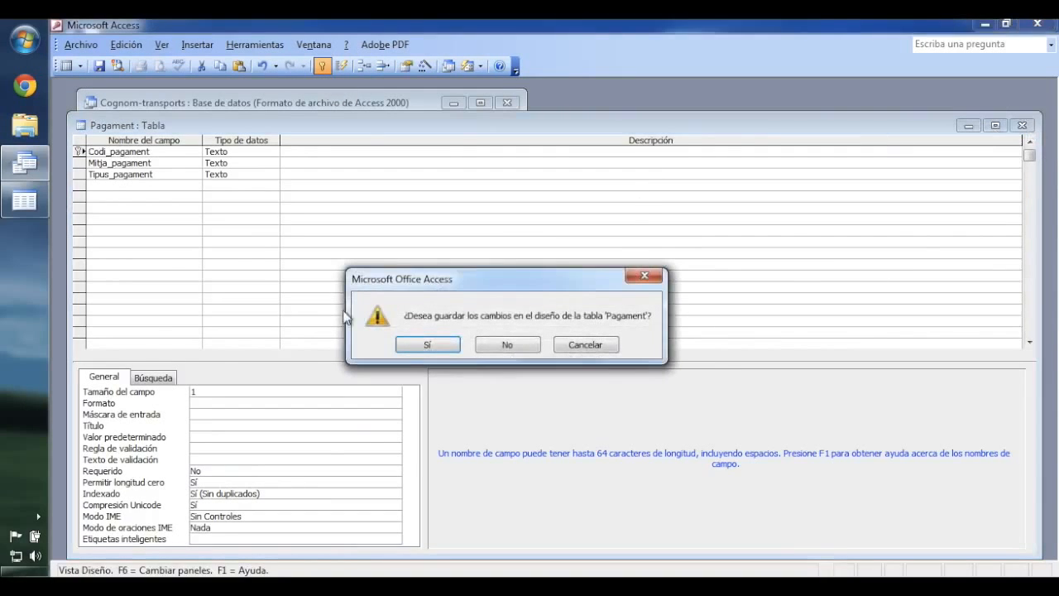
pyautogui.click(440, 354)
# Make NIF_repartidor the primary key of the Repartidors table and save the design on closing
pyautogui.doubleClick(235, 262)
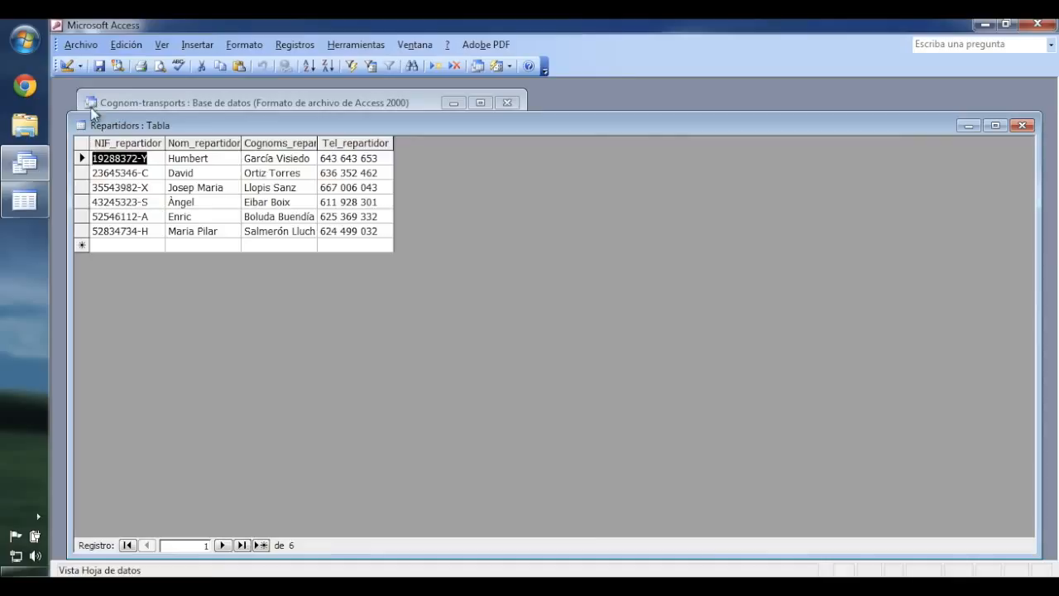
pyautogui.click(63, 68)
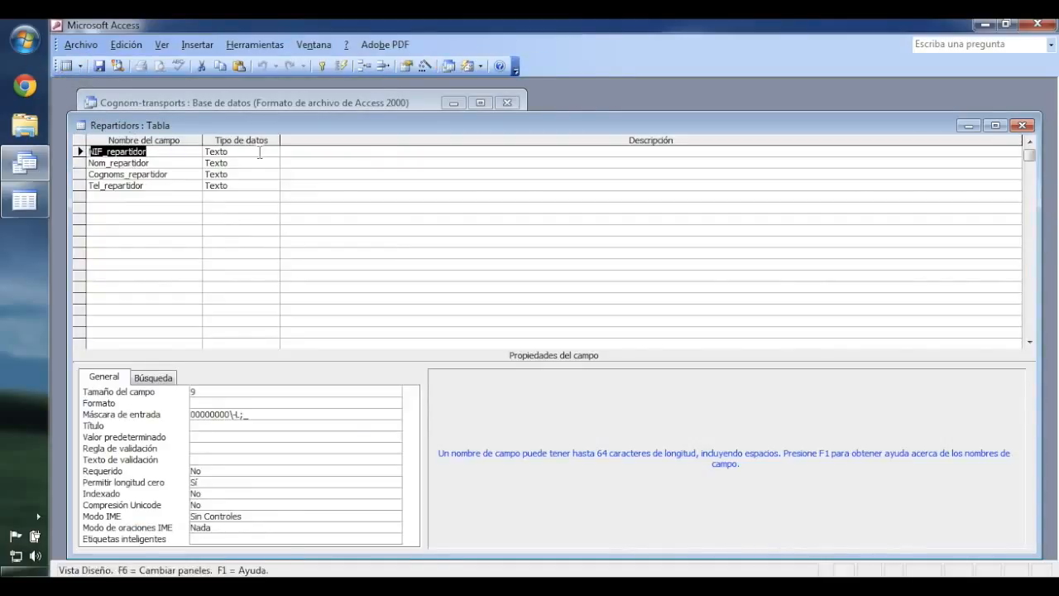
pyautogui.click(320, 67)
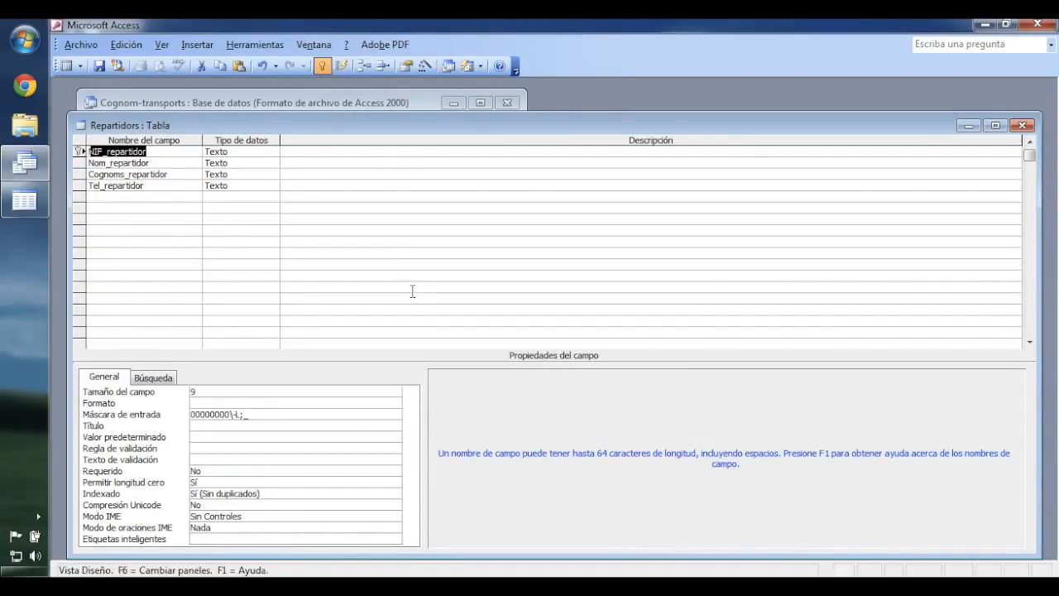
pyautogui.click(1023, 125)
pyautogui.click(430, 345)
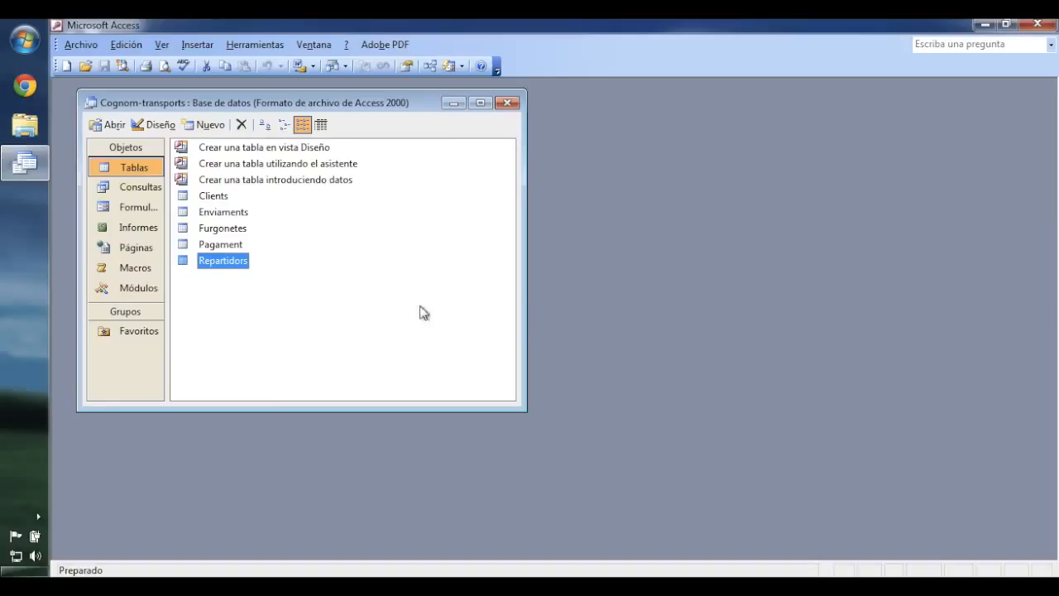
# Open the Relationships window and add the Clients, Enviaments, Furgonetes, Pagament and Repartidors tables to it
pyautogui.click(430, 67)
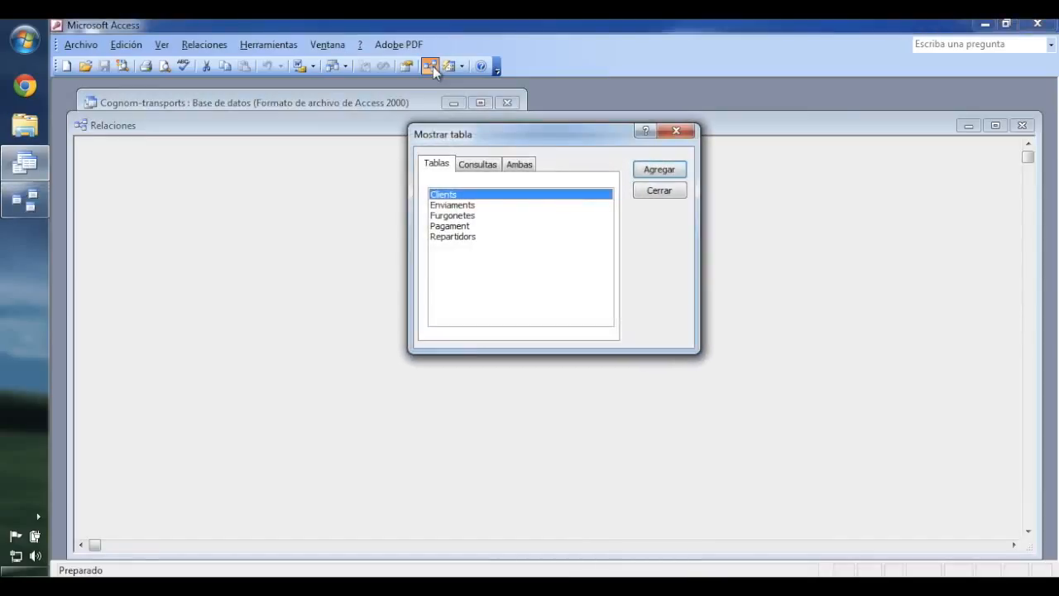
pyautogui.moveTo(464, 236); pyautogui.dragTo(442, 184)
pyautogui.click(659, 169)
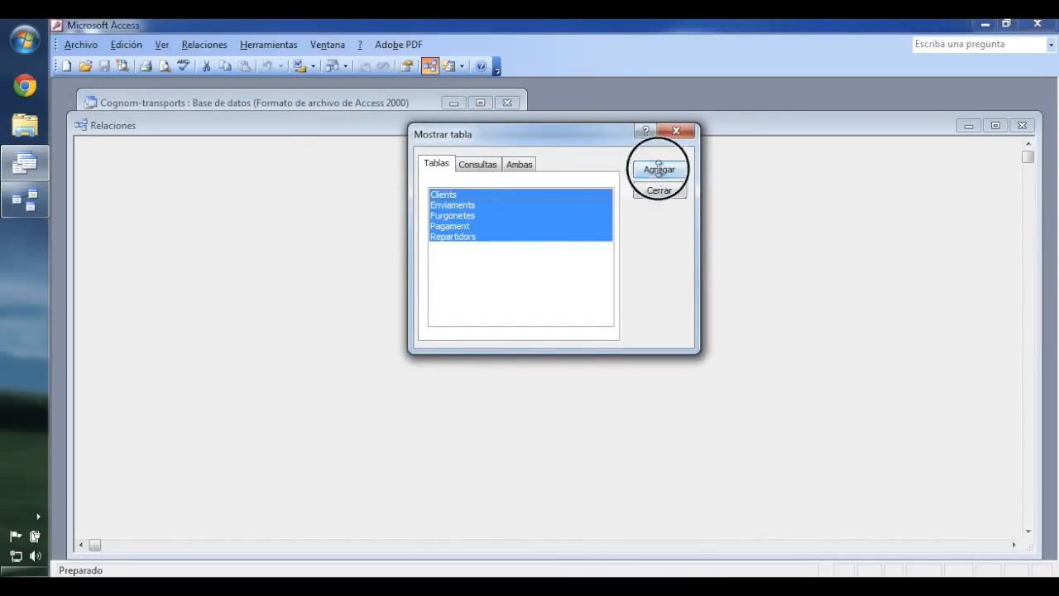
pyautogui.click(677, 129)
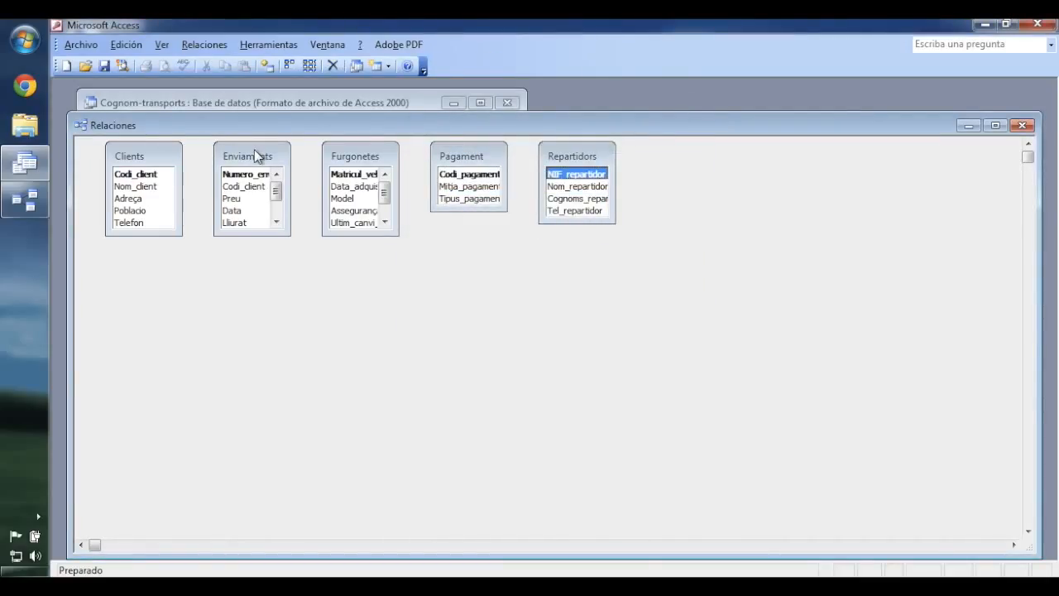
# Arrange the other tables around Enviaments in the relationships diagram, and enlarge Furgonetes and Enviaments to show all their fields
pyautogui.moveTo(263, 158); pyautogui.dragTo(364, 306)
pyautogui.moveTo(382, 156); pyautogui.dragTo(187, 452)
pyautogui.moveTo(470, 159); pyautogui.dragTo(491, 157)
pyautogui.moveTo(571, 159); pyautogui.dragTo(535, 435)
pyautogui.moveTo(197, 443); pyautogui.dragTo(152, 340)
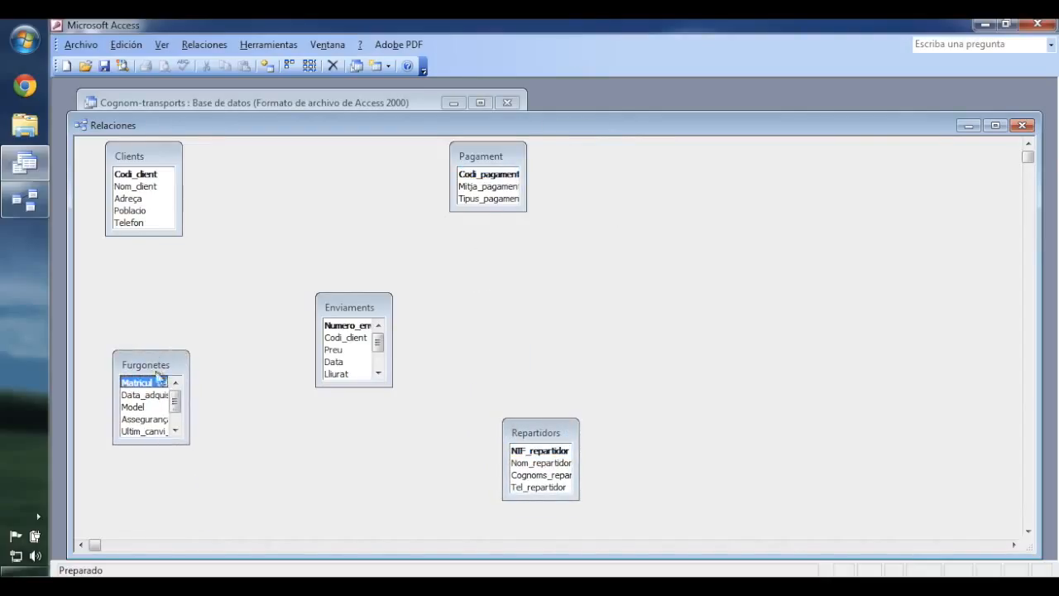
pyautogui.moveTo(190, 445); pyautogui.dragTo(210, 472)
pyautogui.moveTo(392, 387); pyautogui.dragTo(421, 425)
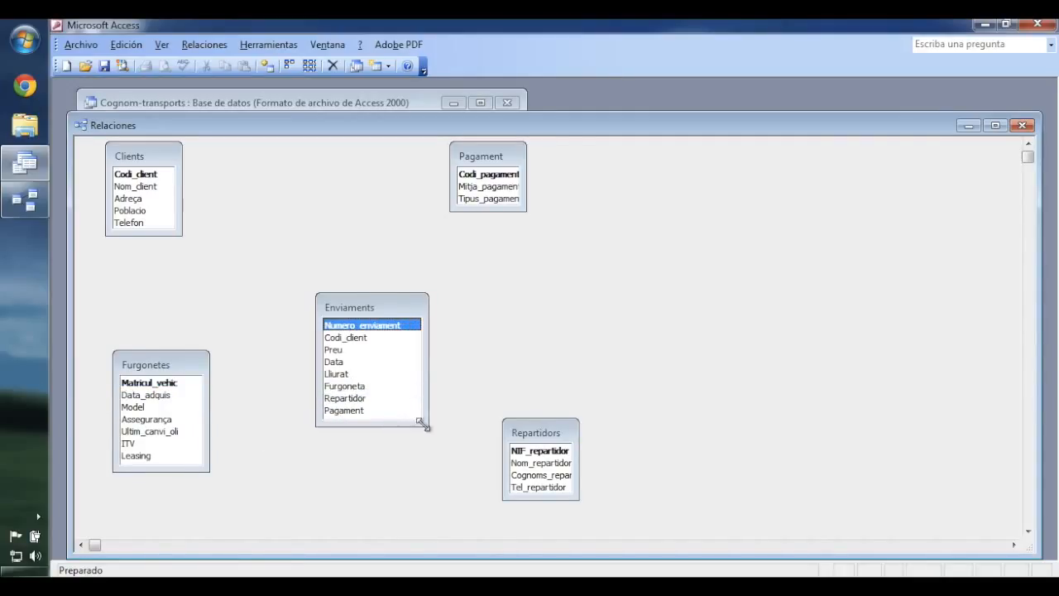
# Widen Repartidors and Pagament to show their full field names, and reposition Enviaments and Repartidors more compactly in the relationships diagram
pyautogui.click(562, 426)
pyautogui.moveTo(562, 426); pyautogui.dragTo(608, 437)
pyautogui.moveTo(526, 201); pyautogui.dragTo(537, 200)
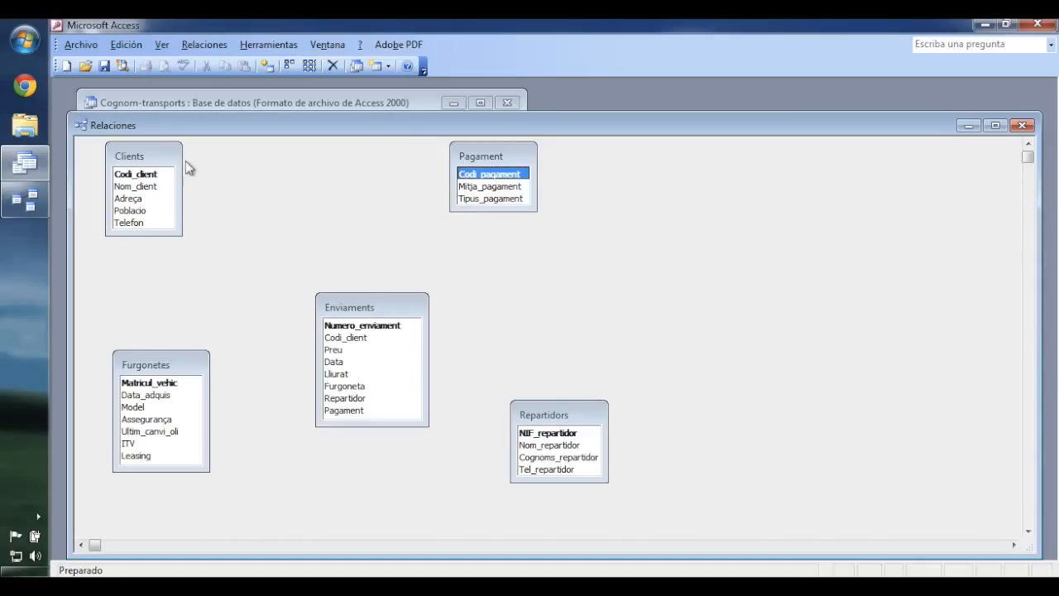
pyautogui.moveTo(364, 308); pyautogui.dragTo(311, 258)
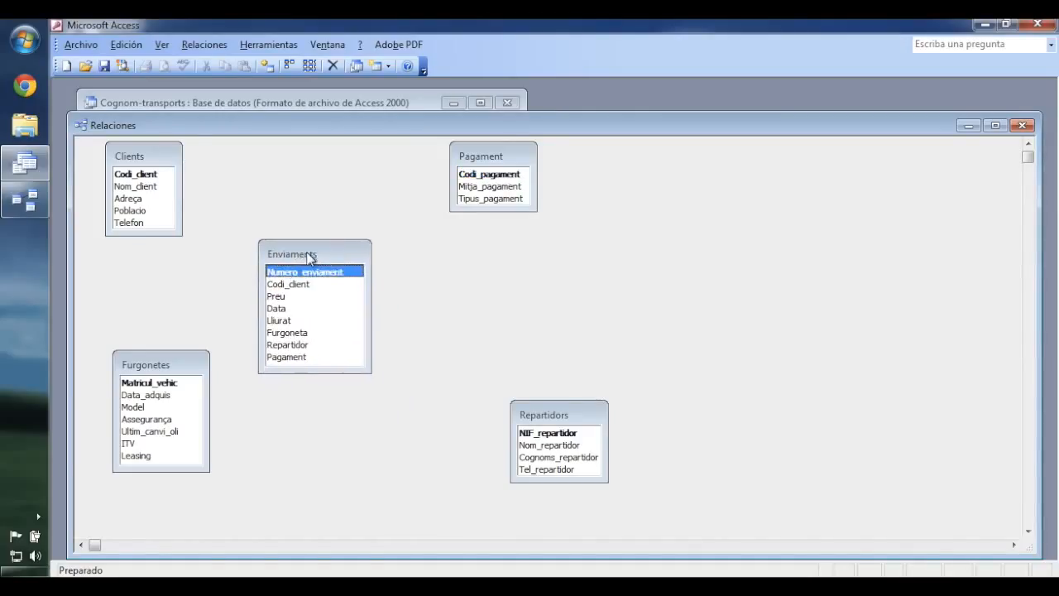
pyautogui.moveTo(545, 404); pyautogui.dragTo(485, 392)
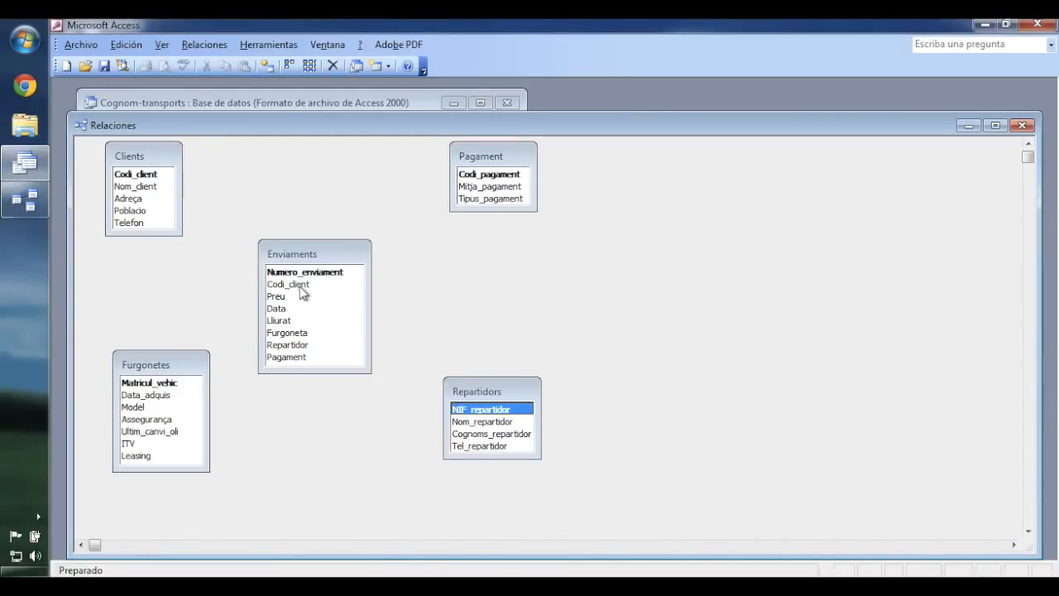
# Relate Codi_client in Clients to Codi_client in Enviaments, enforcing referential integrity with the cascade options
pyautogui.click(152, 175)
pyautogui.moveTo(151, 175); pyautogui.dragTo(291, 284)
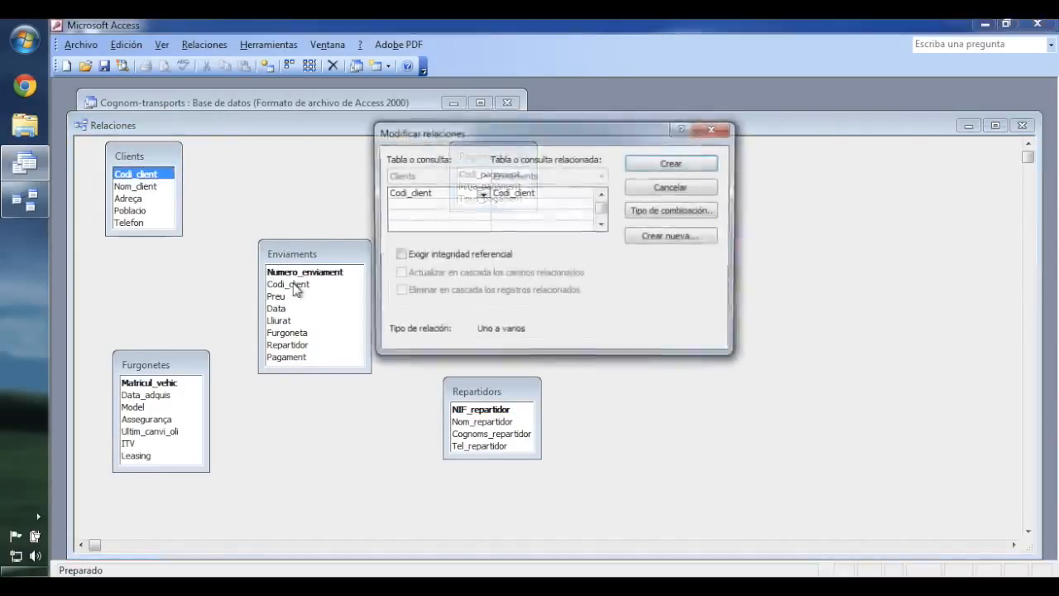
pyautogui.click(401, 257)
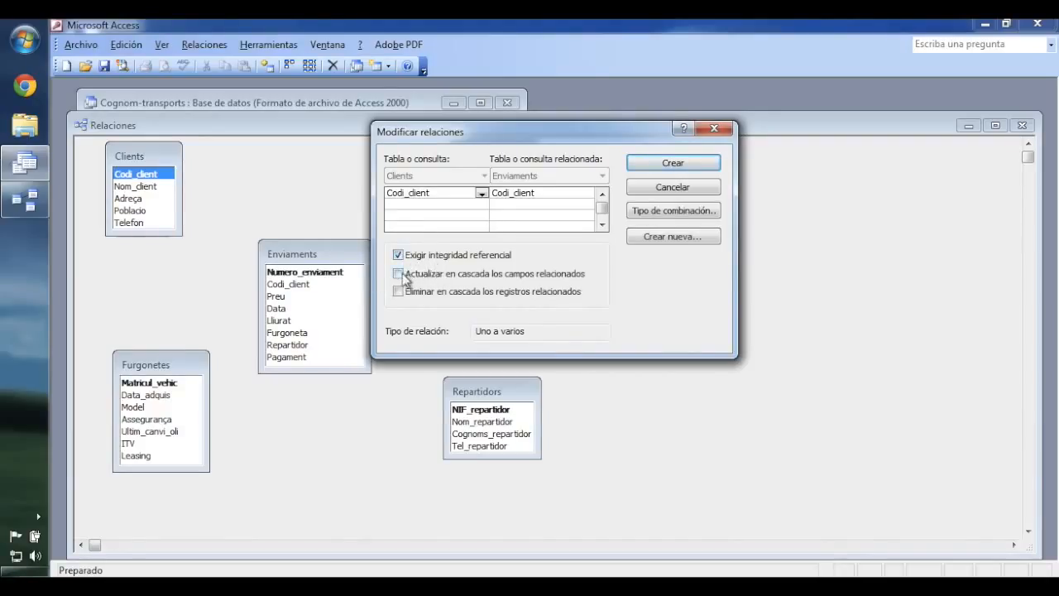
pyautogui.click(399, 294)
pyautogui.click(663, 165)
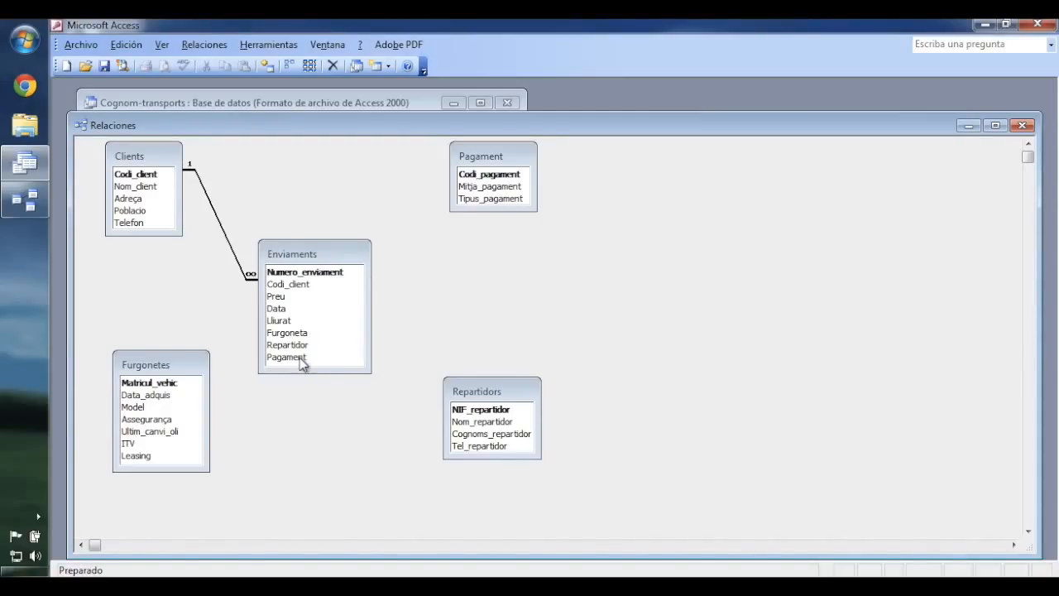
# Relate Codi_pagament in Pagament to Pagament in Enviaments, enforcing referential integrity with cascading updates and deletes
pyautogui.click(478, 175)
pyautogui.moveTo(478, 176); pyautogui.dragTo(273, 357)
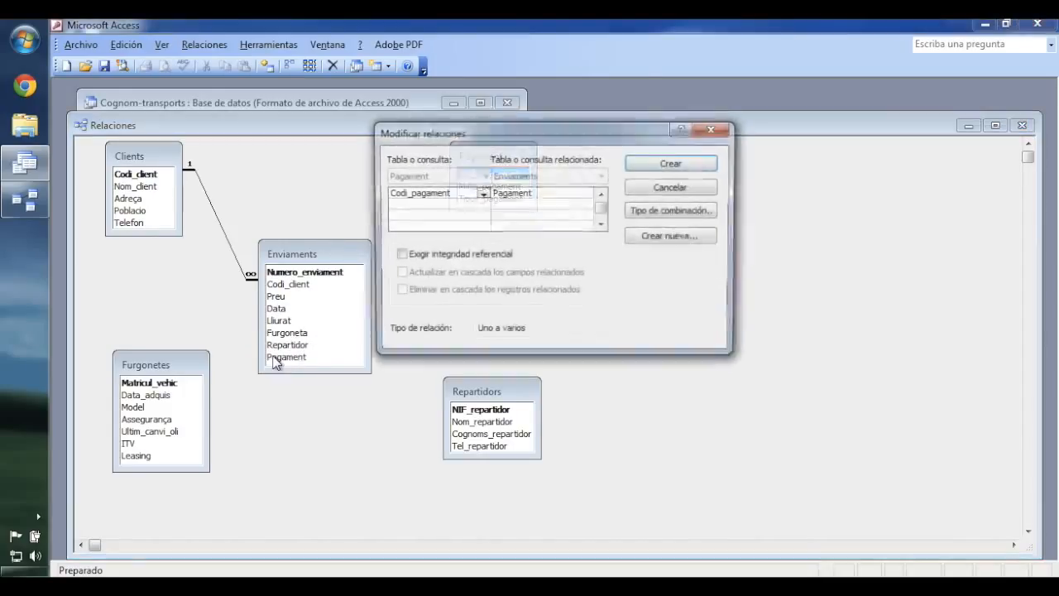
pyautogui.click(447, 256)
pyautogui.click(399, 274)
pyautogui.click(399, 292)
pyautogui.click(679, 163)
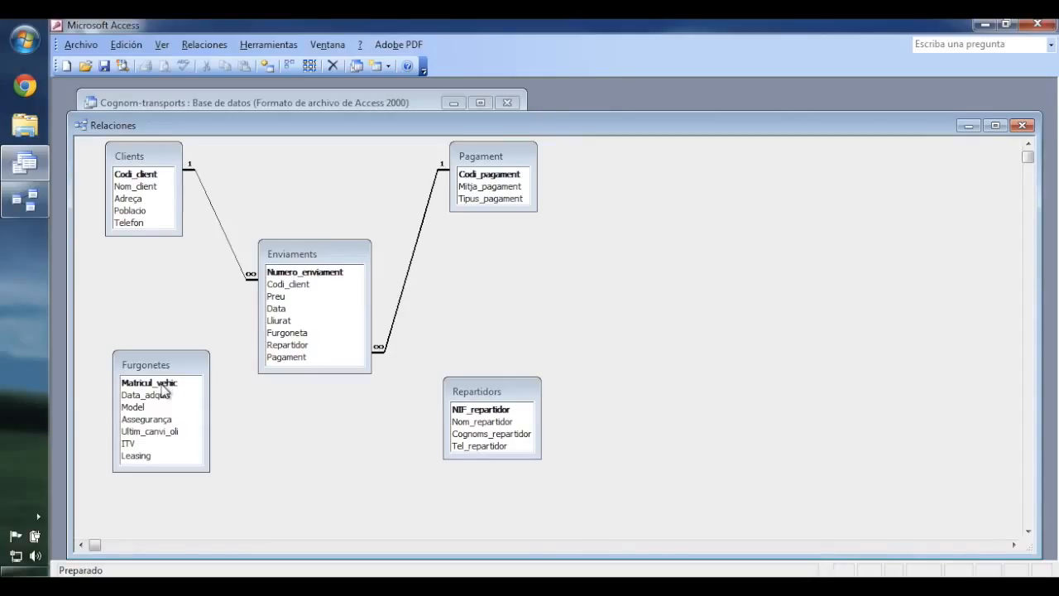
# Relate Matricul_vehic in Furgonetes to Furgoneta in Enviaments, enforcing referential integrity with cascading field updates
pyautogui.moveTo(162, 385); pyautogui.dragTo(295, 336)
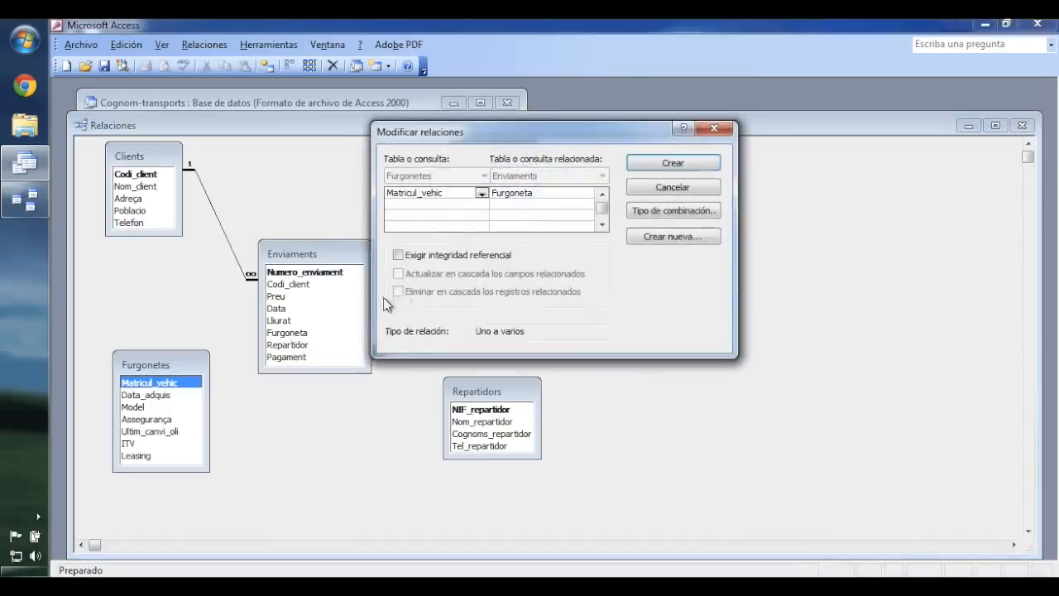
pyautogui.click(426, 255)
pyautogui.click(399, 274)
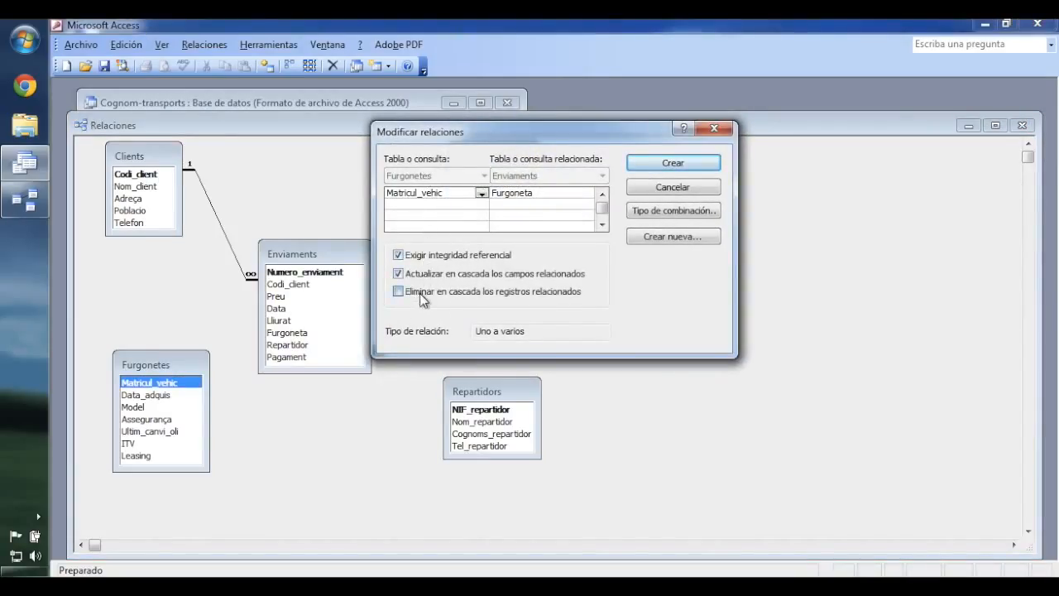
pyautogui.click(684, 160)
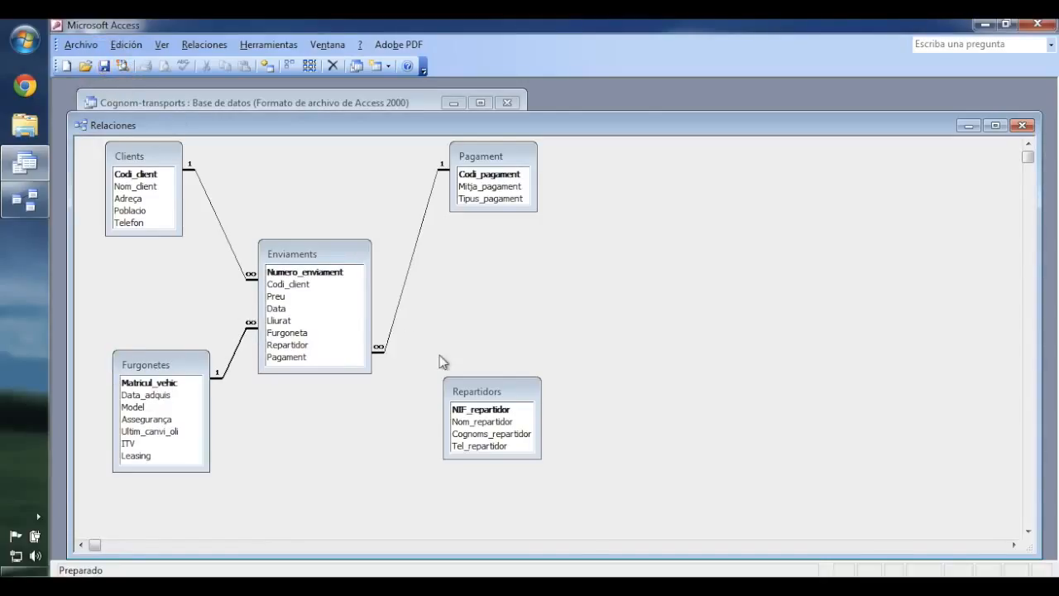
# Close the Relationships window and examine the Furgonetes records and the design of its Matricul_vehic field
pyautogui.click(1023, 125)
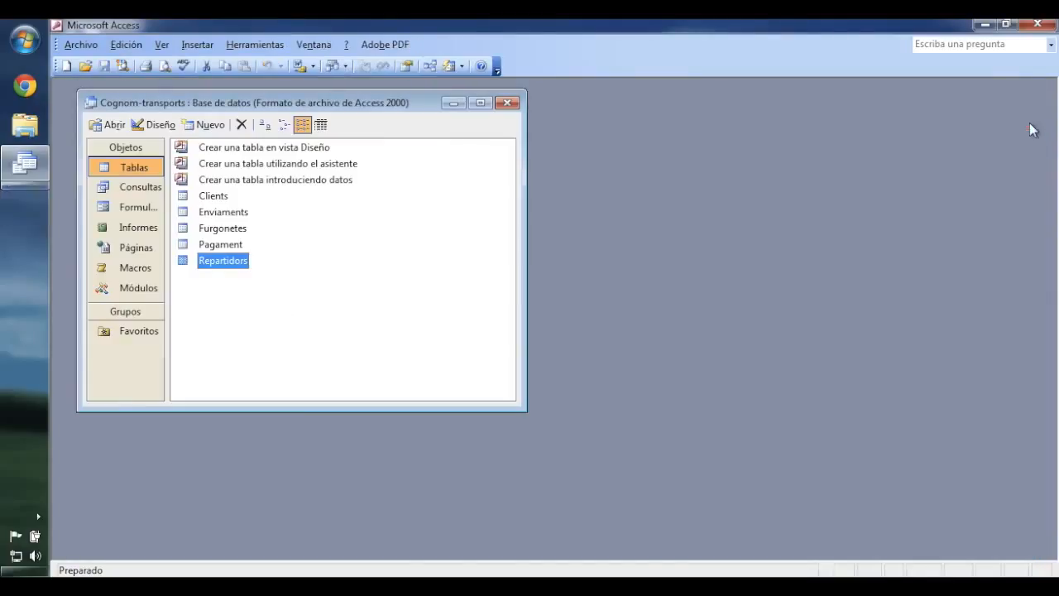
pyautogui.doubleClick(224, 229)
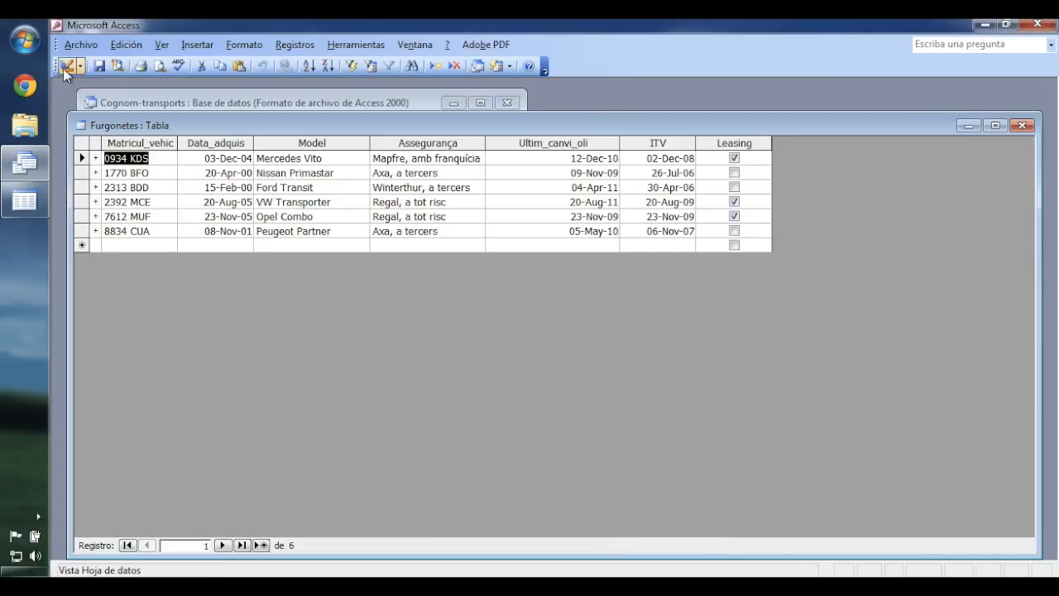
pyautogui.click(64, 66)
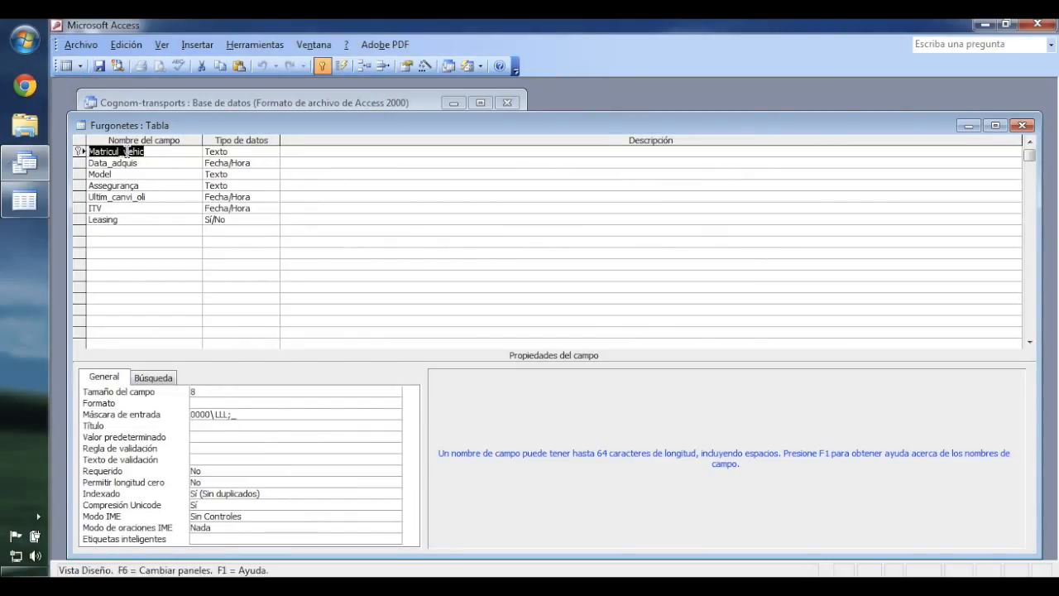
pyautogui.click(1023, 125)
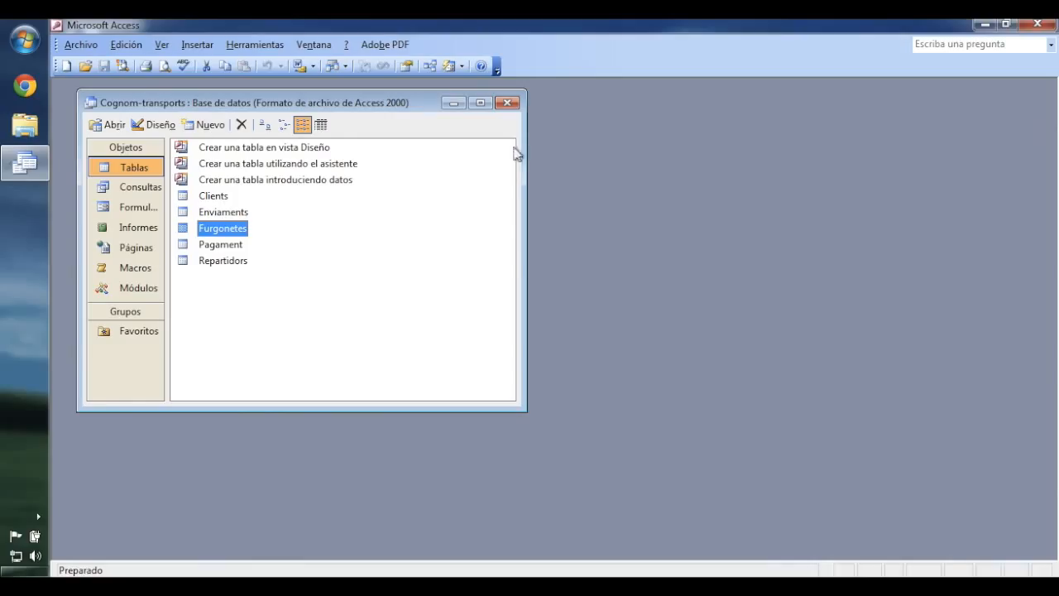
# Examine the Furgoneta and Repartidor columns of the Enviaments table against the relationships diagram
pyautogui.doubleClick(236, 213)
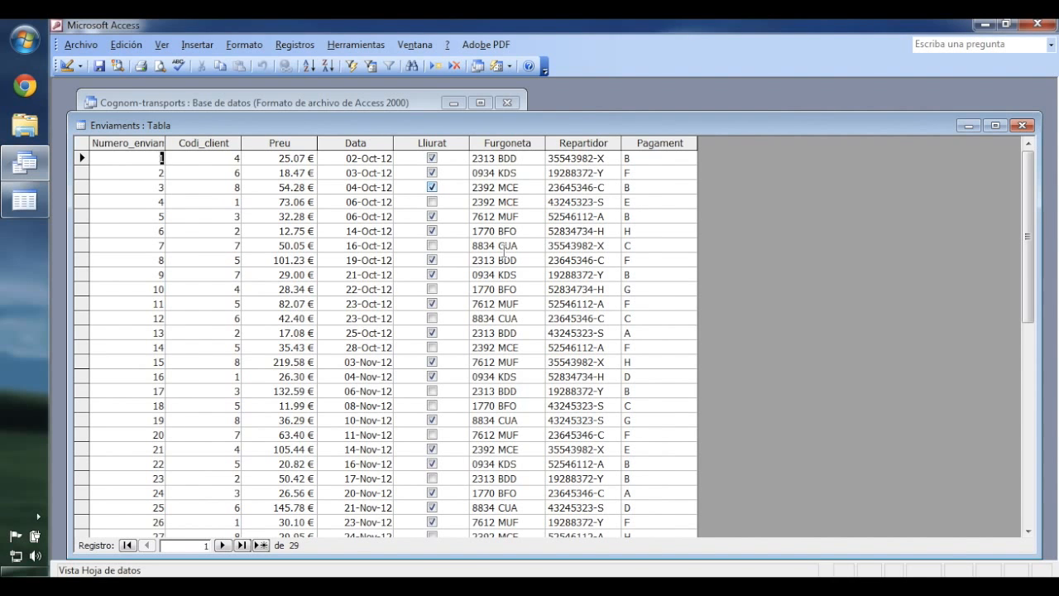
pyautogui.click(1023, 125)
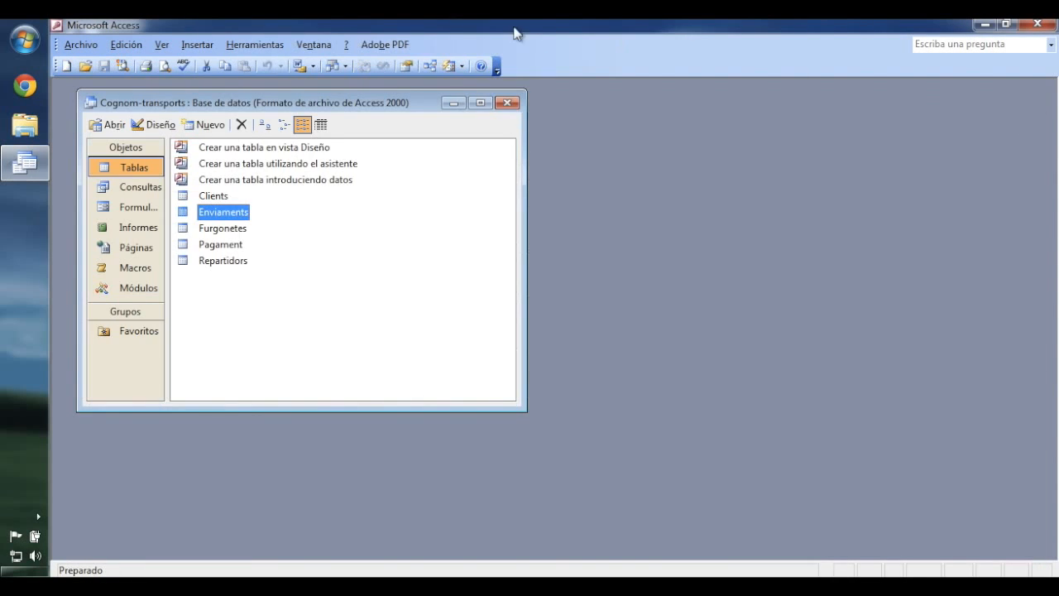
pyautogui.click(429, 66)
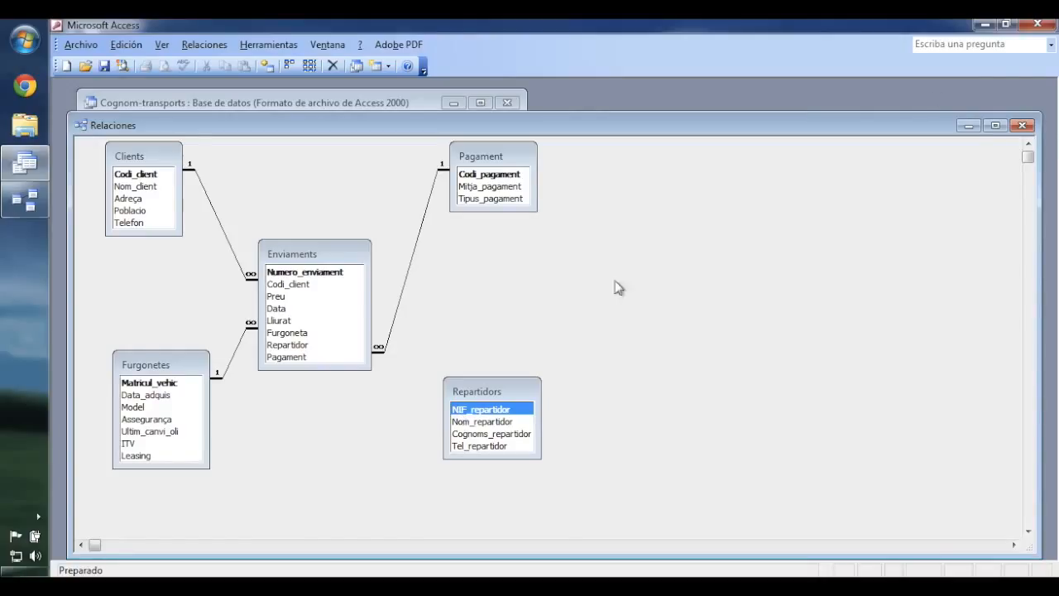
pyautogui.click(1023, 126)
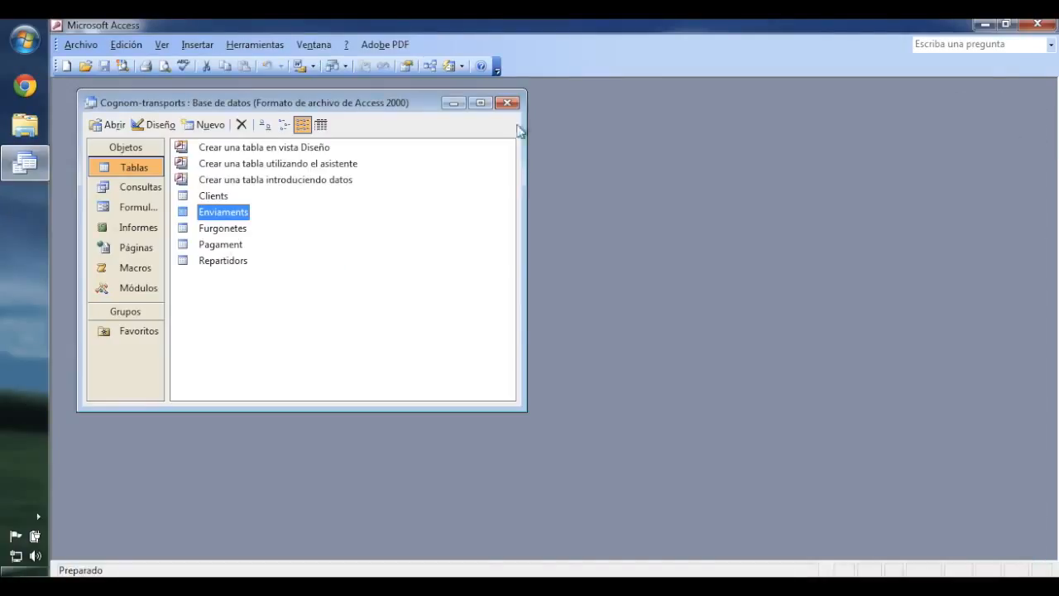
pyautogui.click(223, 214)
pyautogui.doubleClick(183, 214)
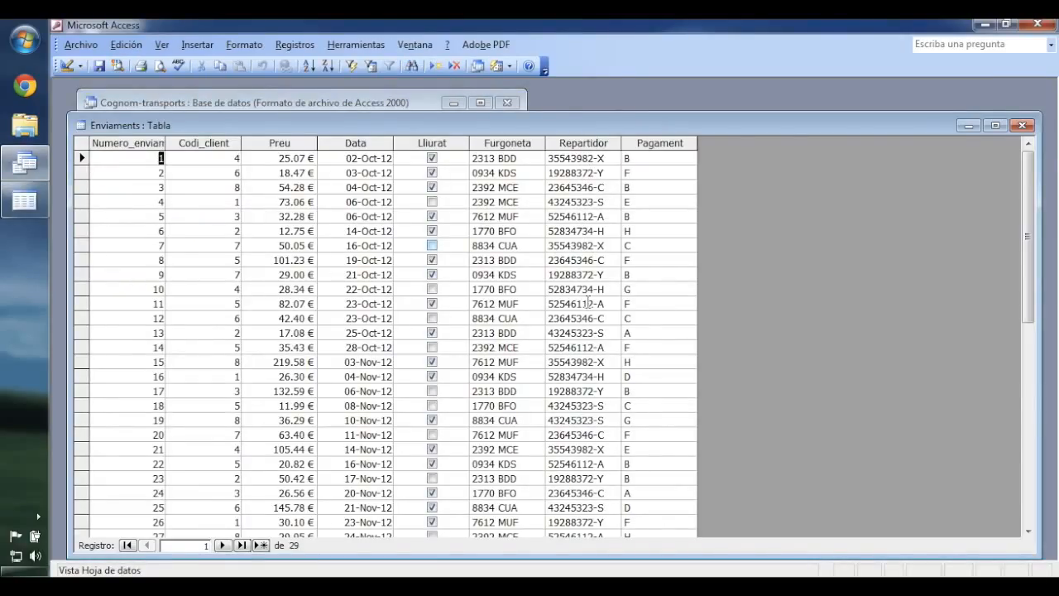
pyautogui.click(1023, 126)
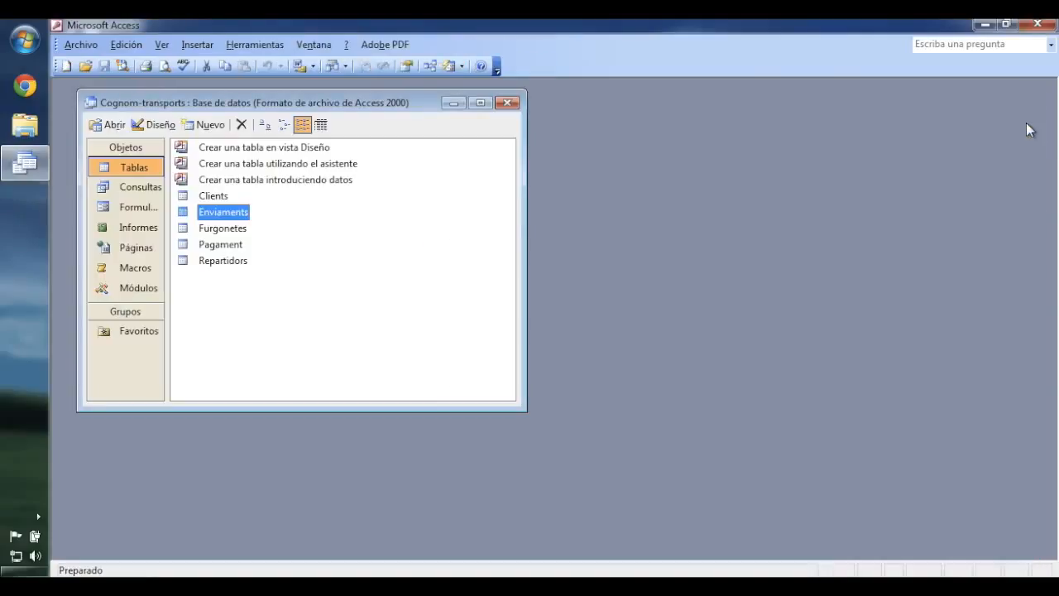
# Reopen the Relationships window and relate NIF_repartidor in Repartidors to Repartidor in Enviaments, with referential integrity and cascading updates and deletes
pyautogui.click(430, 65)
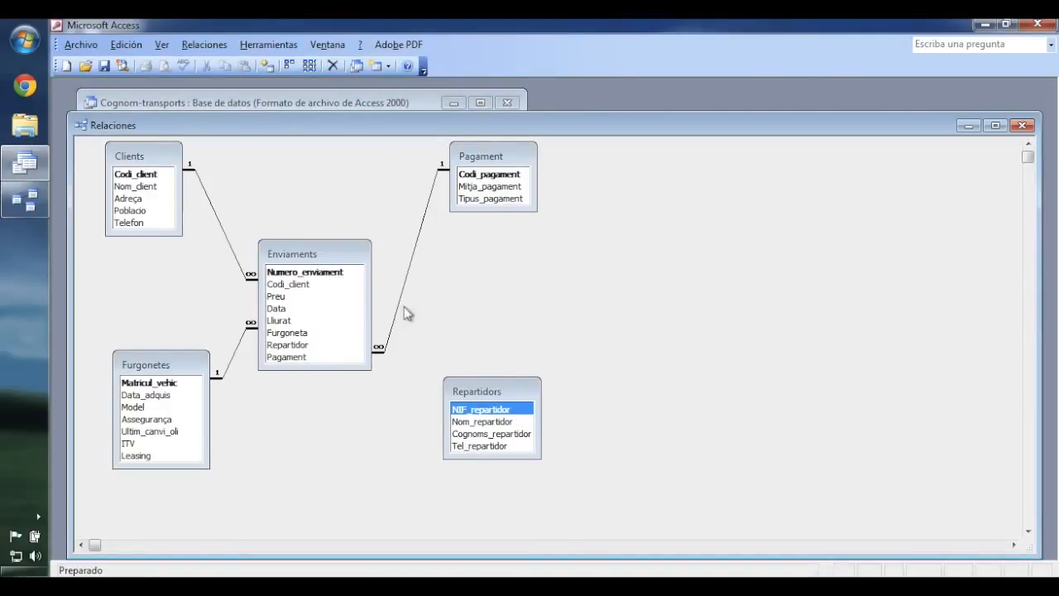
pyautogui.moveTo(462, 412); pyautogui.dragTo(303, 341)
pyautogui.click(425, 254)
pyautogui.click(424, 274)
pyautogui.click(428, 292)
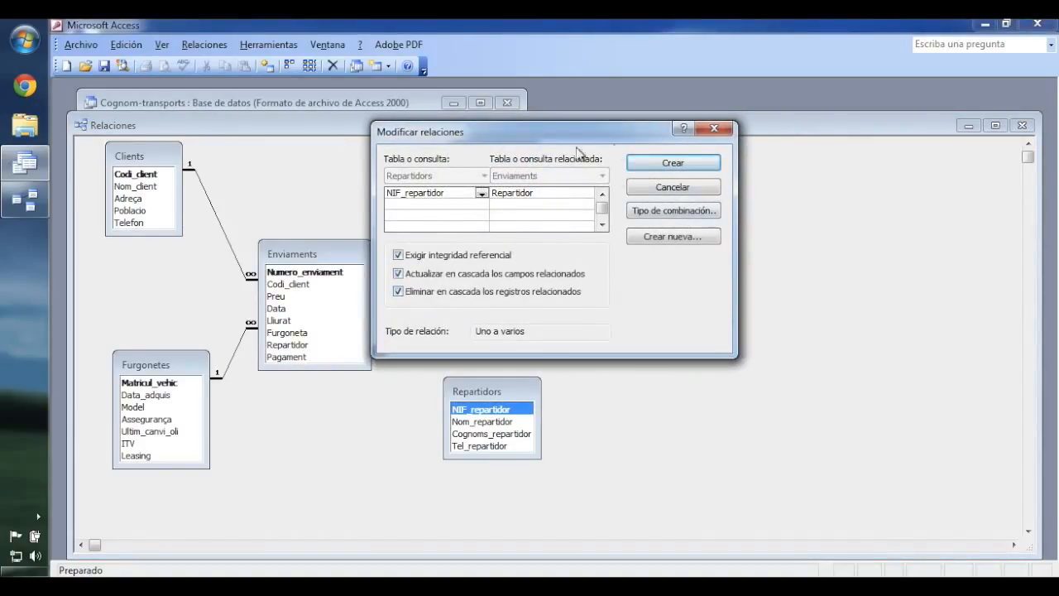
pyautogui.click(656, 165)
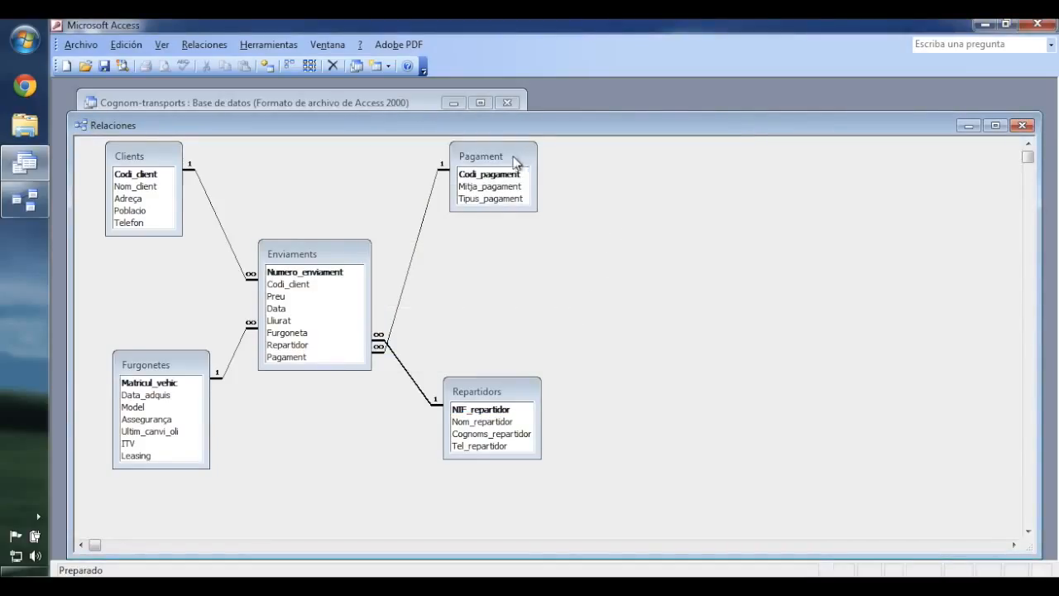
# Swap Repartidors and Pagament in the diagram so their relationship lines do not cross, and close the Relationships window
pyautogui.moveTo(515, 162); pyautogui.dragTo(612, 421)
pyautogui.moveTo(493, 394); pyautogui.dragTo(491, 189)
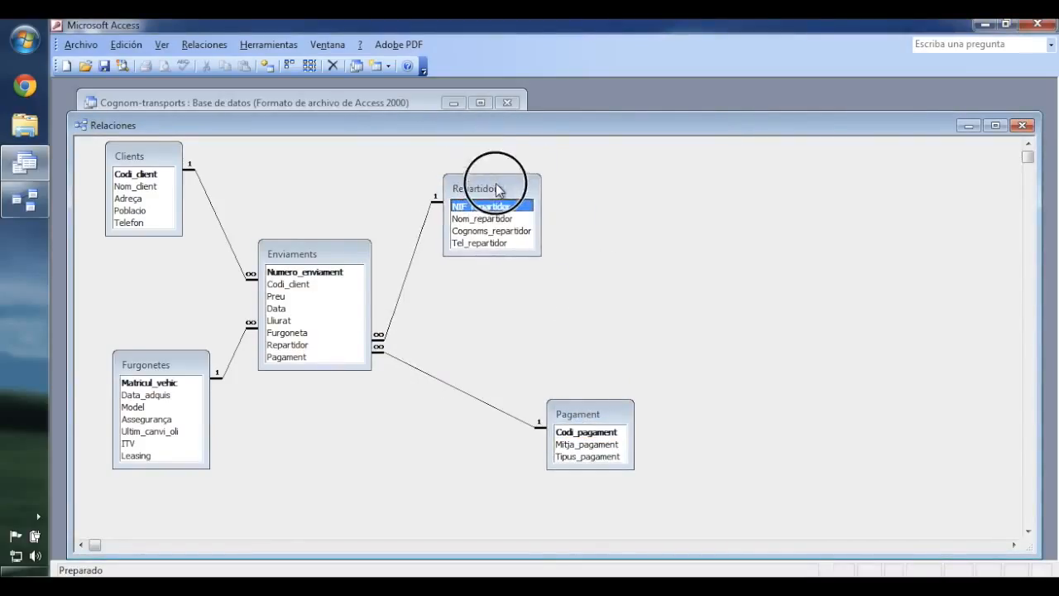
pyautogui.moveTo(571, 412); pyautogui.dragTo(475, 428)
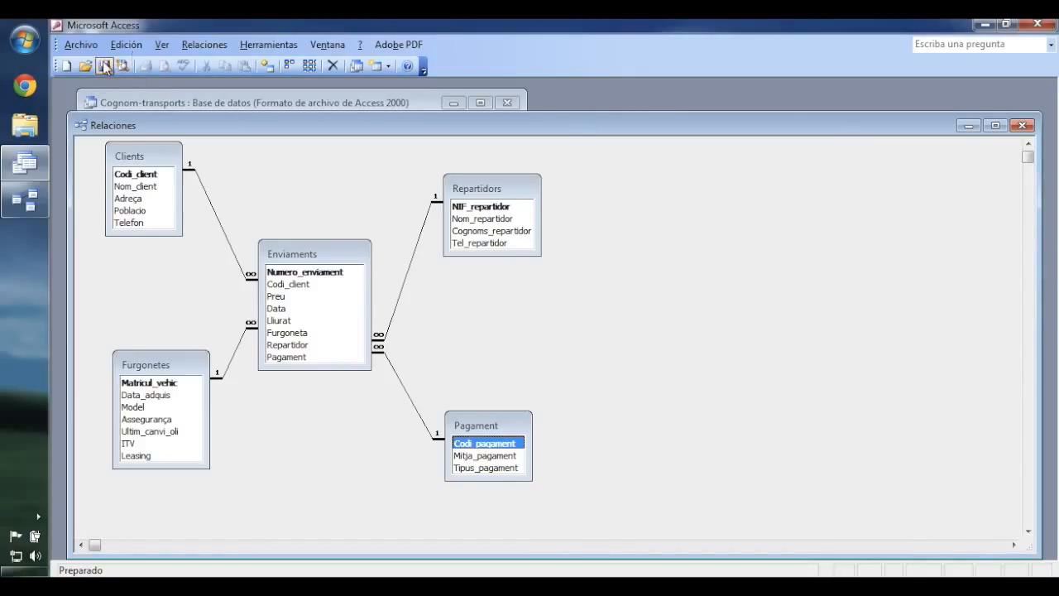
pyautogui.click(1023, 126)
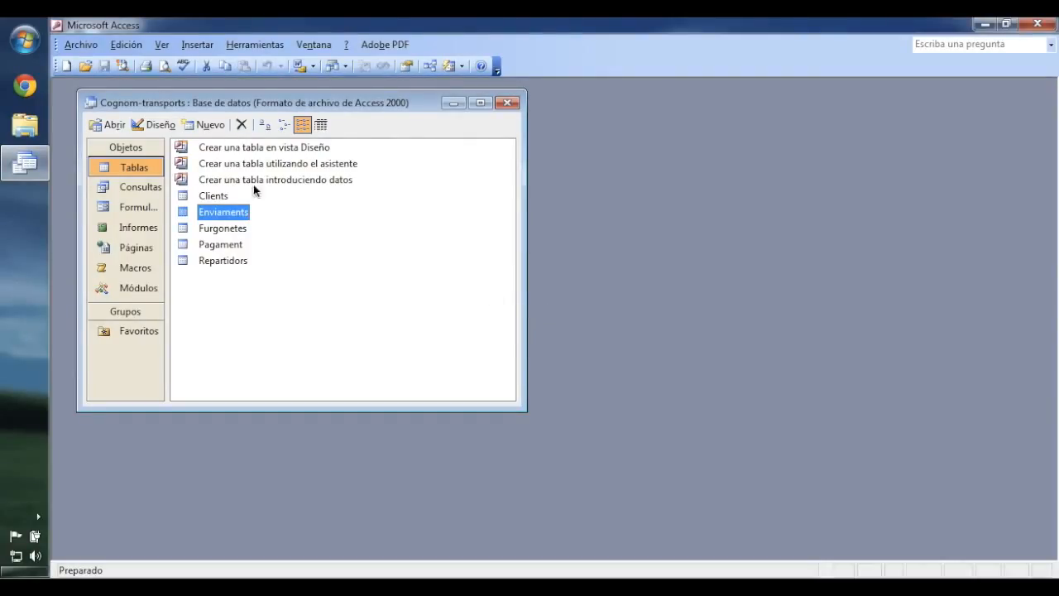
# Create a query in Design view with the Repartidors, Furgonetes and Enviaments tables, and enlarge the query window downwards
pyautogui.click(134, 189)
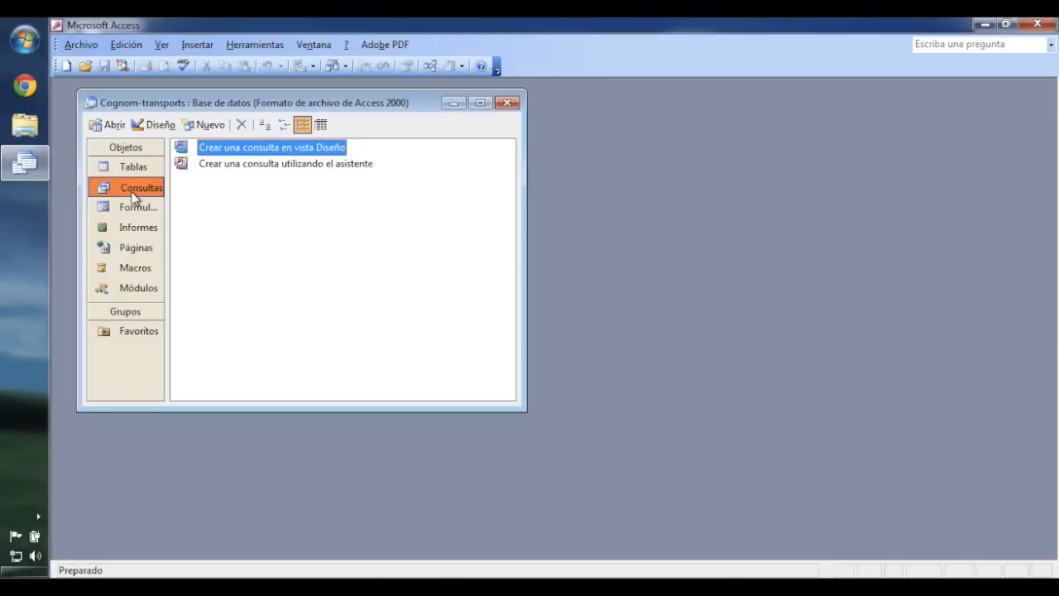
pyautogui.doubleClick(282, 149)
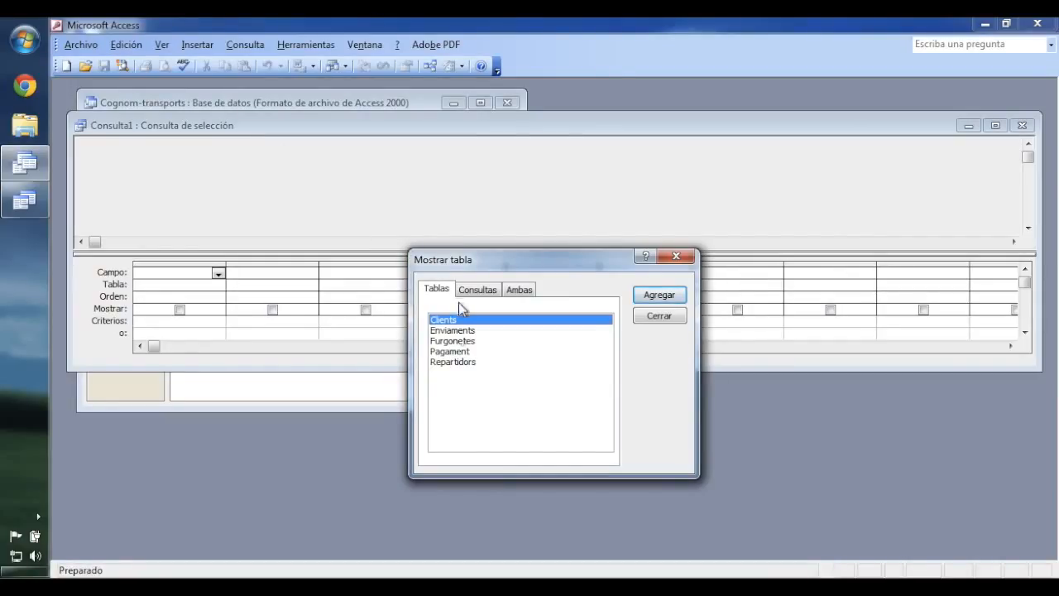
pyautogui.click(453, 362)
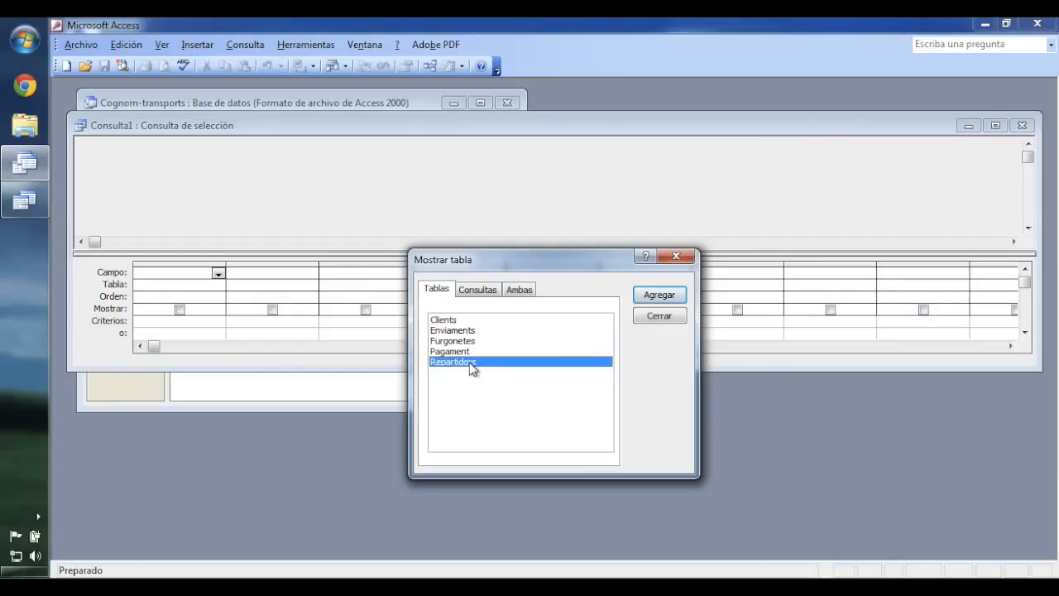
pyautogui.doubleClick(470, 364)
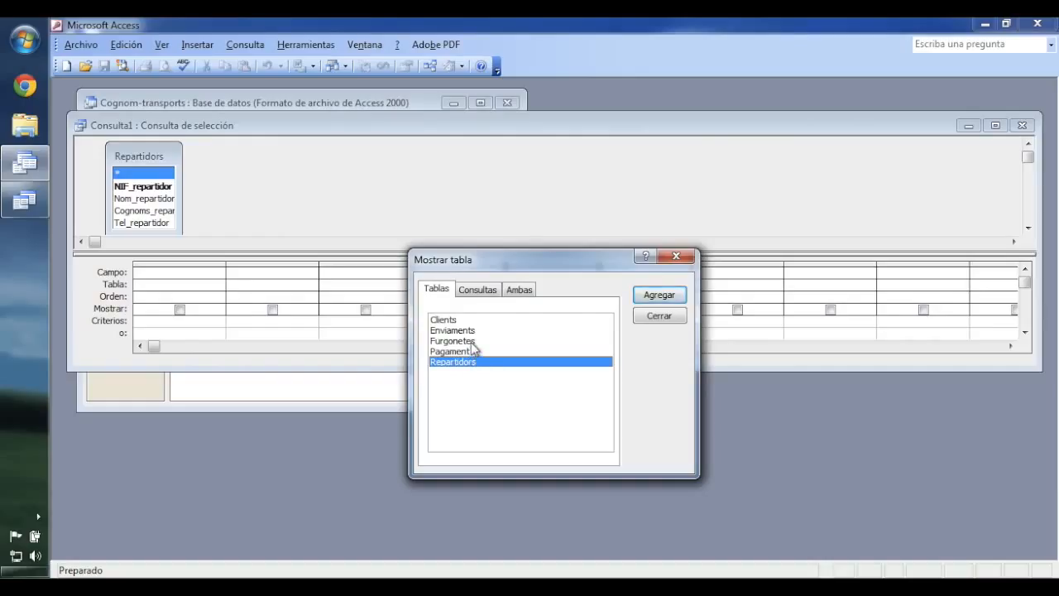
pyautogui.doubleClick(454, 341)
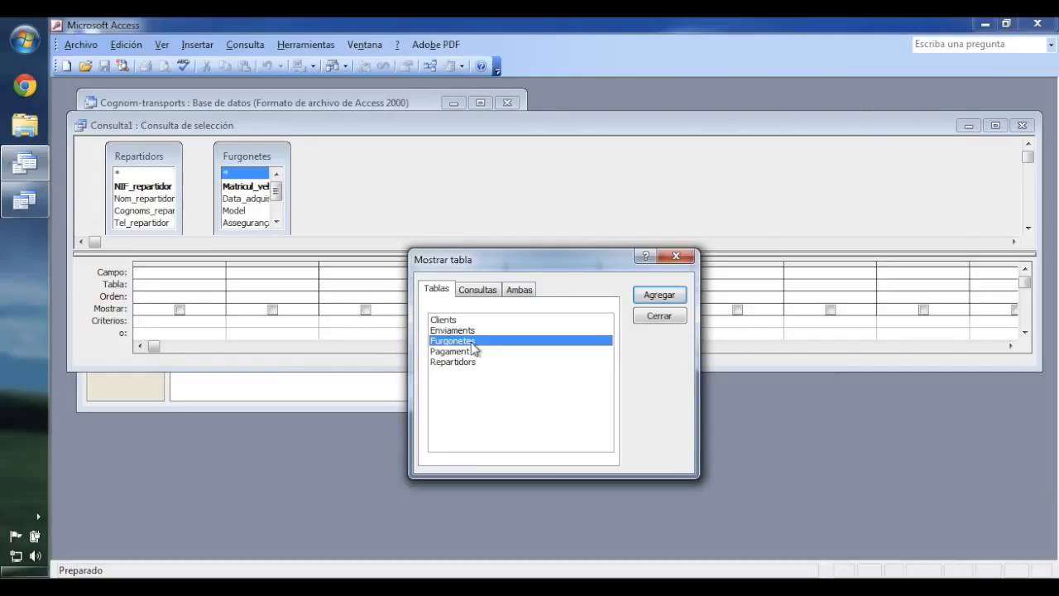
pyautogui.doubleClick(478, 331)
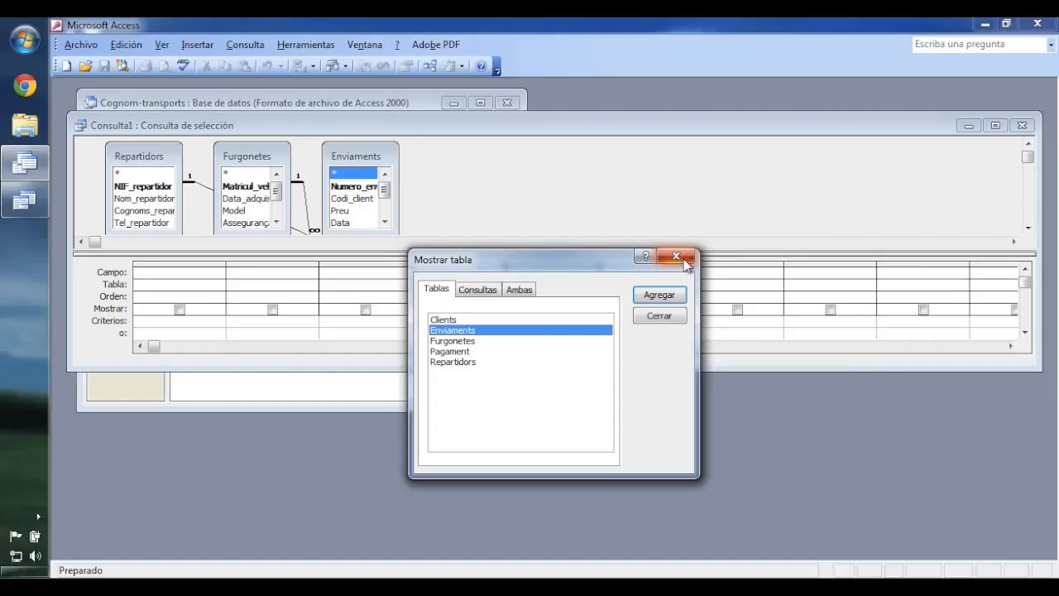
pyautogui.click(684, 261)
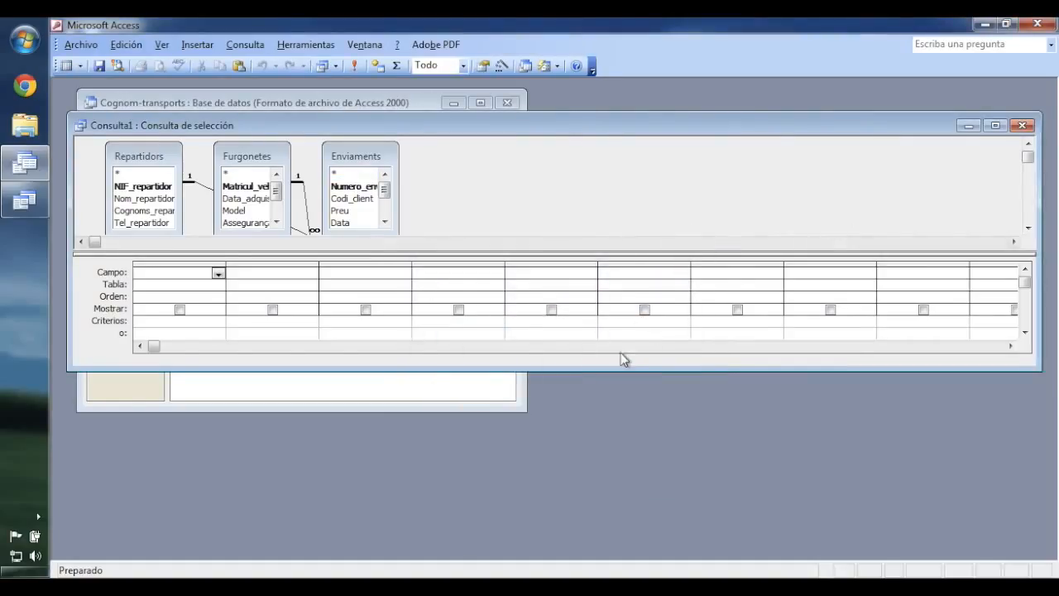
pyautogui.moveTo(604, 369); pyautogui.dragTo(605, 499)
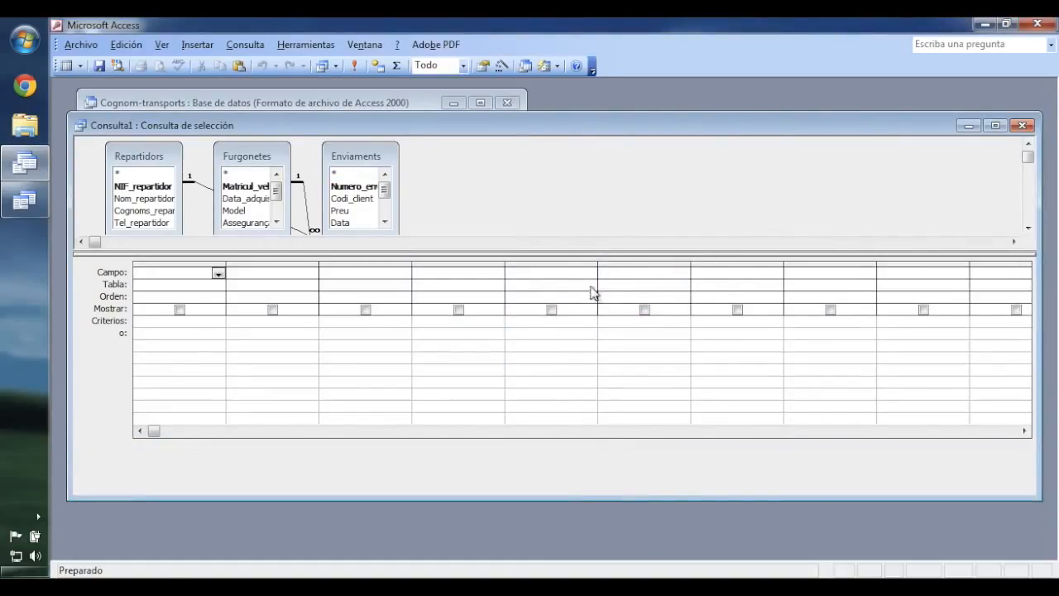
# Enlarge the query's table area, place Enviaments between Repartidors and Furgonetes, and enlarge the Enviaments and Furgonetes field lists to show all their fields
pyautogui.moveTo(602, 255); pyautogui.dragTo(591, 312)
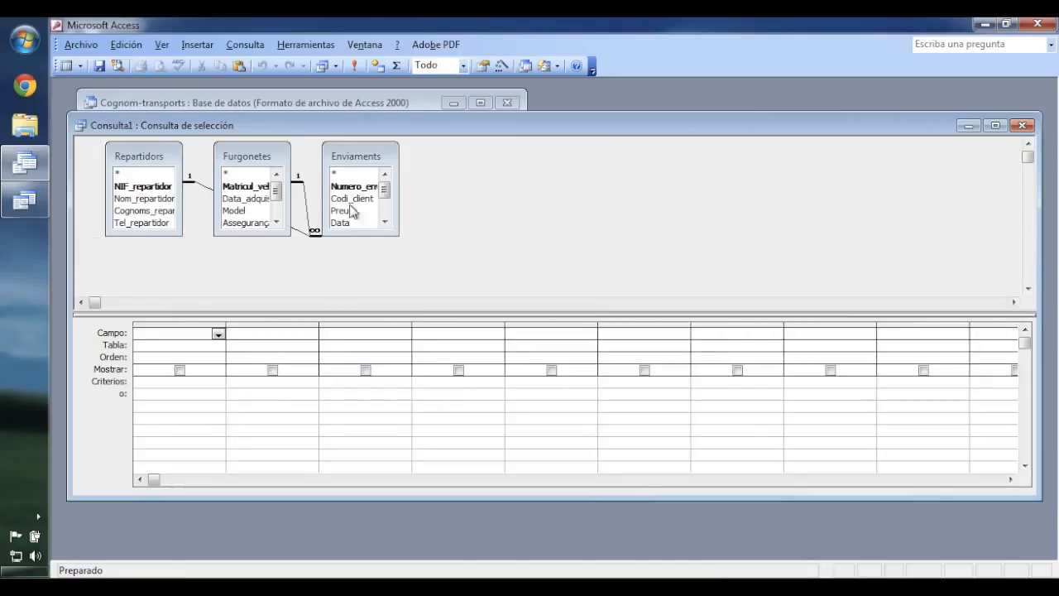
pyautogui.moveTo(248, 156); pyautogui.dragTo(517, 184)
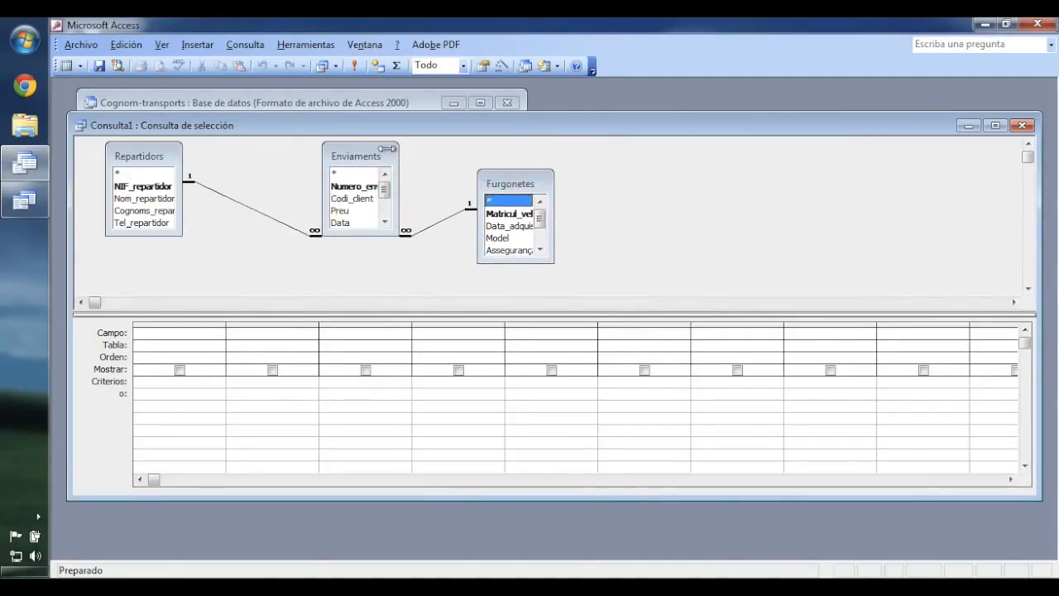
pyautogui.moveTo(377, 155); pyautogui.dragTo(314, 162)
pyautogui.moveTo(337, 243); pyautogui.dragTo(387, 291)
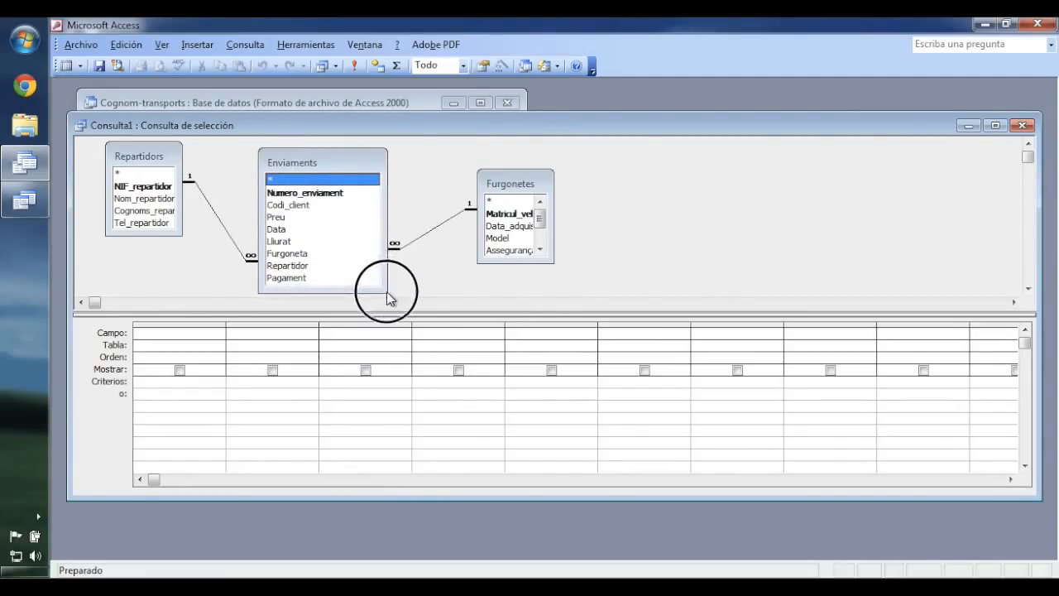
pyautogui.moveTo(554, 263); pyautogui.dragTo(596, 296)
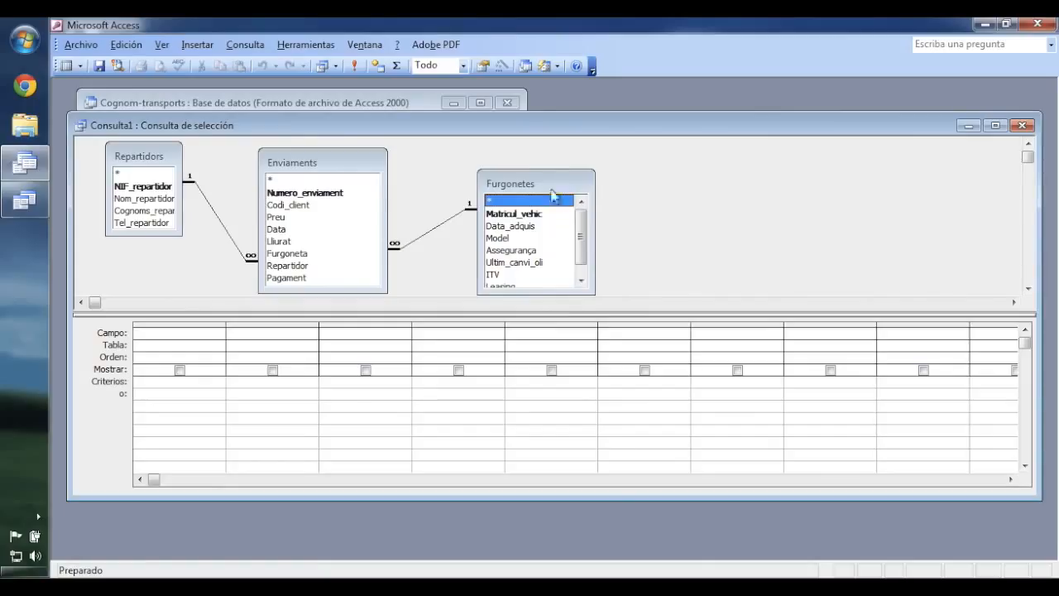
pyautogui.moveTo(553, 172); pyautogui.dragTo(552, 143)
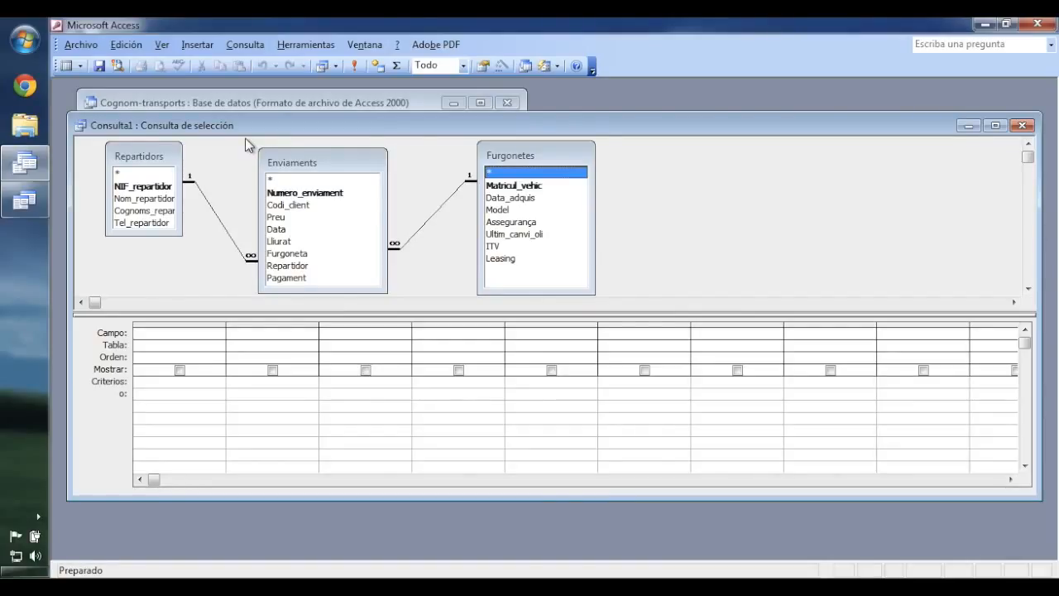
# Add Nom_repartidor and Cognoms_repartidor from Repartidors, Model from Furgonetes and Data from Enviaments to the query
pyautogui.doubleClick(155, 200)
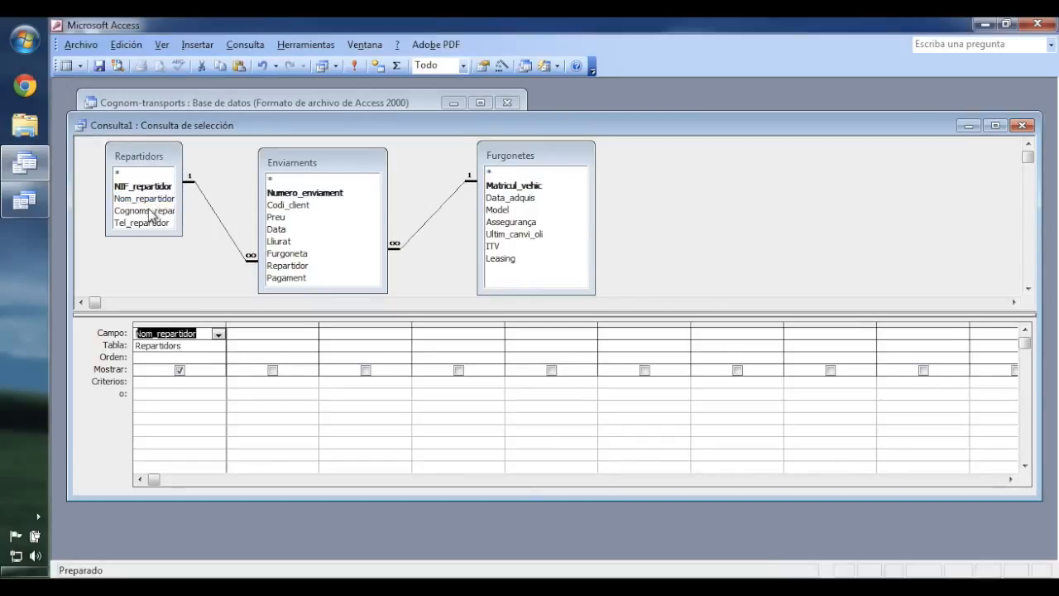
pyautogui.doubleClick(151, 211)
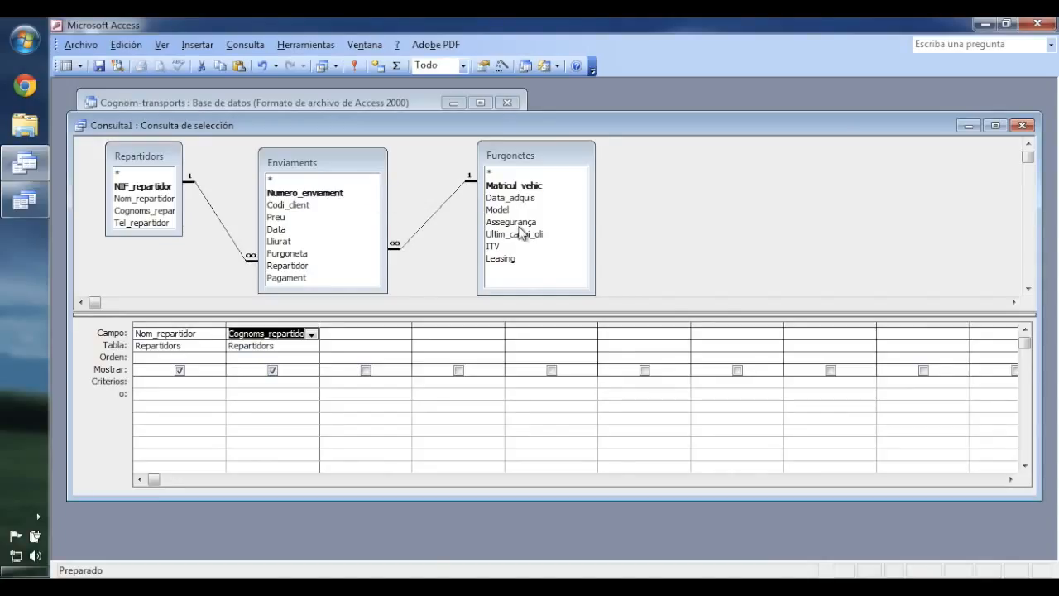
pyautogui.doubleClick(499, 210)
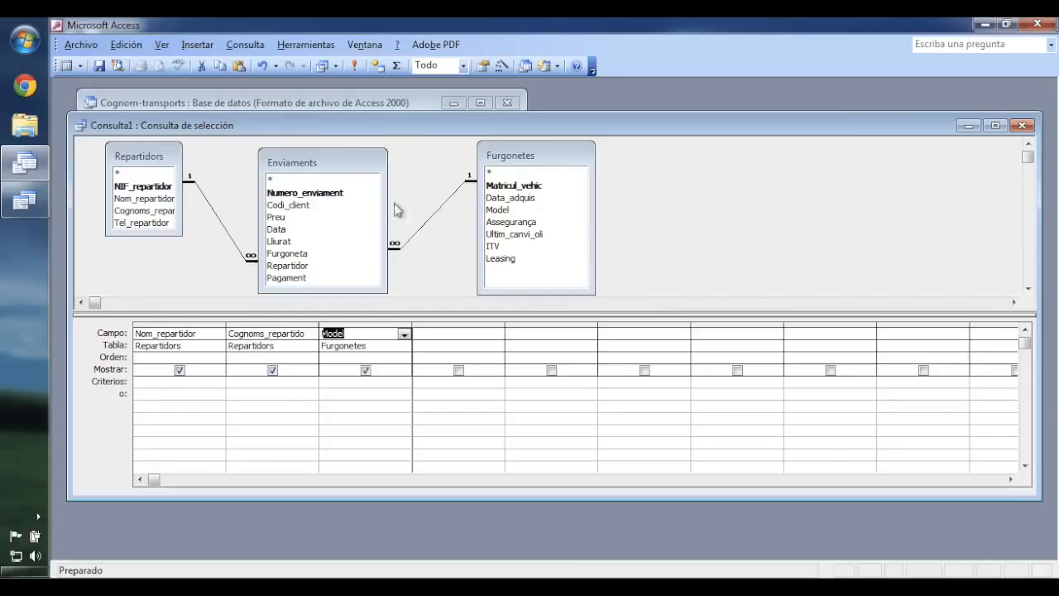
pyautogui.click(278, 232)
pyautogui.doubleClick(278, 234)
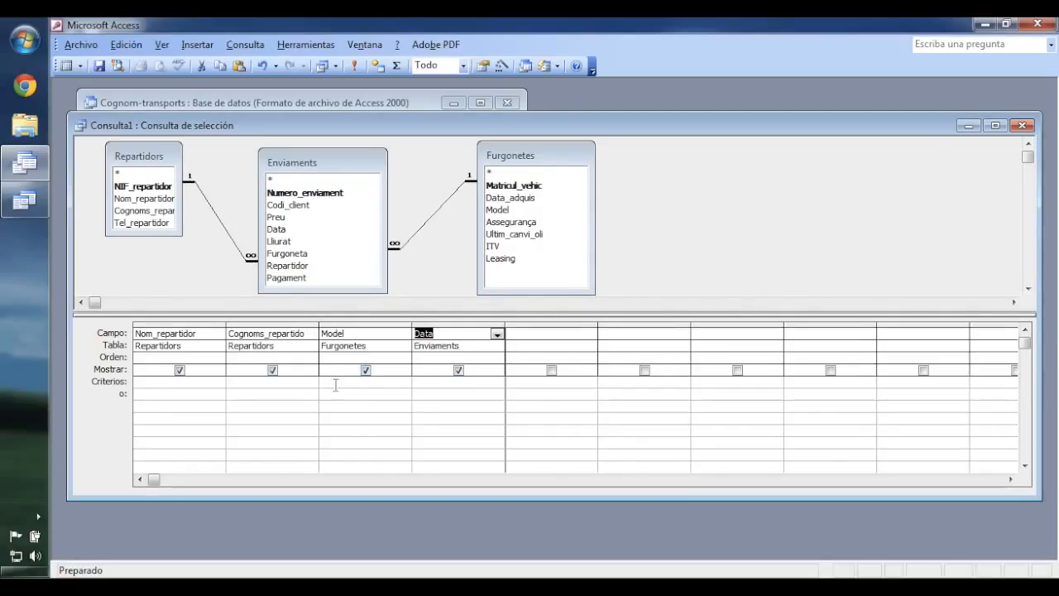
# Set the Model criterion to "Peugeot Partner" and sort the Data field in ascending order
pyautogui.click(365, 381)
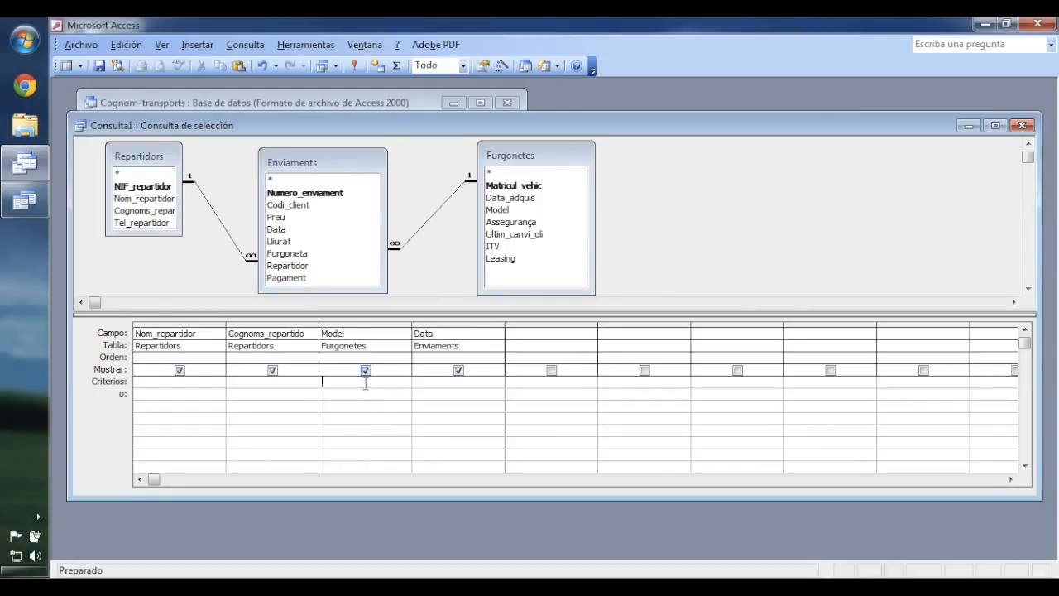
pyautogui.write('"Peuge')
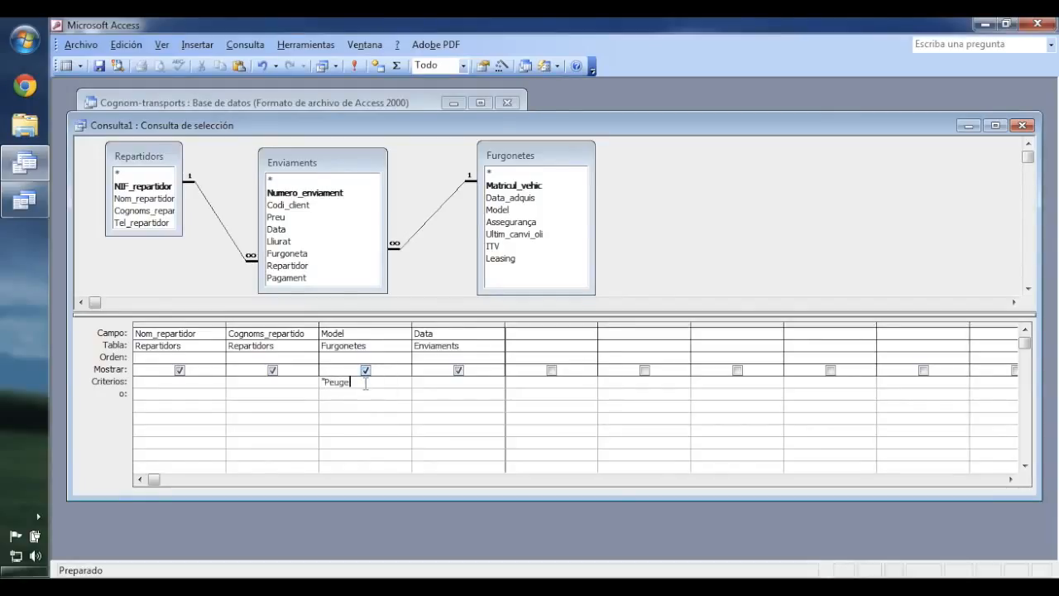
pyautogui.write('ot Partner"')
pyautogui.click(496, 357)
pyautogui.click(497, 358)
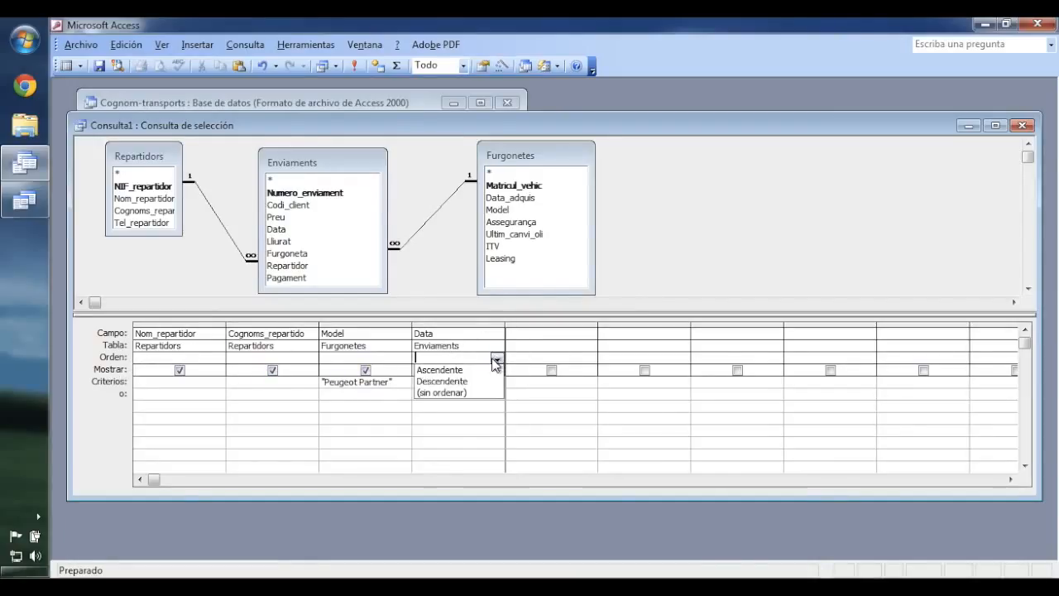
pyautogui.click(490, 371)
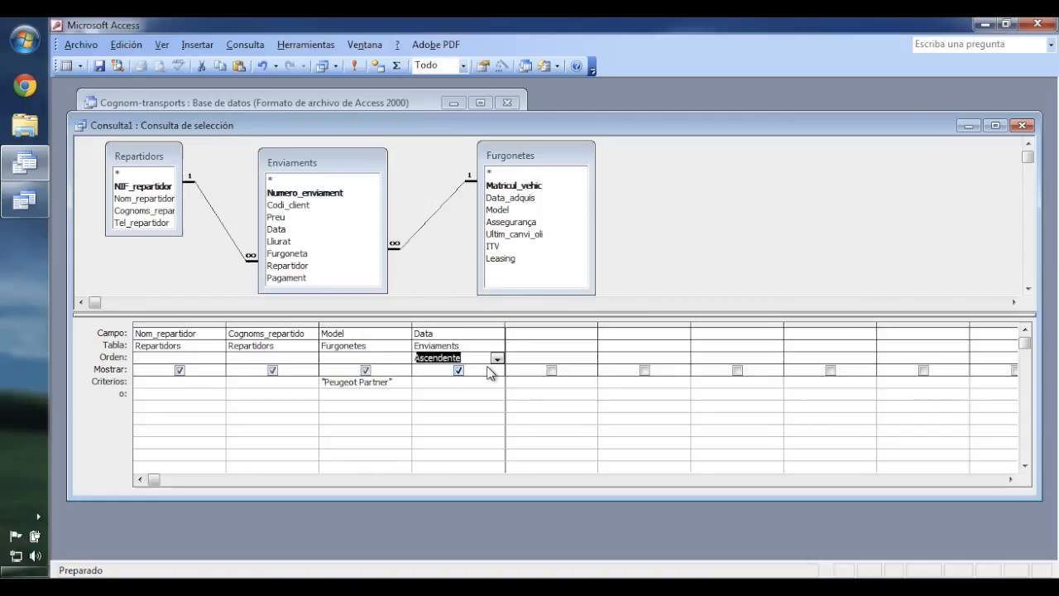
# Run the query and fit the Cognoms_repartidor and Nom_repartidor columns to their contents
pyautogui.click(356, 66)
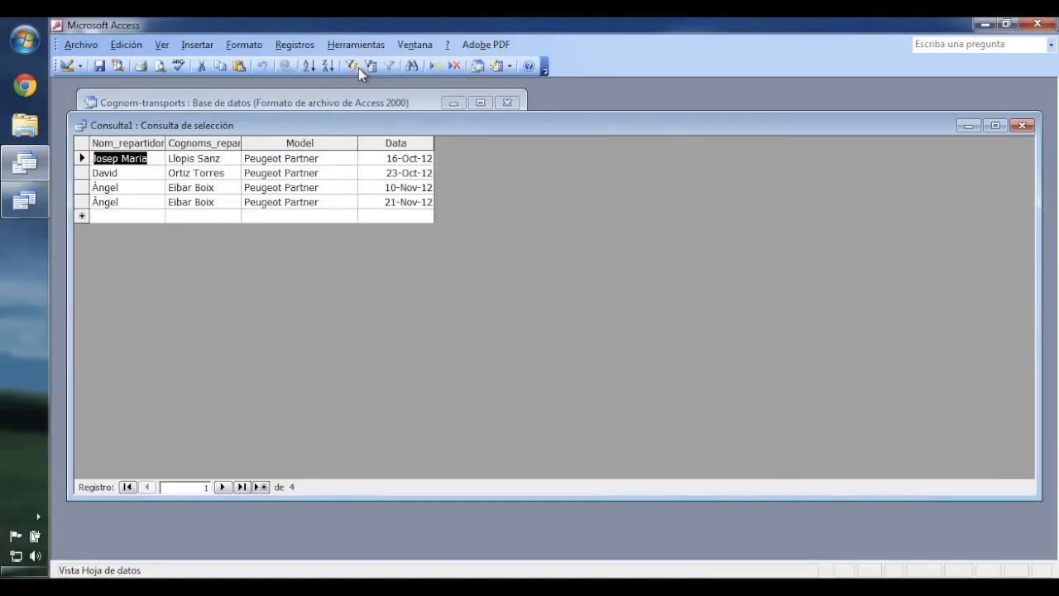
pyautogui.doubleClick(241, 142)
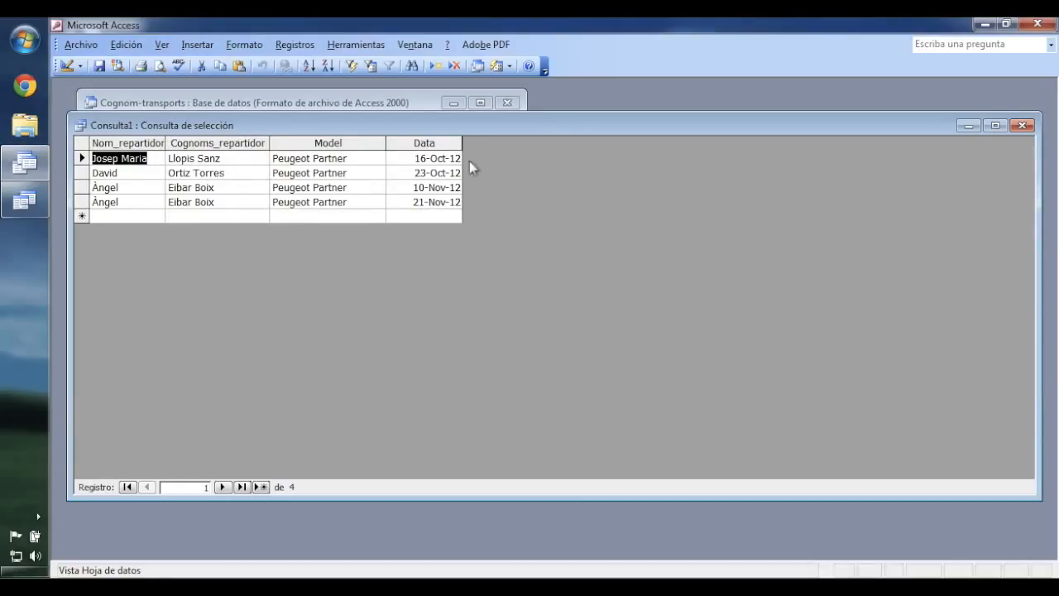
pyautogui.doubleClick(165, 142)
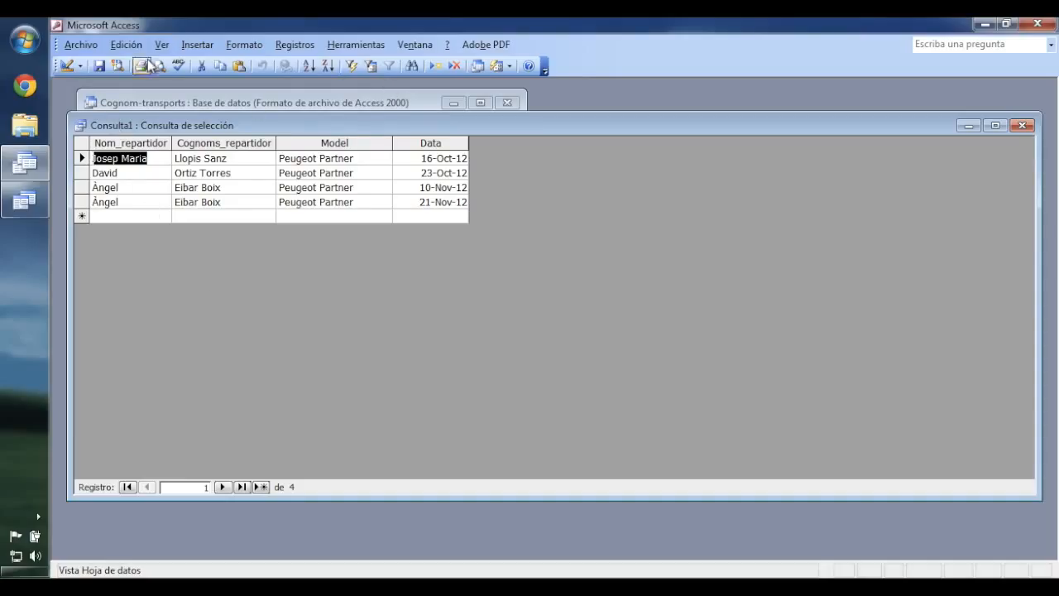
# Return to Design view, save the query as "Conductors de la Peugeot Partner" and close it
pyautogui.click(73, 65)
pyautogui.click(99, 67)
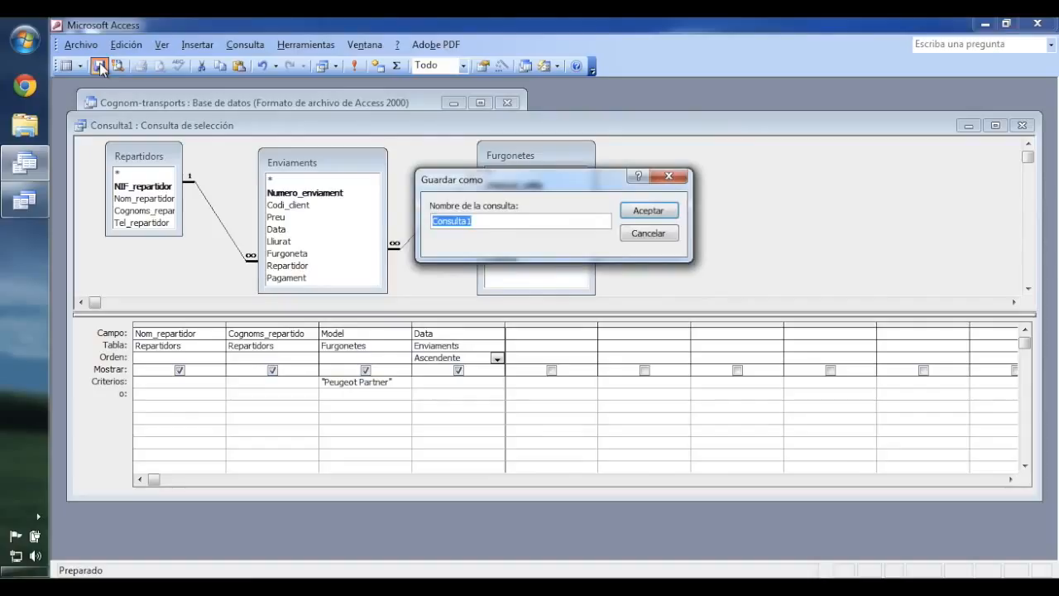
pyautogui.write('Conductos')
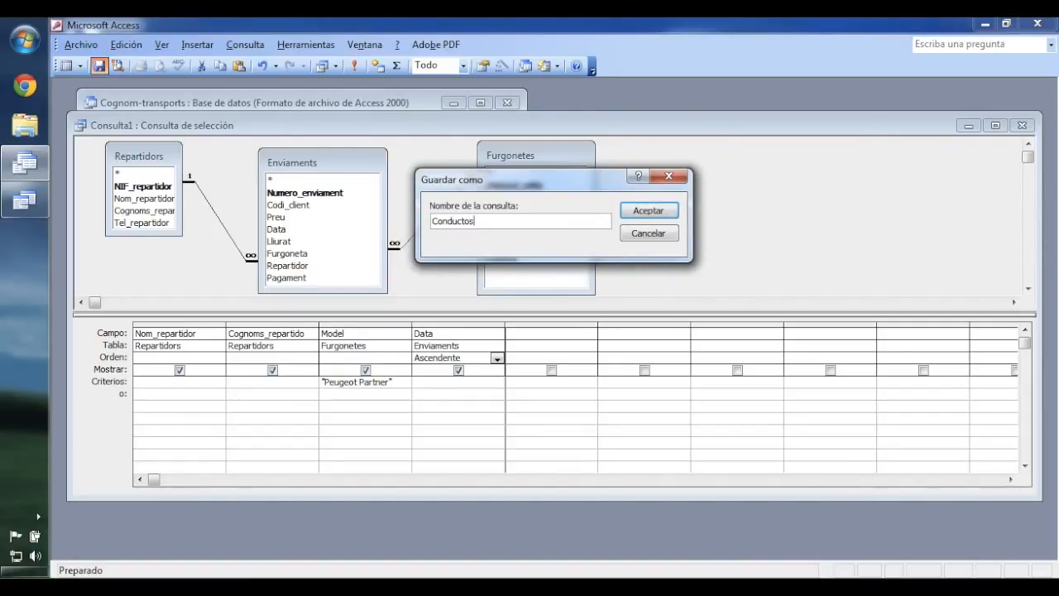
pyautogui.press('BackSpace')
pyautogui.write('rs de la Peugeot Partner')
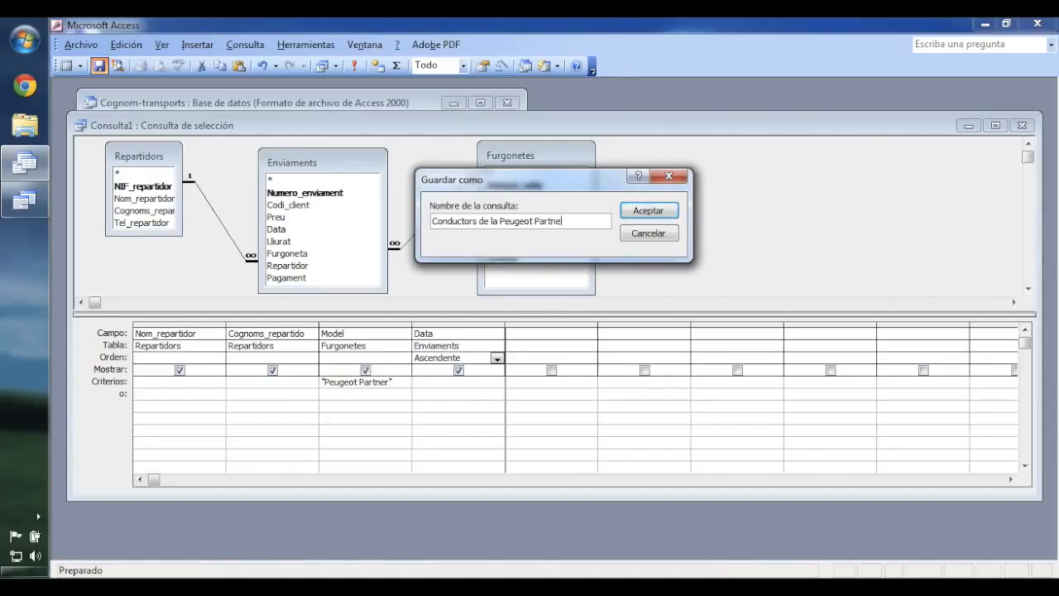
pyautogui.click(662, 220)
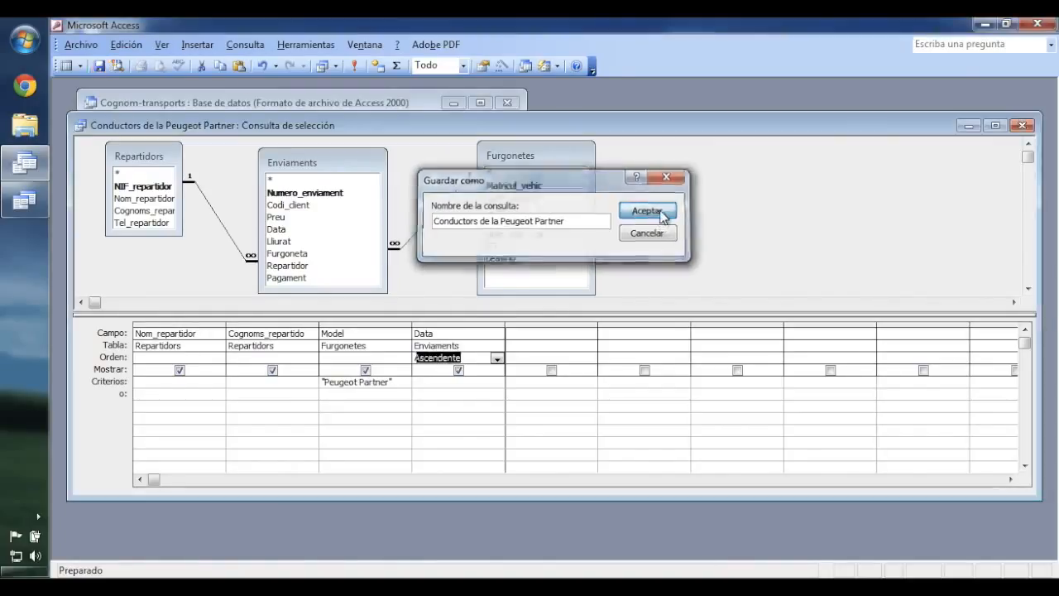
pyautogui.click(1023, 126)
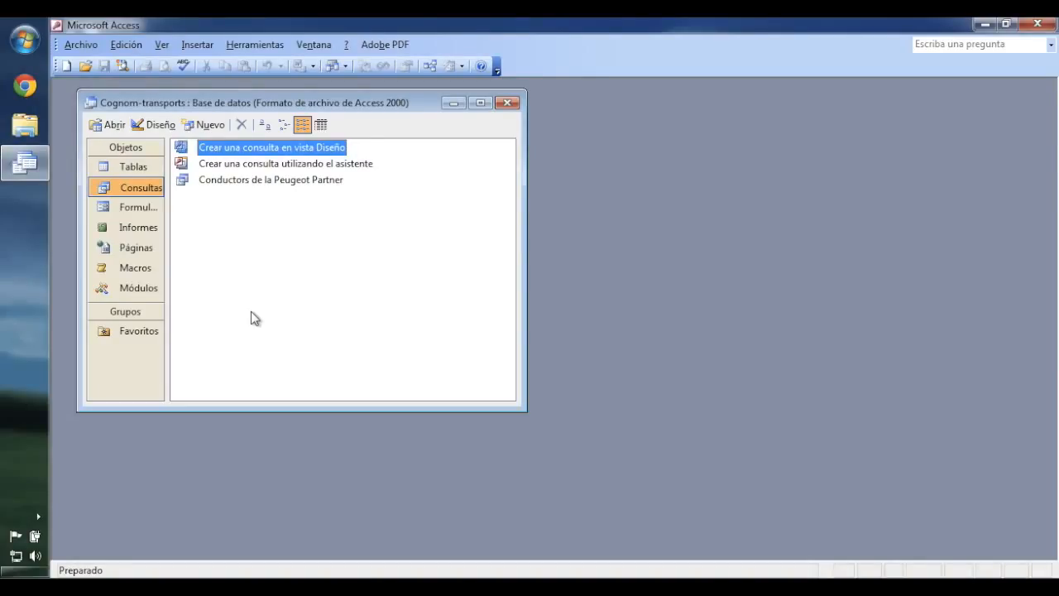
# Create another query in Design view with the Enviaments and Clients tables
pyautogui.doubleClick(312, 150)
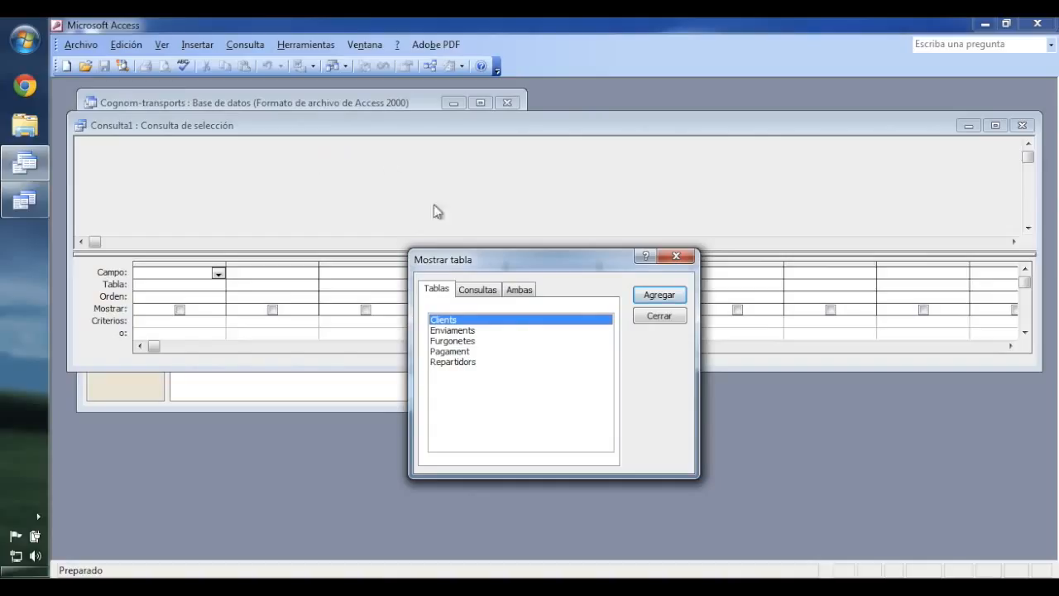
pyautogui.doubleClick(470, 332)
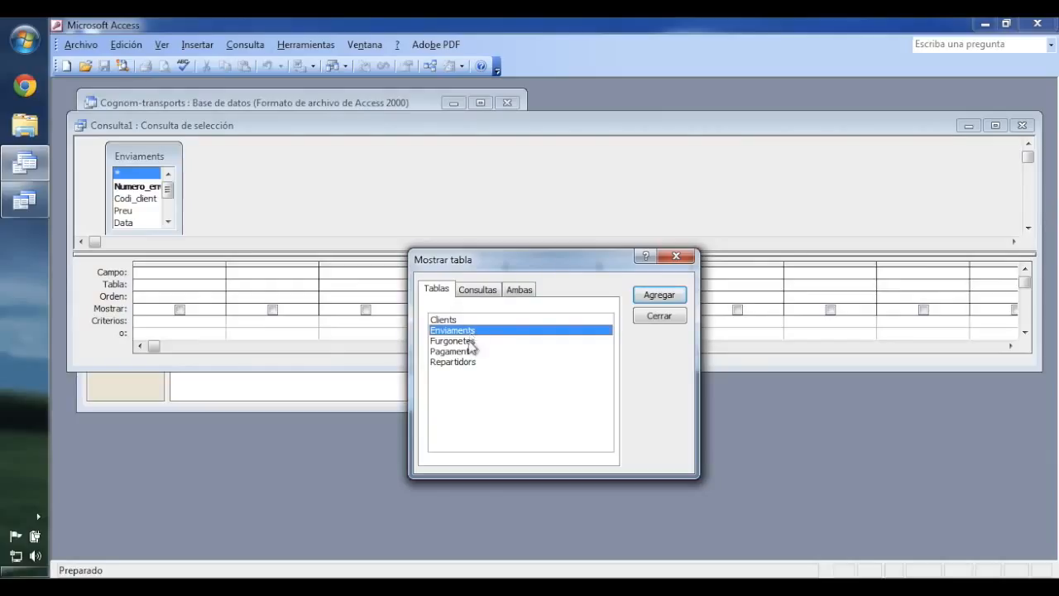
pyautogui.doubleClick(451, 320)
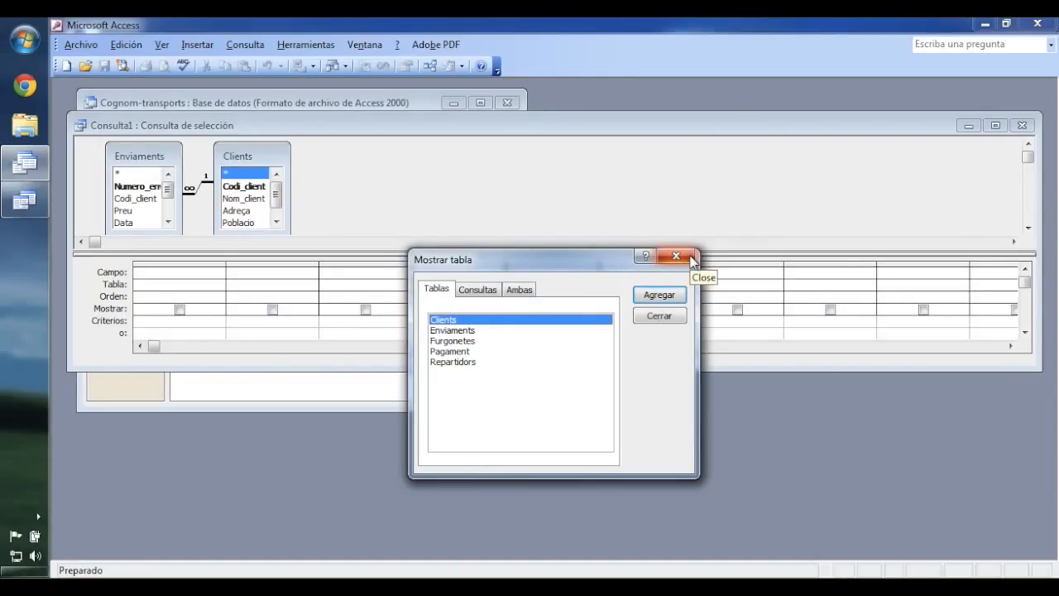
pyautogui.click(691, 259)
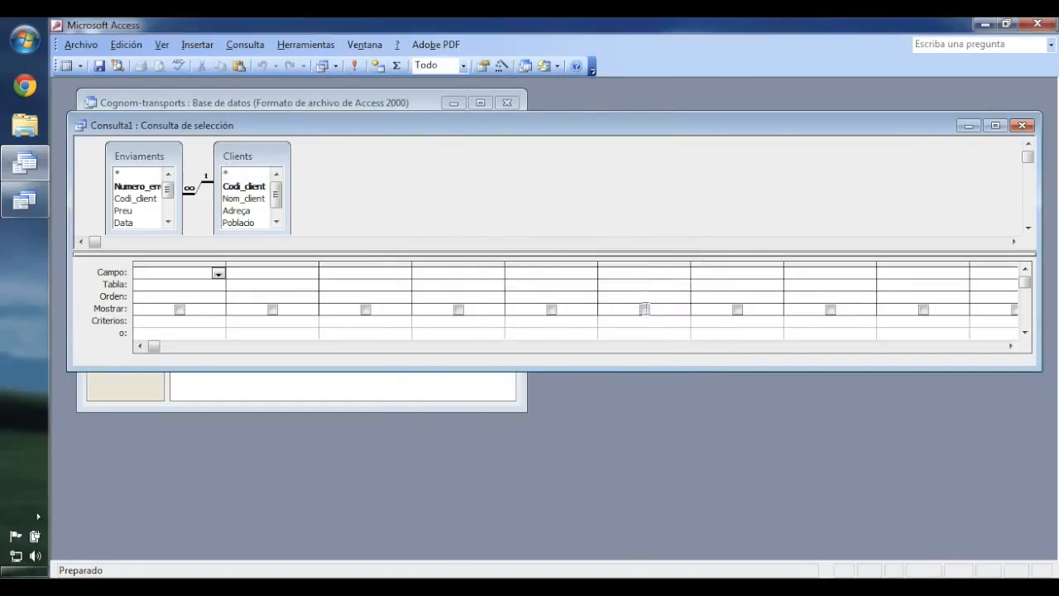
# Enlarge the query window and its table area, enlarge both field lists, and space Clients apart from Enviaments
pyautogui.moveTo(622, 371); pyautogui.dragTo(596, 523)
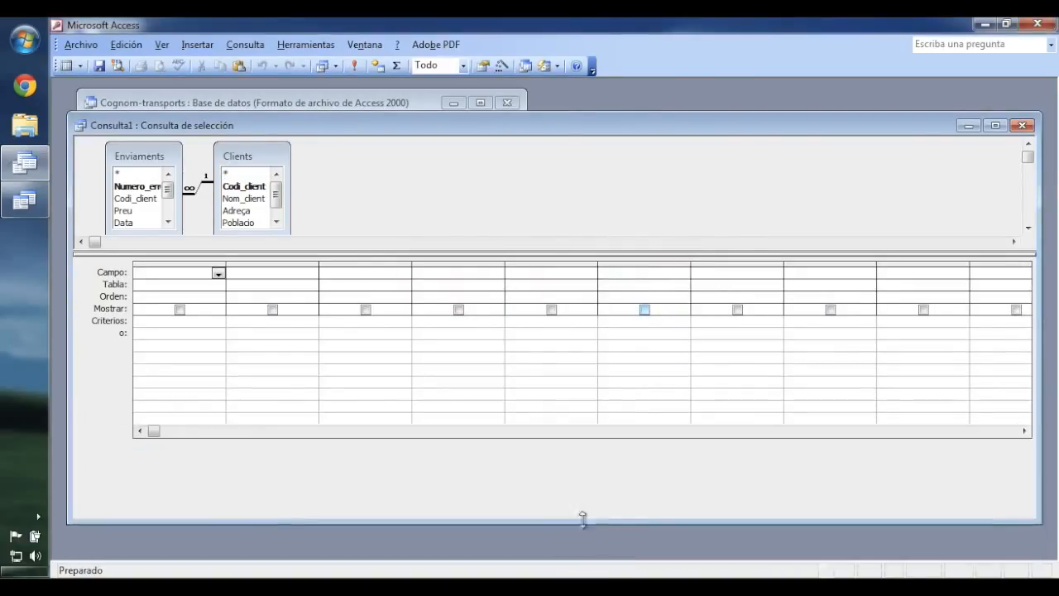
pyautogui.moveTo(551, 256); pyautogui.dragTo(544, 366)
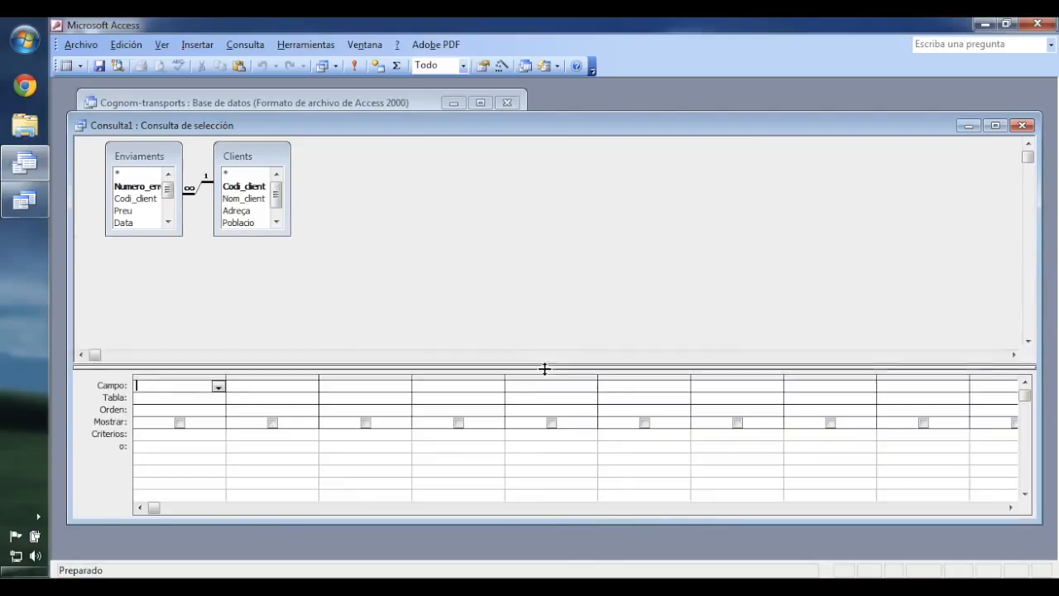
pyautogui.moveTo(291, 236); pyautogui.dragTo(347, 298)
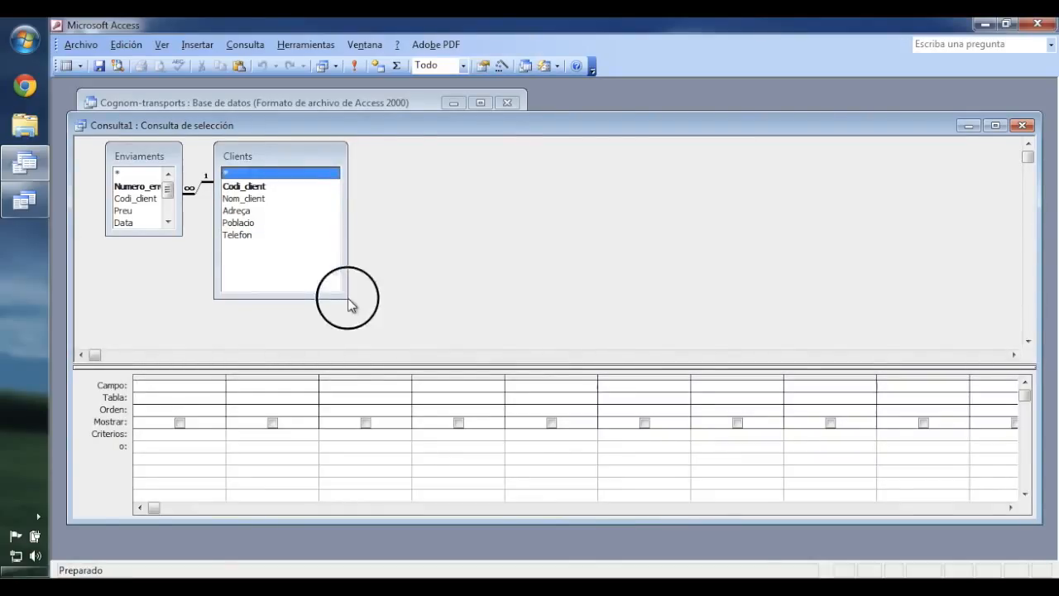
pyautogui.moveTo(183, 243); pyautogui.dragTo(216, 301)
pyautogui.moveTo(303, 164); pyautogui.dragTo(490, 170)
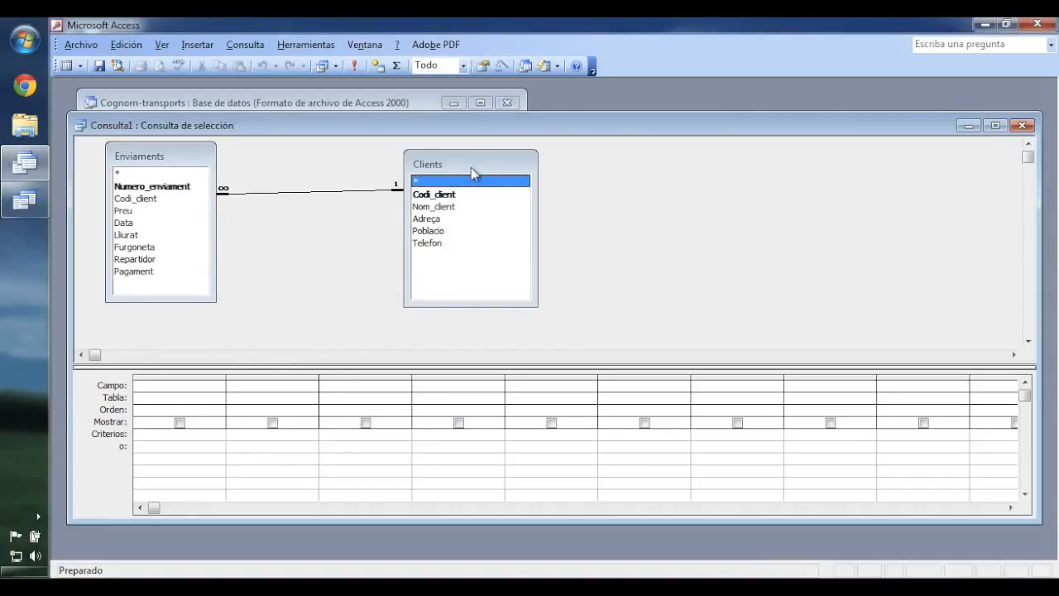
# Add Numero_enviament from Enviaments, Nom_client, Adreça and Poblacio from Clients, and Data and Lliurat from Enviaments to the query
pyautogui.doubleClick(181, 188)
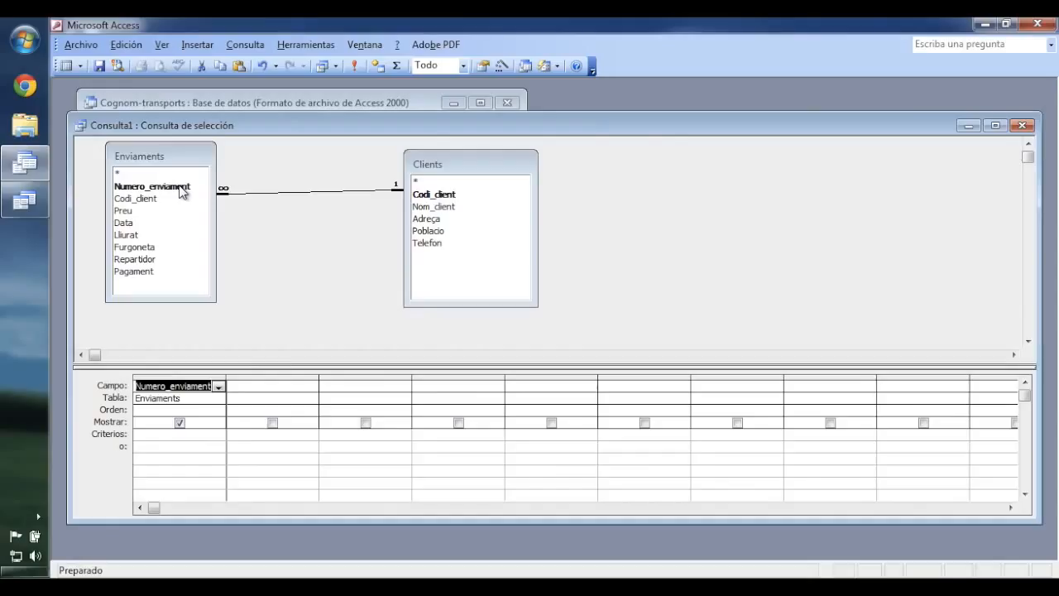
pyautogui.doubleClick(455, 210)
pyautogui.doubleClick(439, 220)
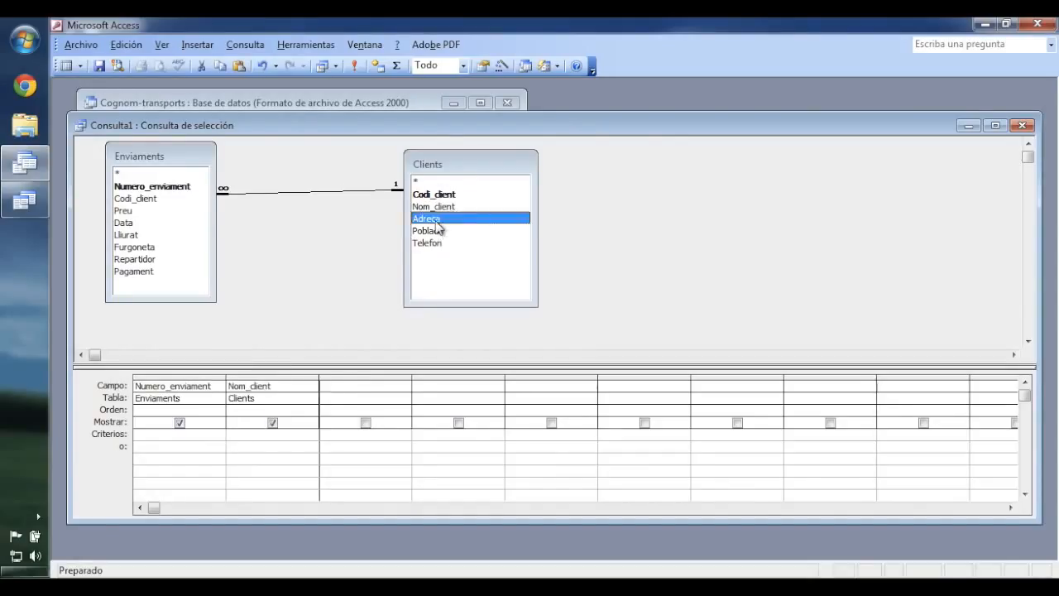
pyautogui.doubleClick(439, 232)
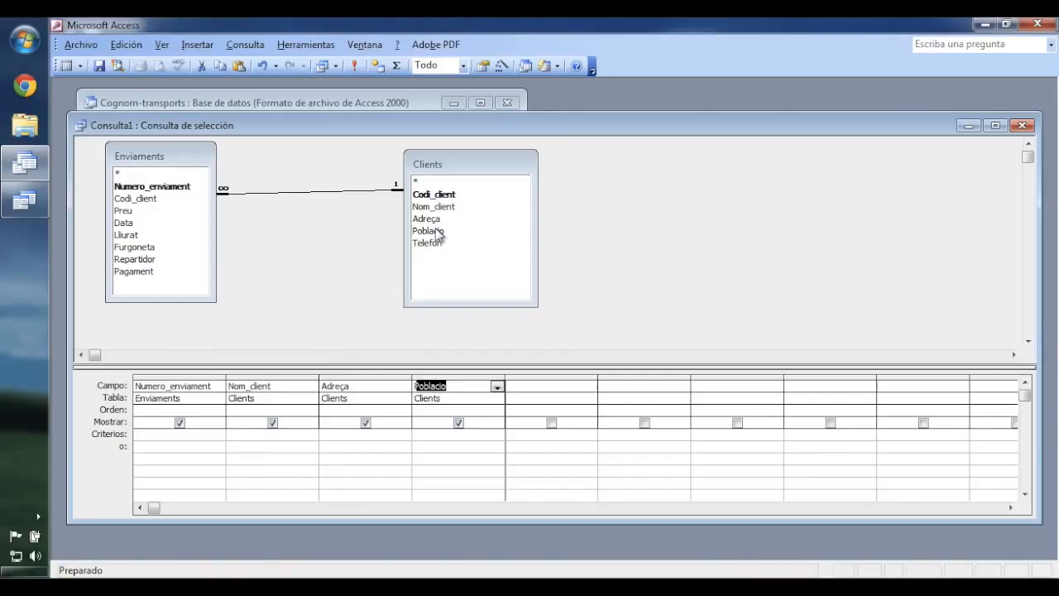
pyautogui.click(131, 230)
pyautogui.doubleClick(132, 229)
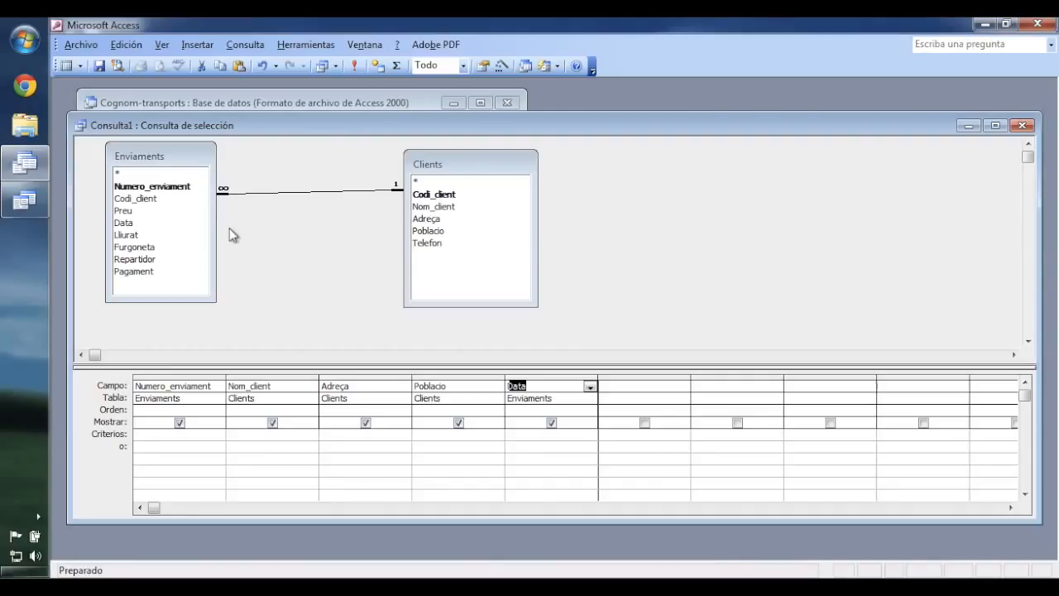
pyautogui.doubleClick(125, 236)
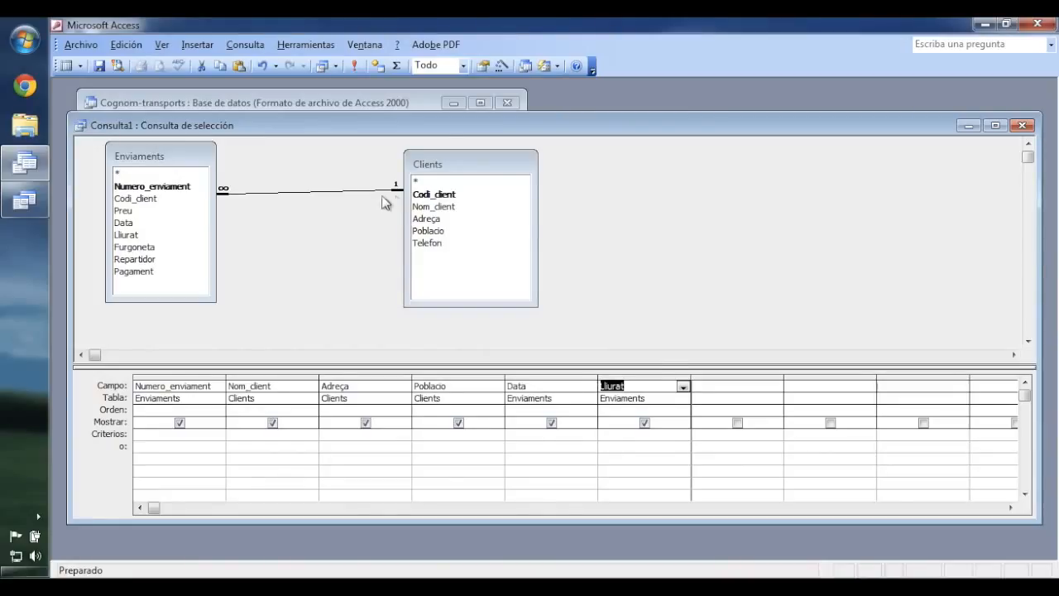
# Check the Lliurat column in the Enviaments table, close it, and set the query's Lliurat criterion to No
pyautogui.click(329, 102)
pyautogui.click(136, 169)
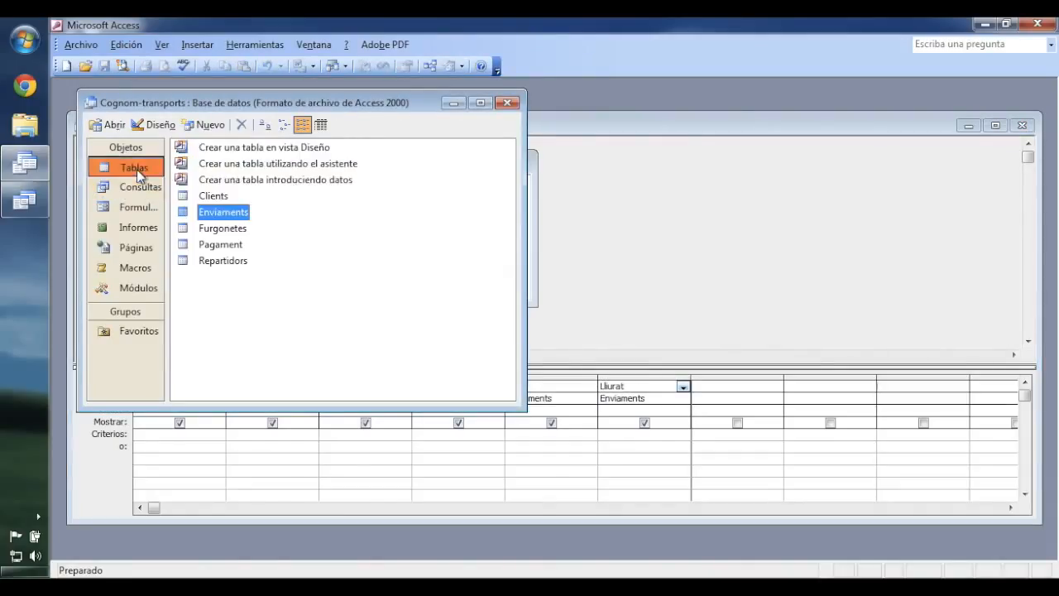
pyautogui.doubleClick(236, 212)
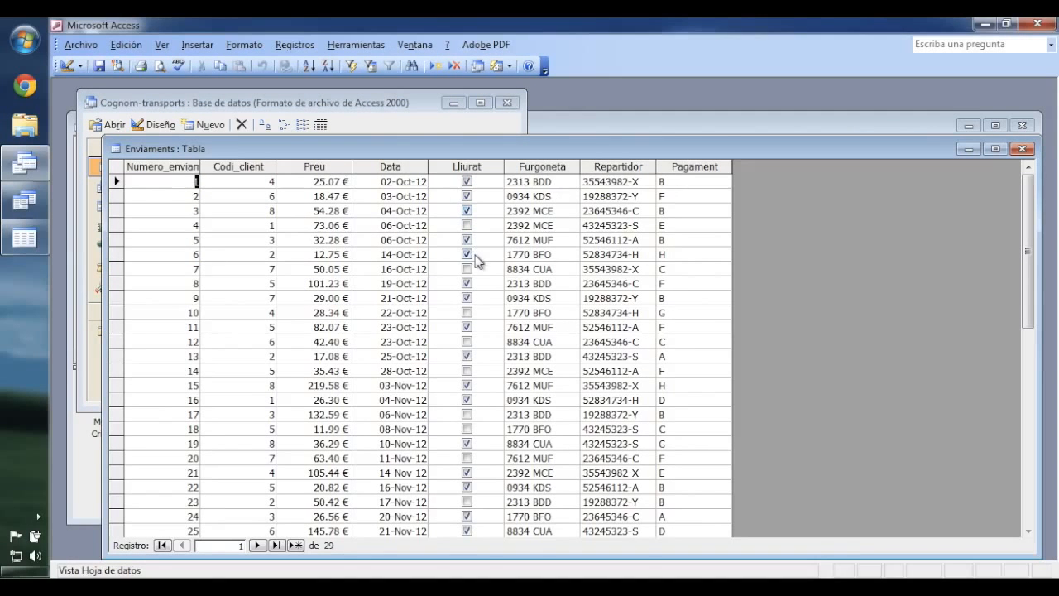
pyautogui.click(1023, 149)
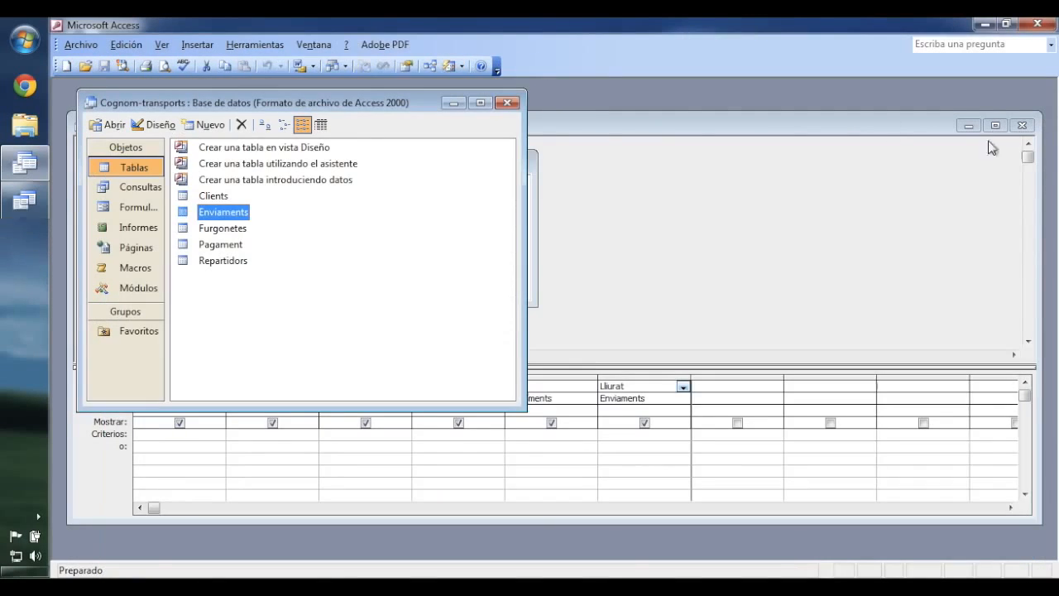
pyautogui.click(124, 187)
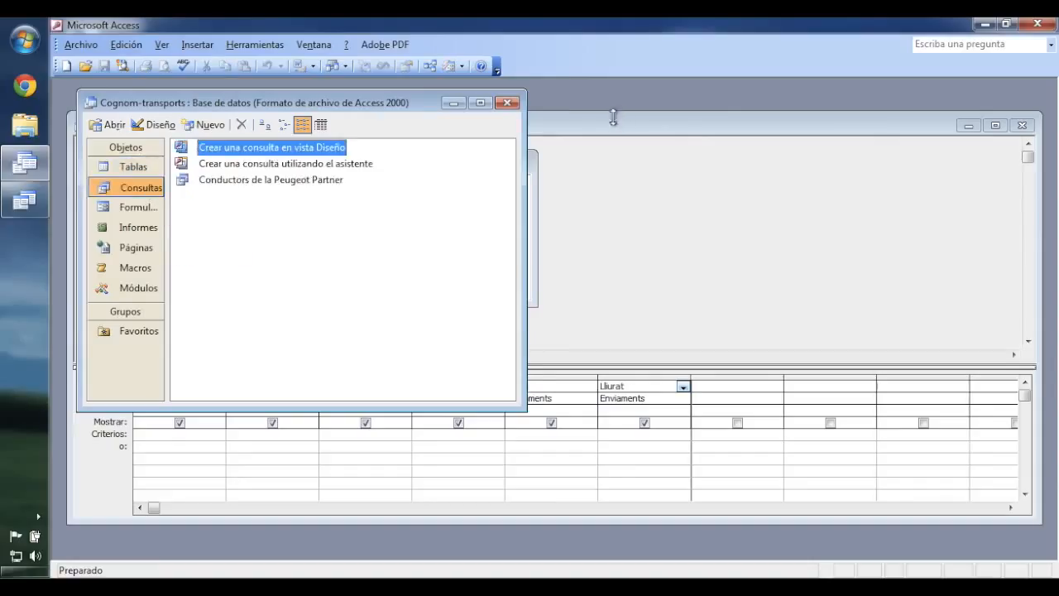
pyautogui.click(612, 124)
pyautogui.click(628, 436)
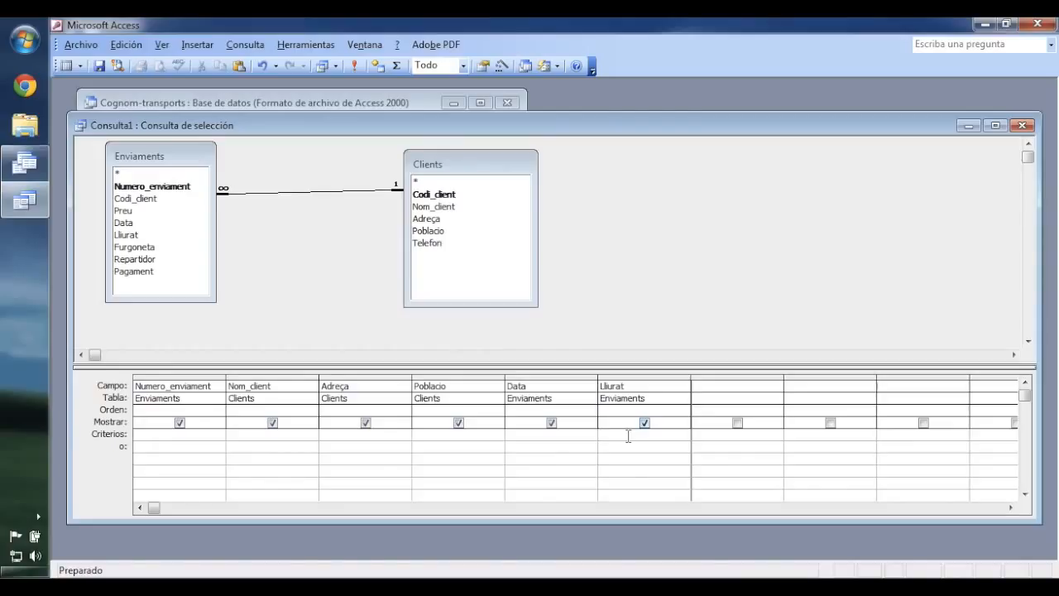
pyautogui.write('No')
# Check the date format in the Enviaments table, and set the query's Data criterion to Entre #1/11/2012# Y #30/11/2012#
pyautogui.click(577, 434)
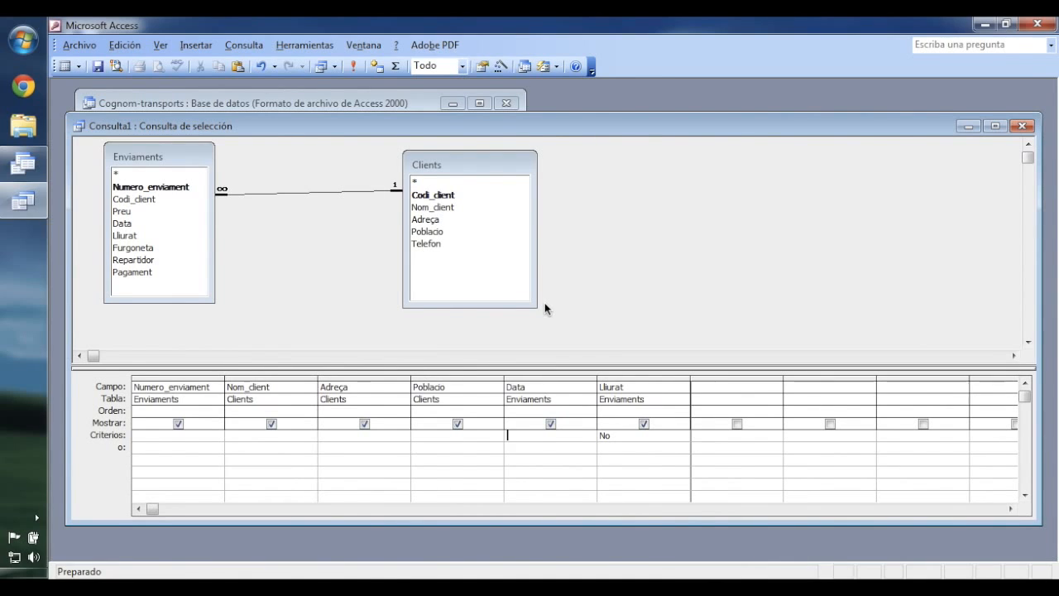
pyautogui.click(345, 98)
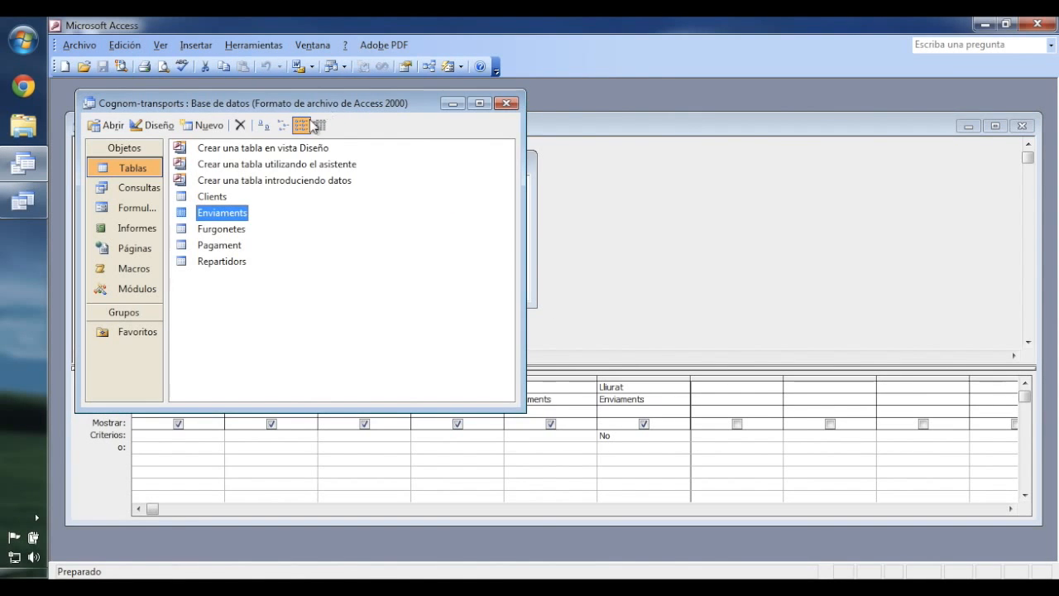
pyautogui.doubleClick(234, 220)
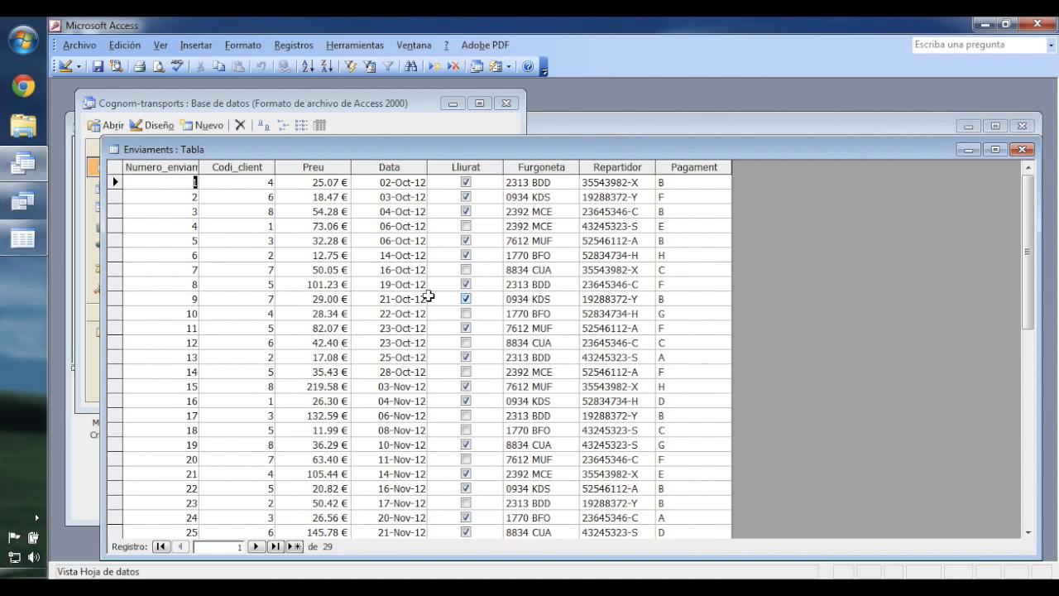
pyautogui.click(1022, 149)
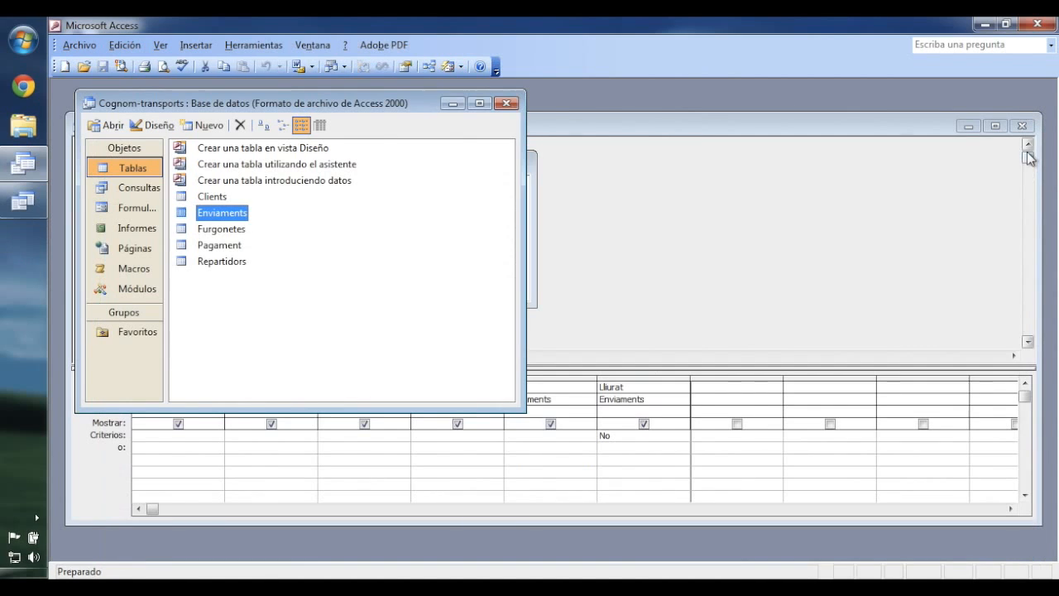
pyautogui.click(622, 158)
pyautogui.click(538, 436)
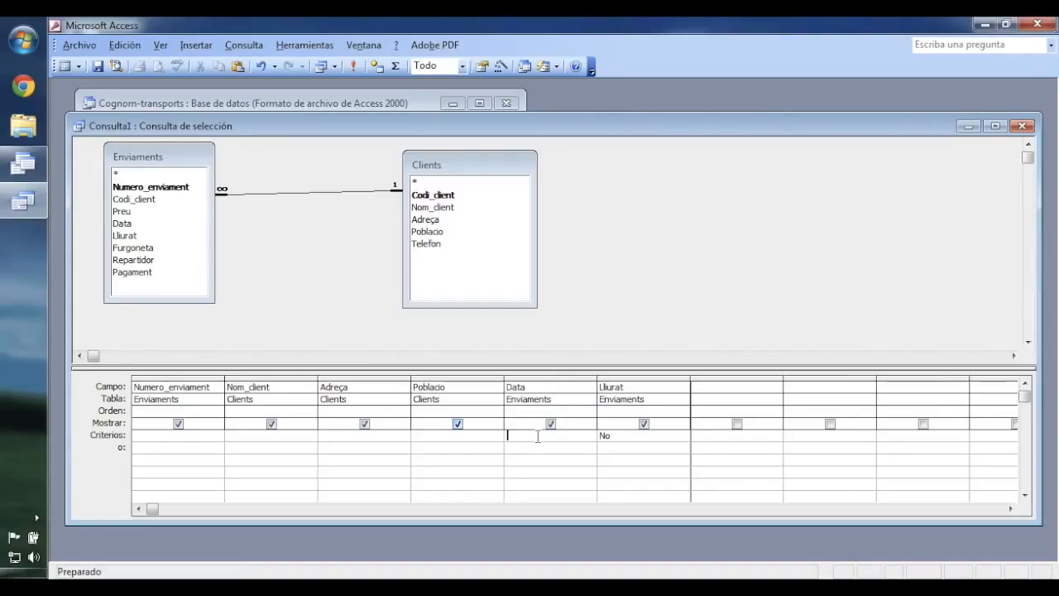
pyautogui.write('Entre #1')
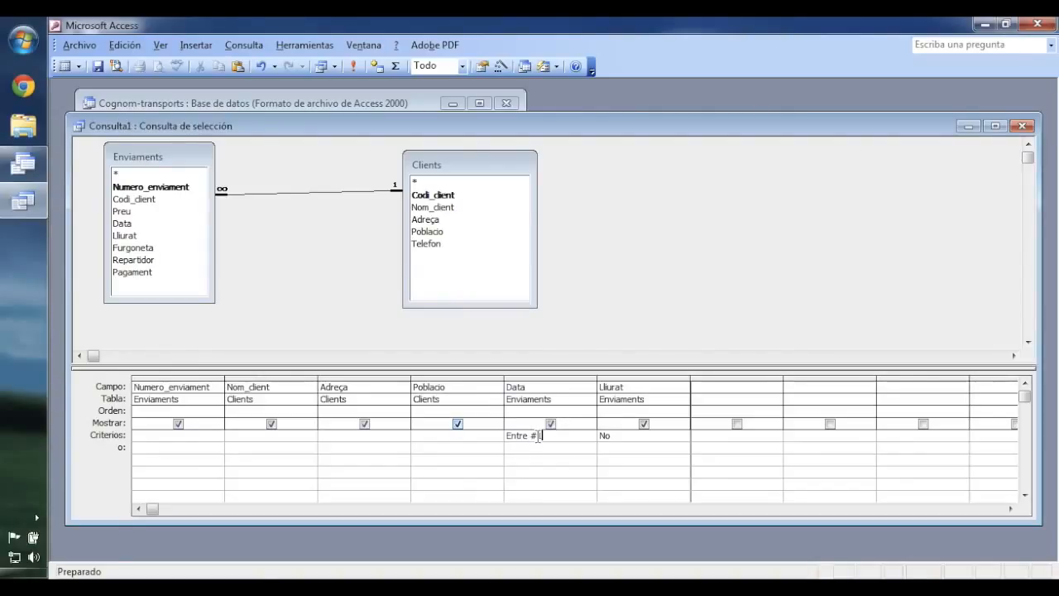
pyautogui.write('/11/')
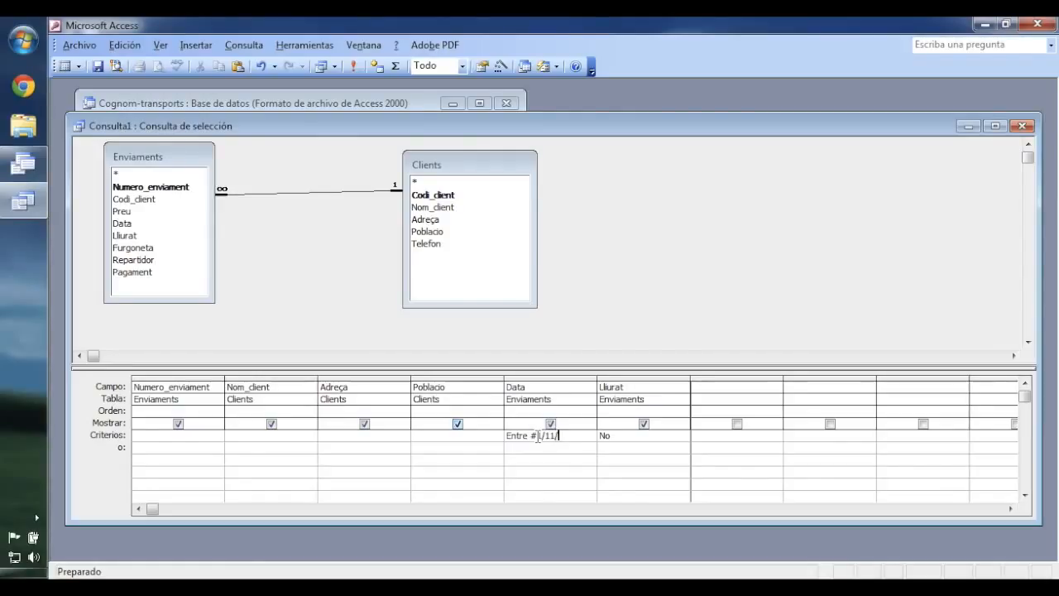
pyautogui.write('2012# Y #')
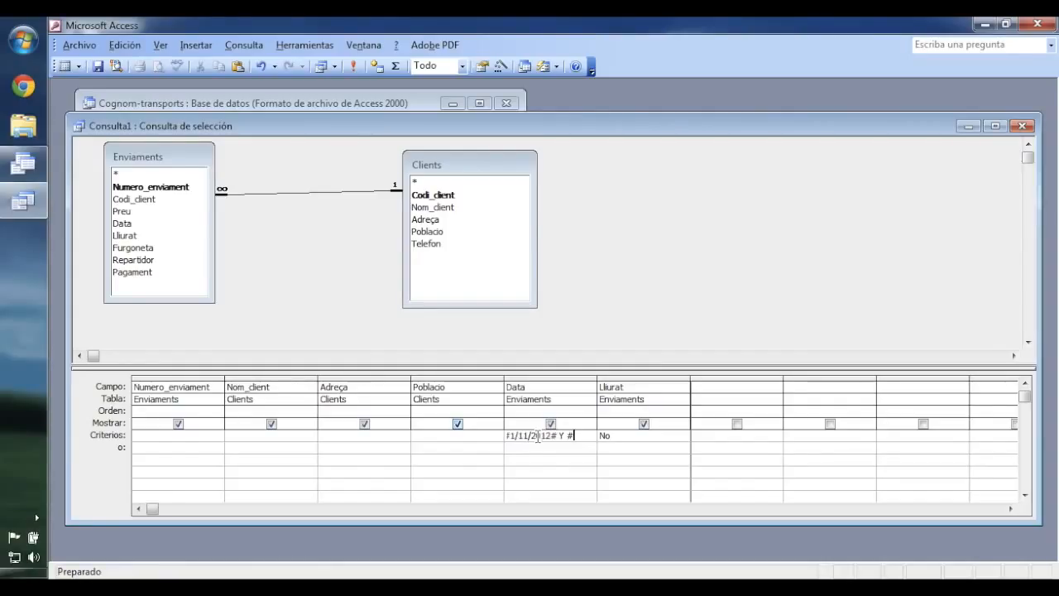
pyautogui.write('30')
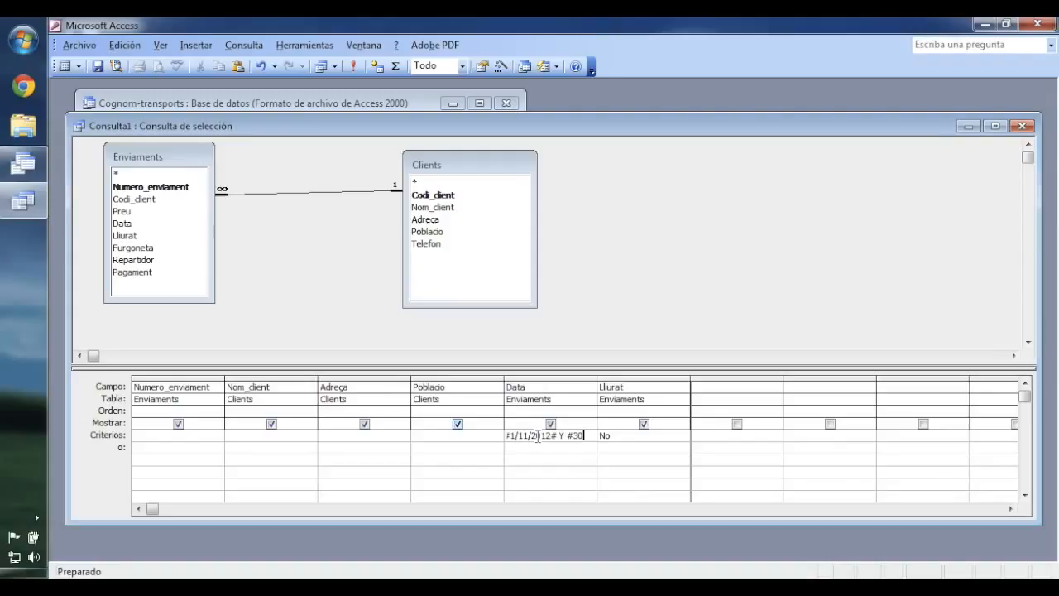
pyautogui.write('/11/2012')
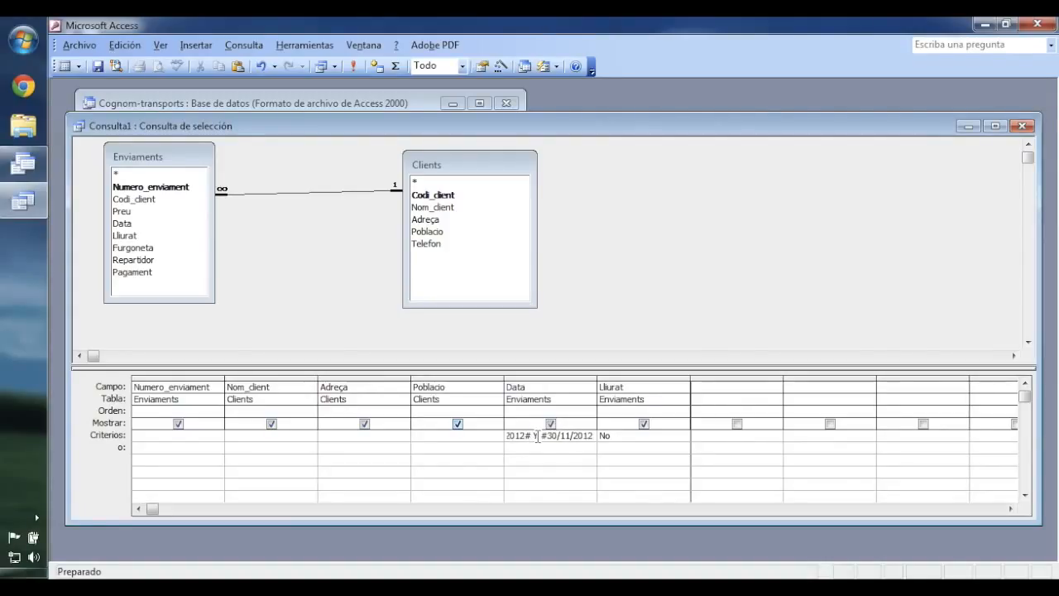
pyautogui.write('#')
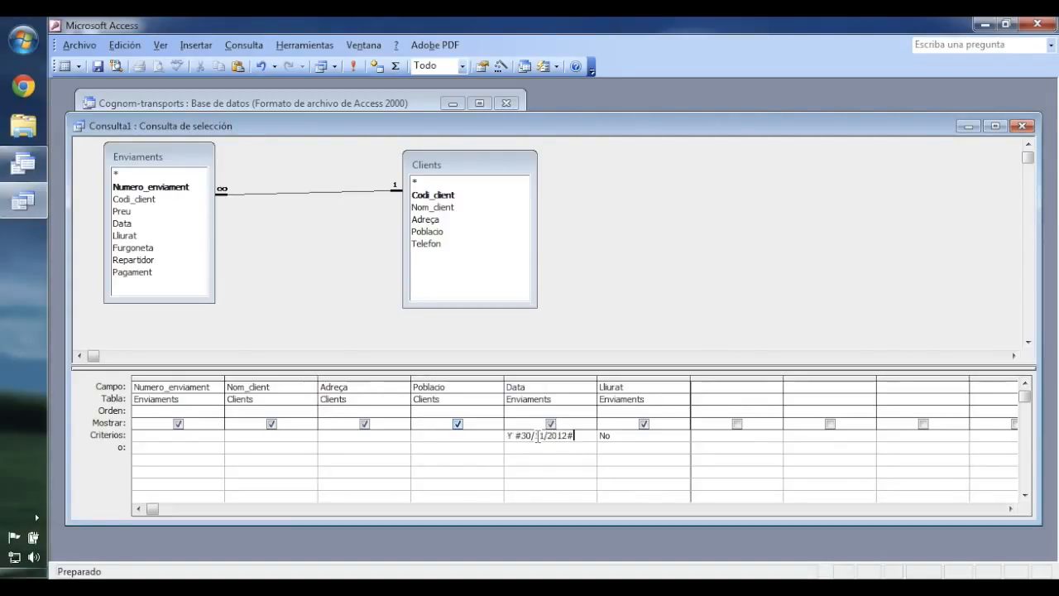
# Widen the Data column in the design grid to fit its full criterion and run the query
pyautogui.doubleClick(599, 379)
pyautogui.moveTo(572, 379); pyautogui.dragTo(653, 379)
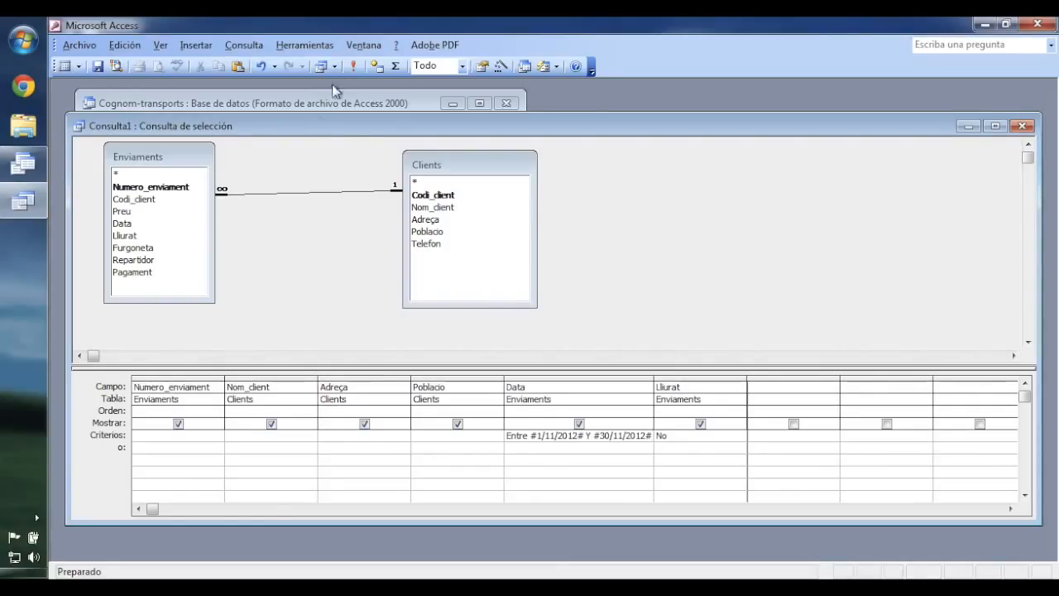
pyautogui.click(355, 67)
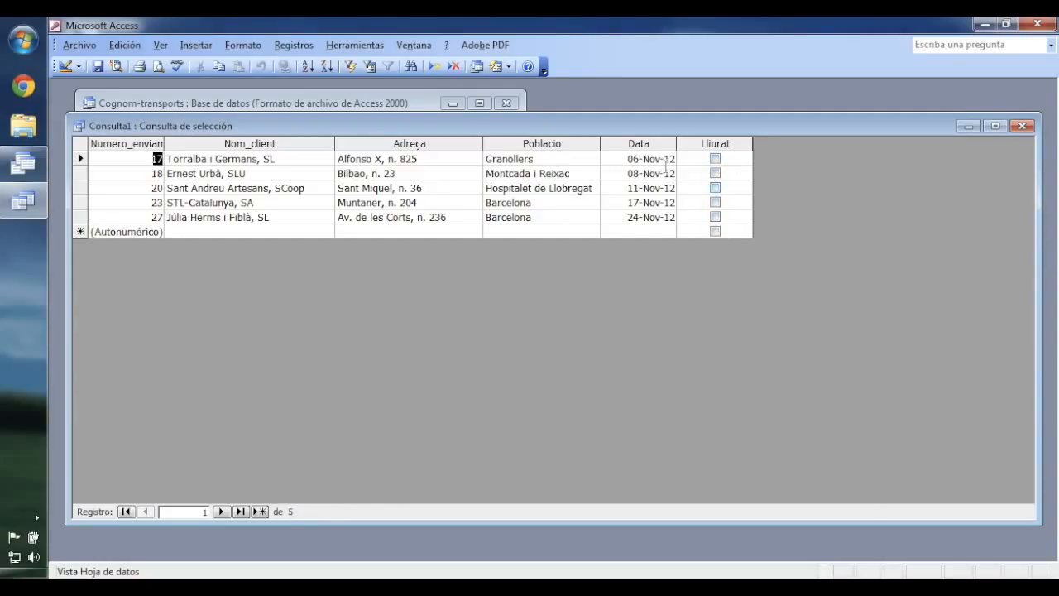
# Return to Design view, save the query as "Comandes sense lliurar de novembre" and close it
pyautogui.click(65, 66)
pyautogui.click(98, 68)
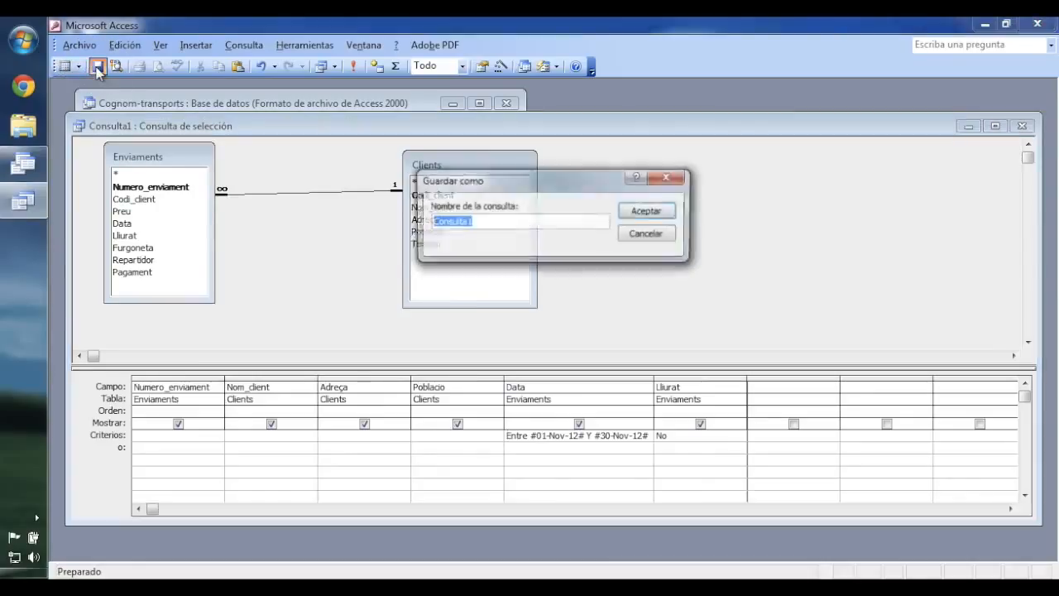
pyautogui.write('Co')
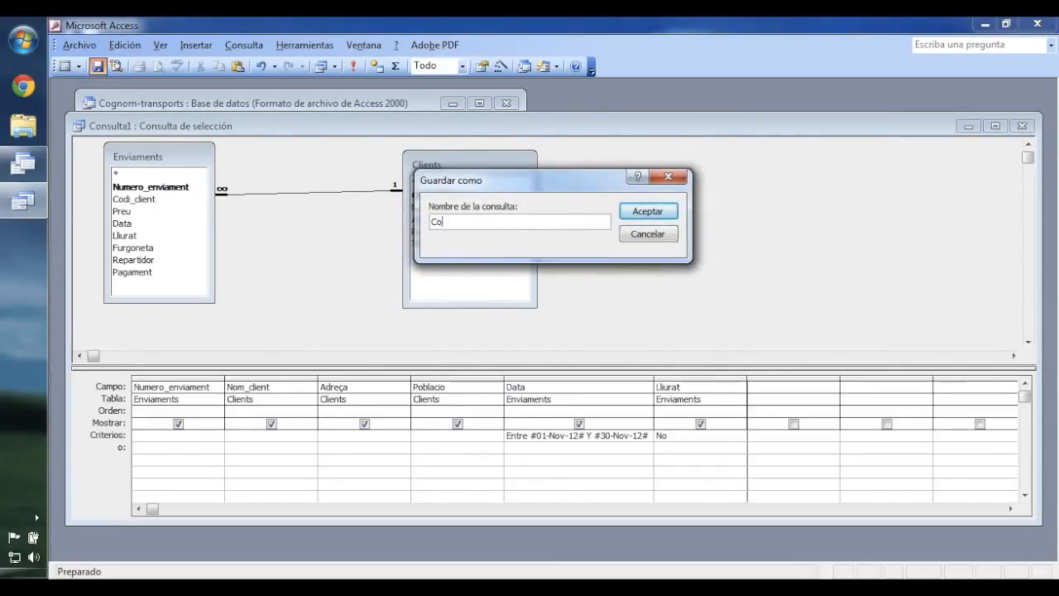
pyautogui.write('mandes sense ll')
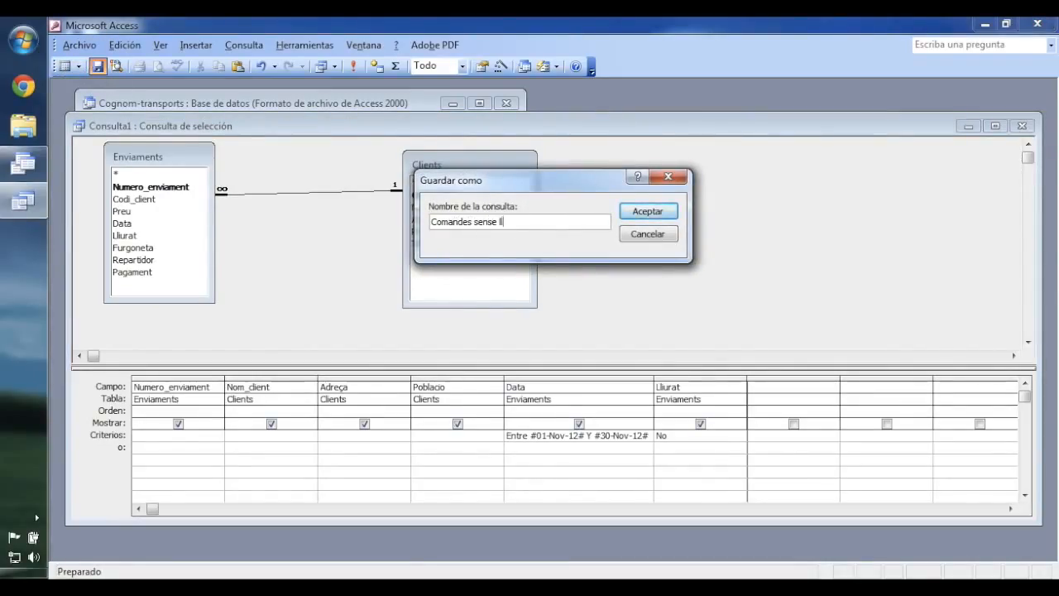
pyautogui.write('iurar de nomvembre')
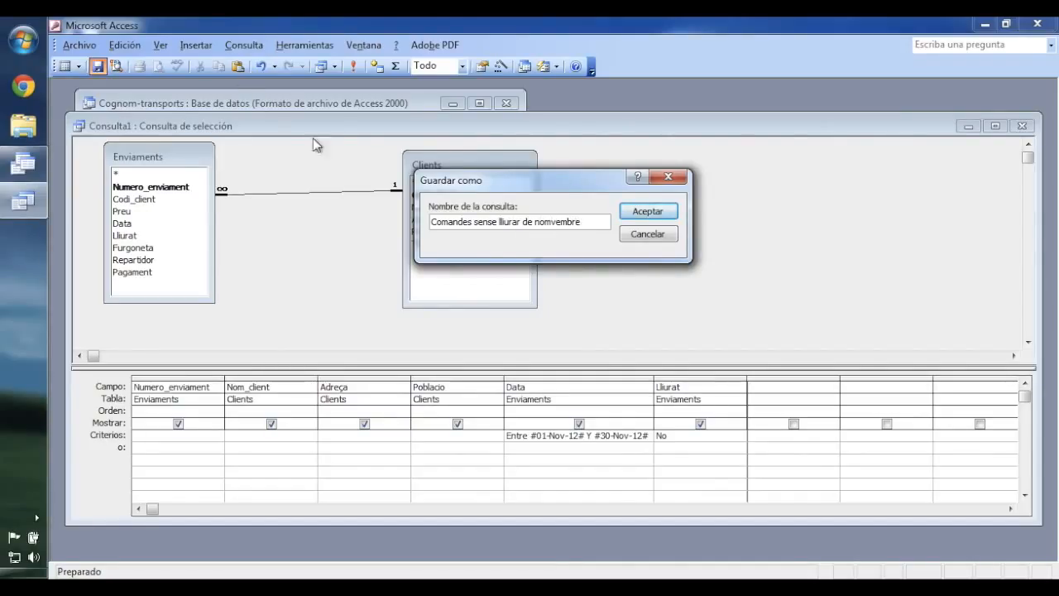
pyautogui.click(550, 222)
pyautogui.press('BackSpace')
pyautogui.click(648, 211)
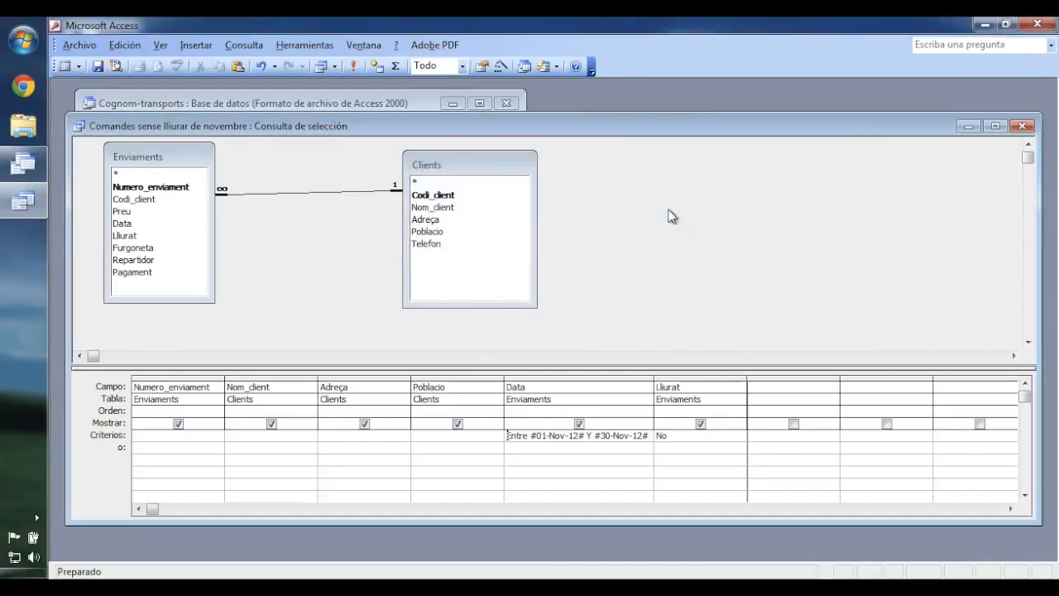
pyautogui.click(1023, 125)
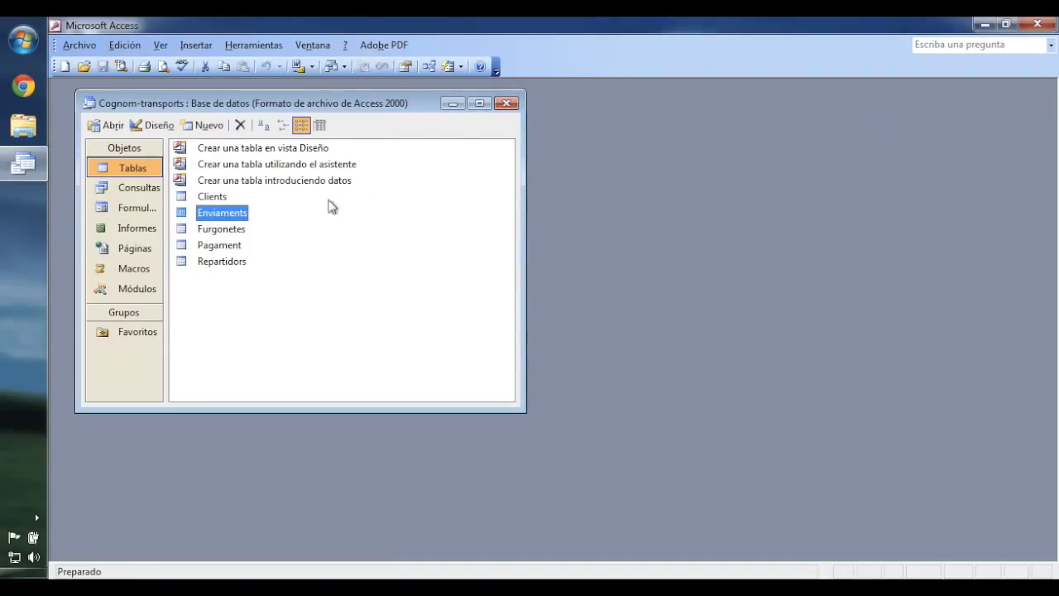
# Create a new query in Design view with the Enviaments and Clients tables
pyautogui.click(139, 188)
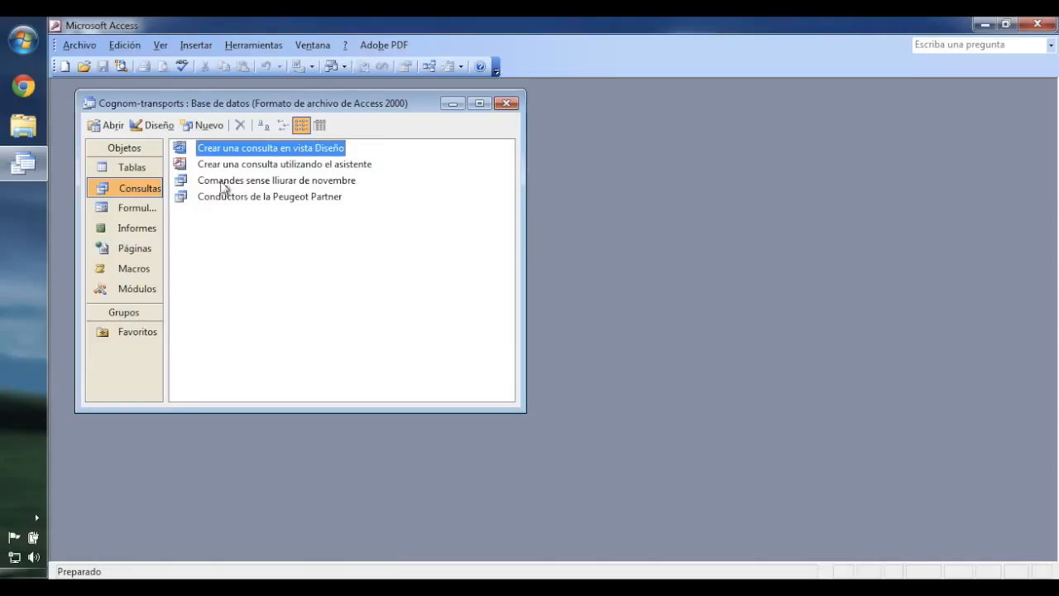
pyautogui.doubleClick(301, 149)
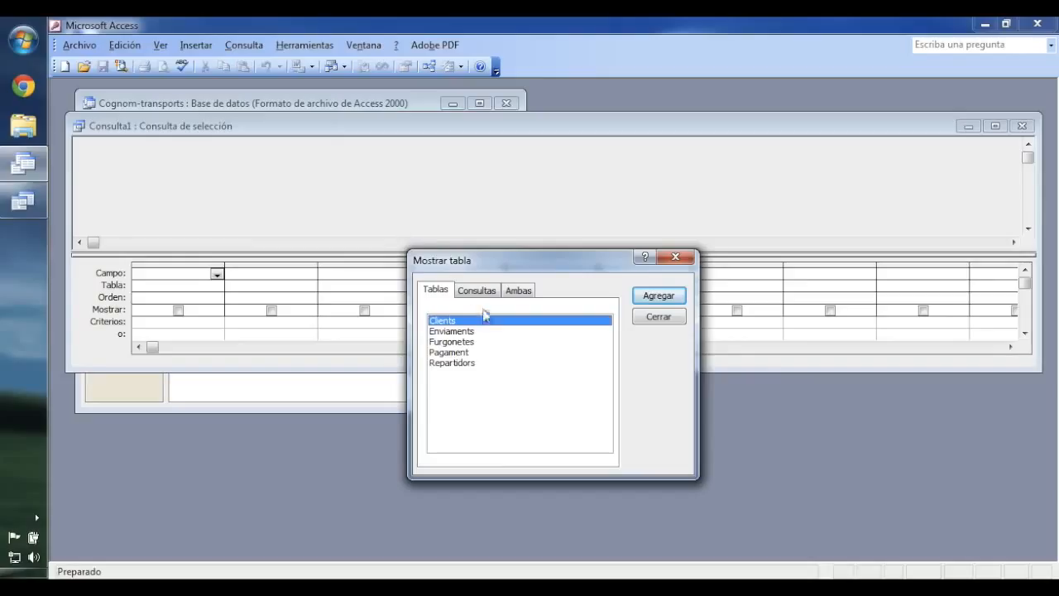
pyautogui.doubleClick(461, 334)
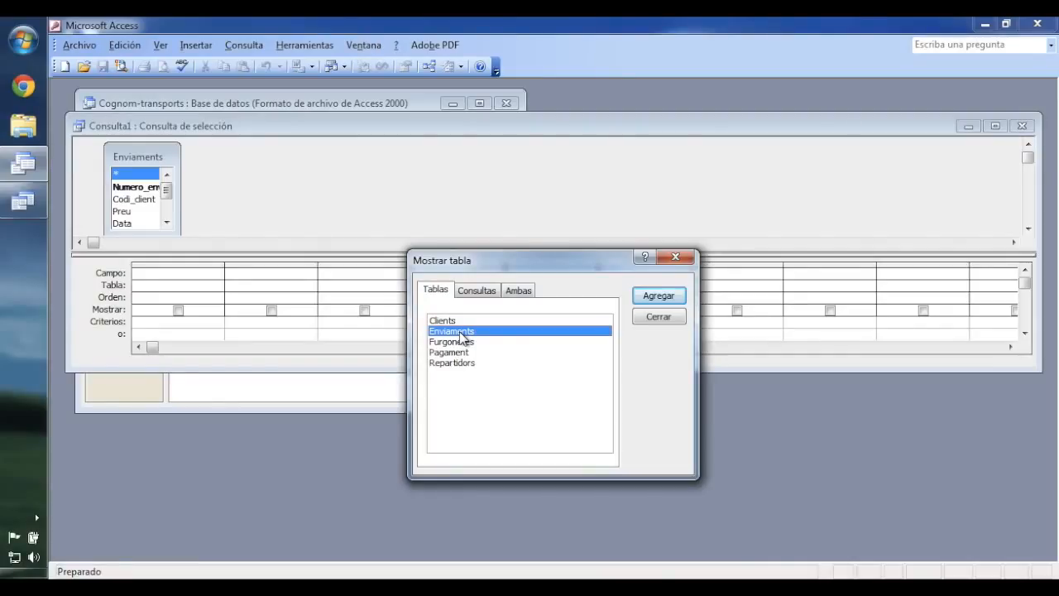
pyautogui.click(463, 322)
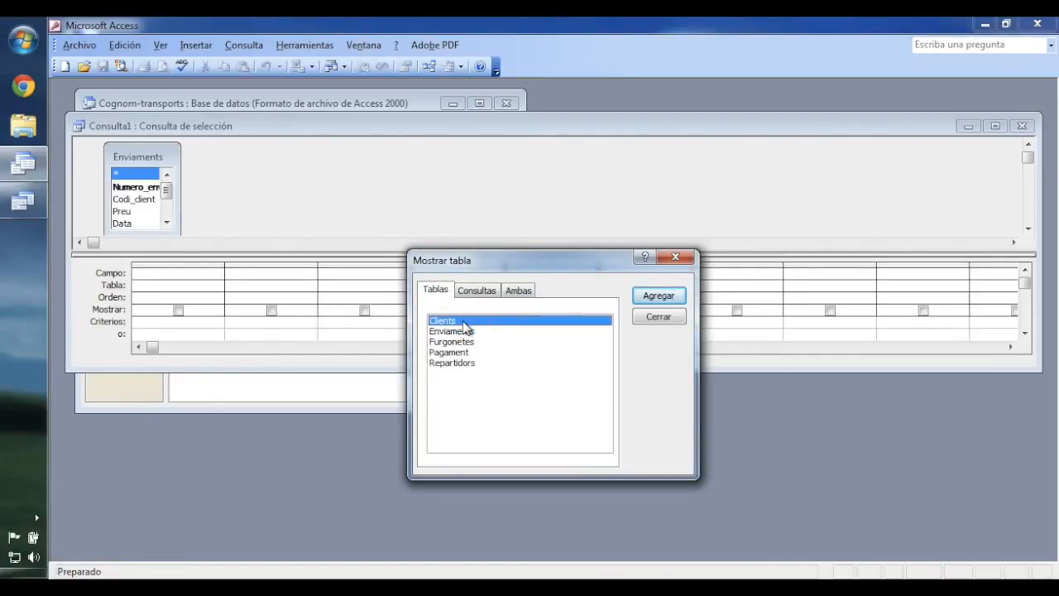
pyautogui.doubleClick(463, 323)
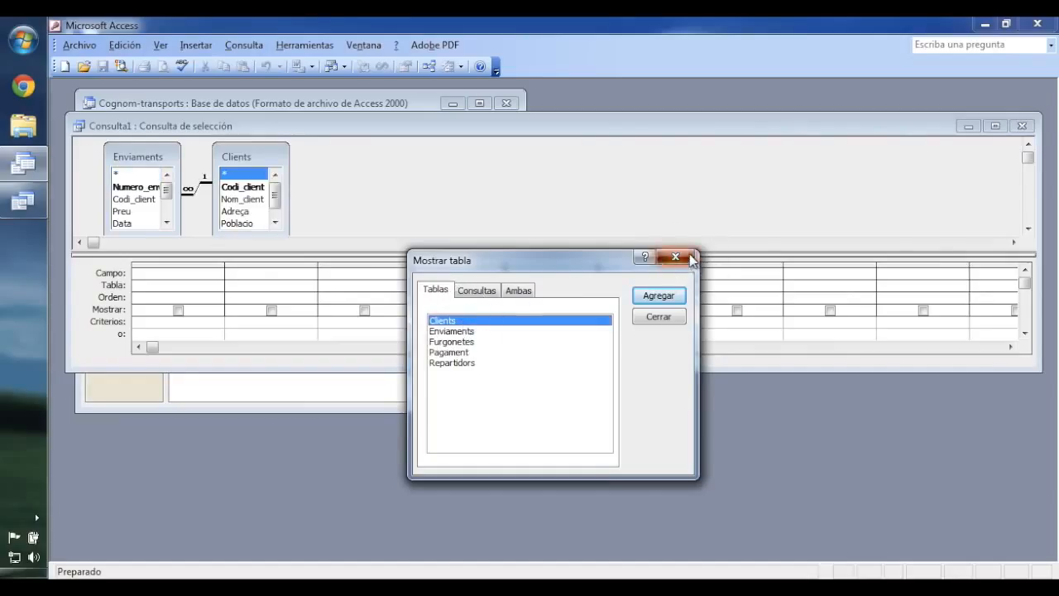
pyautogui.click(691, 259)
# Enlarge the new query's window, table area and both field lists, and move Clients away from Enviaments
pyautogui.moveTo(701, 371); pyautogui.dragTo(684, 508)
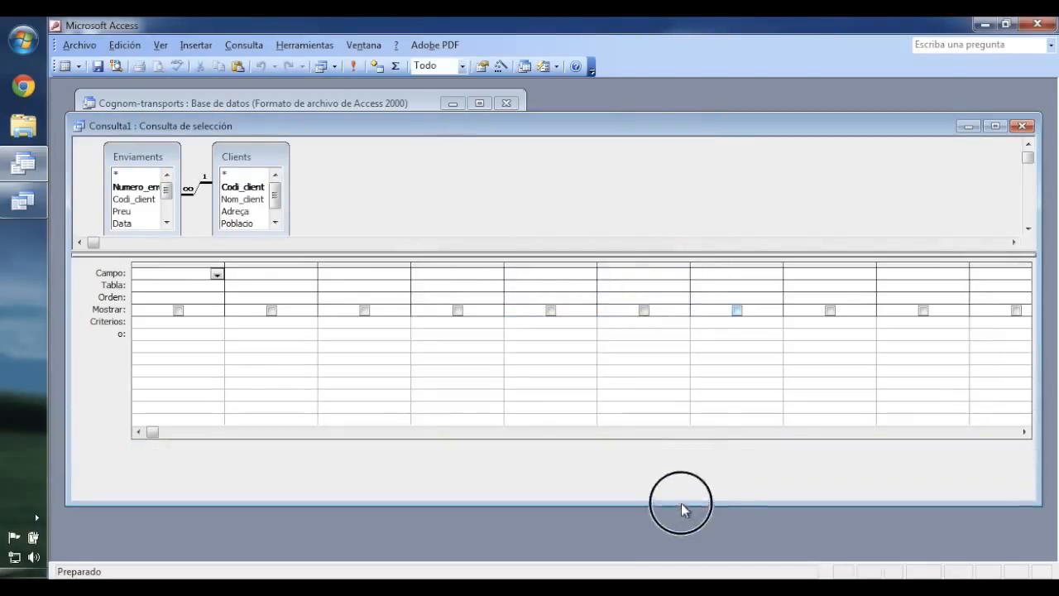
pyautogui.moveTo(691, 254); pyautogui.dragTo(669, 370)
pyautogui.moveTo(292, 238); pyautogui.dragTo(336, 279)
pyautogui.moveTo(312, 149); pyautogui.dragTo(394, 171)
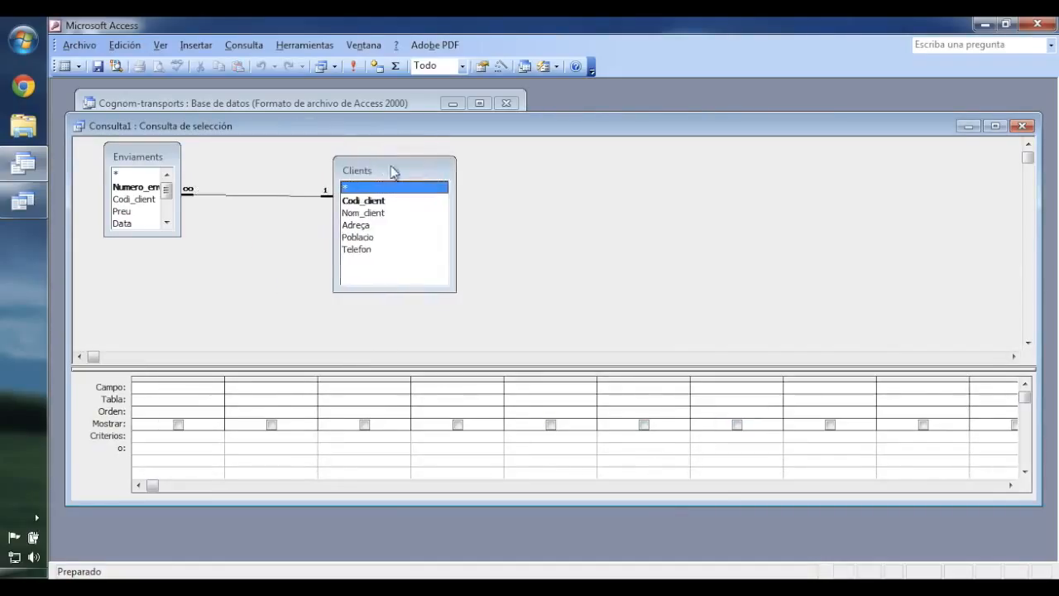
pyautogui.moveTo(179, 237); pyautogui.dragTo(246, 320)
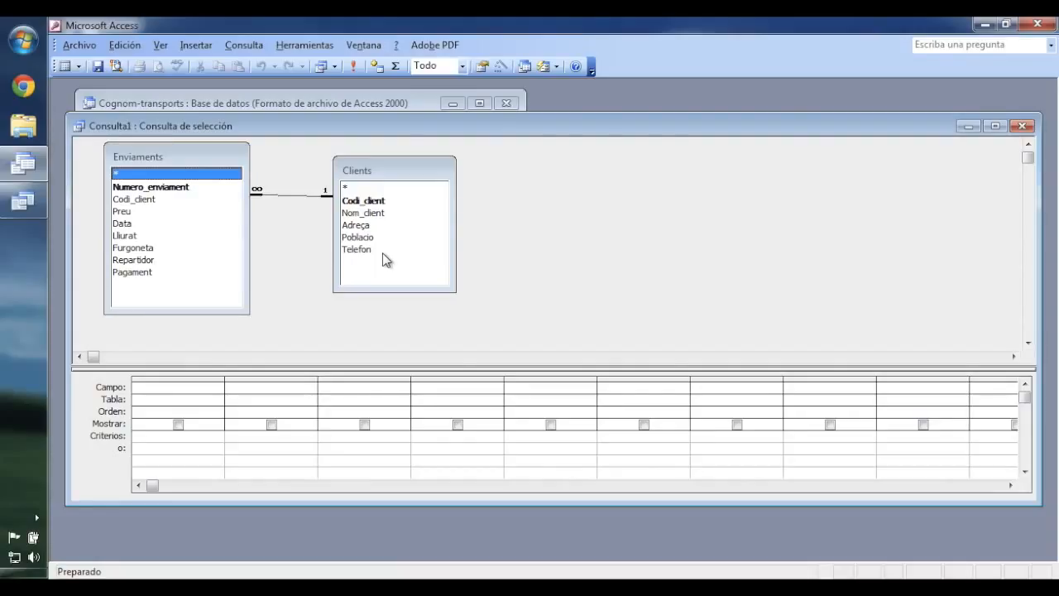
# Add Preu from Enviaments and Nom_client from Clients to the query, with the Nom_client criterion "Distribuïdors Just i Ros, SL"
pyautogui.doubleClick(122, 211)
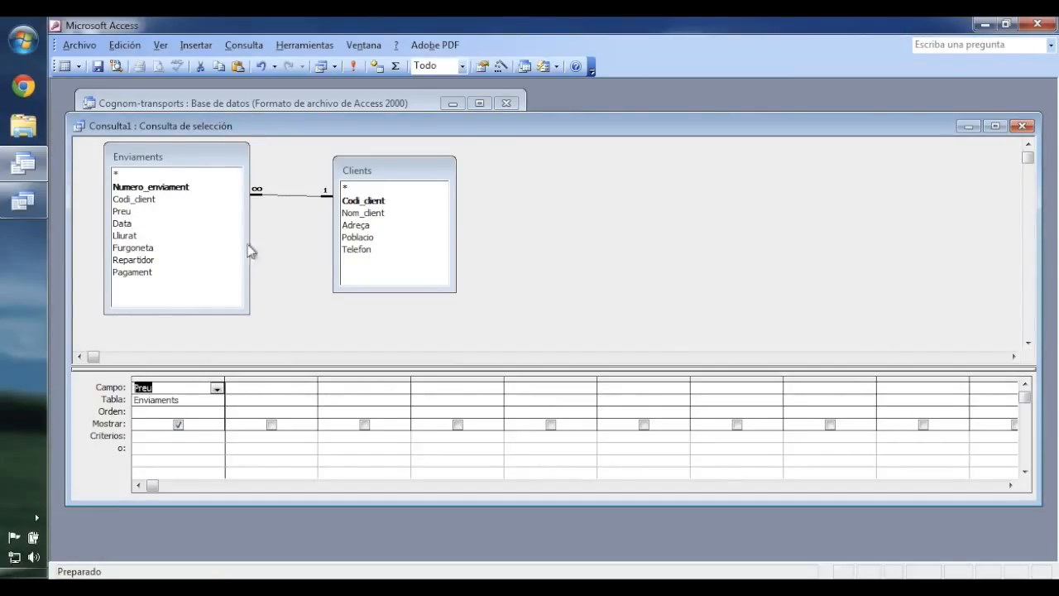
pyautogui.doubleClick(364, 213)
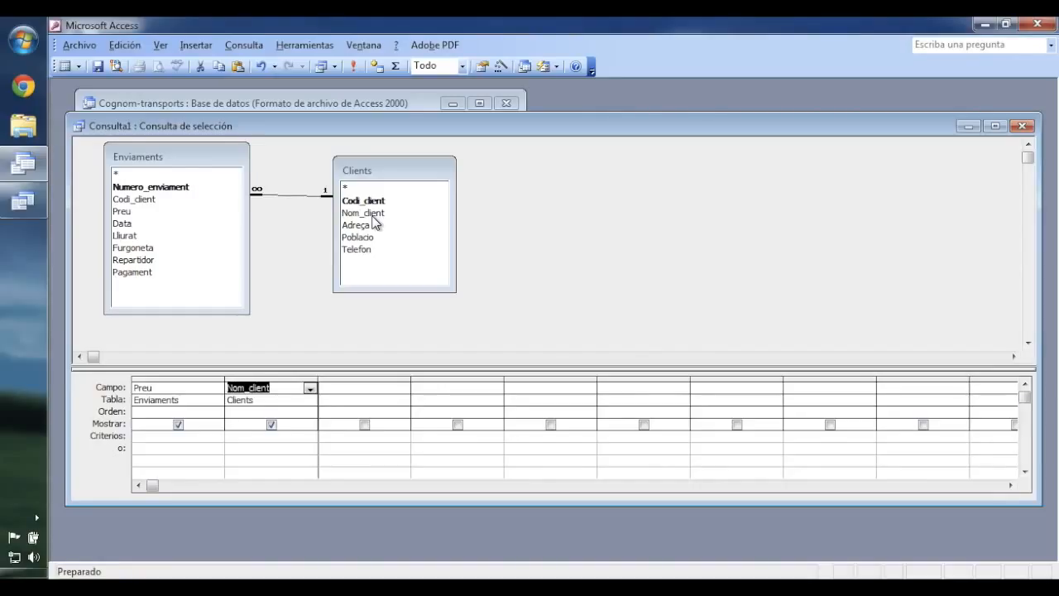
pyautogui.click(269, 439)
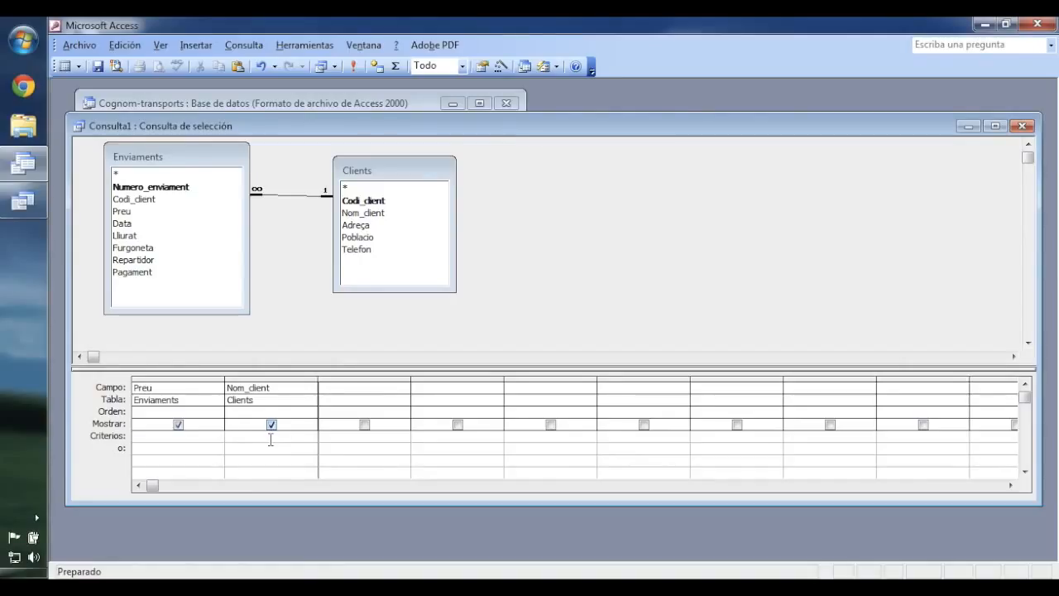
pyautogui.write('"')
pyautogui.write('D')
pyautogui.write('istr')
pyautogui.write('ibu')
pyautogui.write('idors ')
pyautogui.write('Just i Ros')
pyautogui.write(', SL')
pyautogui.write('"')
# Widen the Nom_client column in the design grid to fit its full criterion
pyautogui.click(316, 381)
pyautogui.moveTo(316, 381); pyautogui.dragTo(351, 380)
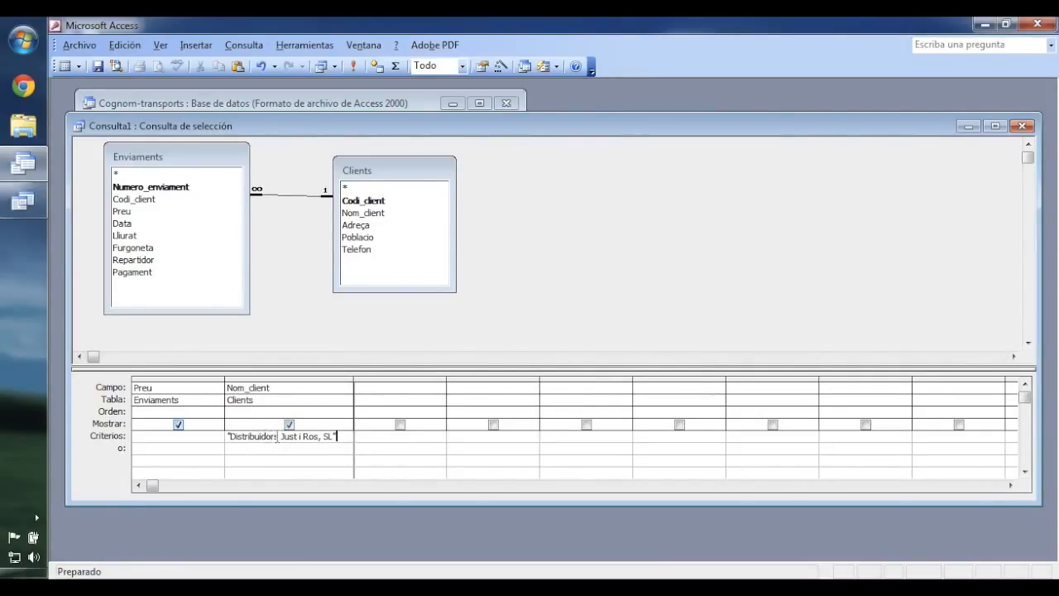
pyautogui.write('"')
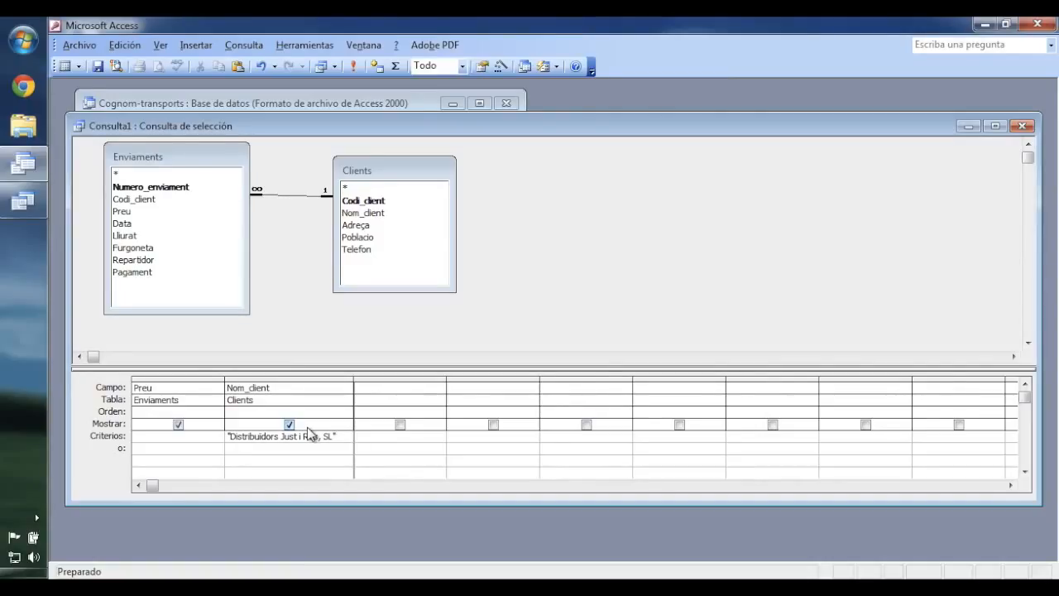
# Show the totals row, set the Preu total to Suma and run the query
pyautogui.click(396, 67)
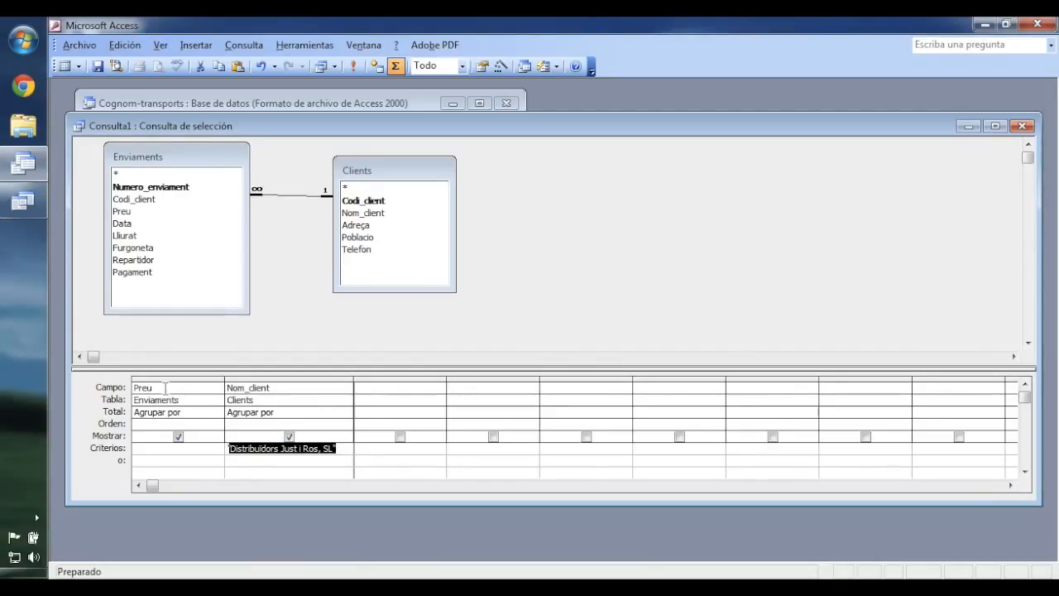
pyautogui.click(183, 413)
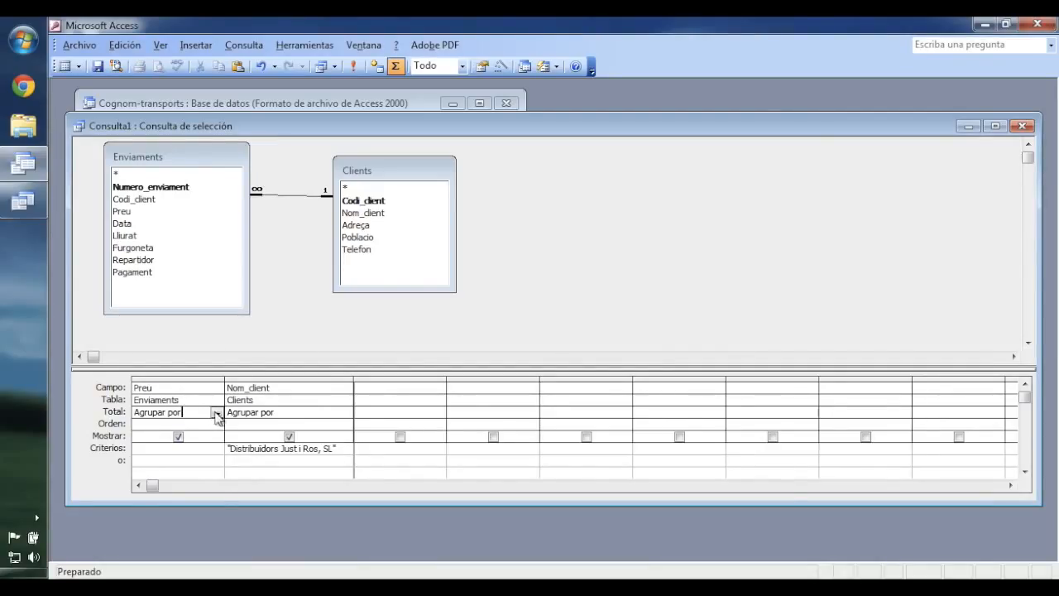
pyautogui.click(217, 414)
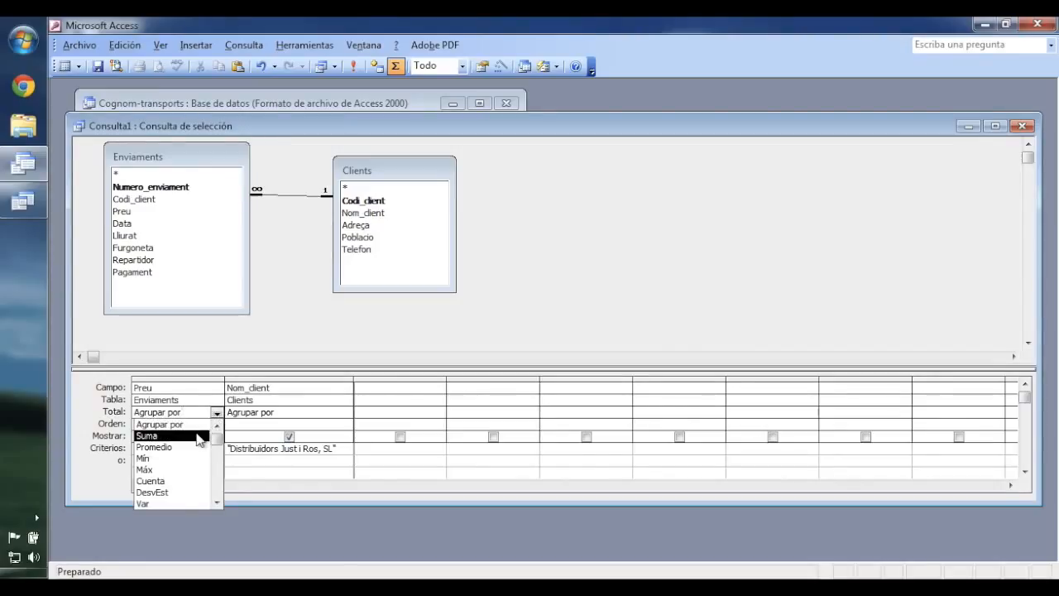
pyautogui.click(199, 437)
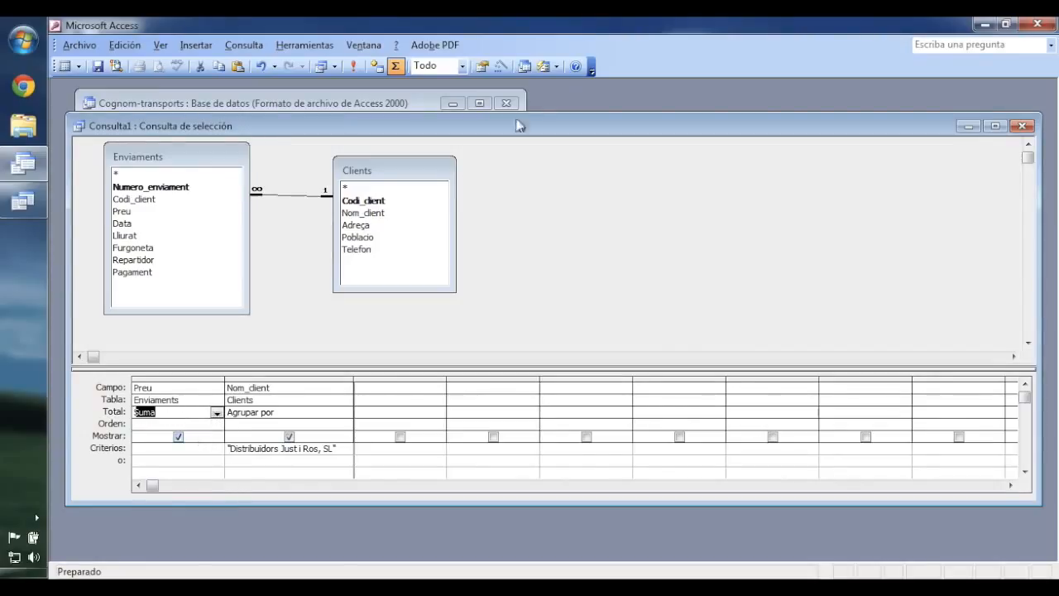
pyautogui.click(355, 74)
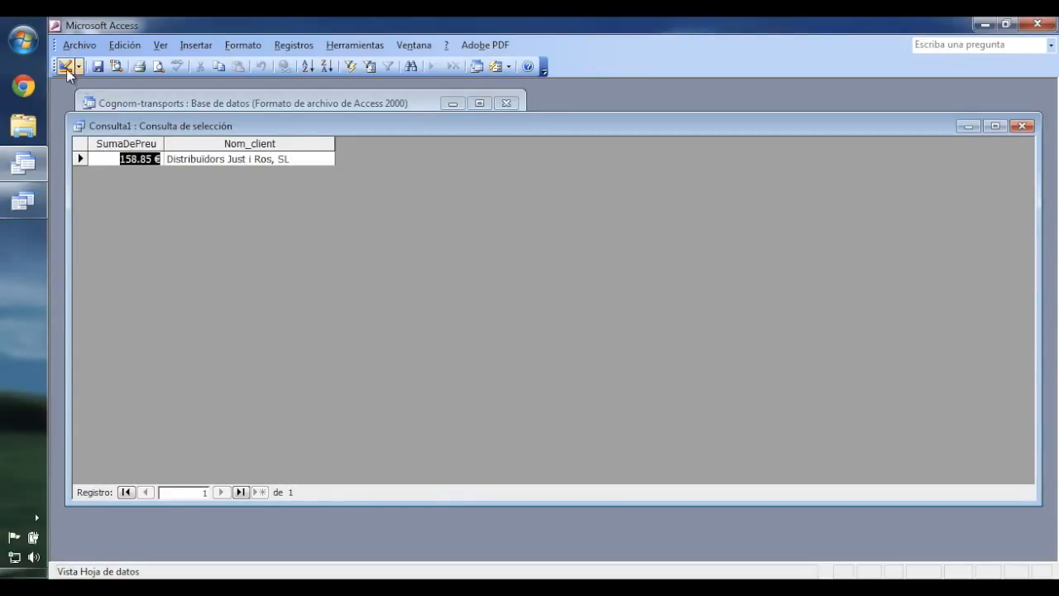
# Examine the Clients and Enviaments tables to check the client's code and shipment prices, closing each table
pyautogui.click(186, 98)
pyautogui.click(135, 169)
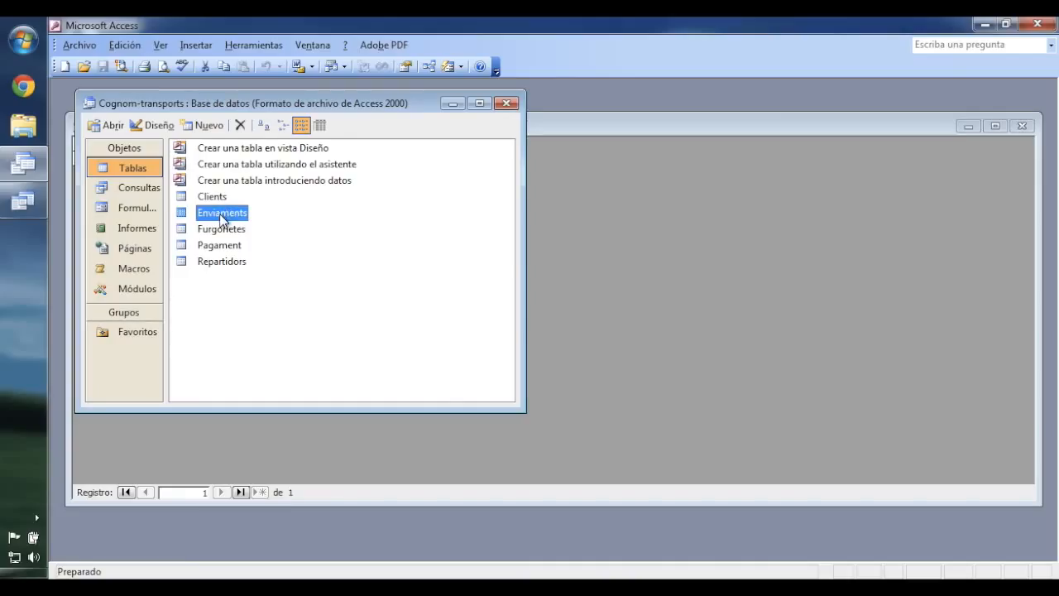
pyautogui.doubleClick(218, 196)
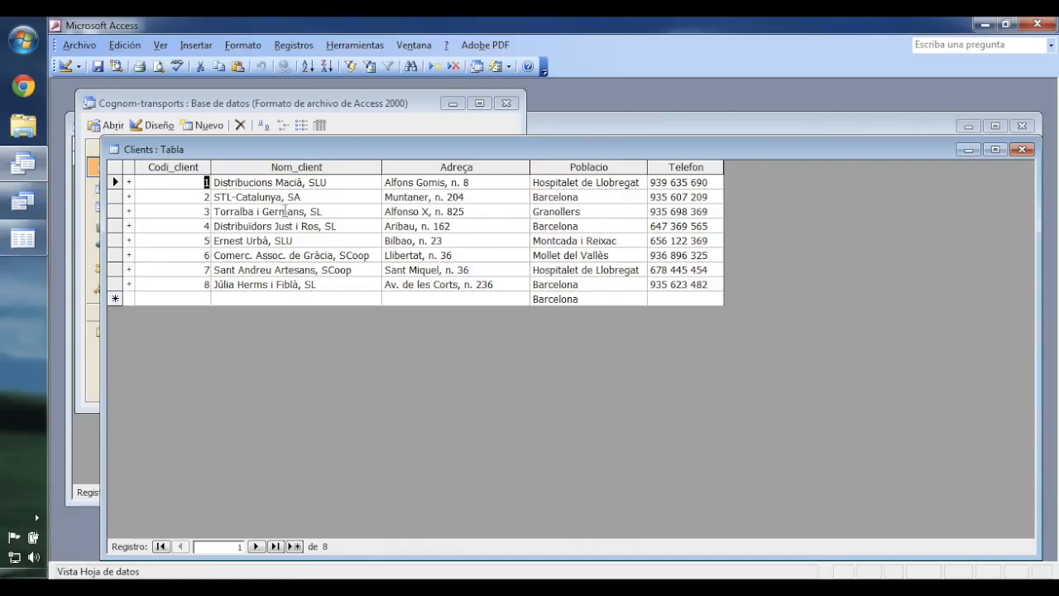
pyautogui.click(1022, 149)
pyautogui.doubleClick(223, 214)
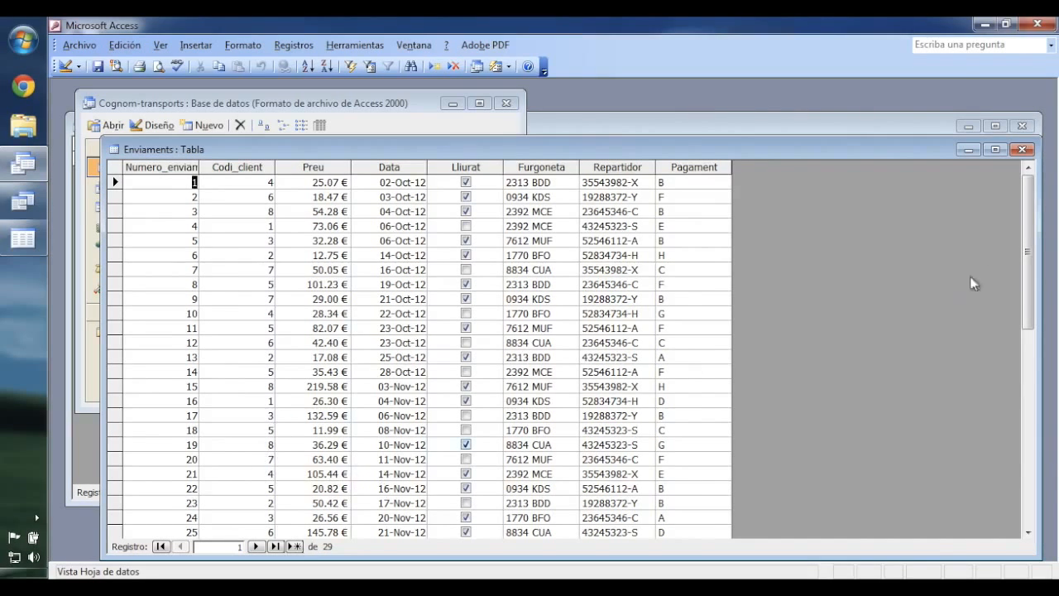
pyautogui.click(1023, 150)
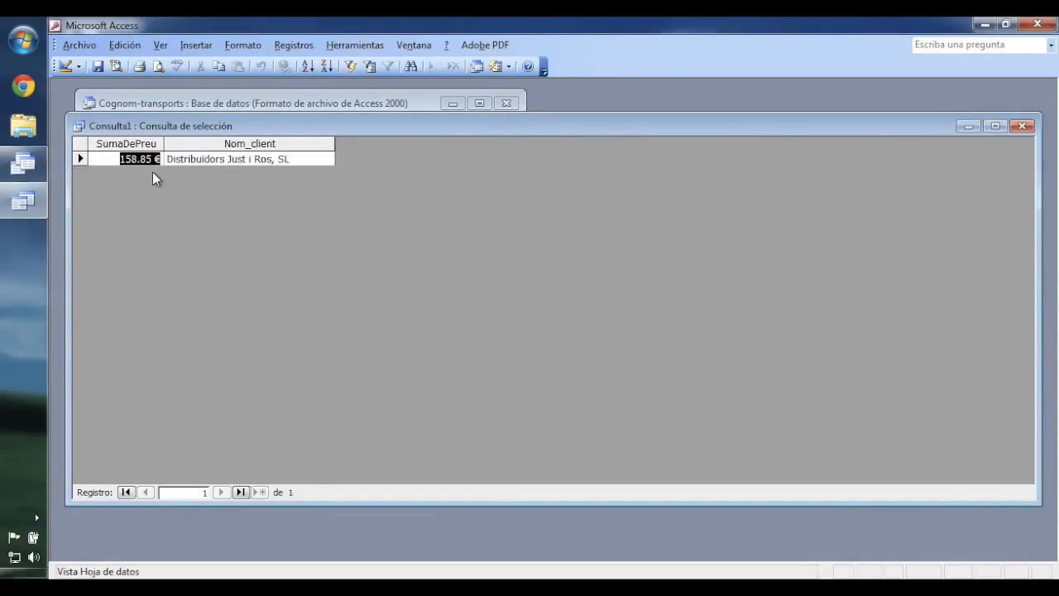
# Return to Design view, save the query as "Total comandes de Distribuïdors Just i Ros, SL" and close it
pyautogui.click(71, 67)
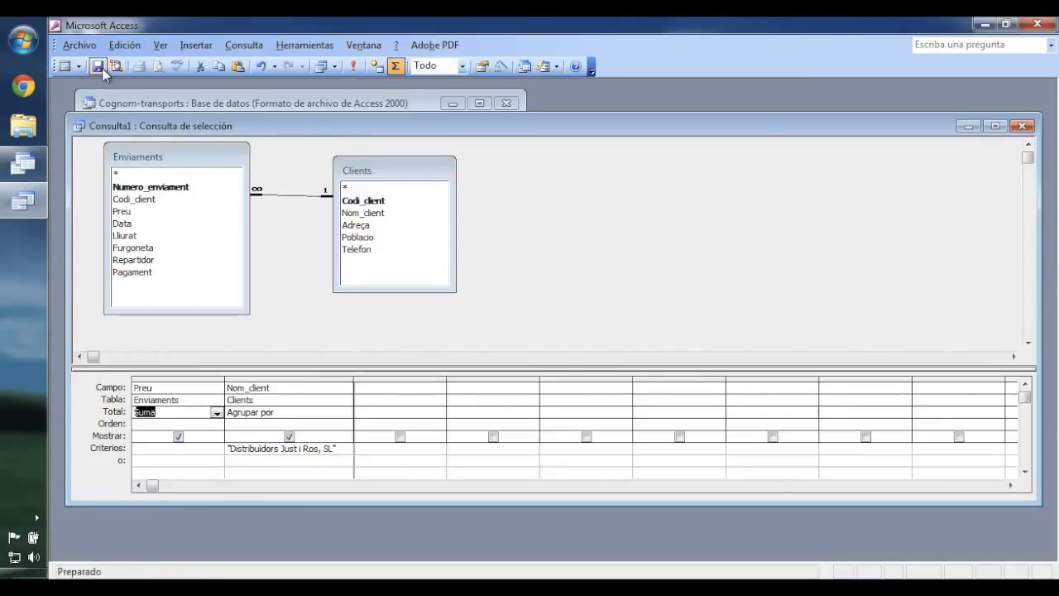
pyautogui.click(99, 67)
pyautogui.write('Total comandes de Distribuidors J')
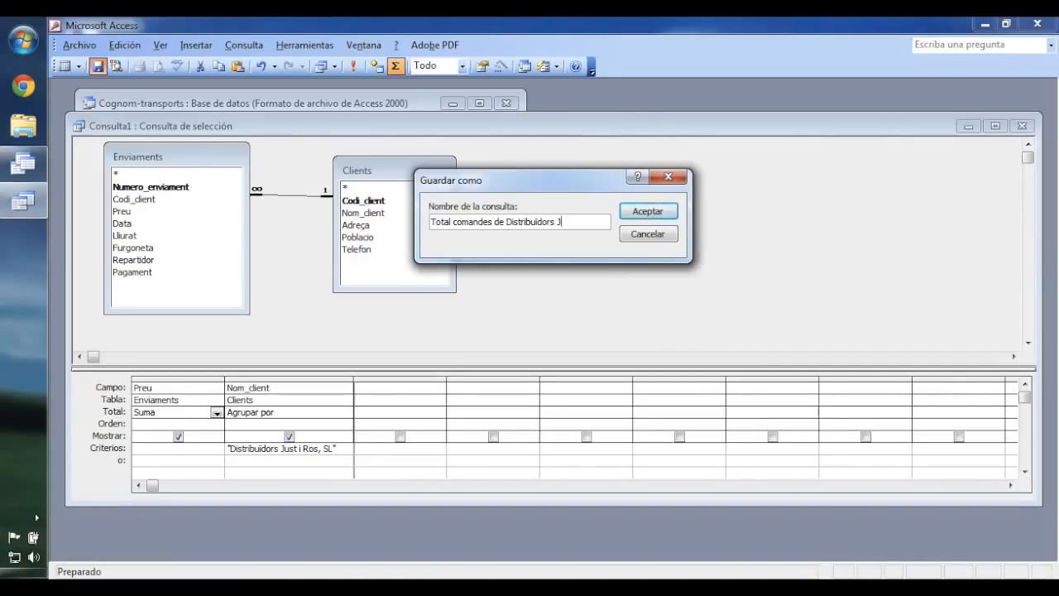
pyautogui.write('ust i Ros, SL')
pyautogui.press('Return')
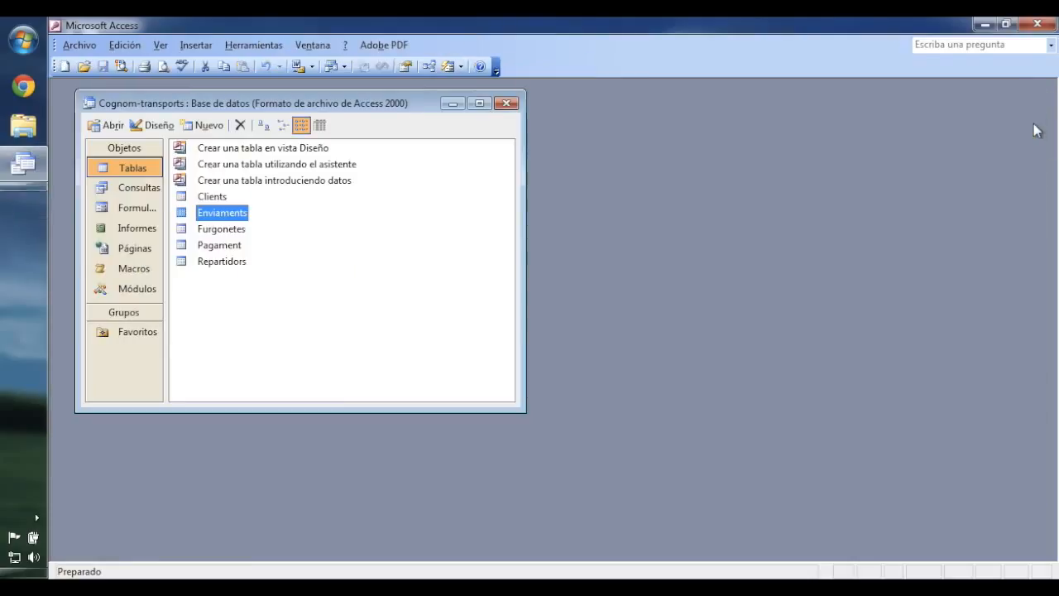
pyautogui.click(1023, 126)
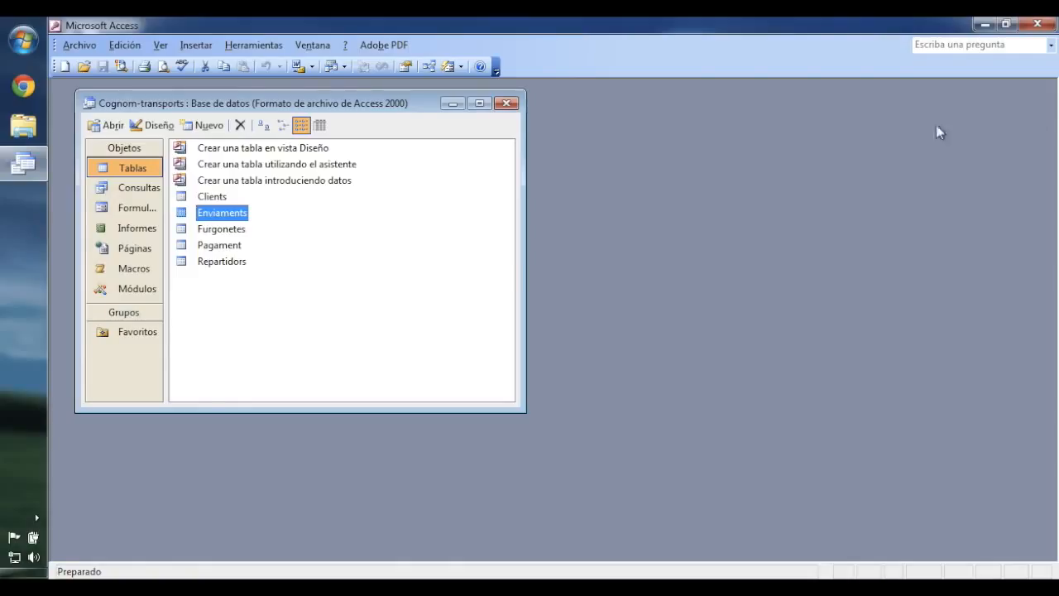
# Create a new query in Design view with only the Clients table
pyautogui.doubleClick(291, 149)
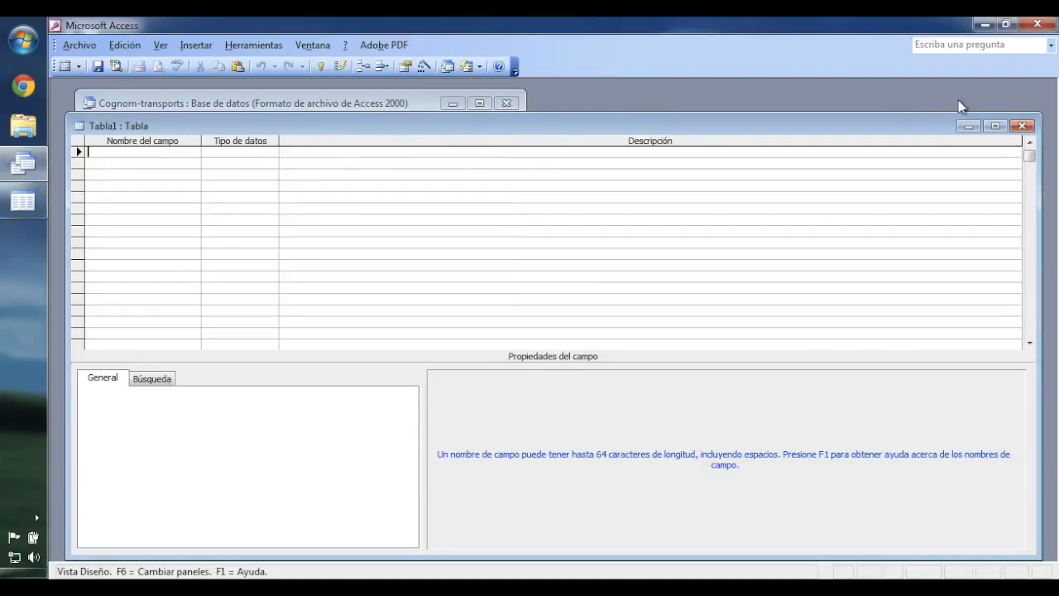
pyautogui.click(1023, 126)
pyautogui.click(141, 189)
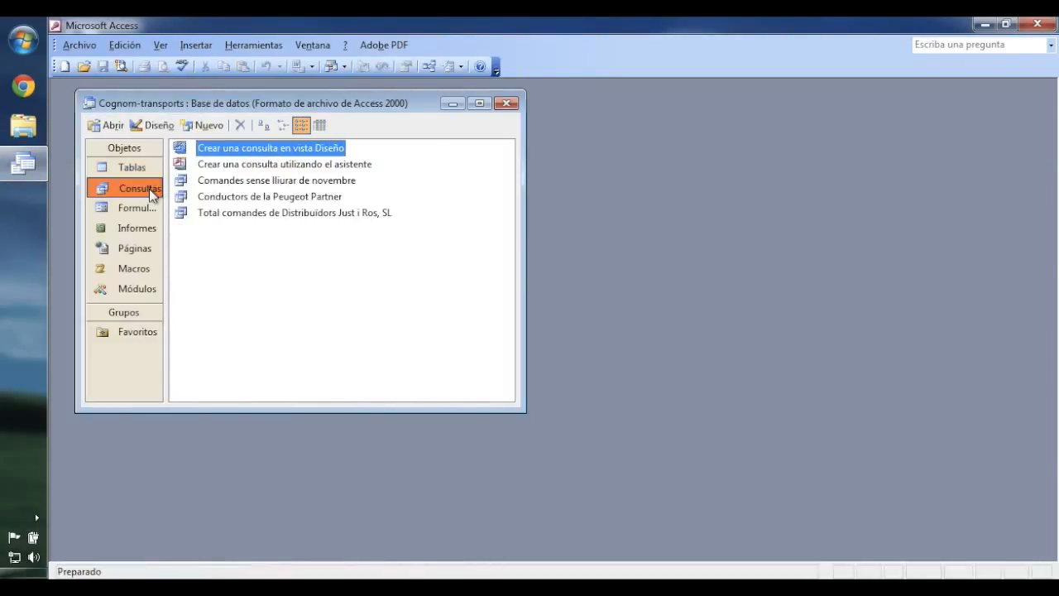
pyautogui.doubleClick(333, 149)
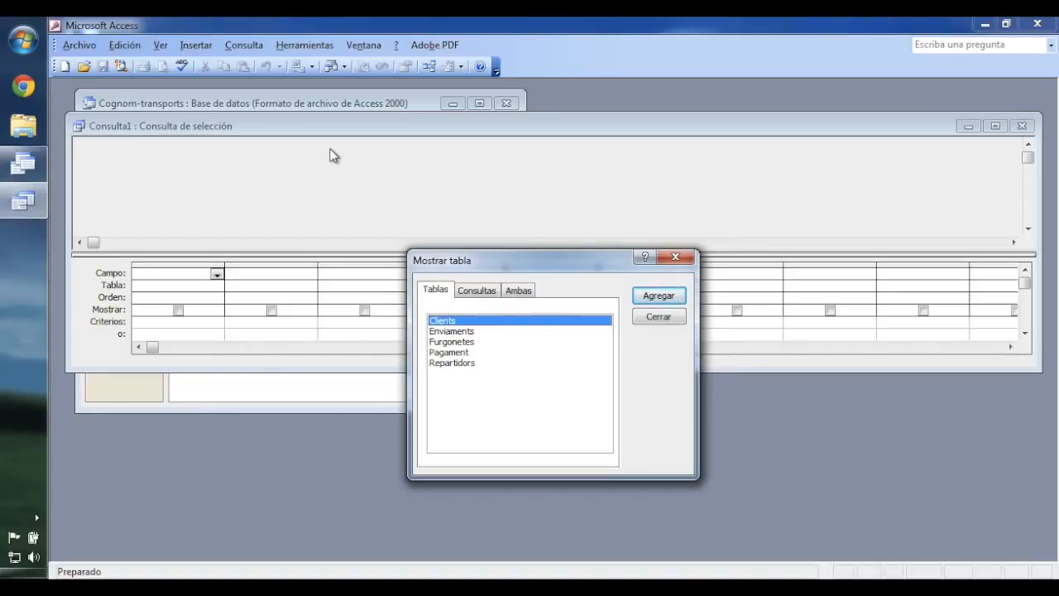
pyautogui.doubleClick(521, 322)
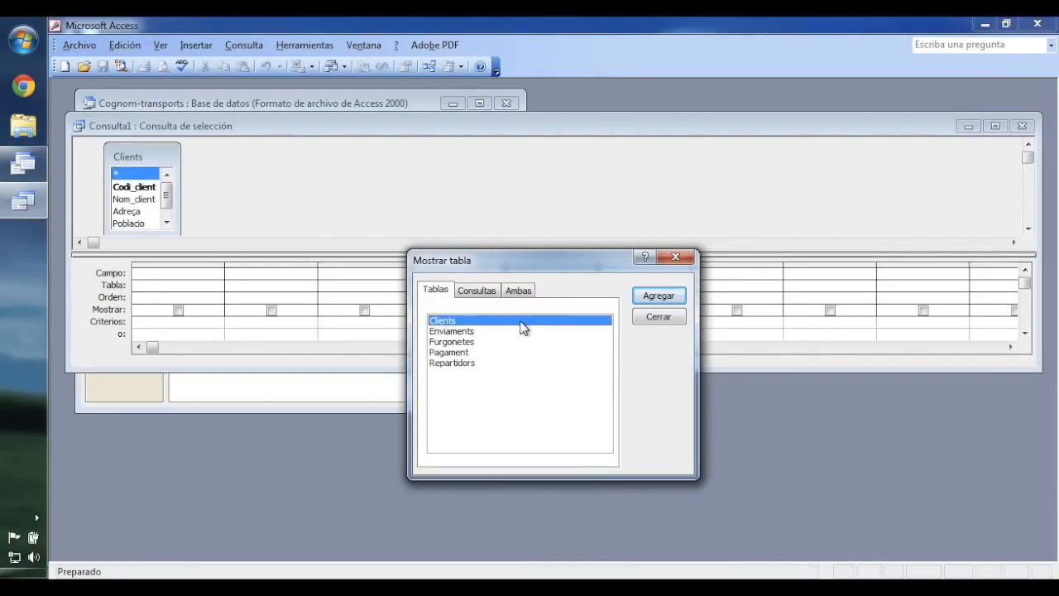
pyautogui.click(676, 258)
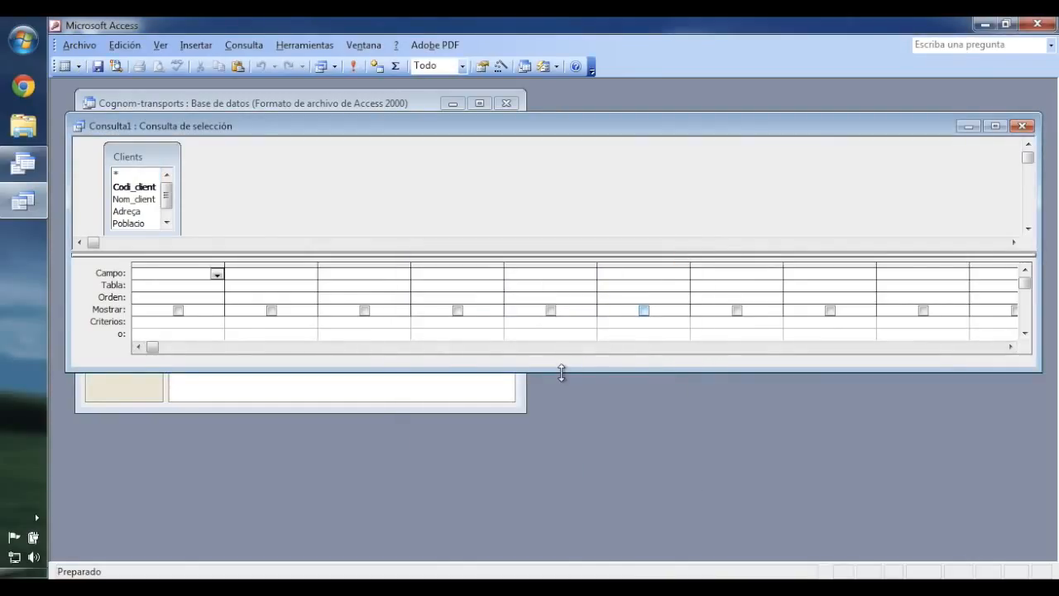
# Enlarge the new query's window, its table area and the Clients field list
pyautogui.moveTo(561, 372); pyautogui.dragTo(565, 496)
pyautogui.moveTo(576, 254); pyautogui.dragTo(569, 344)
pyautogui.moveTo(180, 233); pyautogui.dragTo(228, 280)
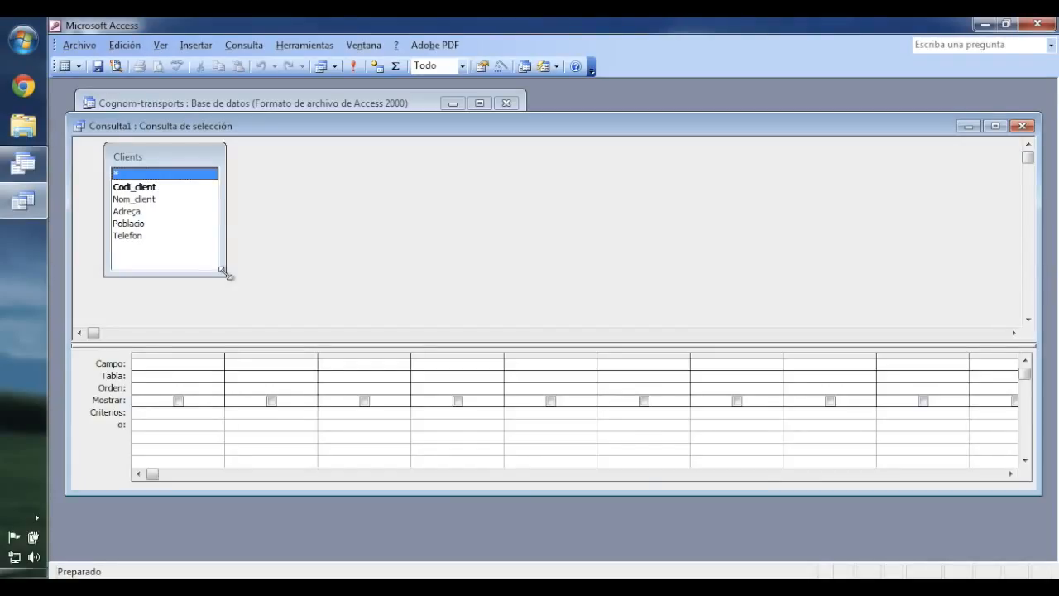
# Add the Nom_client and Adreça fields and convert the query to an update query
pyautogui.click(123, 200)
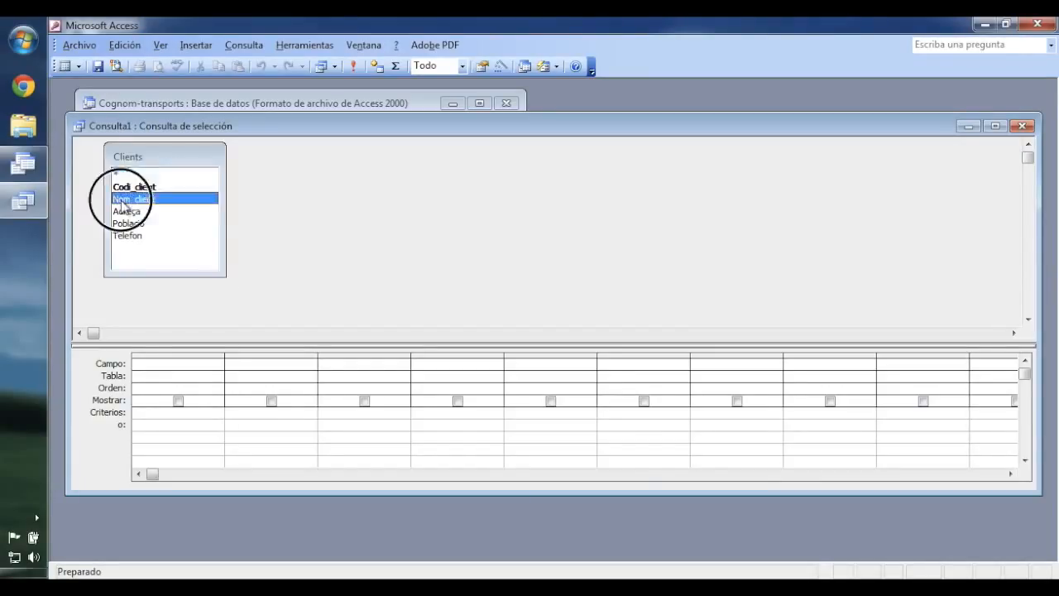
pyautogui.doubleClick(122, 200)
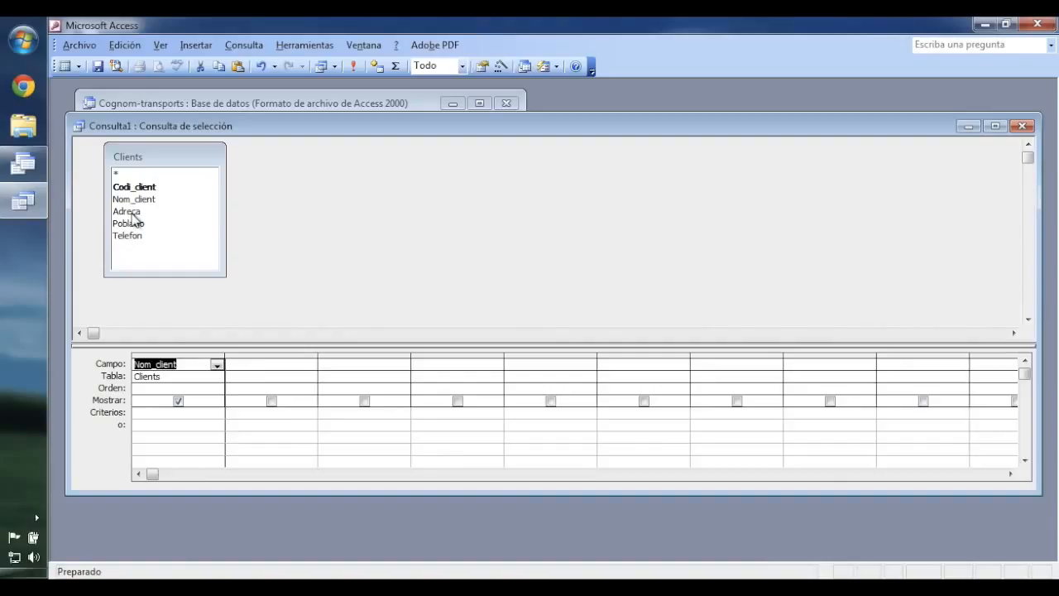
pyautogui.doubleClick(128, 212)
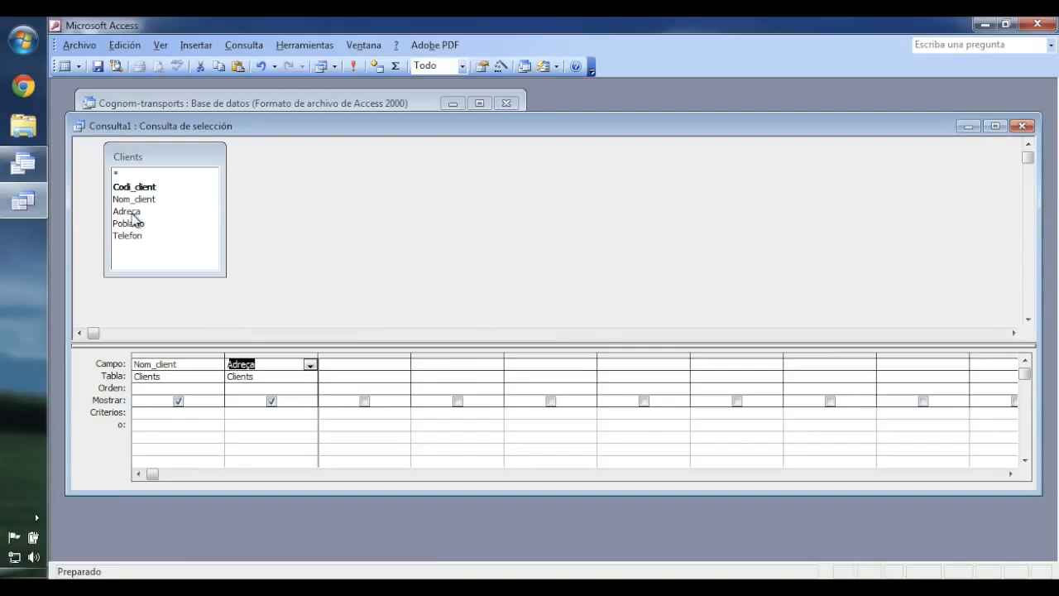
pyautogui.click(334, 66)
pyautogui.click(393, 139)
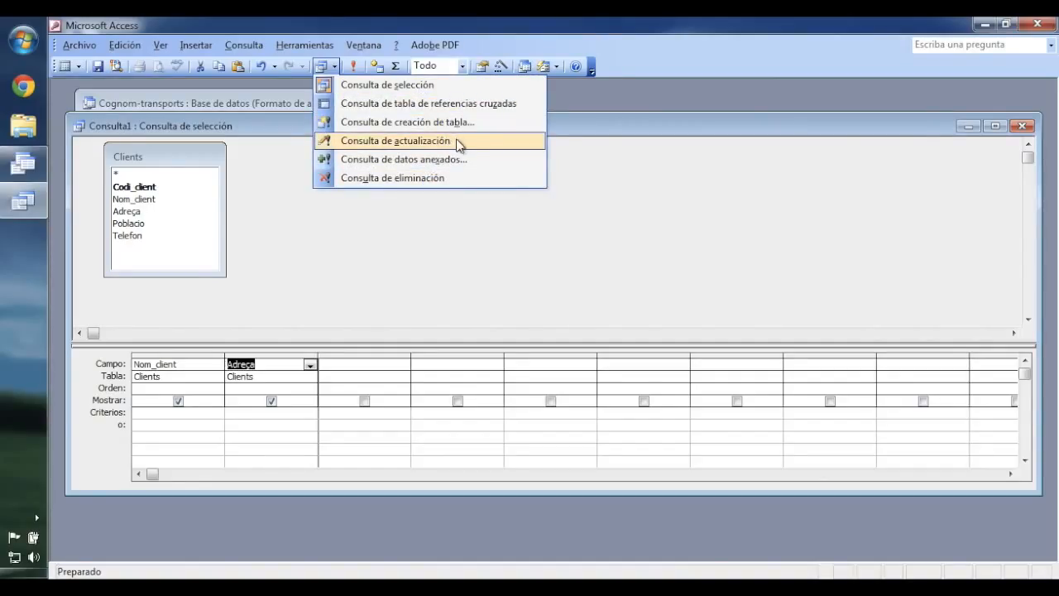
pyautogui.click(460, 143)
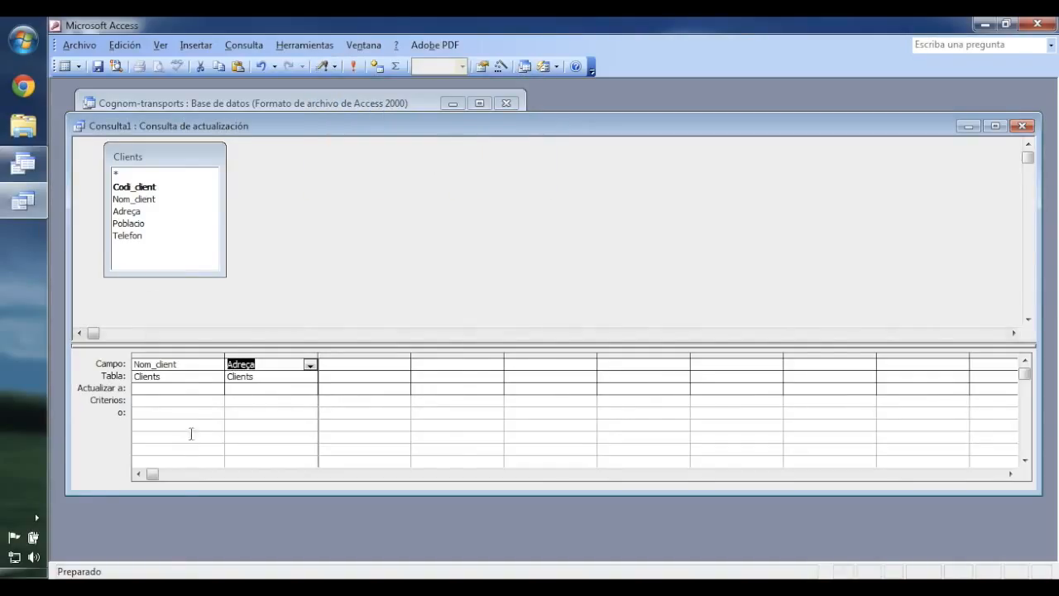
# Set the Nom_client criterion to "Distribuïdors Just i Ros, SL" and widen its column to fit
pyautogui.click(203, 400)
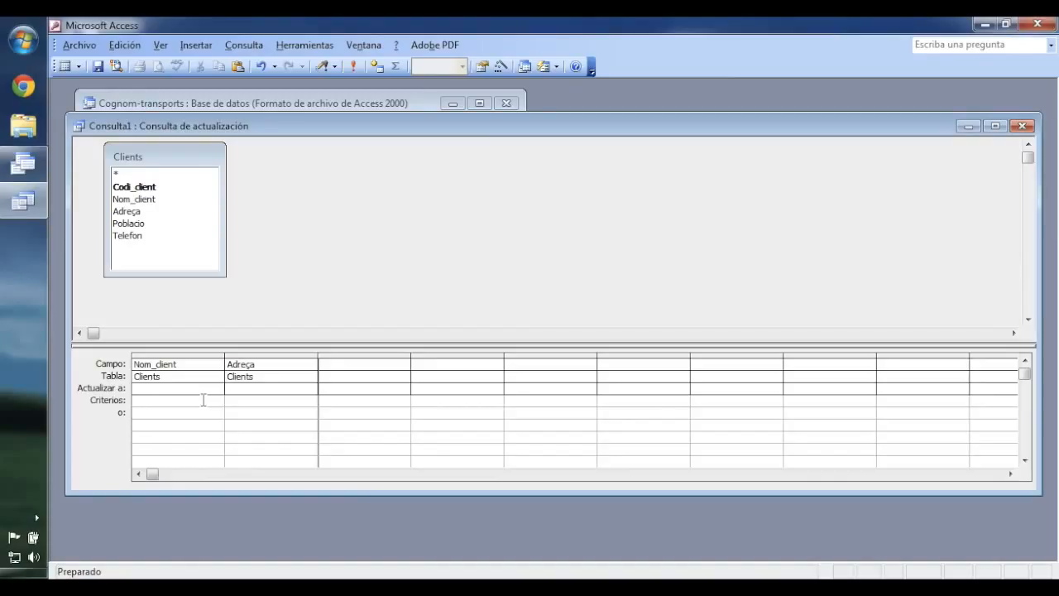
pyautogui.write('"Distribuidors Just i Ros. SL"')
pyautogui.moveTo(224, 355); pyautogui.dragTo(268, 355)
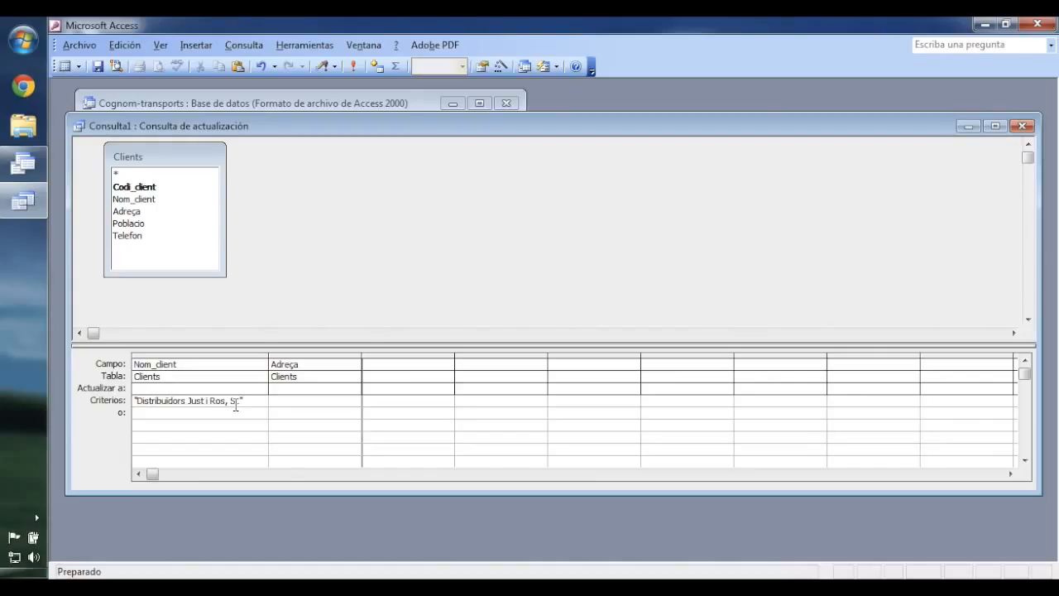
# For the Adreça field, enter the client's current address as the criterion and the new address as the update value
pyautogui.click(311, 403)
pyautogui.write('"a')
pyautogui.press('BackSpace')
pyautogui.press('BackSpace')
pyautogui.write('"Aribau, n. 162"')
pyautogui.click(339, 389)
pyautogui.write('"Aragó, n. 29"')
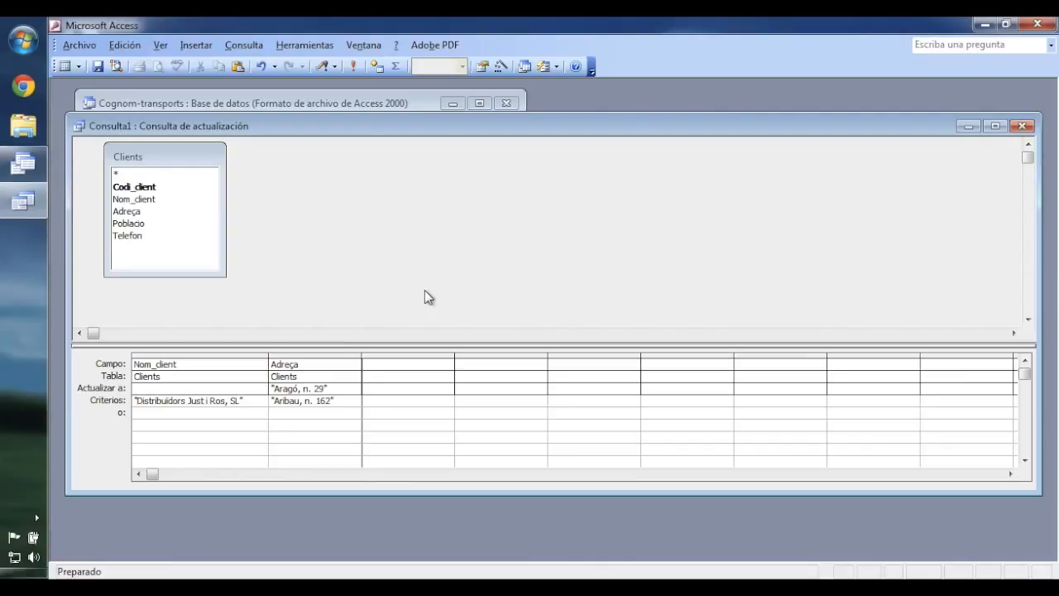
# Open the Clients table to check the address stored for Distribuïdors Just i Ros, SL, and close it
pyautogui.click(331, 400)
pyautogui.click(288, 111)
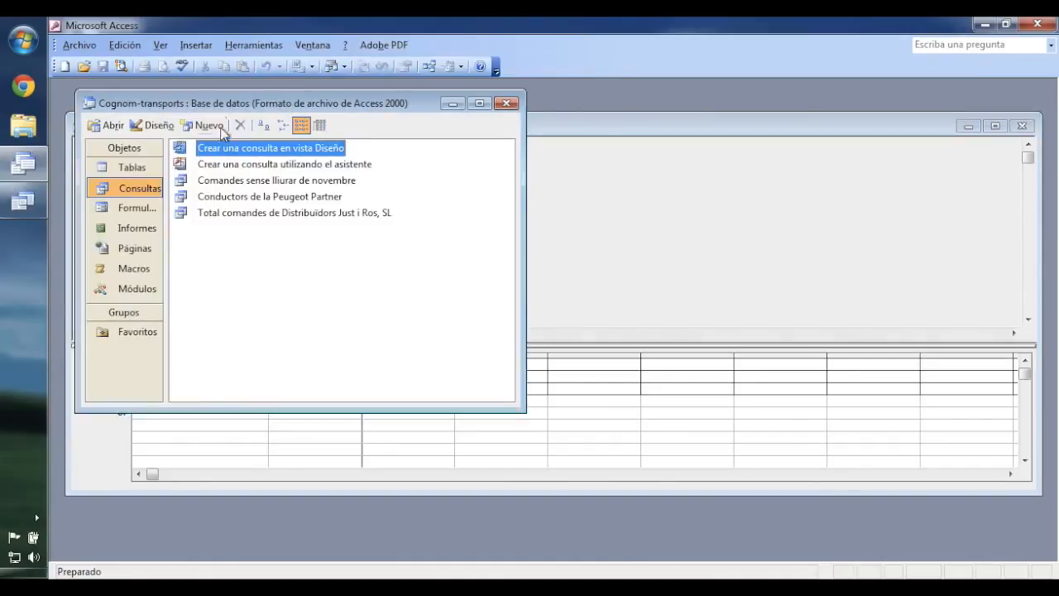
pyautogui.click(125, 168)
pyautogui.click(216, 201)
pyautogui.doubleClick(216, 199)
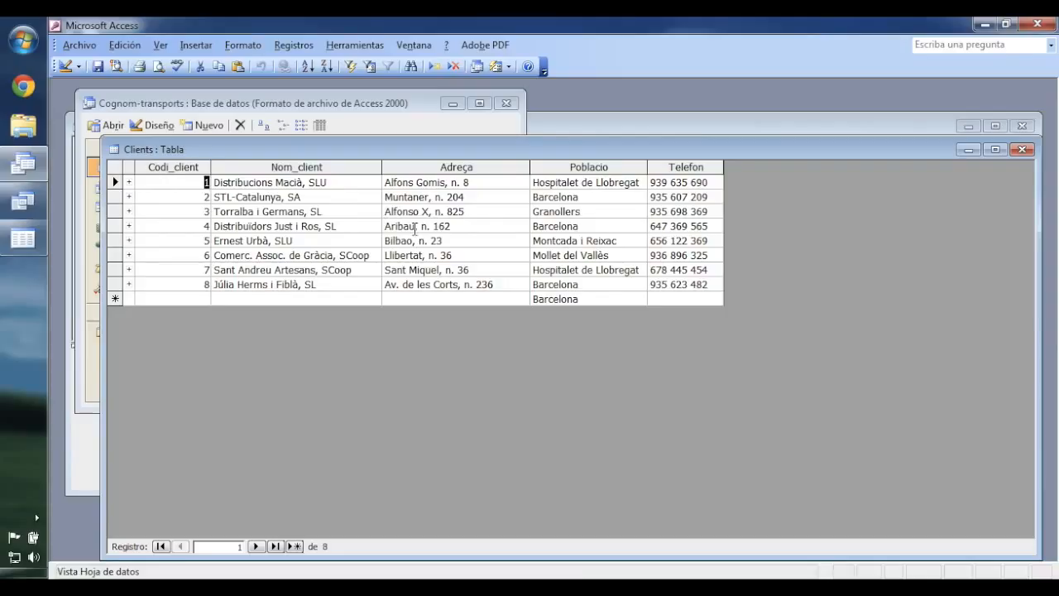
pyautogui.click(1021, 151)
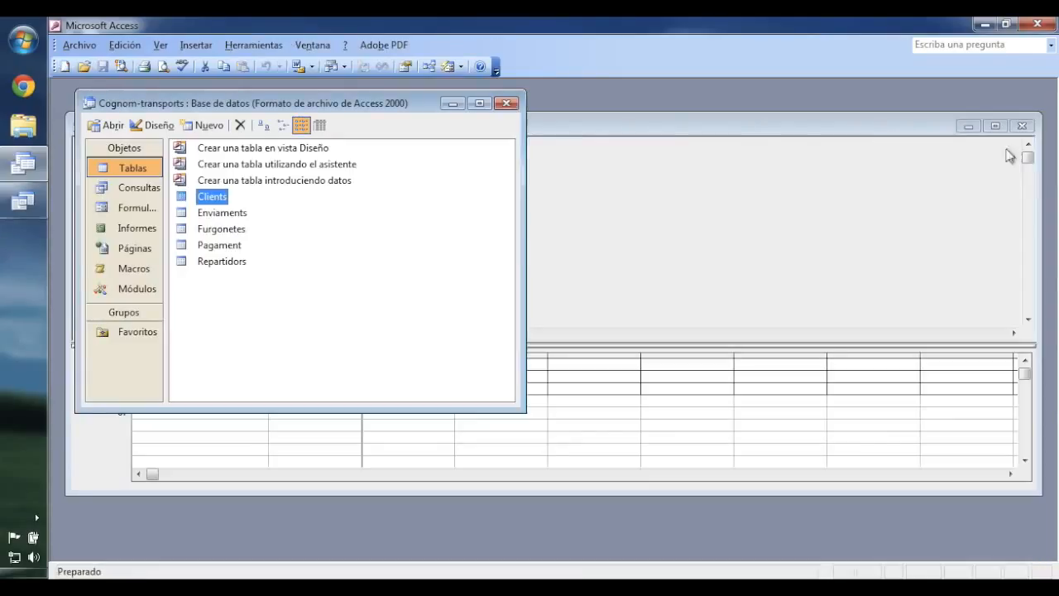
# Preview the record the address update query will affect, return to its design, and run the update with confirmation
pyautogui.click(707, 125)
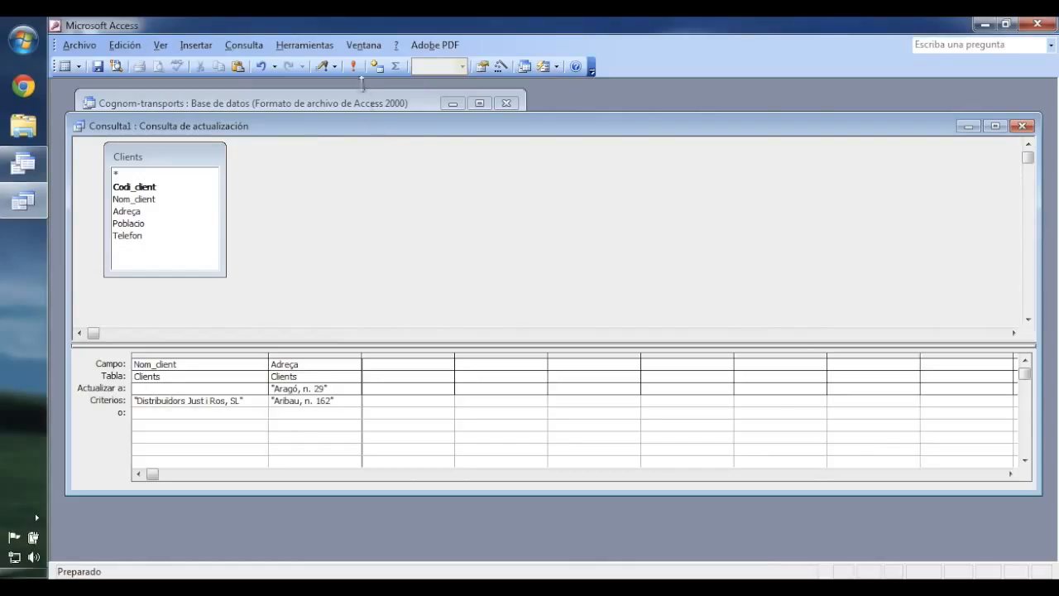
pyautogui.click(64, 67)
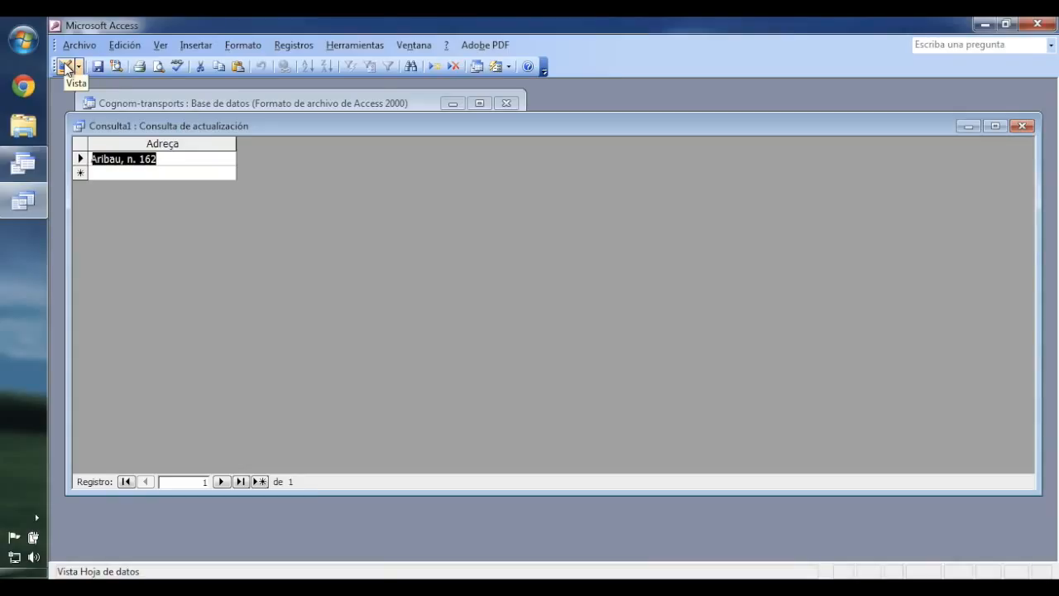
pyautogui.click(65, 67)
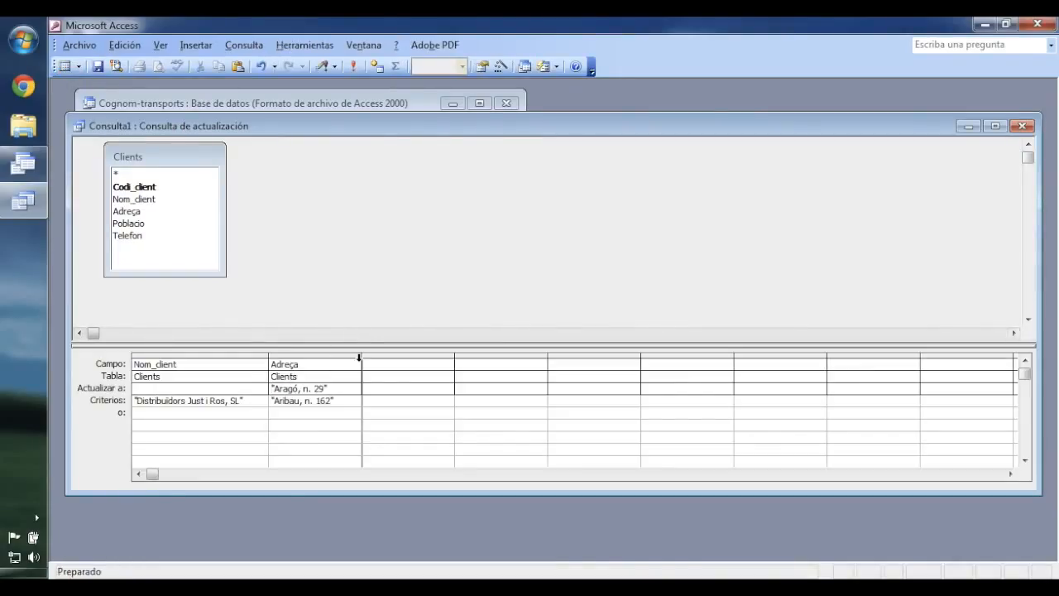
pyautogui.click(356, 67)
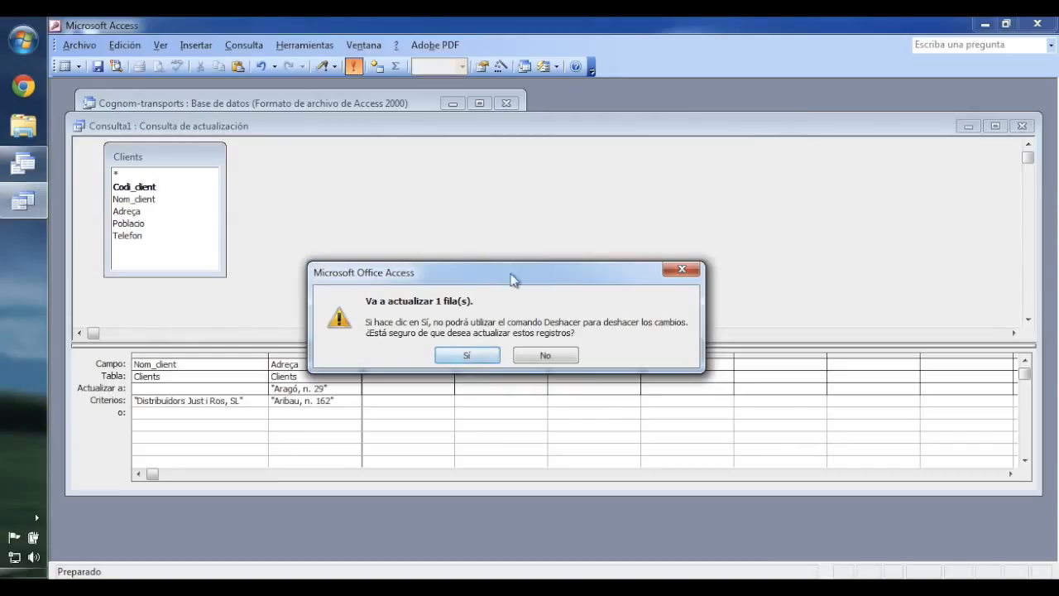
pyautogui.click(484, 357)
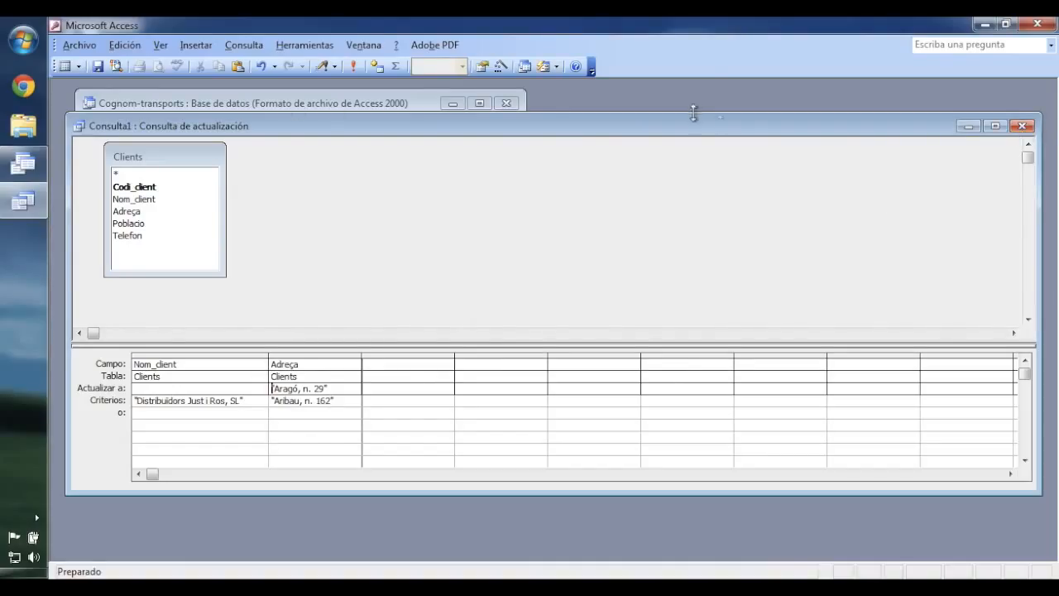
# Close the update query and save it as "Canvi de domicili de Distribuïdors Just i Ros, SL"
pyautogui.click(1020, 125)
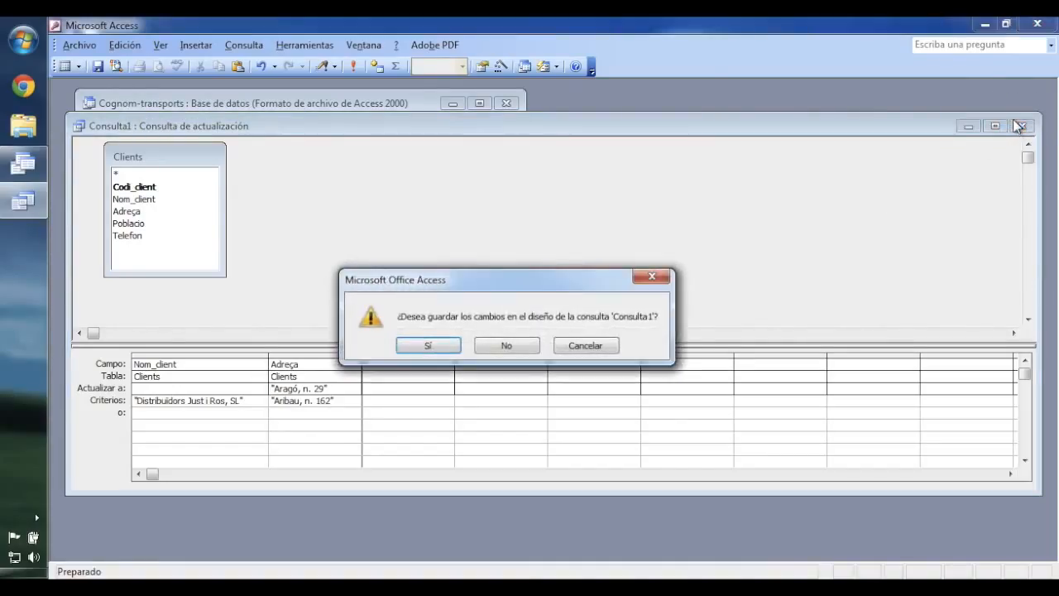
pyautogui.click(439, 347)
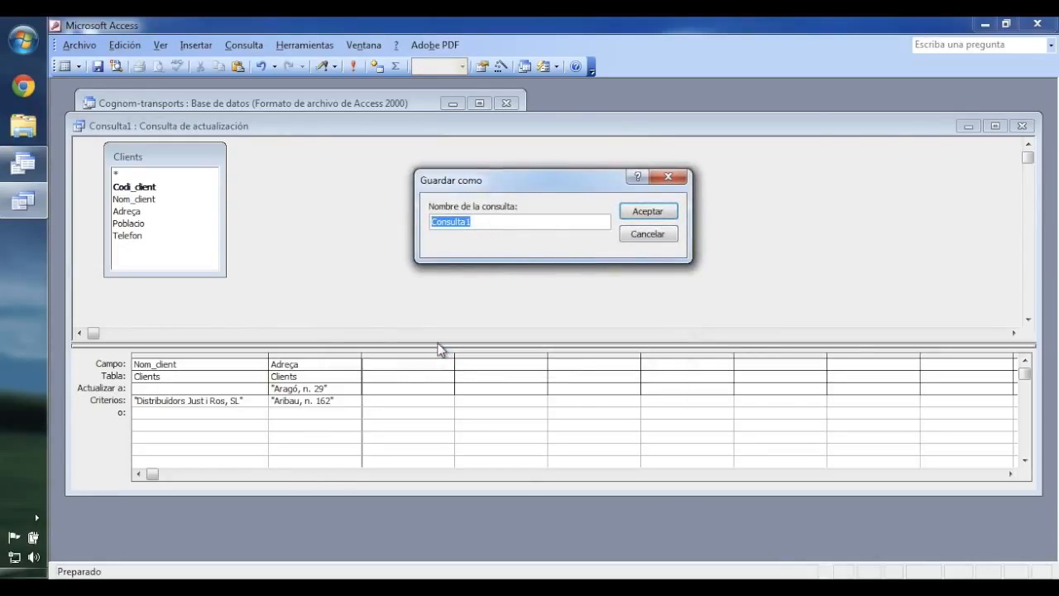
pyautogui.write('Ca')
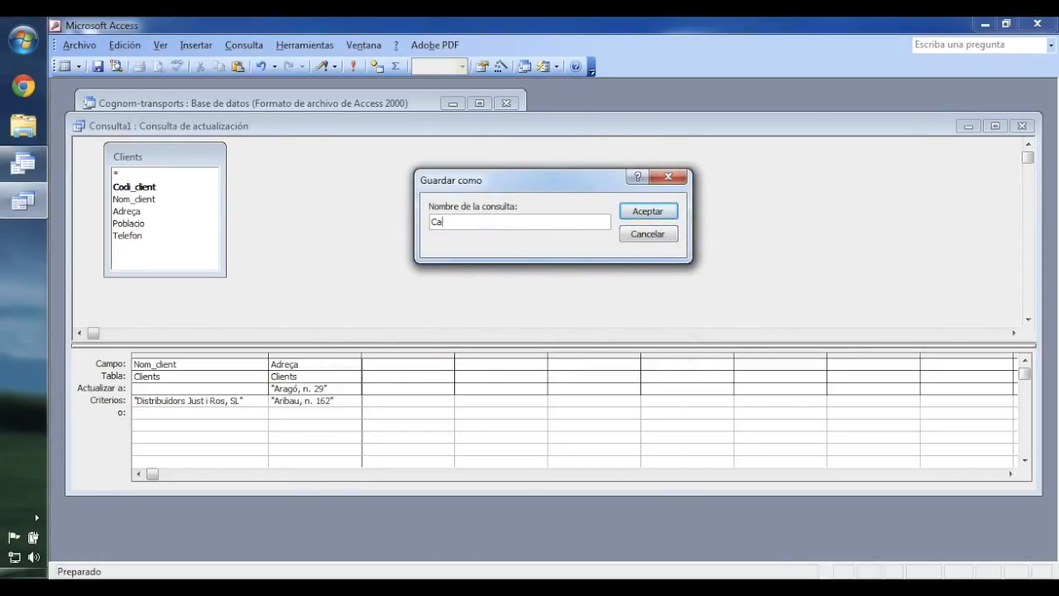
pyautogui.write('nvi de domicili de Distribuidors')
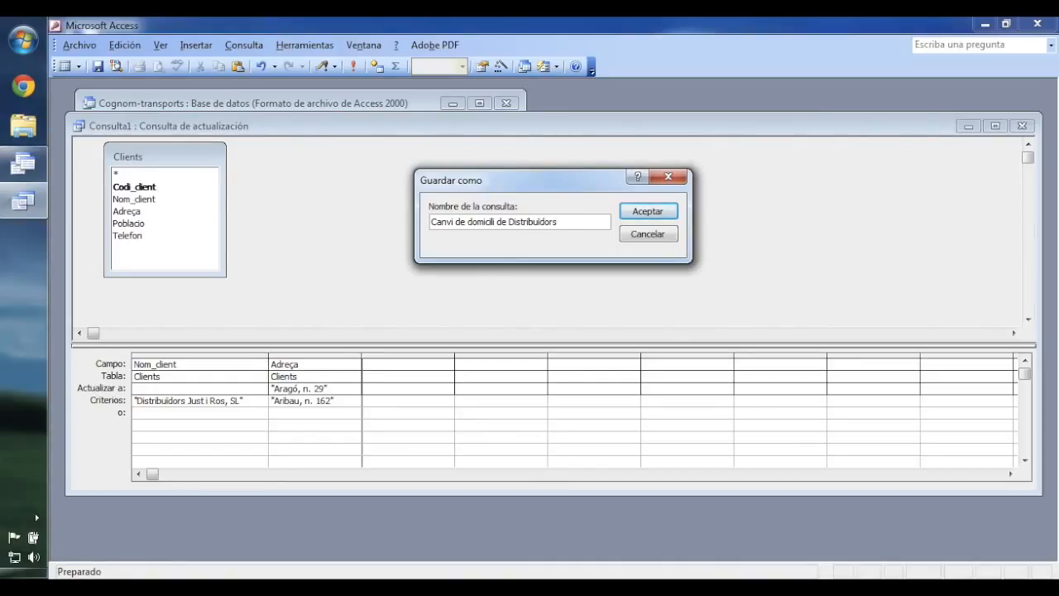
pyautogui.write(' Just i Ros, SL')
pyautogui.click(667, 211)
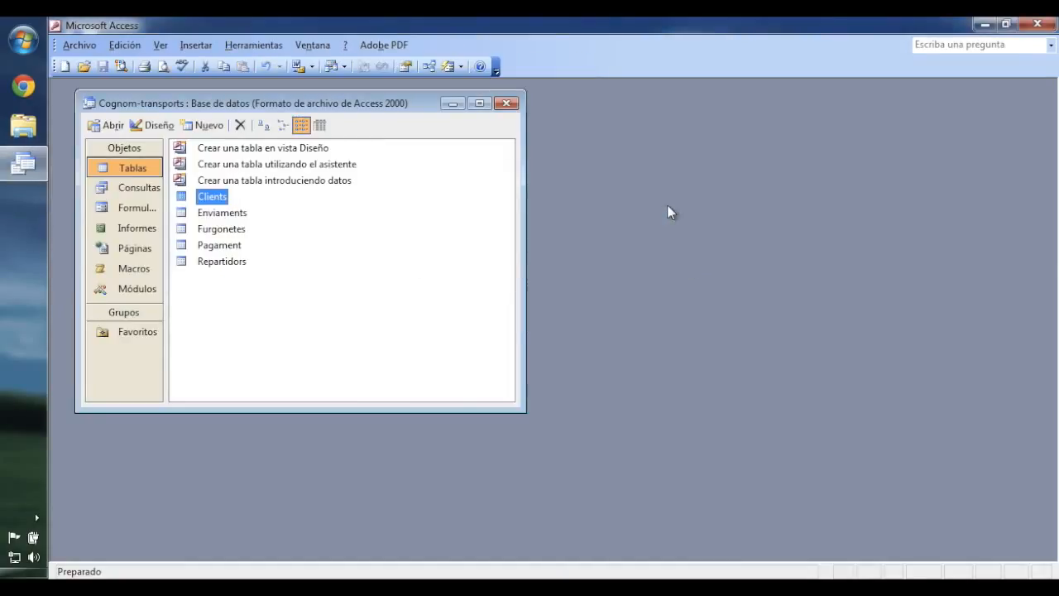
# Open the Clients table to check the updated address of Distribuïdors Just i Ros, SL, and close it
pyautogui.click(132, 190)
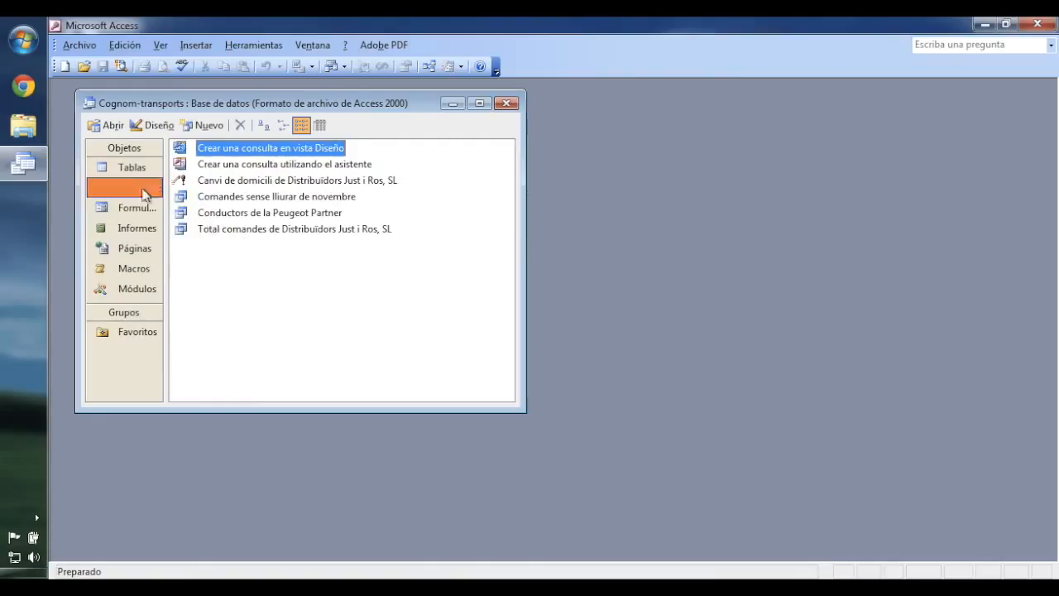
pyautogui.click(132, 168)
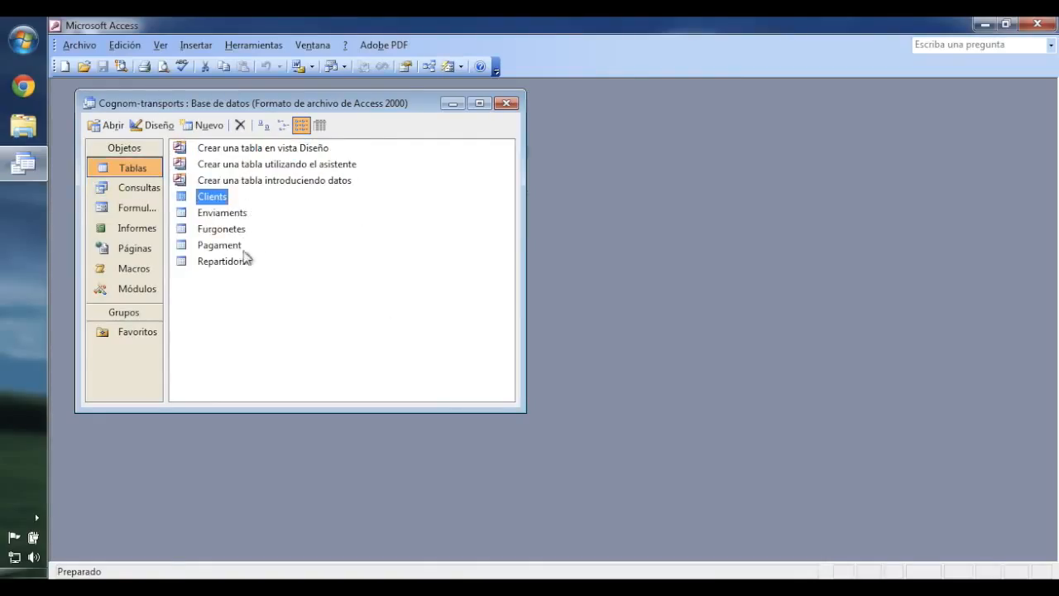
pyautogui.doubleClick(217, 198)
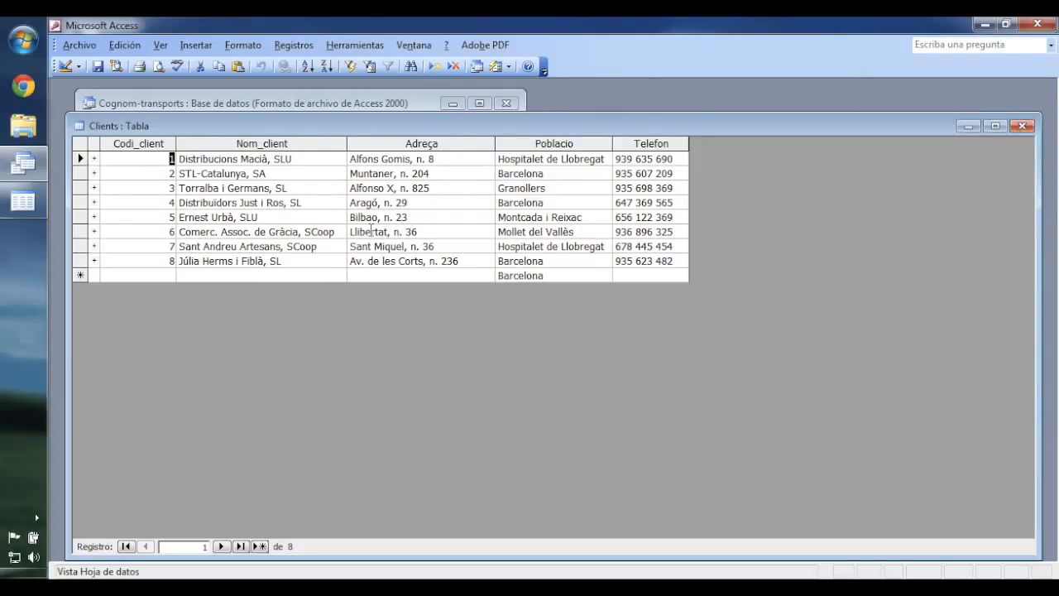
pyautogui.click(1027, 128)
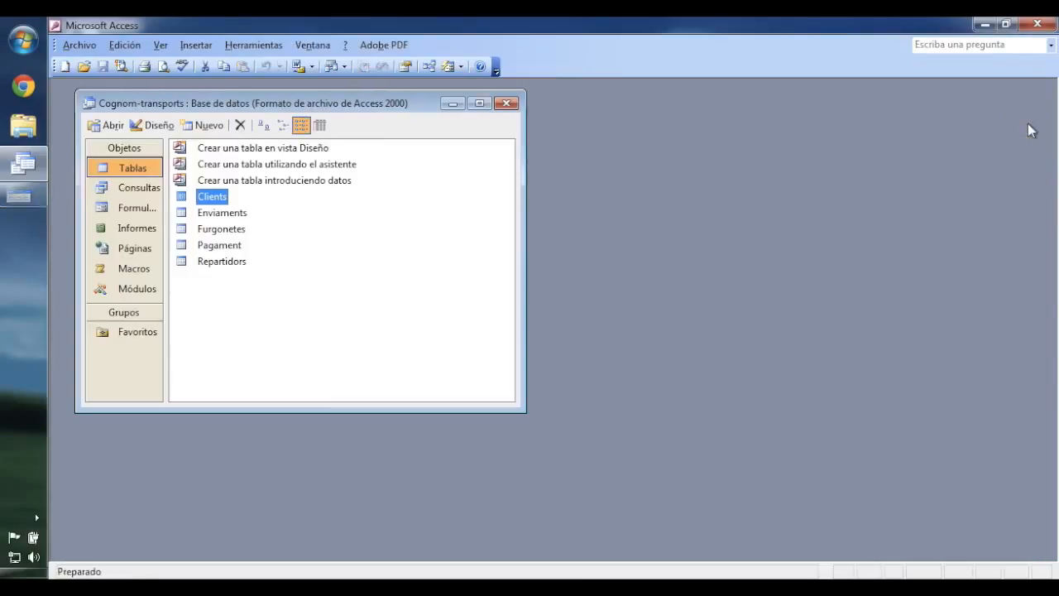
# Review the design of the saved Canvi de domicili update query, close it, and launch the query but decline to run it
pyautogui.click(154, 196)
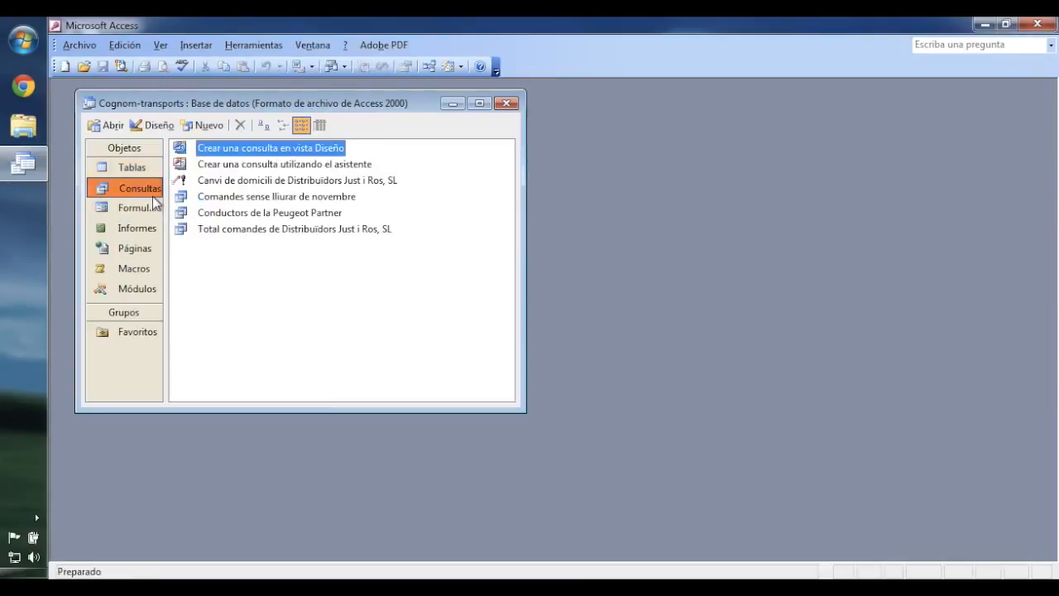
pyautogui.click(314, 183)
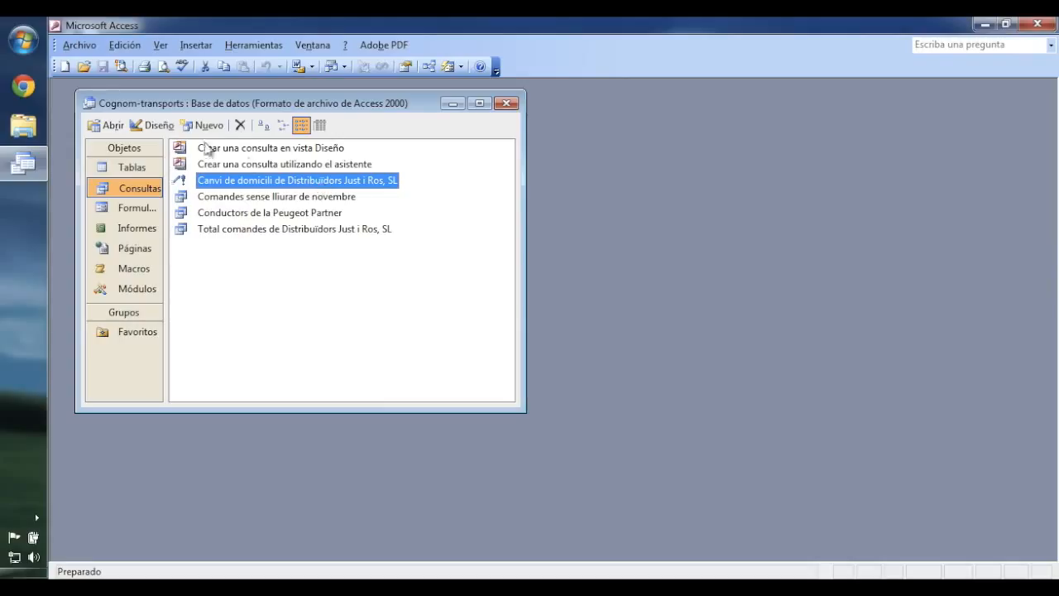
pyautogui.click(163, 127)
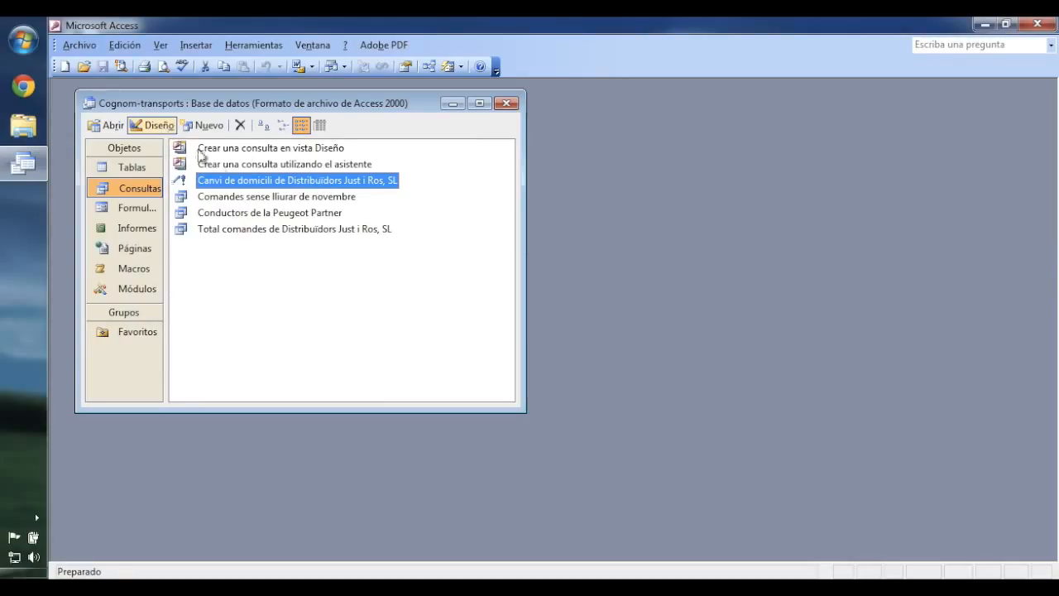
pyautogui.rightClick(247, 186)
pyautogui.click(289, 211)
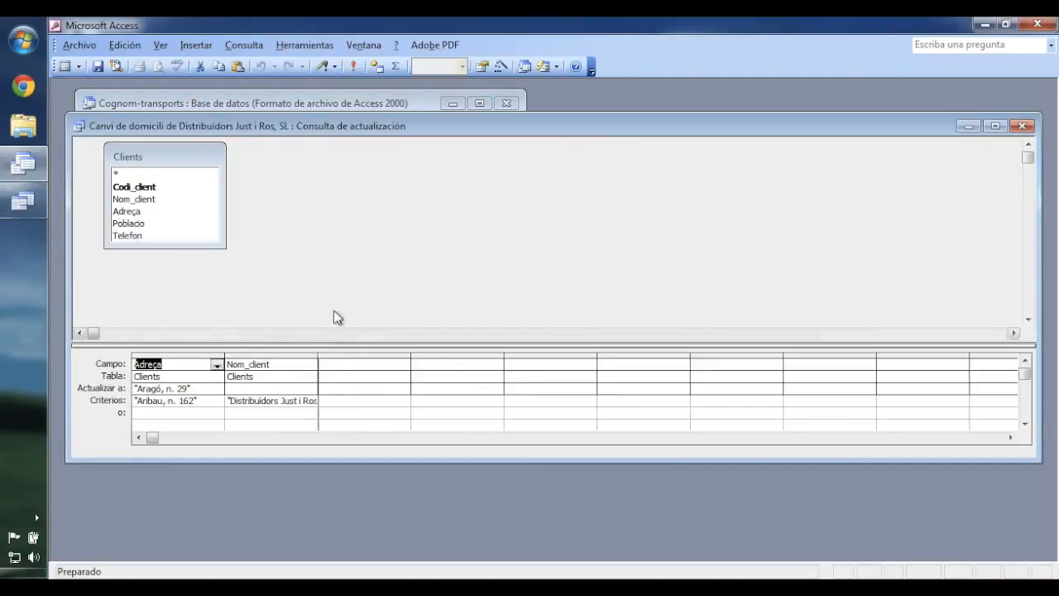
pyautogui.click(1023, 126)
pyautogui.doubleClick(336, 182)
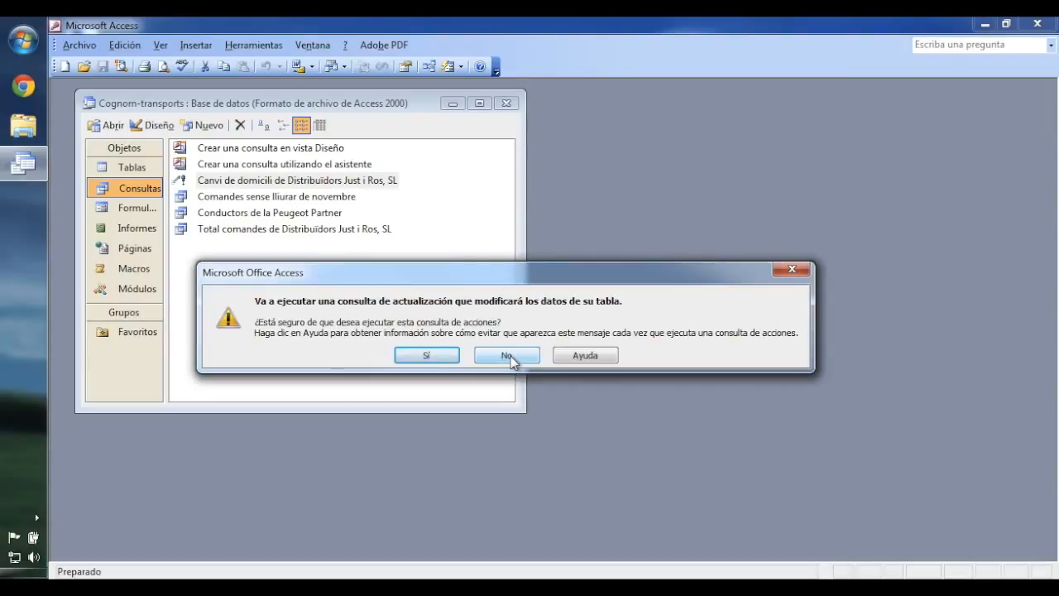
pyautogui.click(507, 355)
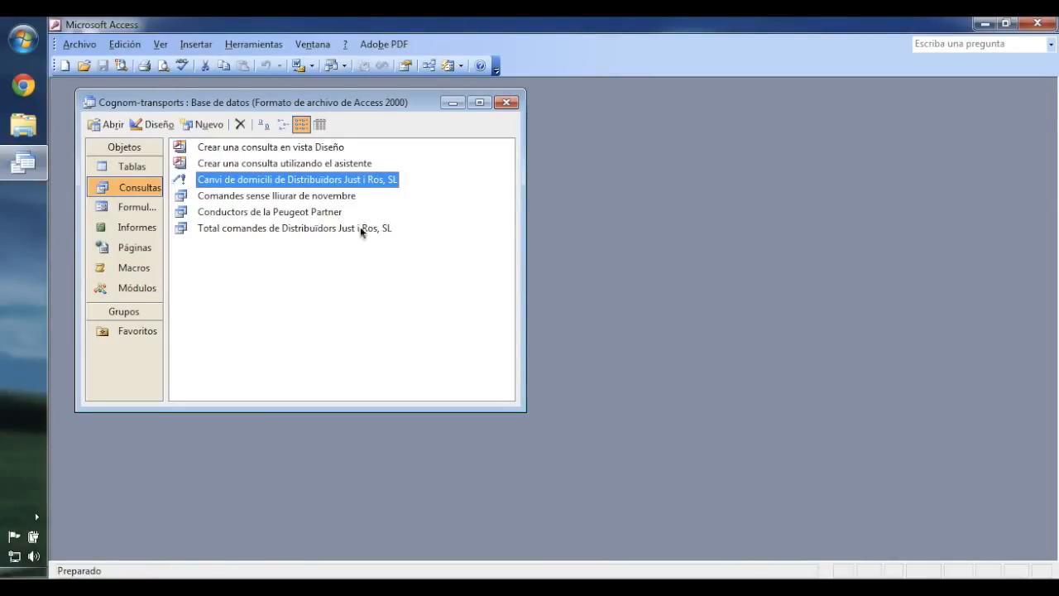
# Start a form with the form wizard using all fields of the Clients table and the columnar layout (En columnas)
pyautogui.click(138, 208)
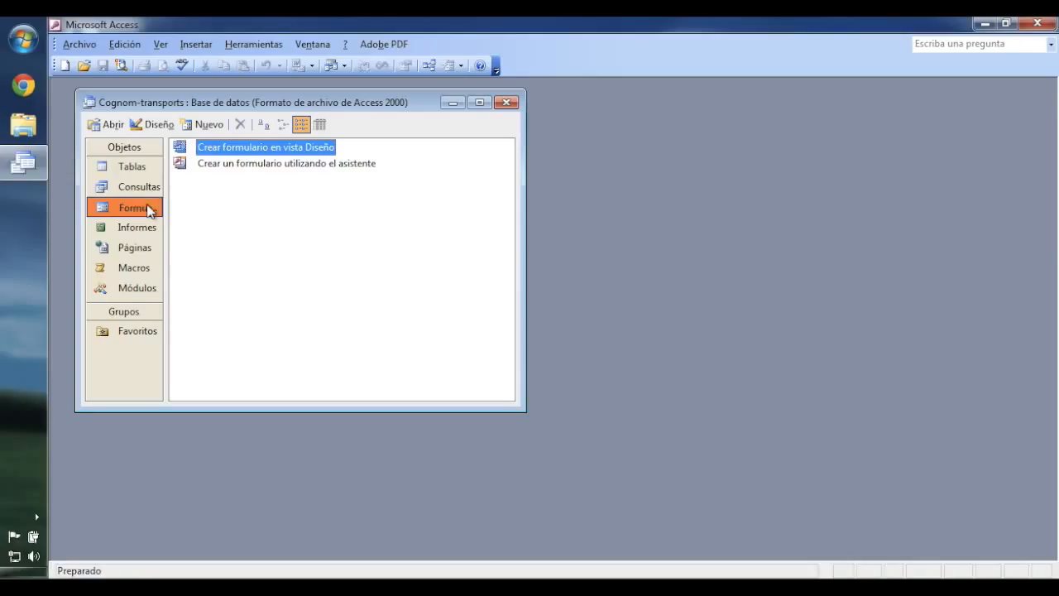
pyautogui.click(359, 169)
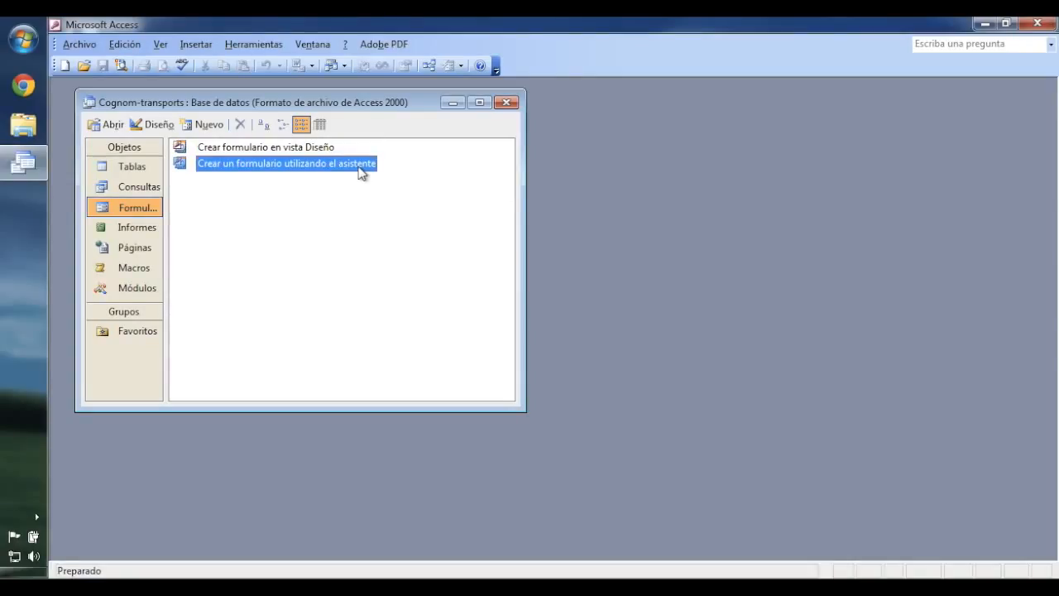
pyautogui.doubleClick(361, 170)
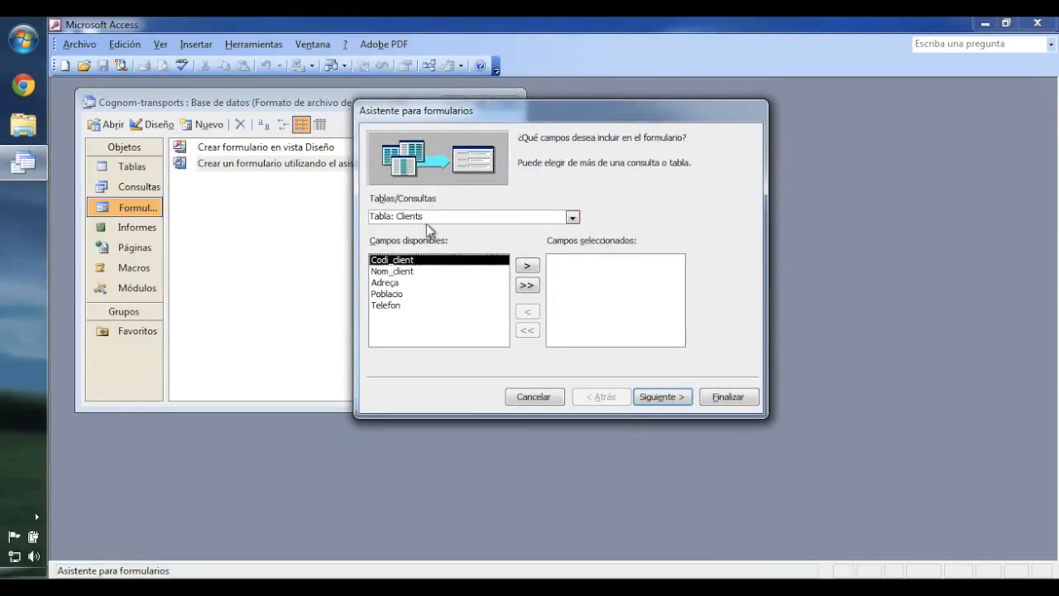
pyautogui.click(572, 217)
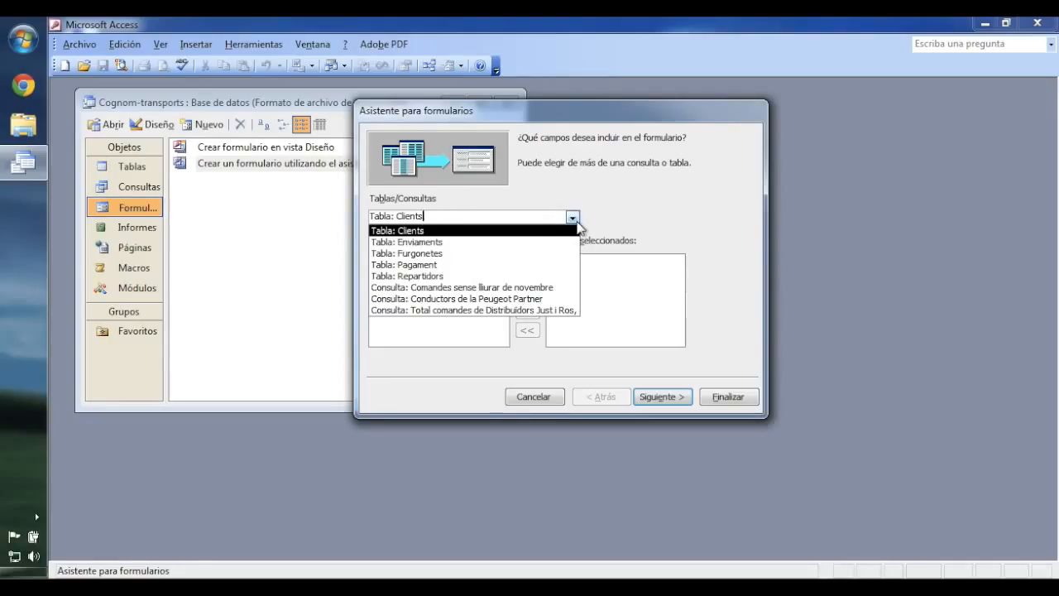
pyautogui.click(549, 231)
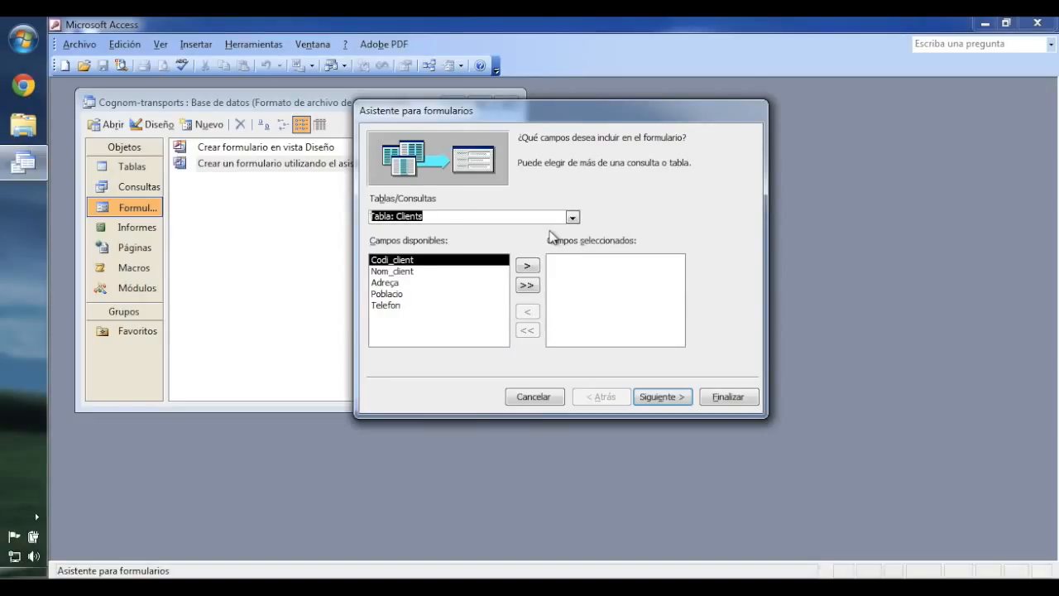
pyautogui.click(534, 286)
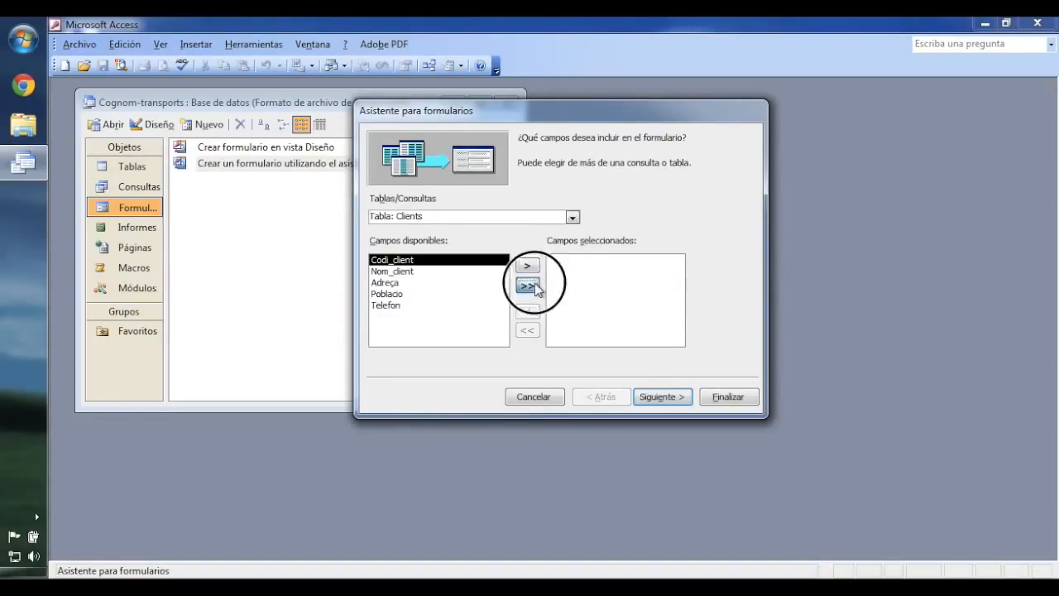
pyautogui.click(660, 398)
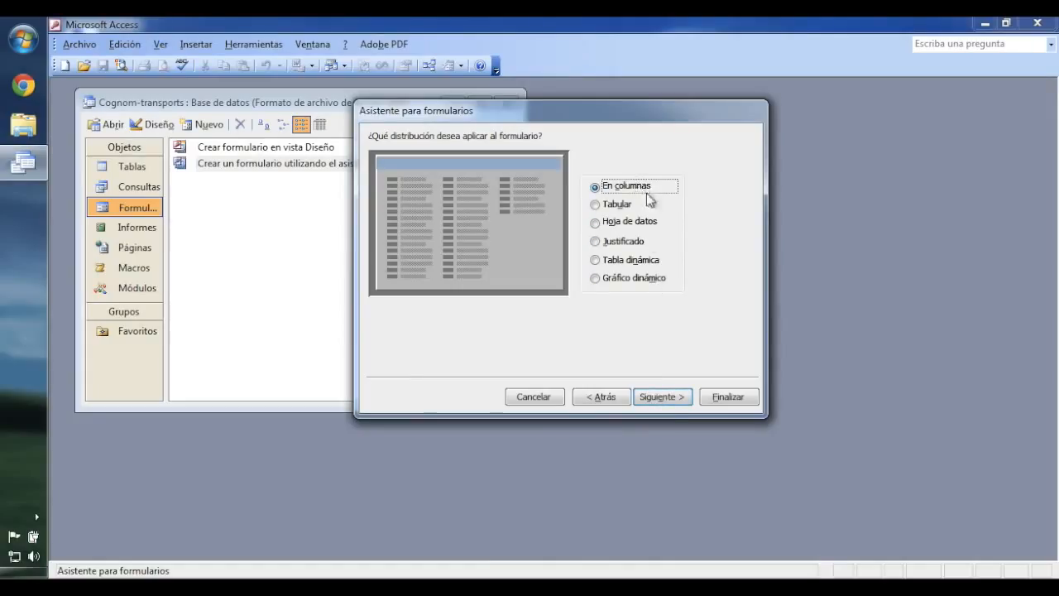
pyautogui.click(658, 400)
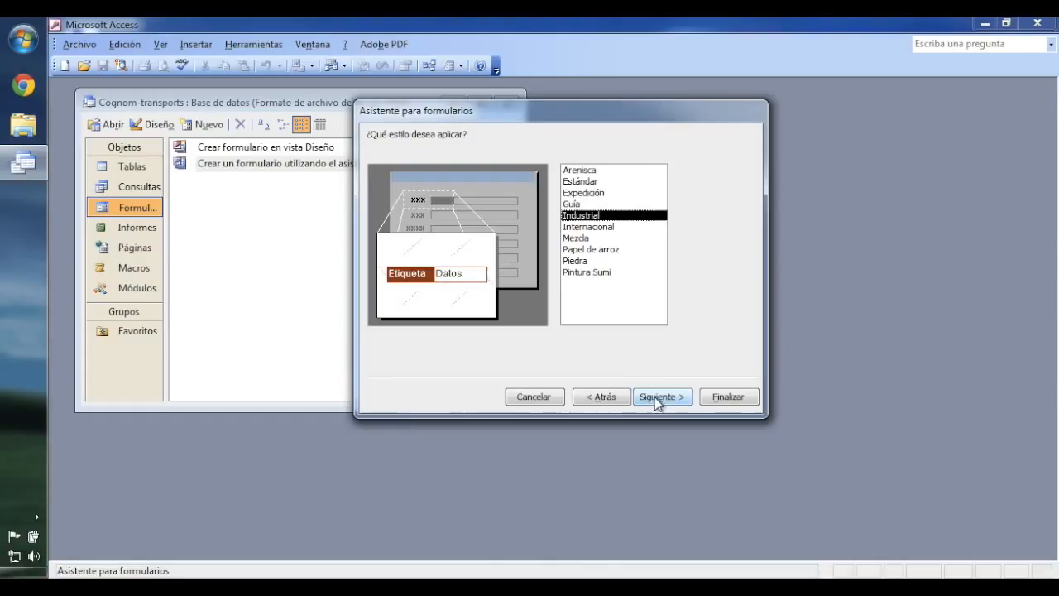
# Apply the Industrial style, keep the title Clients, and finish the form so it opens for viewing data
pyautogui.click(581, 240)
pyautogui.click(577, 181)
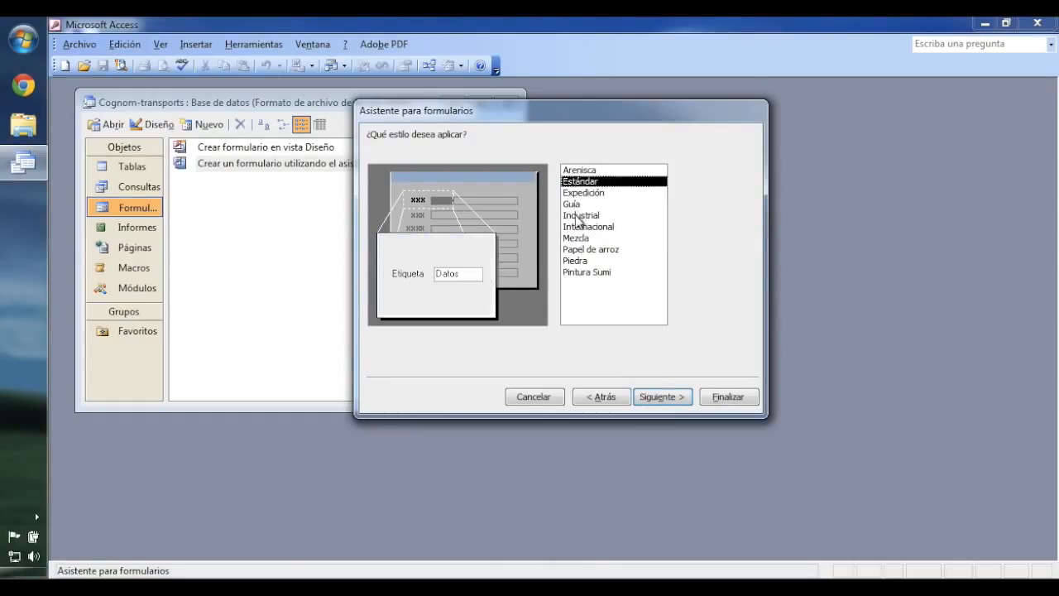
pyautogui.click(580, 215)
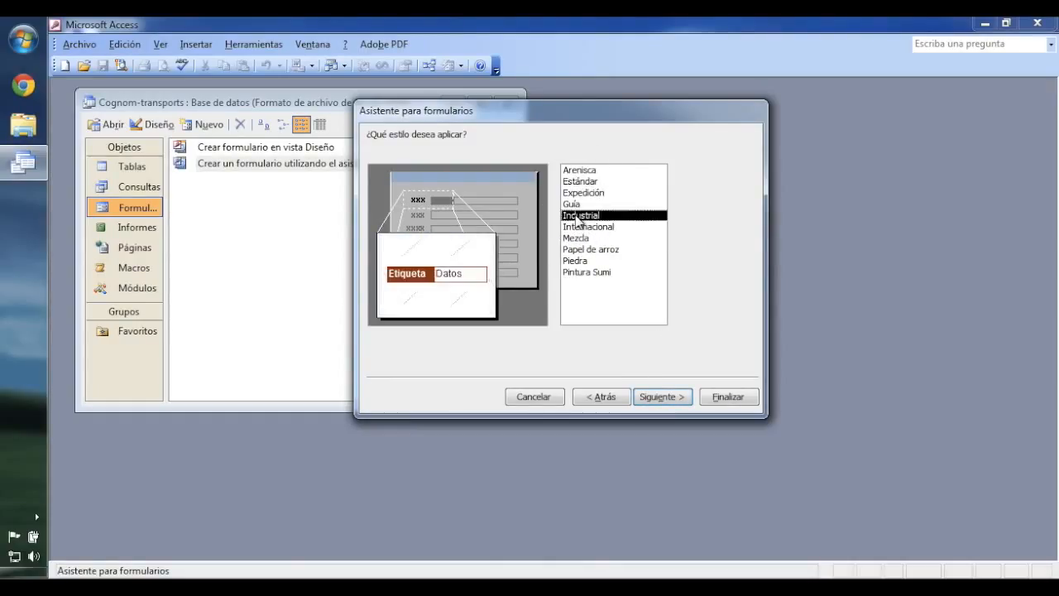
pyautogui.click(667, 401)
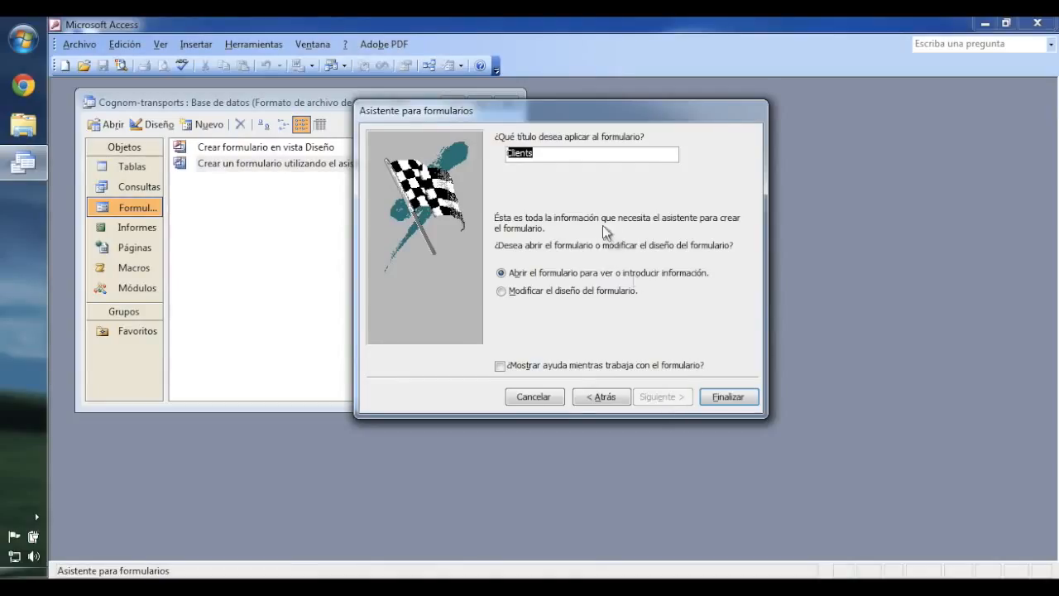
pyautogui.click(734, 400)
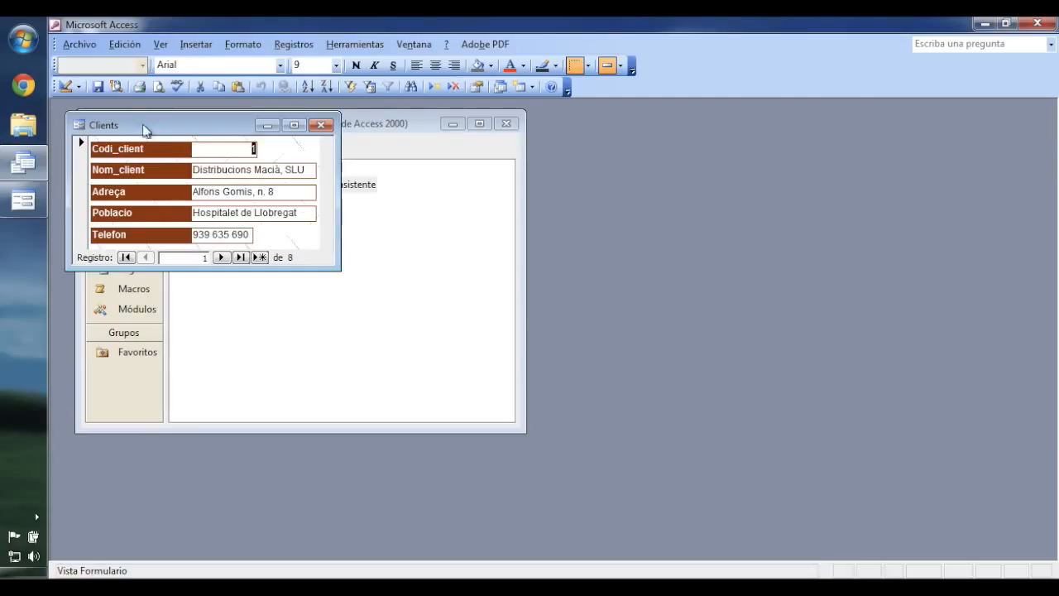
# Switch the Clients form to design view and enlarge its window
pyautogui.click(66, 87)
pyautogui.click(340, 269)
pyautogui.moveTo(340, 269); pyautogui.dragTo(770, 521)
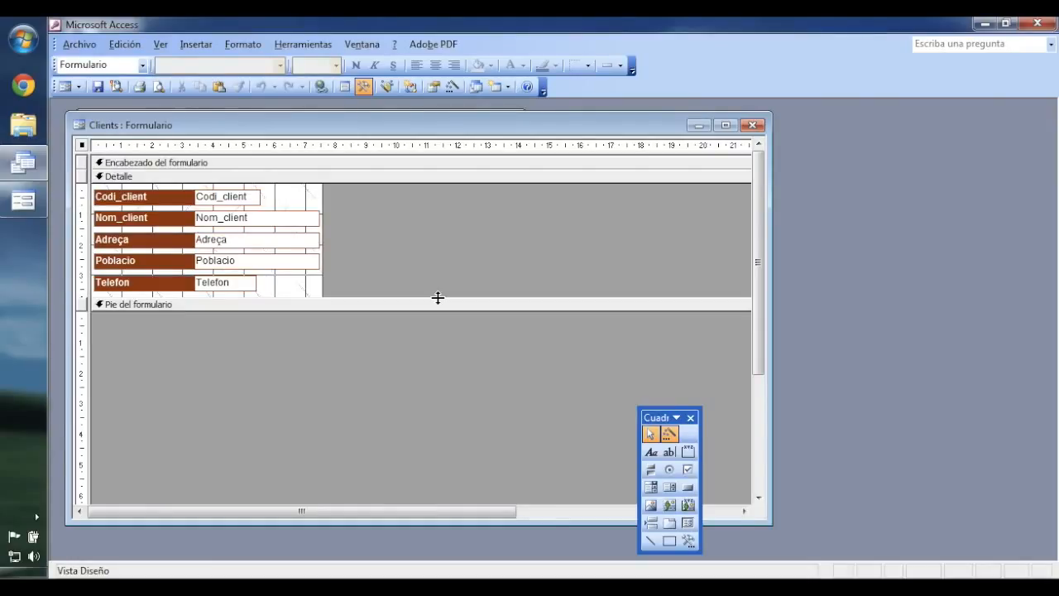
# Expand the form header section of the Clients form to about 2.4 cm high and select it
pyautogui.click(129, 169)
pyautogui.moveTo(128, 169); pyautogui.dragTo(126, 241)
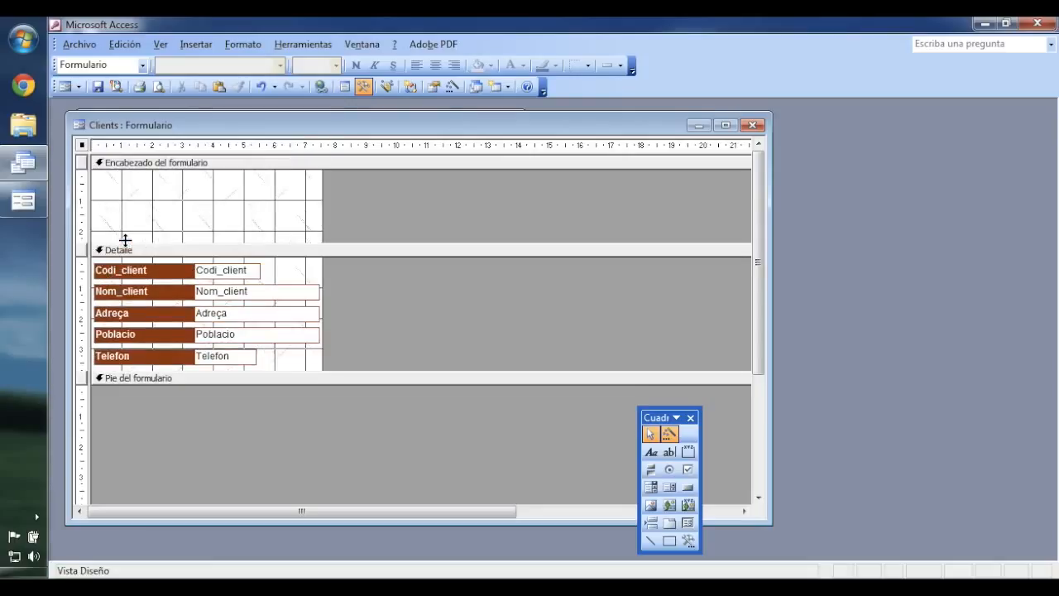
pyautogui.click(225, 203)
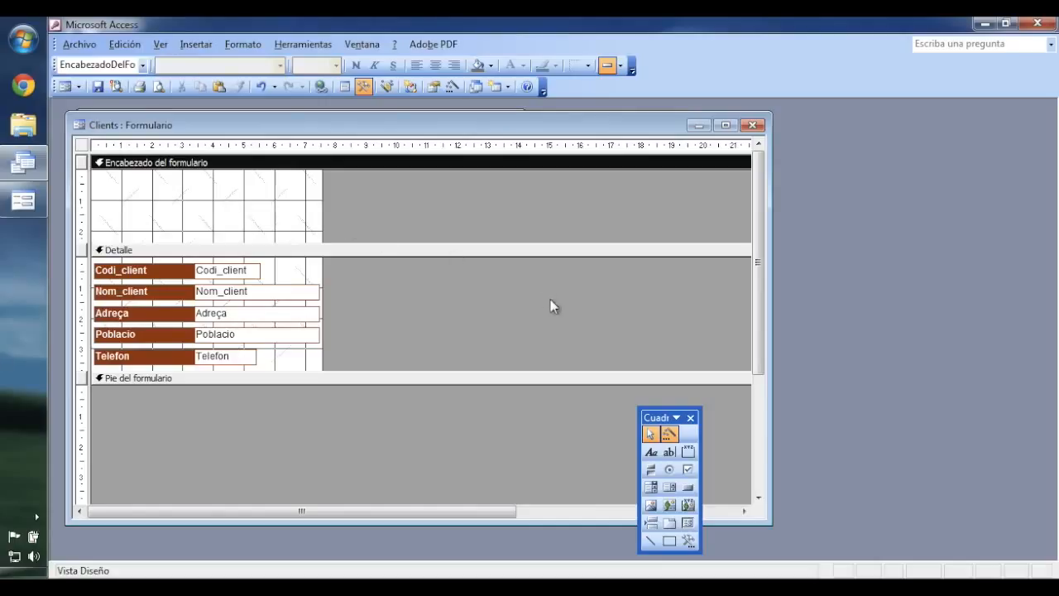
# Draw a label about 5 cm wide and 1.6 cm high in the form header with the text "Clients"
pyautogui.click(652, 453)
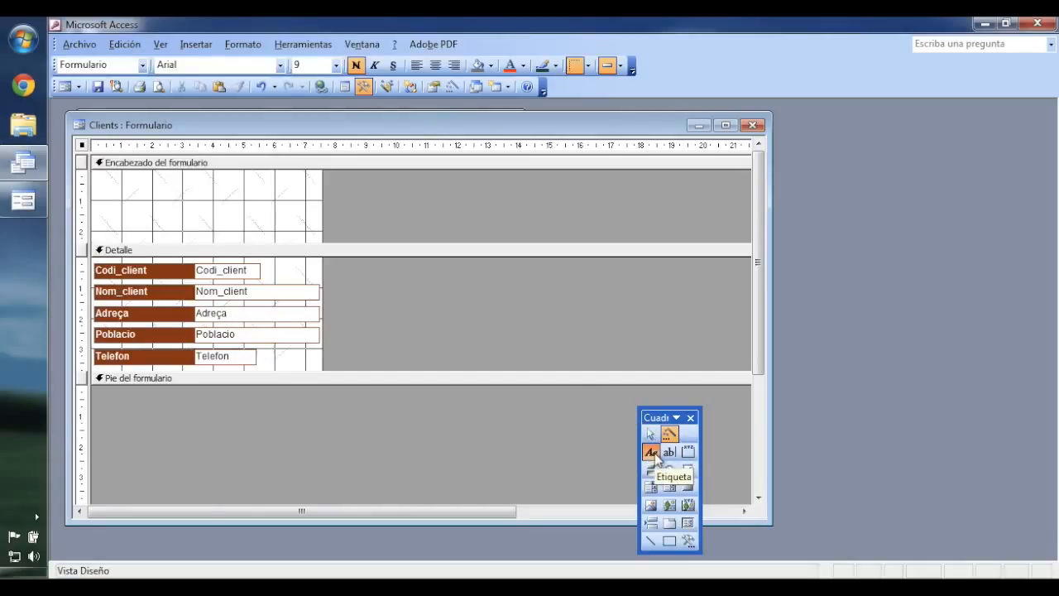
pyautogui.moveTo(118, 180); pyautogui.dragTo(271, 229)
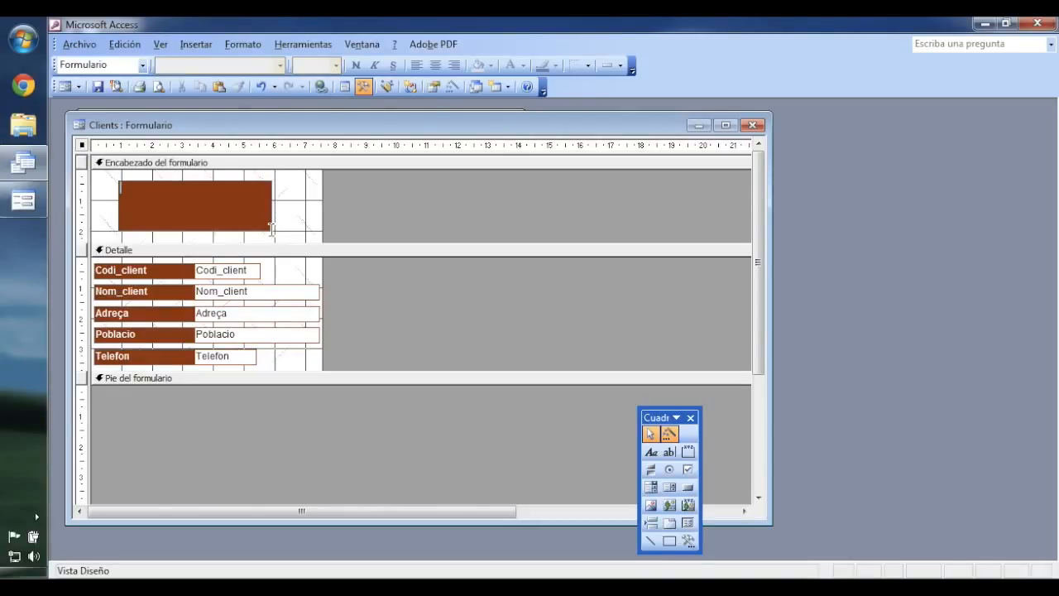
pyautogui.write('Clients')
pyautogui.click(293, 217)
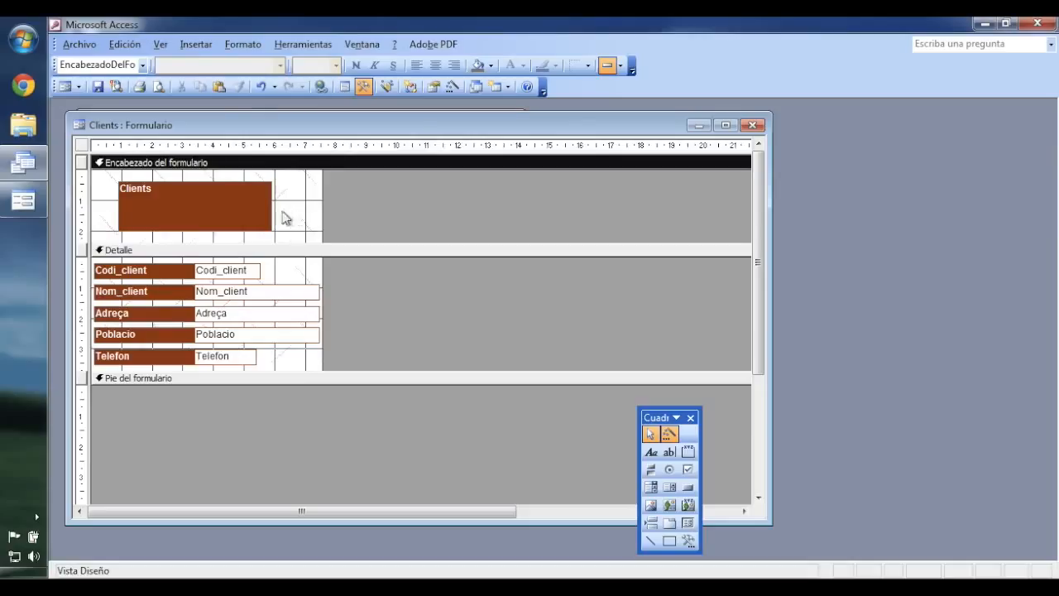
# Set the font of the Clients title label in the header to Verdana, size 18
pyautogui.click(254, 211)
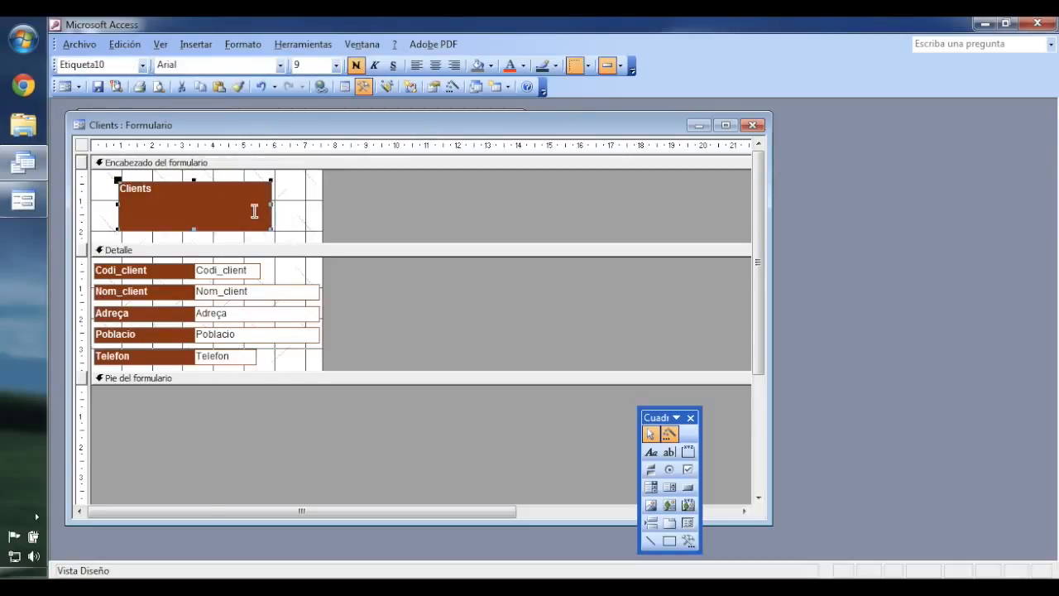
pyautogui.click(169, 182)
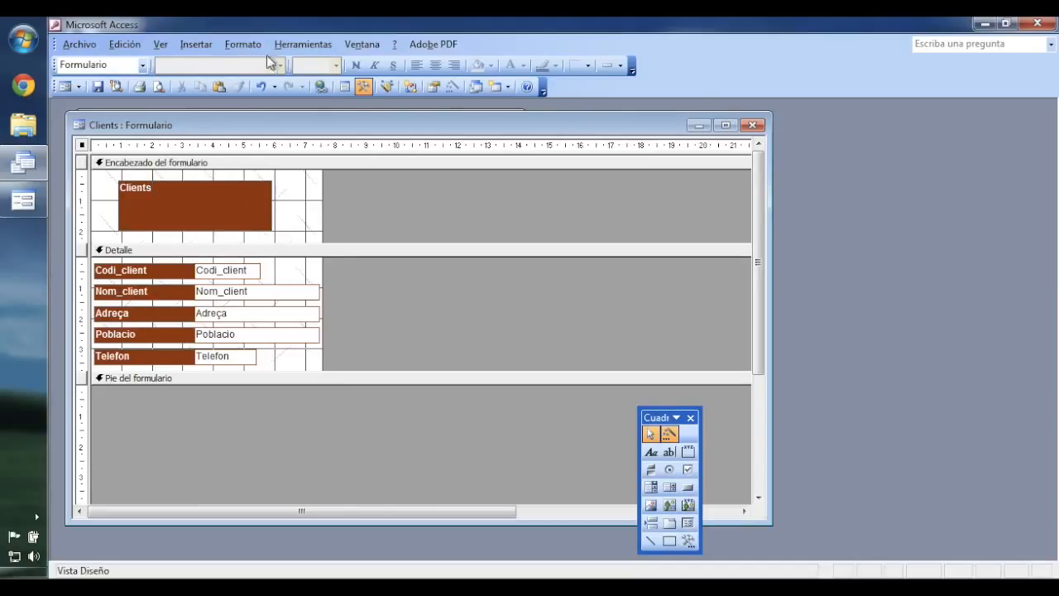
pyautogui.click(293, 202)
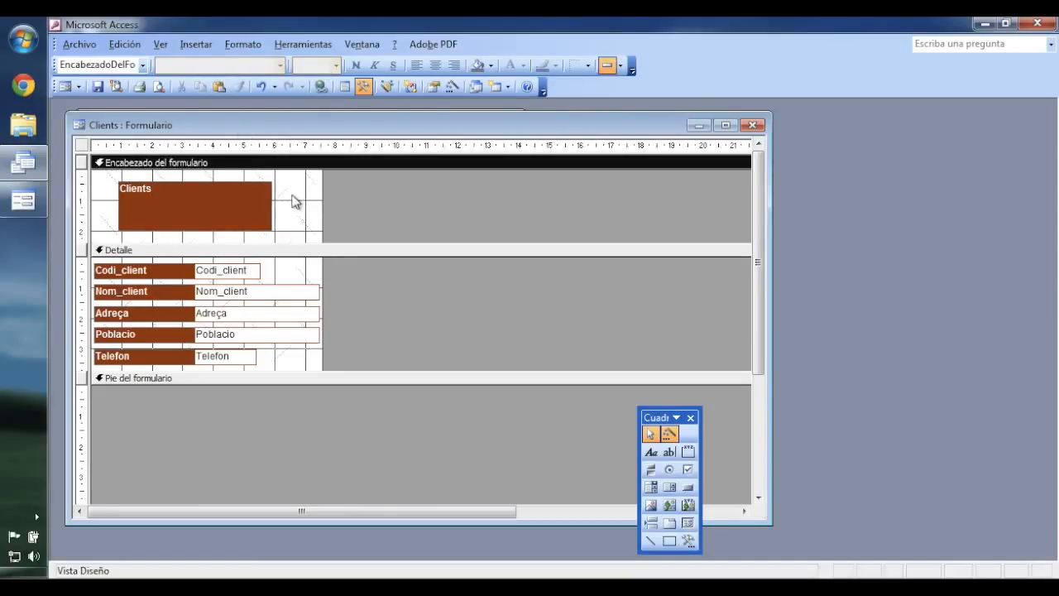
pyautogui.click(251, 206)
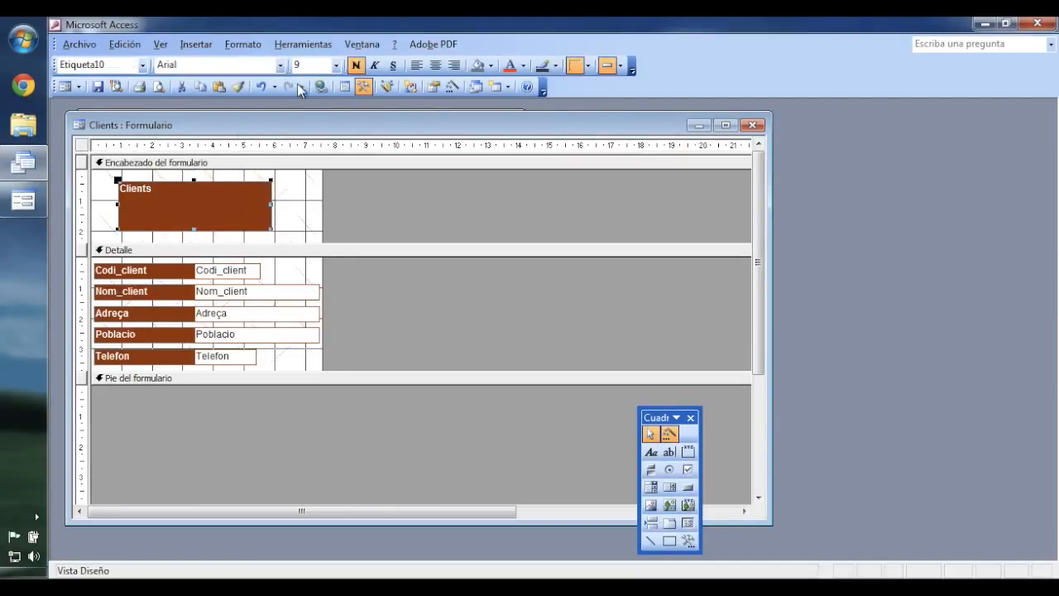
pyautogui.click(282, 67)
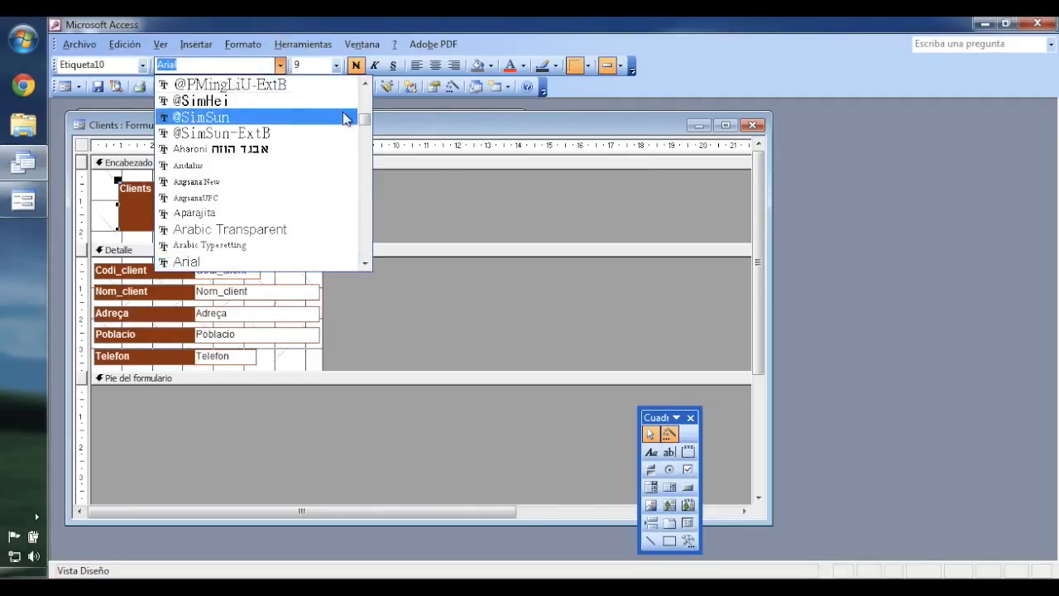
pyautogui.write('Verdana')
pyautogui.click(288, 154)
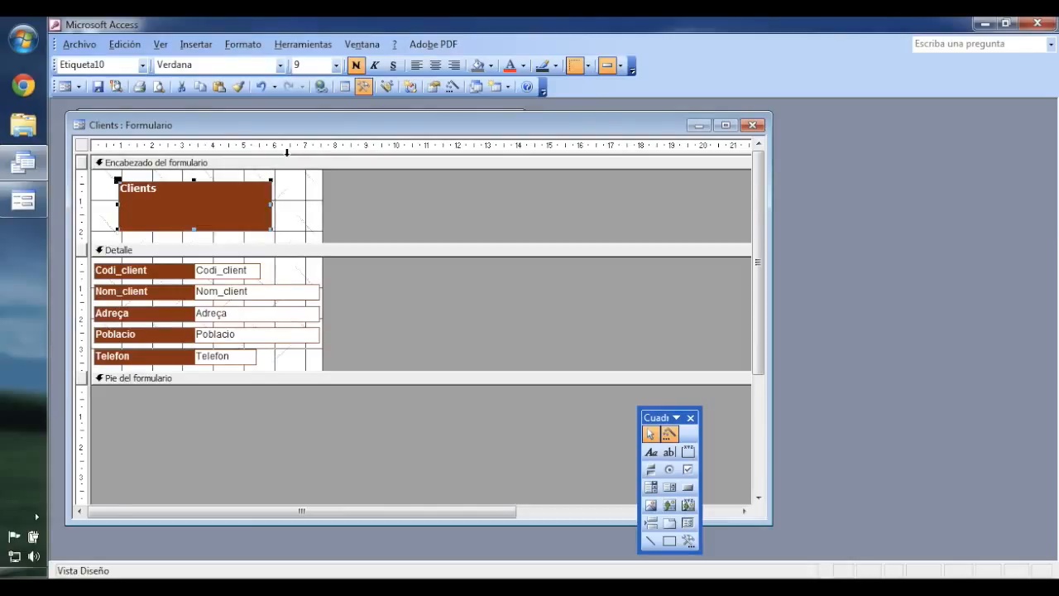
pyautogui.click(336, 65)
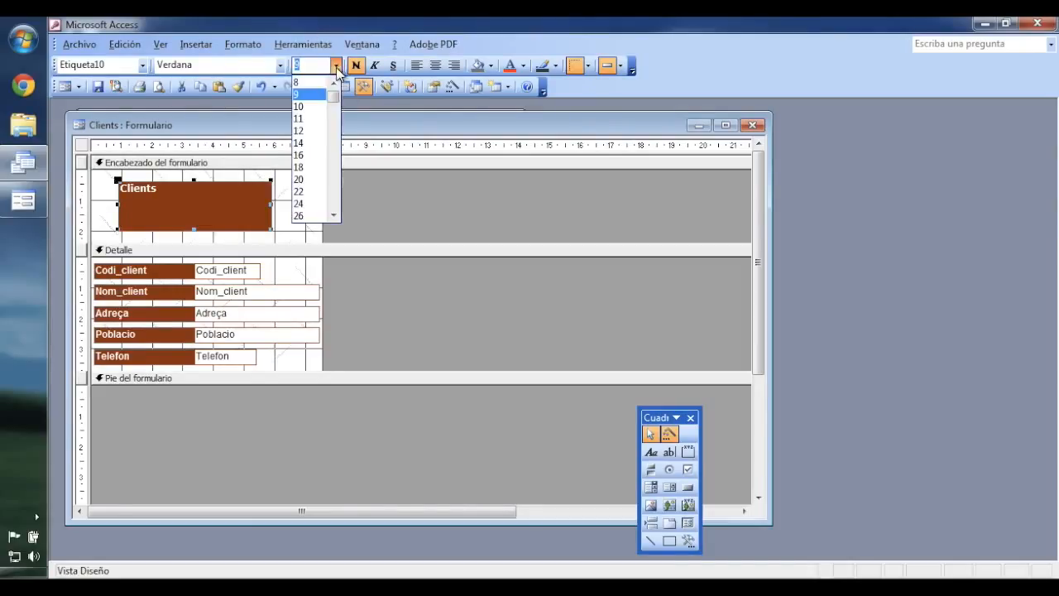
pyautogui.click(318, 167)
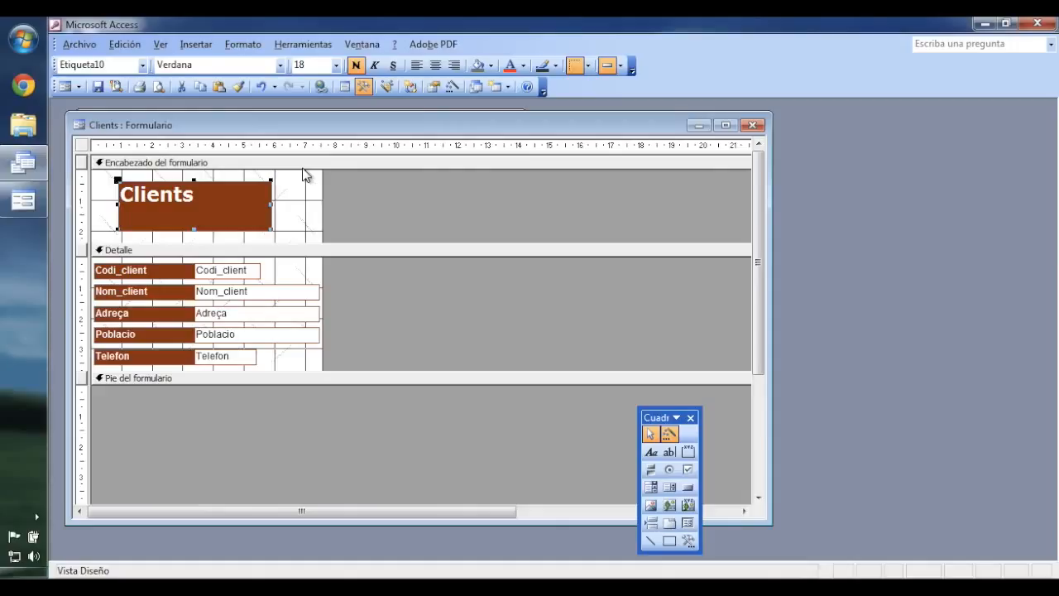
# Center the text of the Clients title label and keep it bold
pyautogui.click(436, 66)
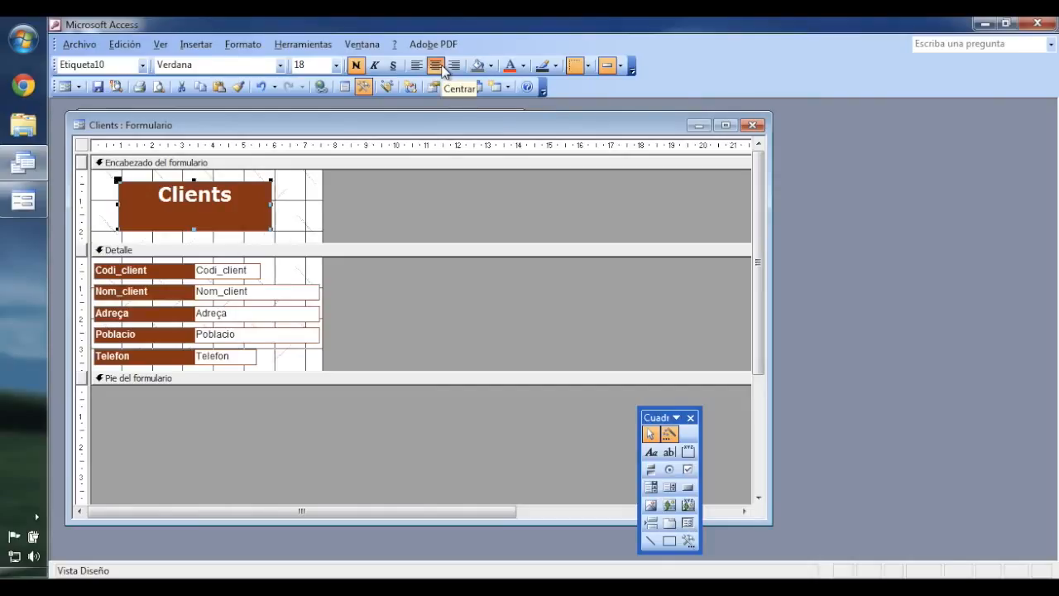
pyautogui.click(356, 66)
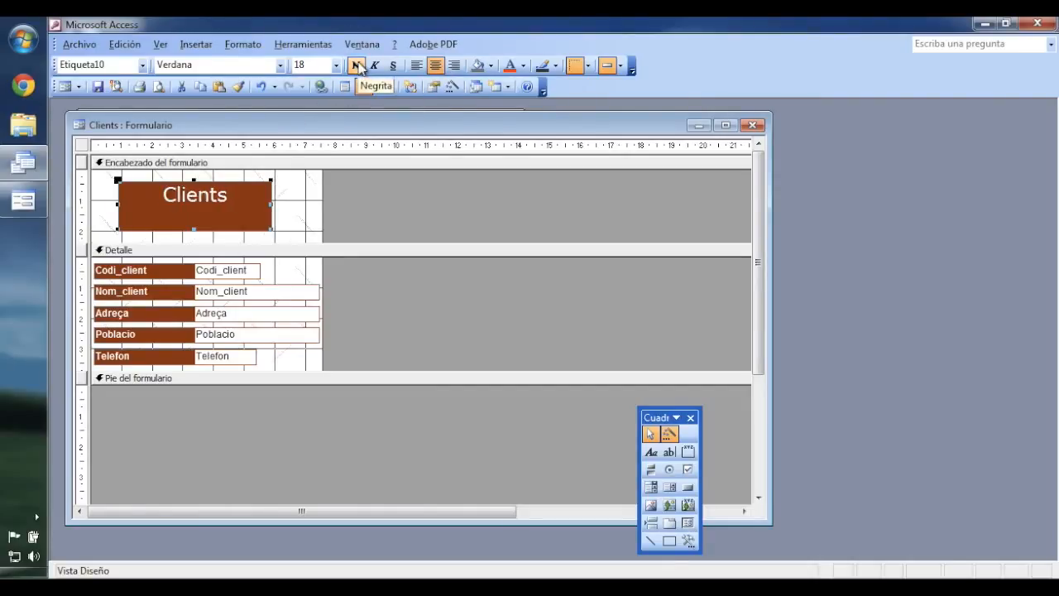
pyautogui.click(356, 66)
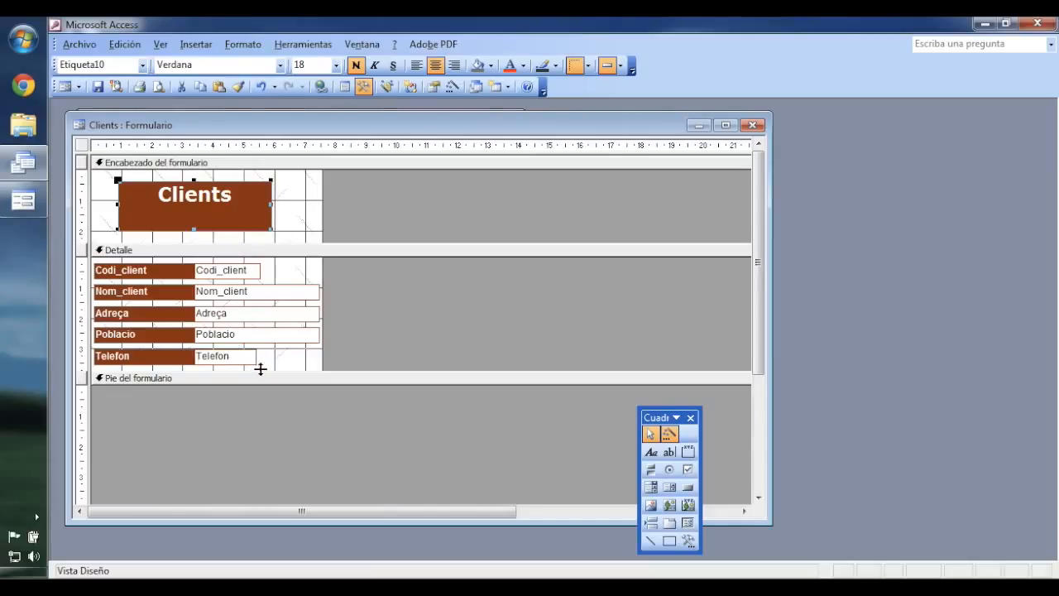
# Widen the form to about 18.6 cm and move the Adreça, Poblacio and Telefon fields into a second column beside the others
pyautogui.moveTo(322, 278); pyautogui.dragTo(659, 297)
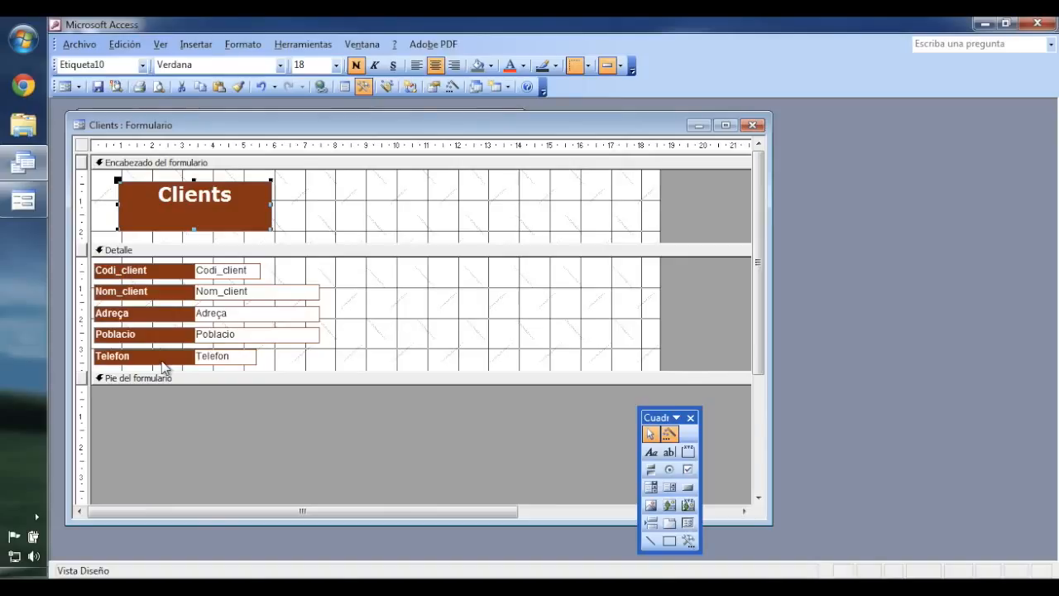
pyautogui.moveTo(365, 306); pyautogui.dragTo(80, 372)
pyautogui.moveTo(219, 333); pyautogui.dragTo(502, 298)
# Move the Codi_client and Nom_client fields together slightly down in the detail section
pyautogui.moveTo(348, 317); pyautogui.dragTo(85, 249)
pyautogui.moveTo(135, 289); pyautogui.dragTo(141, 306)
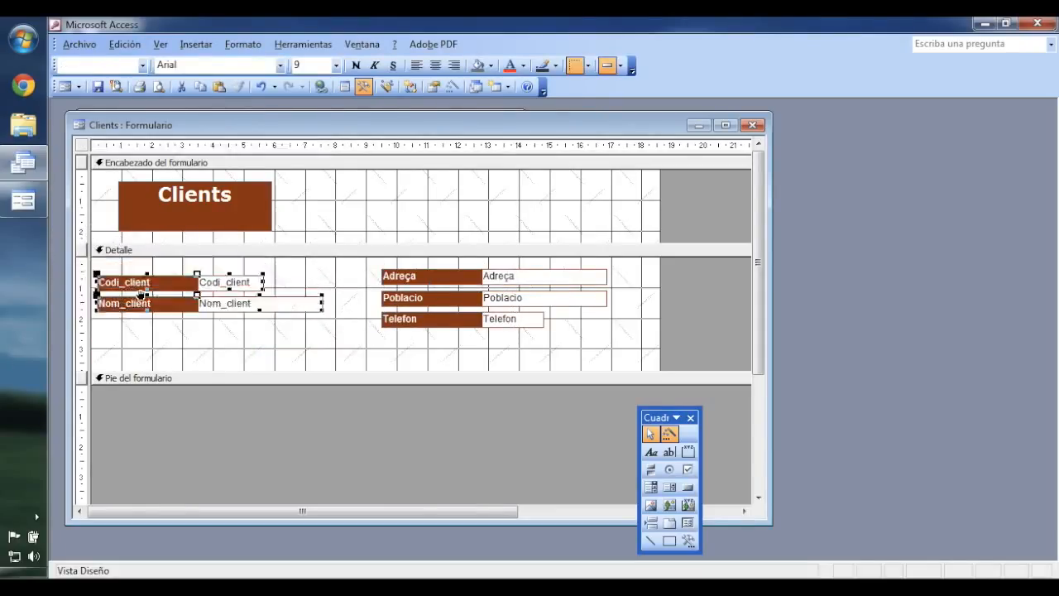
pyautogui.click(192, 350)
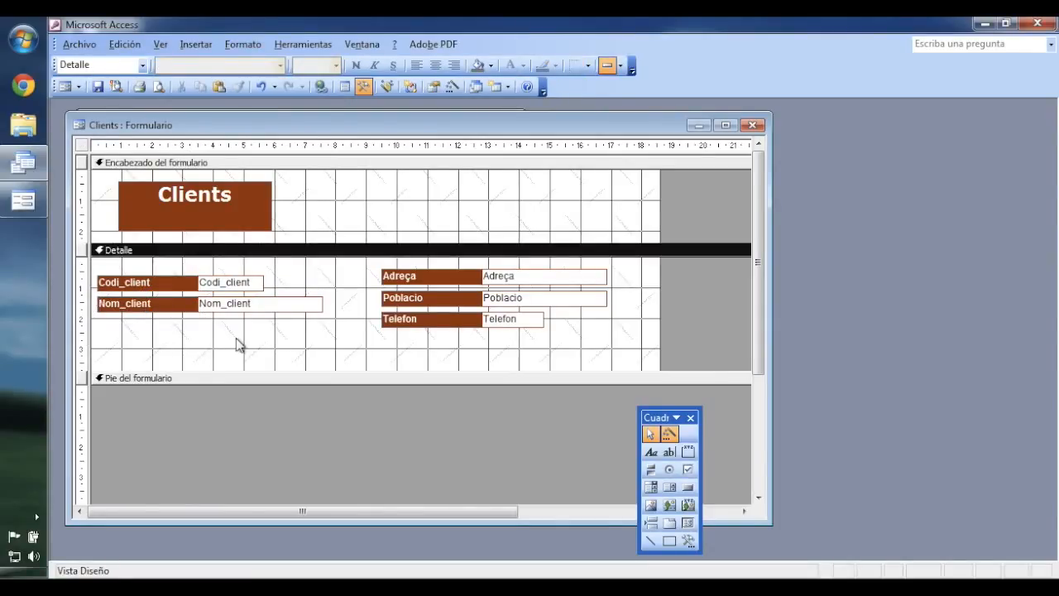
# Set the font of the Codi_client label to Verdana, size 12
pyautogui.click(189, 281)
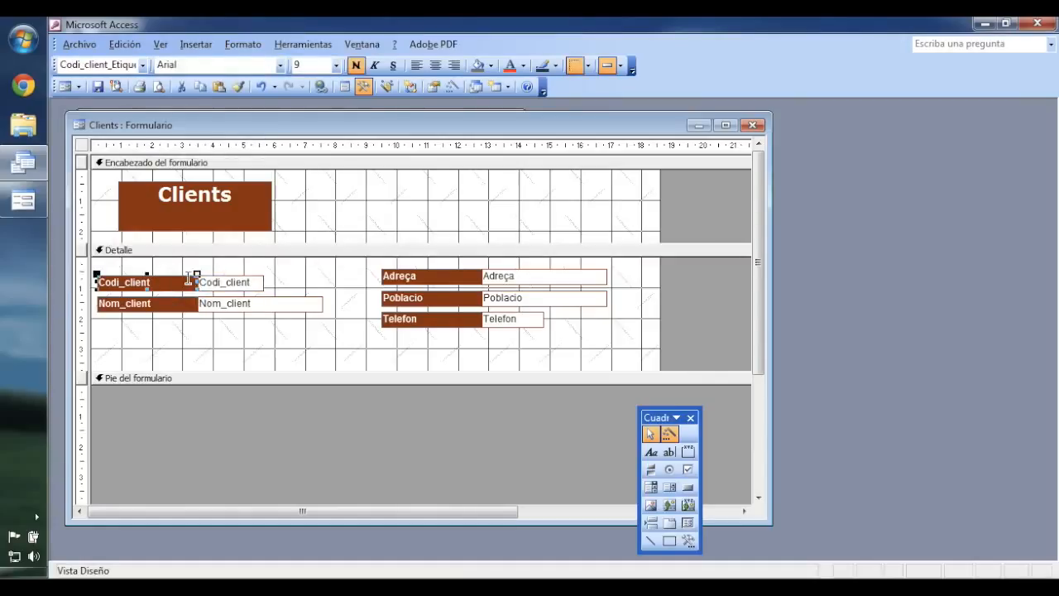
pyautogui.click(280, 65)
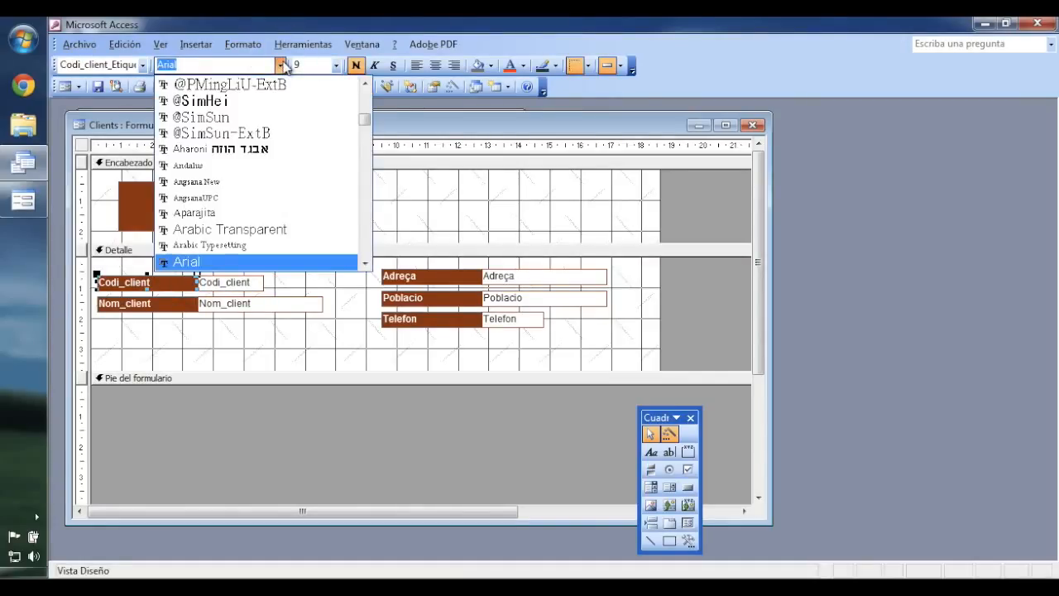
pyautogui.write('V')
pyautogui.click(212, 149)
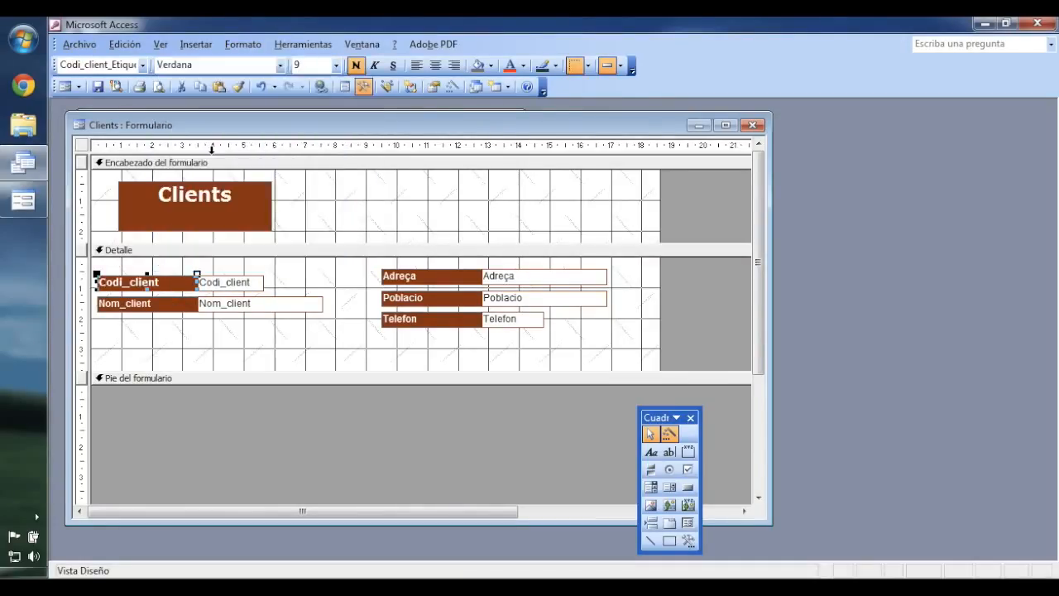
pyautogui.click(336, 65)
pyautogui.click(318, 131)
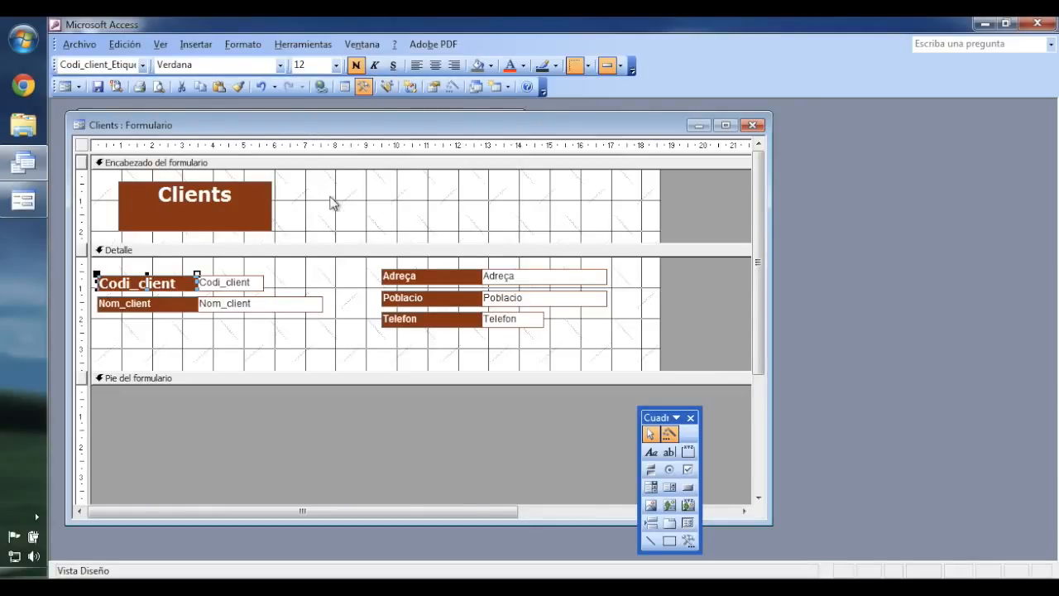
# Set the font of the Codi_client text box to Verdana, size 12
pyautogui.click(217, 287)
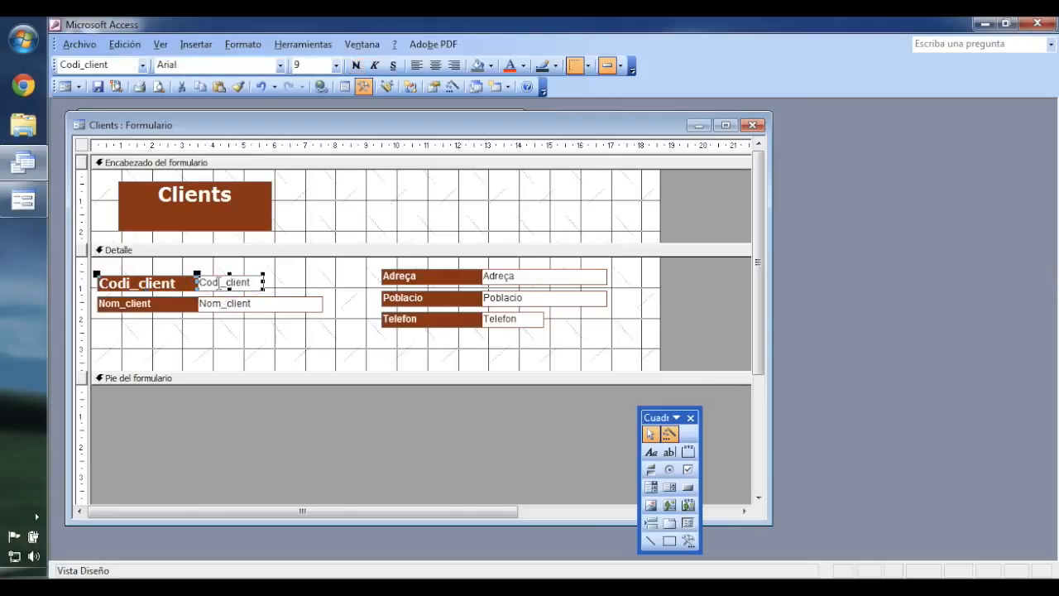
pyautogui.click(280, 64)
pyautogui.write('V')
pyautogui.click(225, 157)
pyautogui.click(336, 64)
pyautogui.click(313, 144)
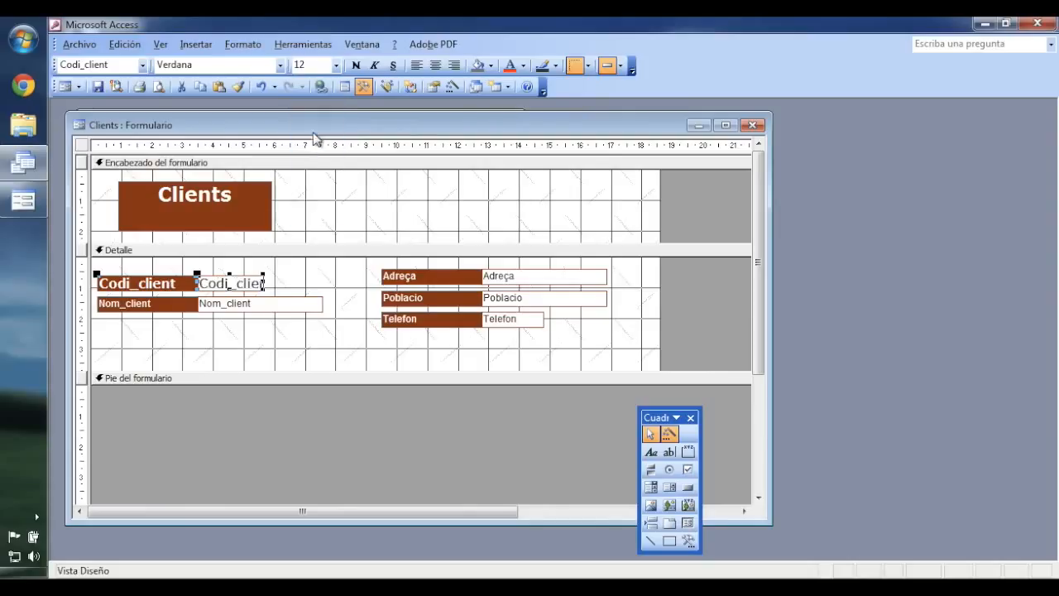
pyautogui.click(307, 279)
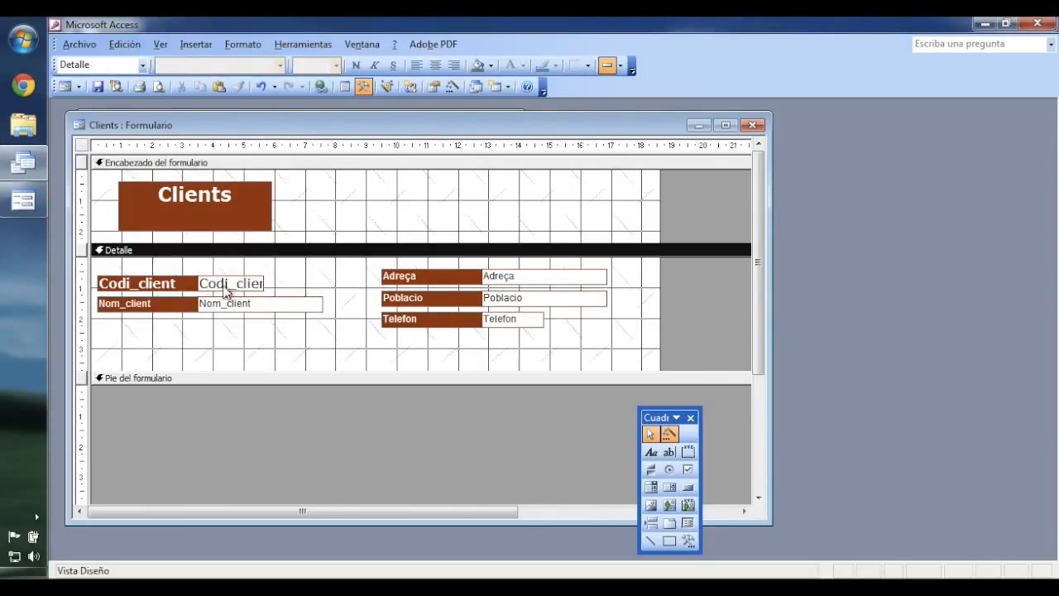
# Set the font of the Nom_client label to Verdana, size 12
pyautogui.click(137, 303)
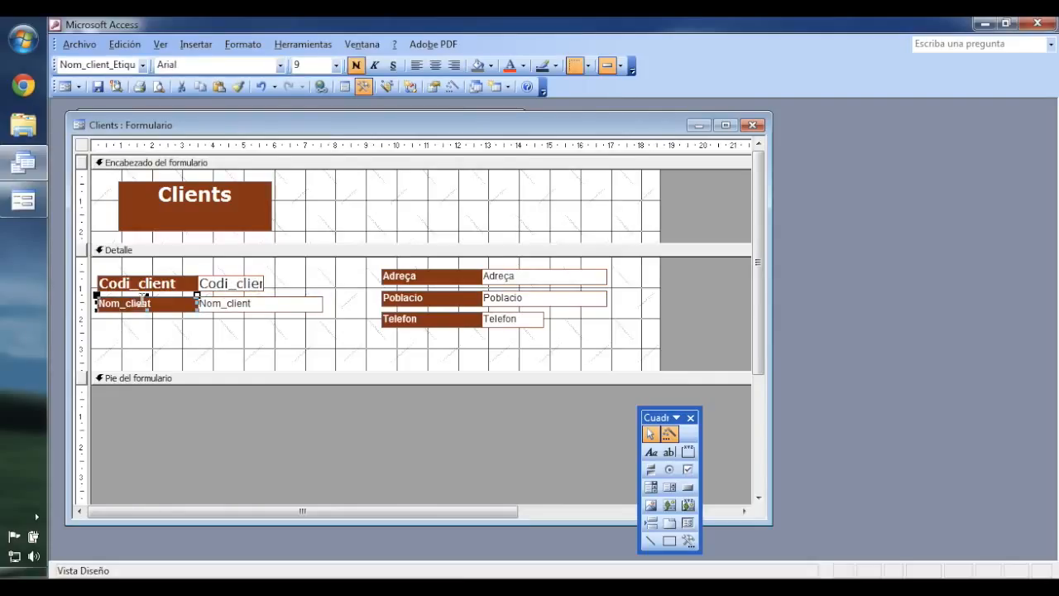
pyautogui.click(279, 65)
pyautogui.write('Vani')
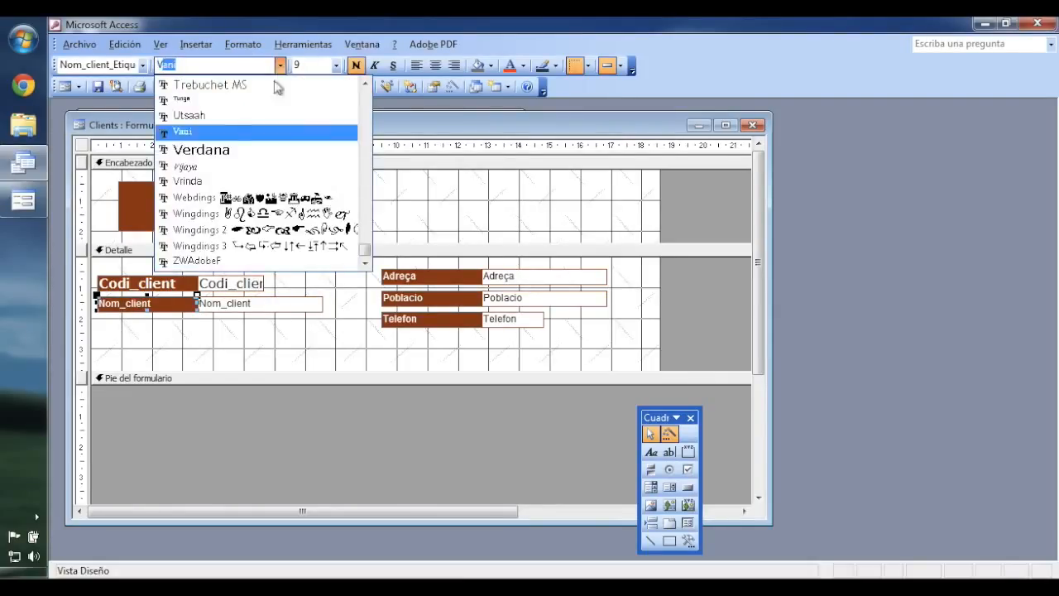
pyautogui.click(251, 151)
pyautogui.click(336, 65)
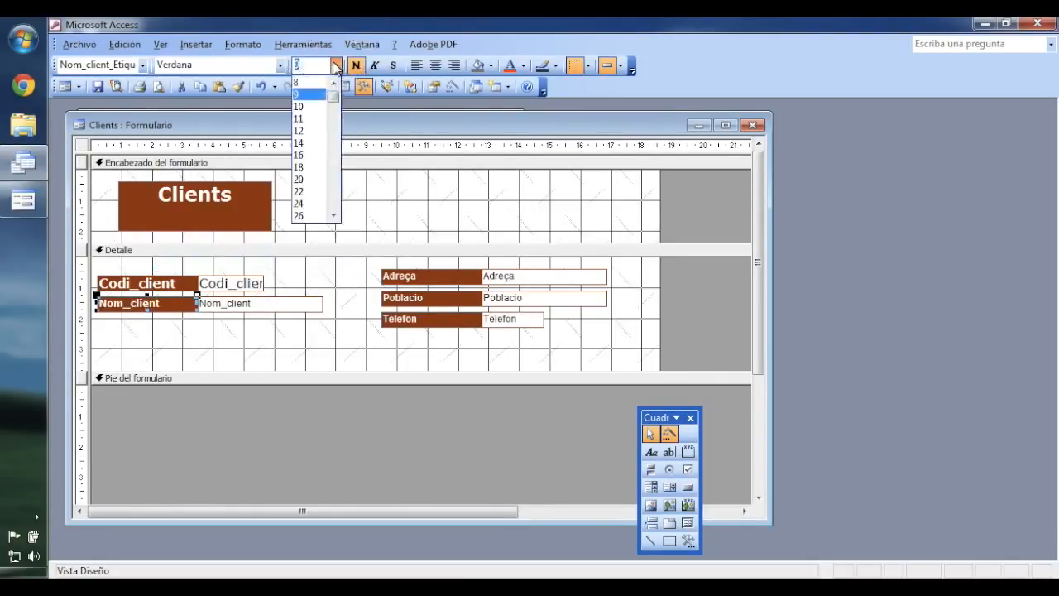
pyautogui.click(313, 133)
# Set the font of the Nom_client text box to Verdana, size 12
pyautogui.click(256, 303)
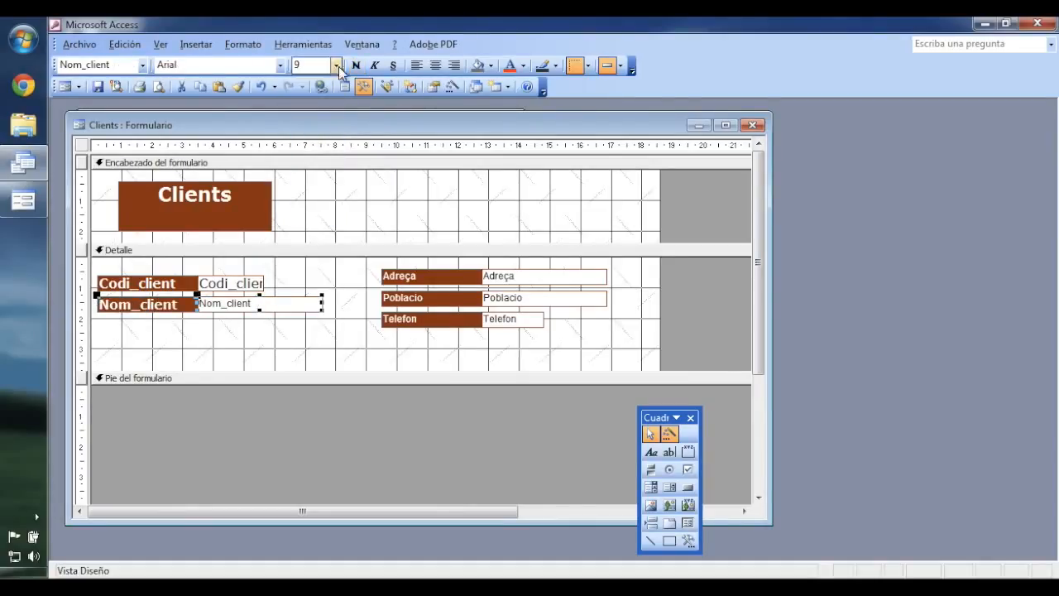
pyautogui.click(280, 64)
pyautogui.write('Vani')
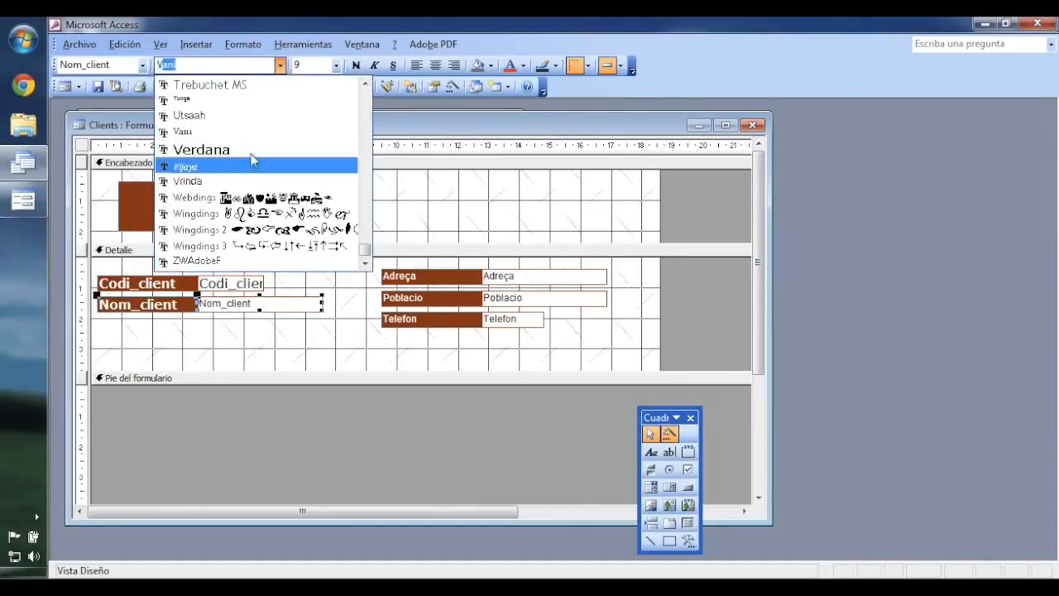
pyautogui.click(253, 148)
pyautogui.click(336, 64)
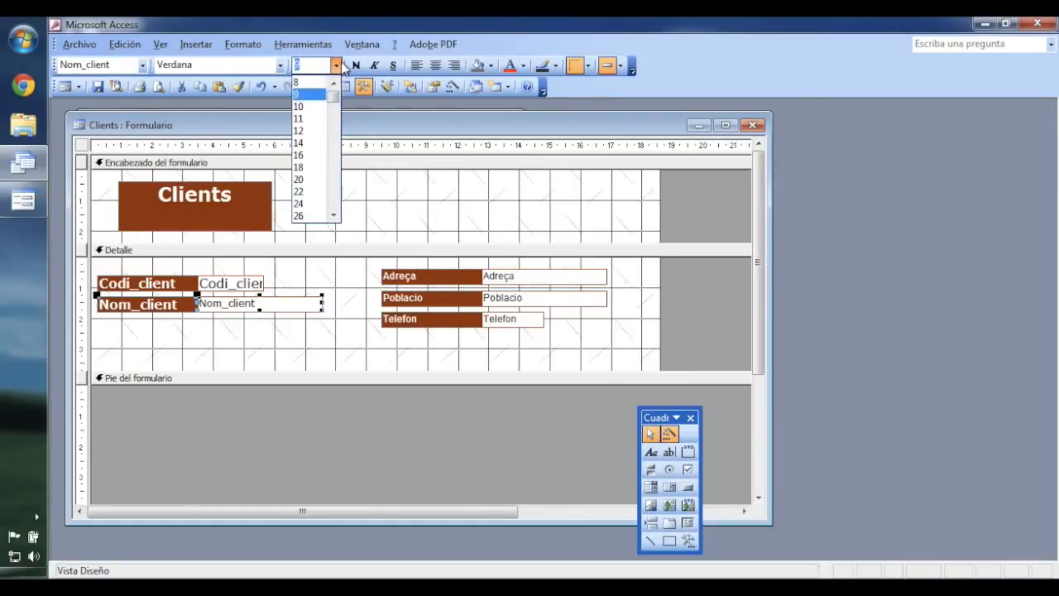
pyautogui.click(318, 132)
pyautogui.click(313, 349)
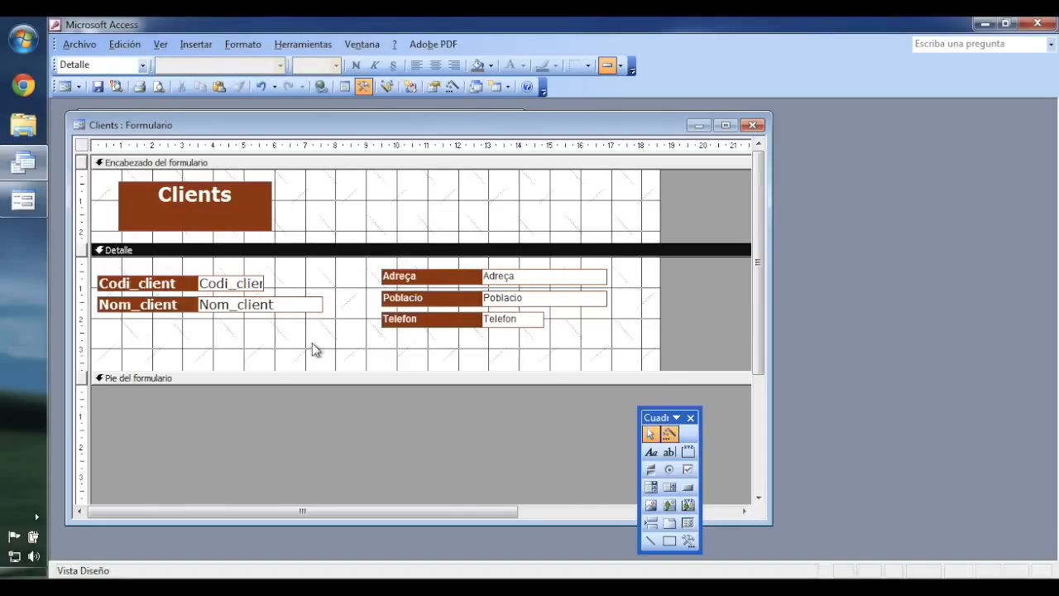
# Set the font of the Adreça label to Verdana, size 10
pyautogui.click(423, 278)
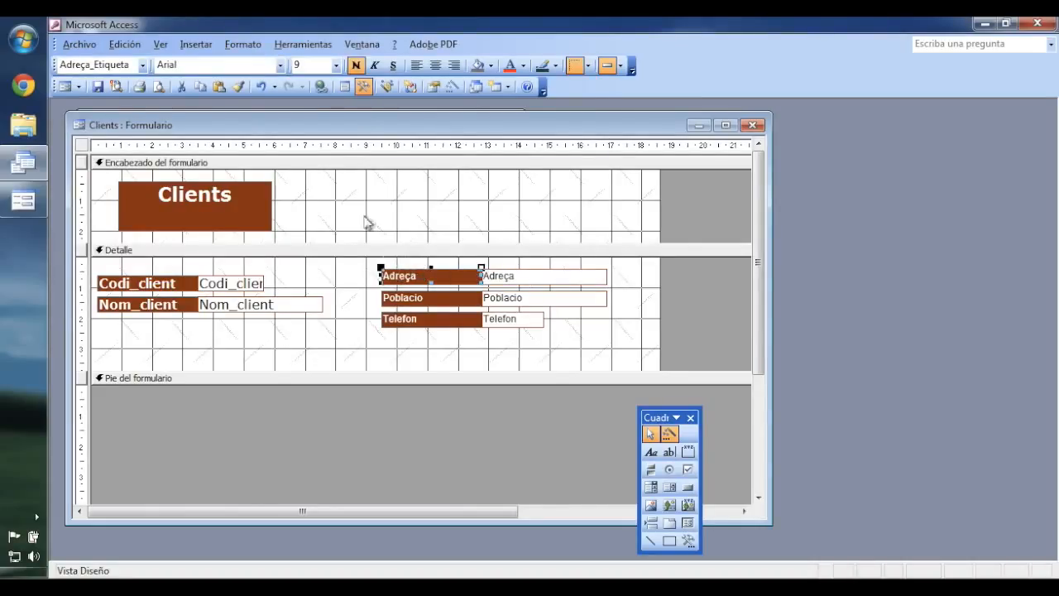
pyautogui.click(280, 65)
pyautogui.write('v')
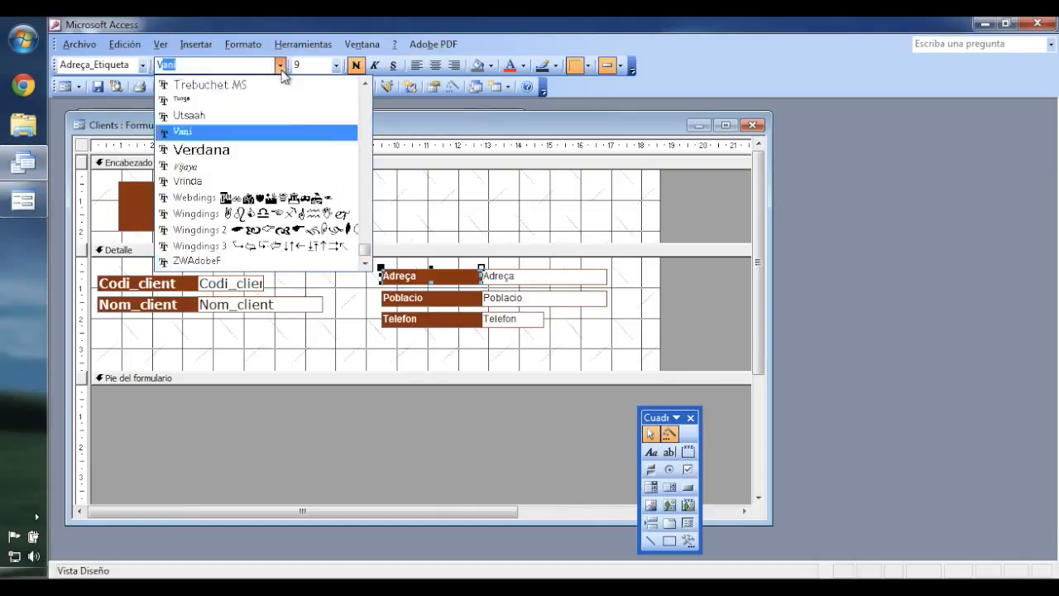
pyautogui.click(236, 151)
pyautogui.click(337, 66)
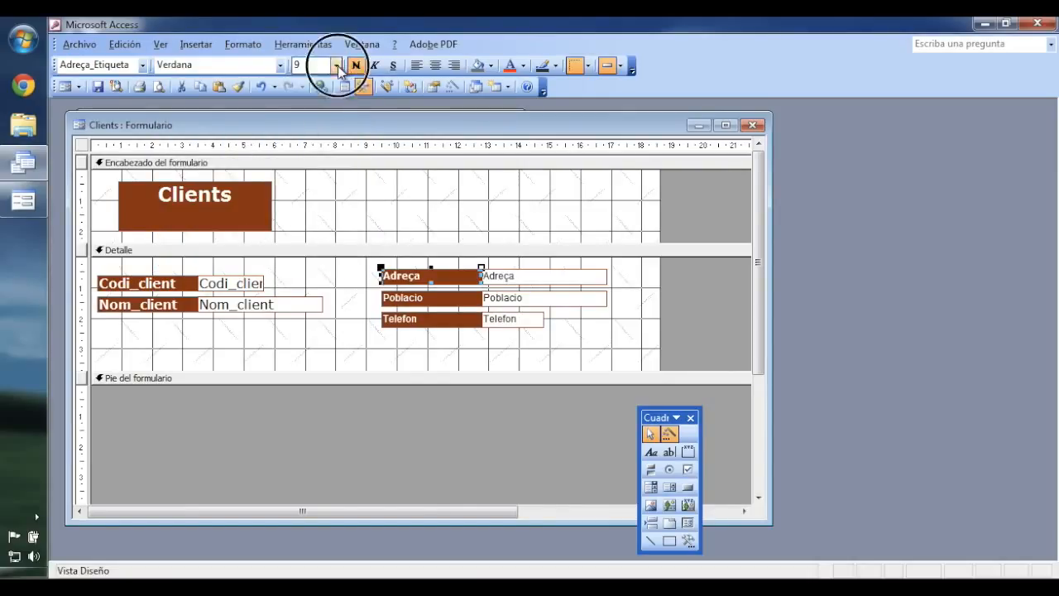
pyautogui.click(325, 116)
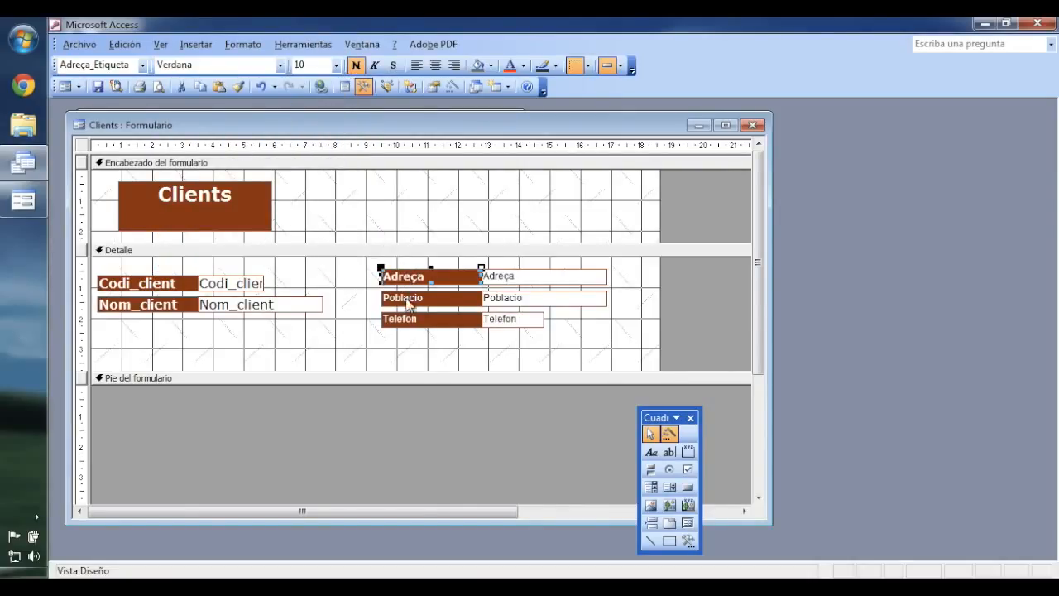
# Set the font of the Adreça text box to Verdana, size 10
pyautogui.click(515, 286)
pyautogui.click(280, 64)
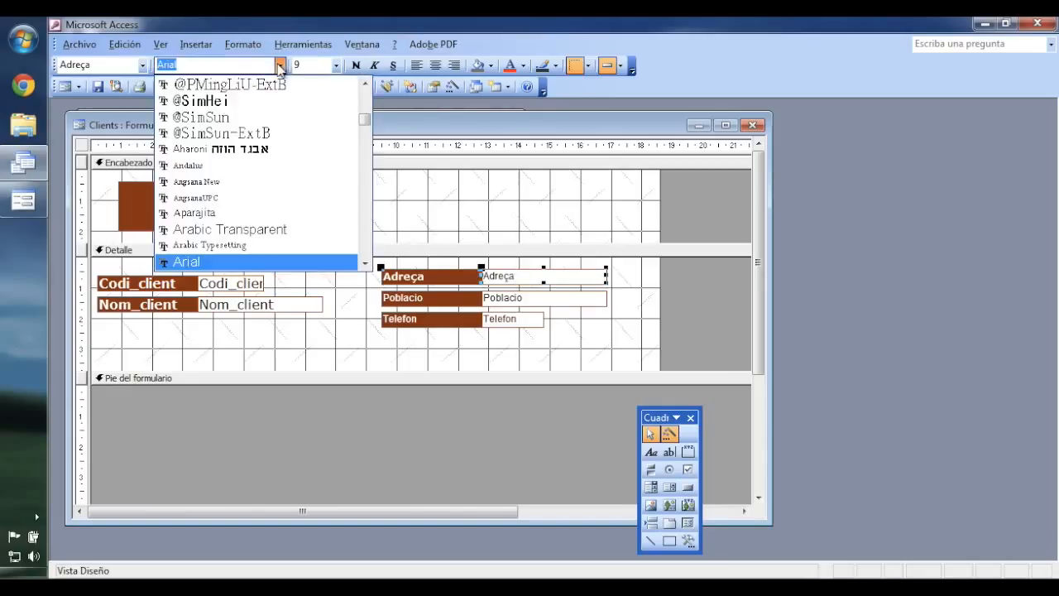
pyautogui.scroll(-15, 248, 165)
pyautogui.click(224, 151)
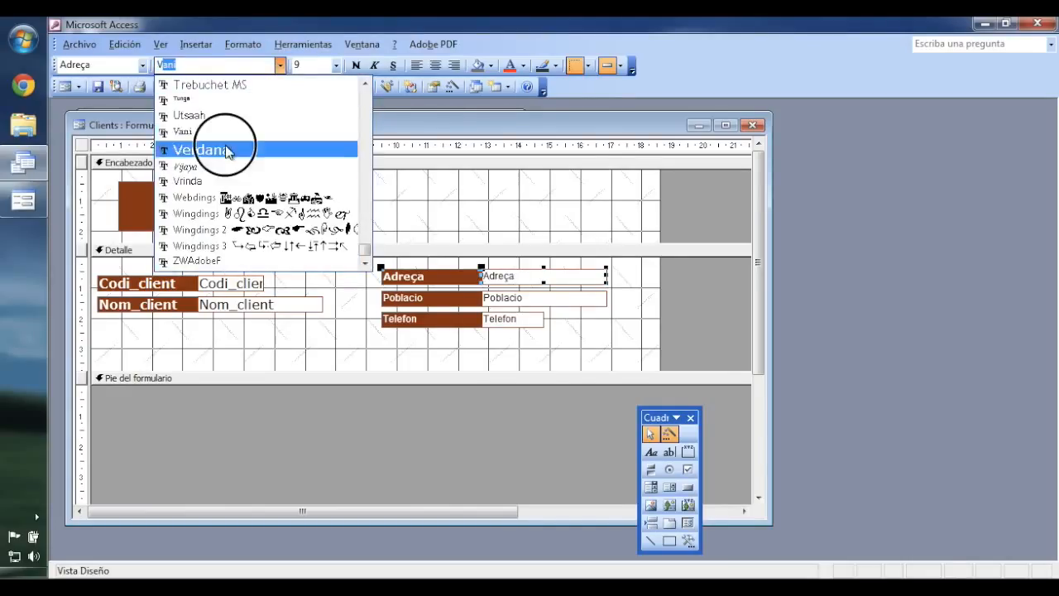
pyautogui.click(336, 65)
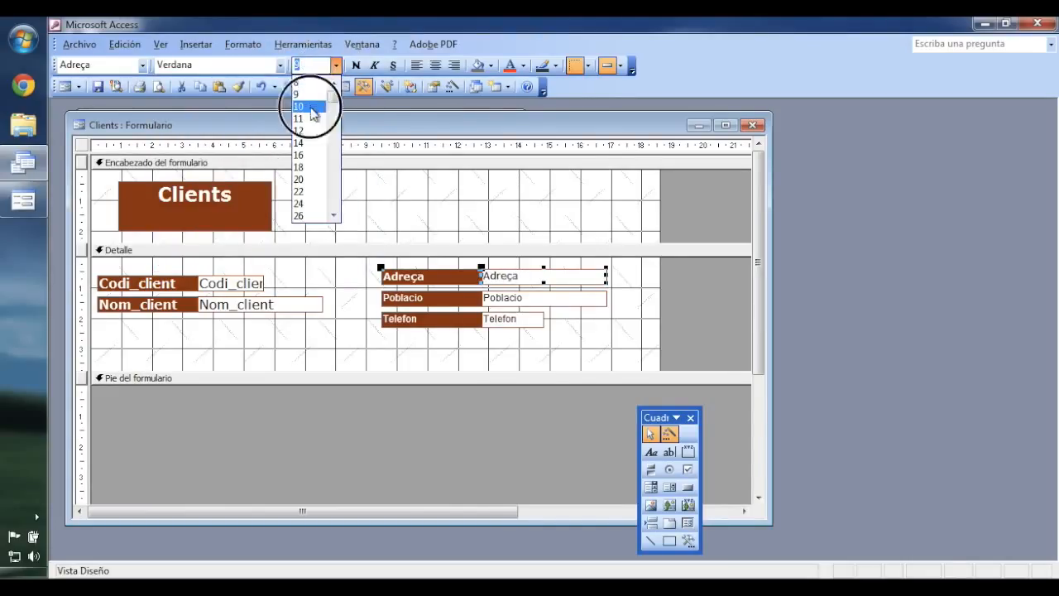
pyautogui.click(316, 113)
# Set the font of the Poblacio label to Verdana, size 10
pyautogui.click(418, 298)
pyautogui.click(275, 64)
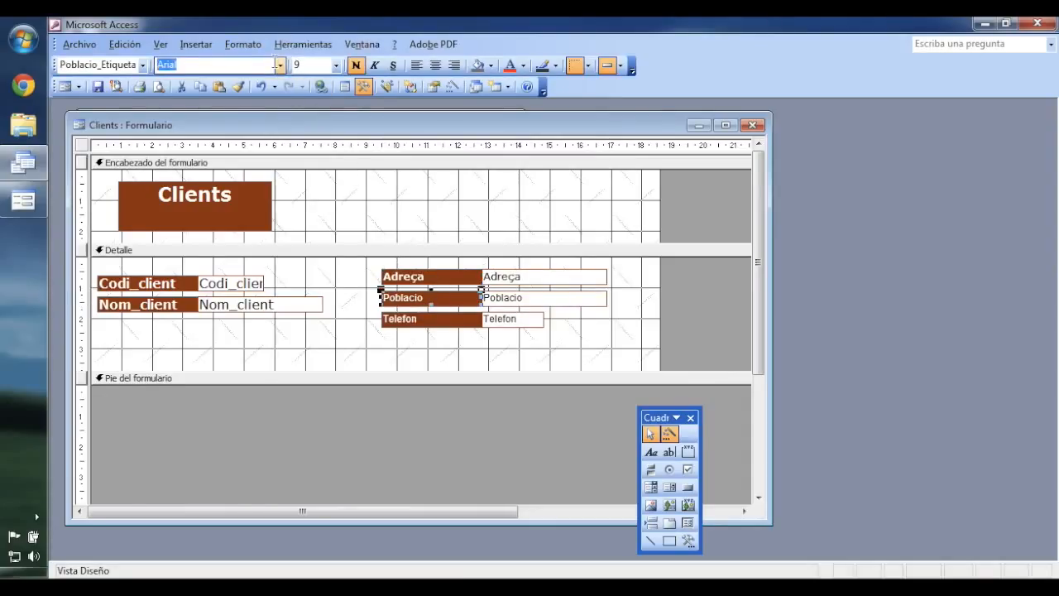
pyautogui.click(279, 65)
pyautogui.scroll(-15, 272, 99)
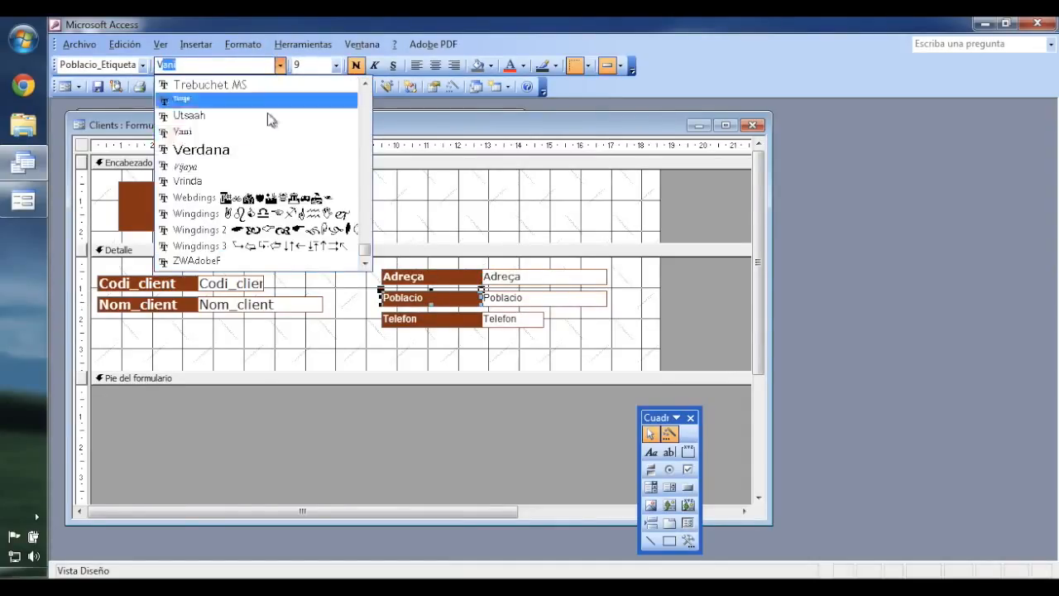
pyautogui.click(242, 153)
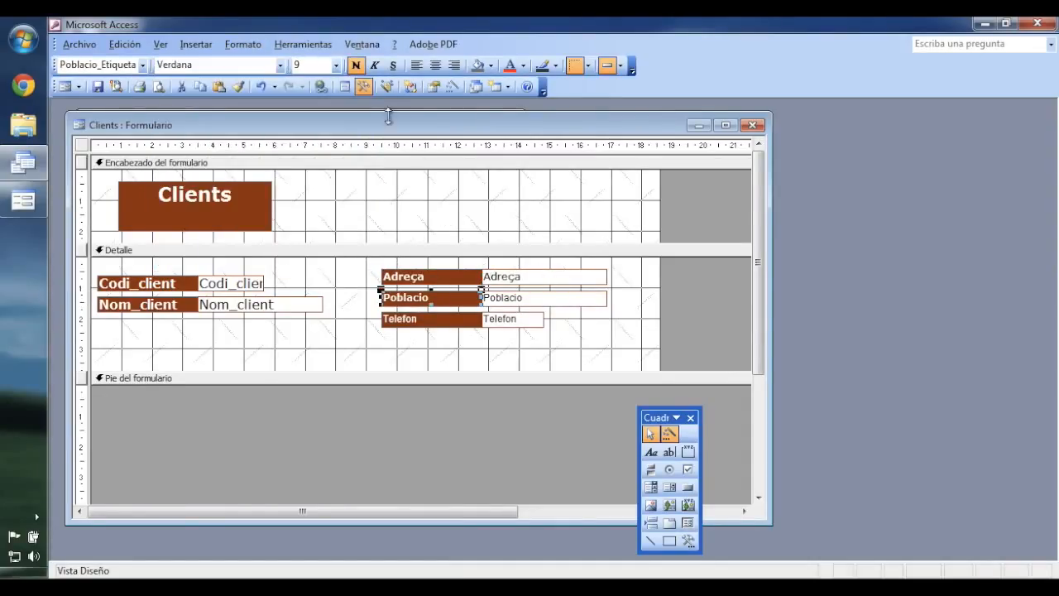
pyautogui.click(336, 65)
pyautogui.click(319, 107)
# Set the font of the Poblacio text box to Verdana, size 10
pyautogui.click(553, 295)
pyautogui.click(280, 66)
pyautogui.scroll(-15, 260, 107)
pyautogui.click(238, 152)
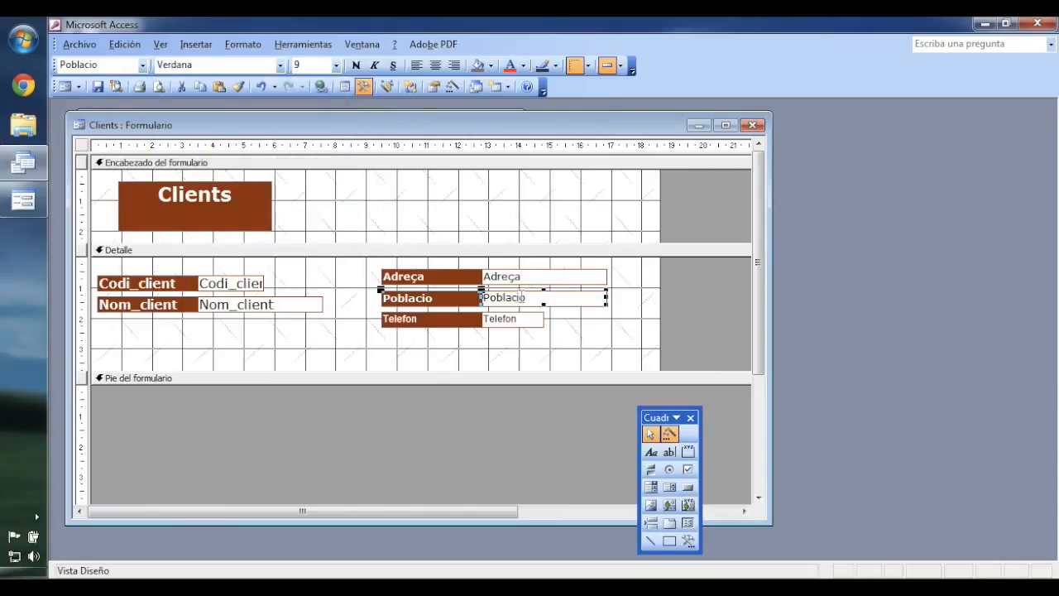
pyautogui.click(336, 66)
pyautogui.click(319, 109)
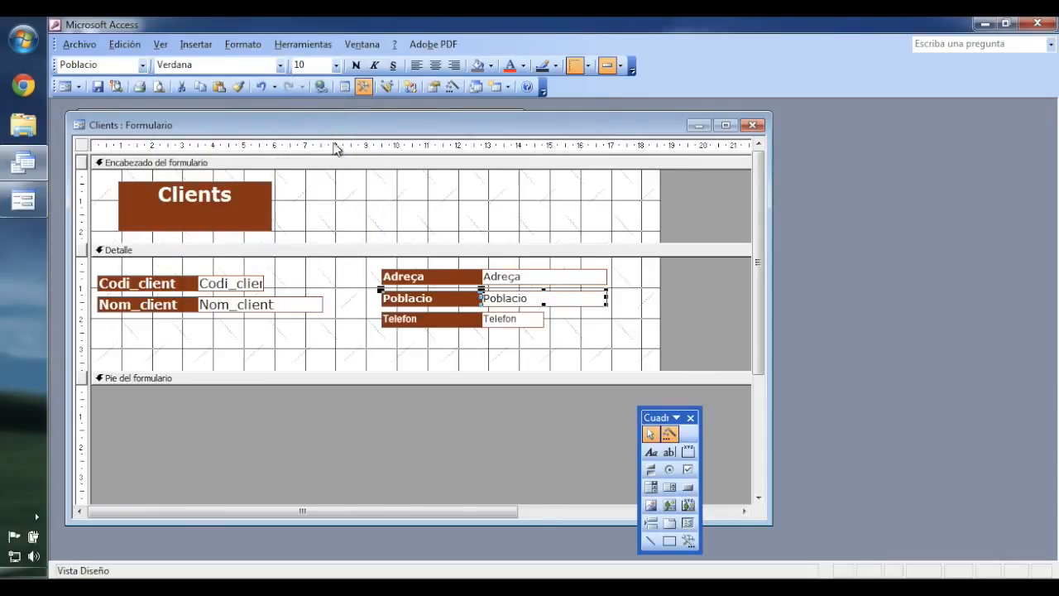
# Set the font of the Telefon label to Verdana, size 10
pyautogui.click(461, 325)
pyautogui.click(280, 66)
pyautogui.scroll(-15, 253, 138)
pyautogui.click(248, 150)
pyautogui.click(336, 66)
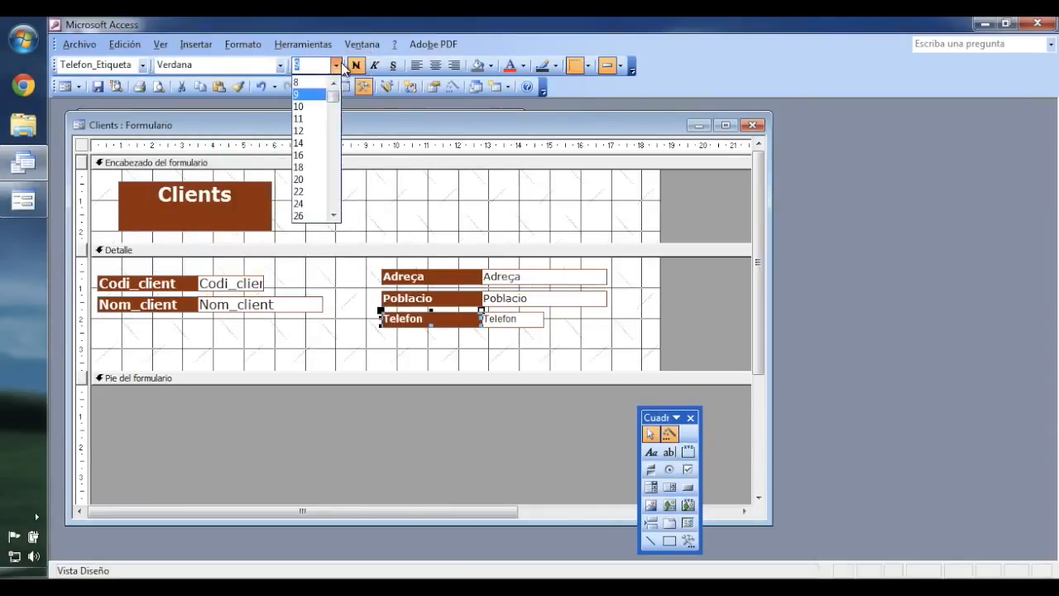
pyautogui.click(318, 107)
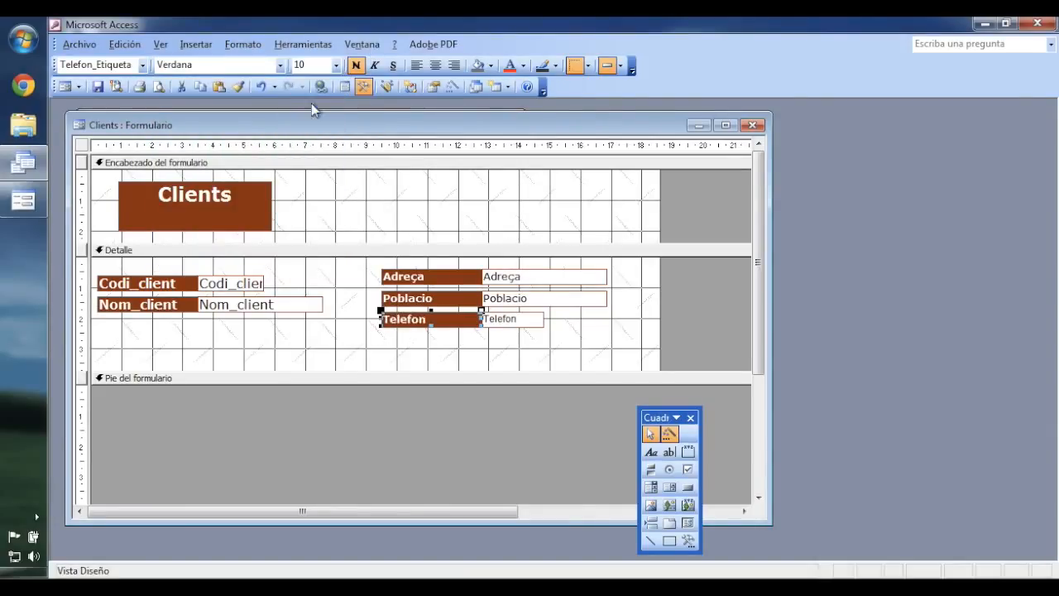
# Set the font of the Telefon text box to Verdana, size 10
pyautogui.click(497, 325)
pyautogui.click(279, 66)
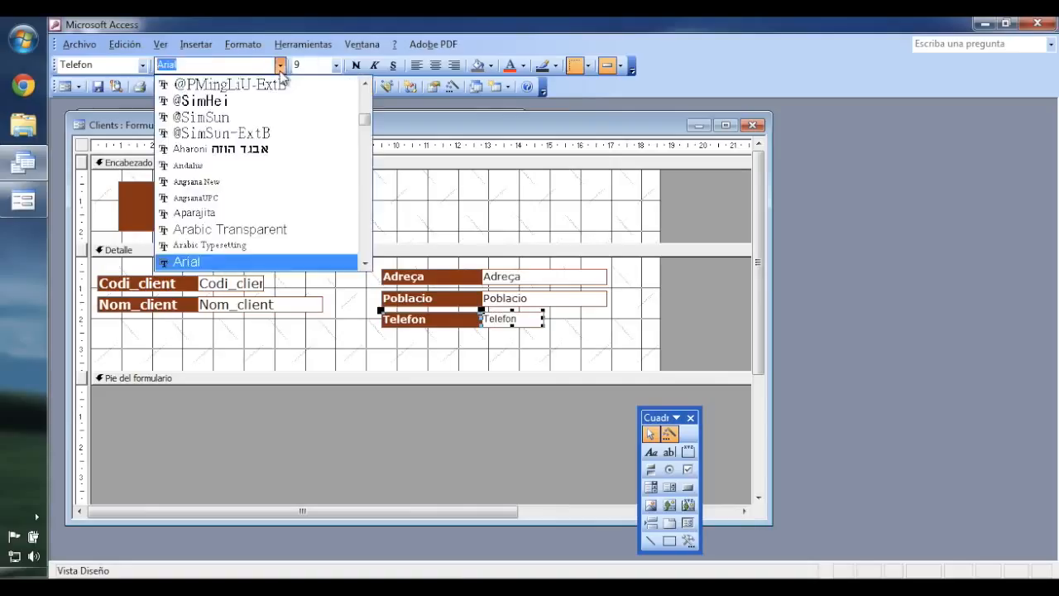
pyautogui.click(248, 151)
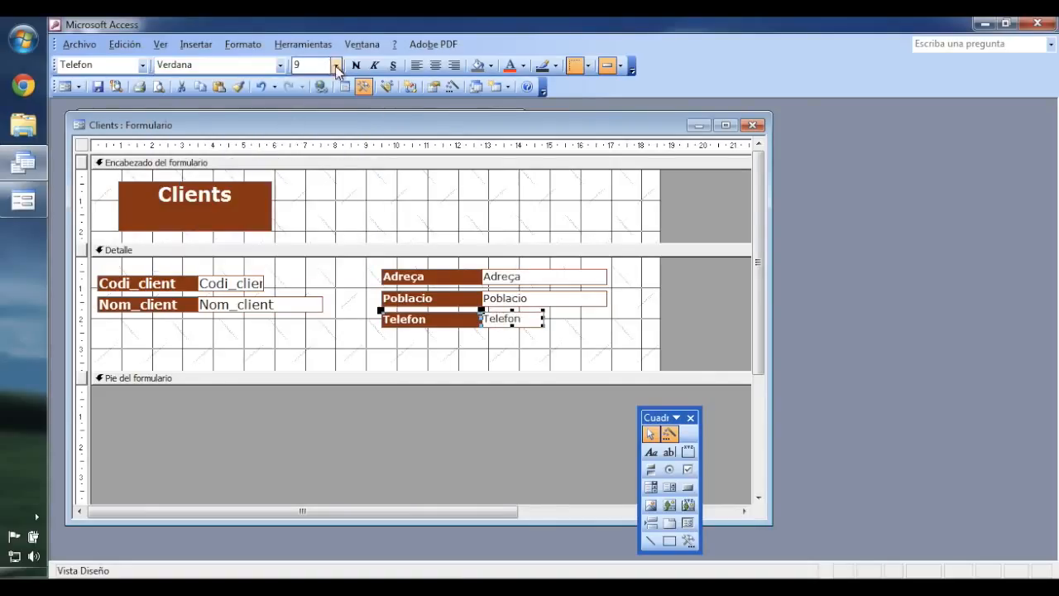
pyautogui.click(336, 66)
pyautogui.click(321, 107)
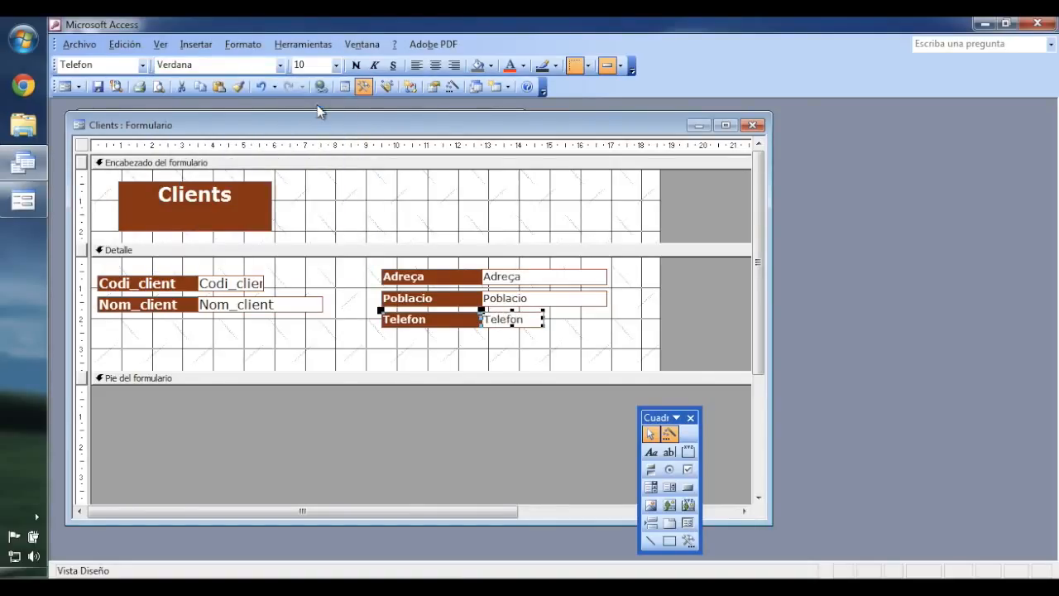
pyautogui.click(319, 346)
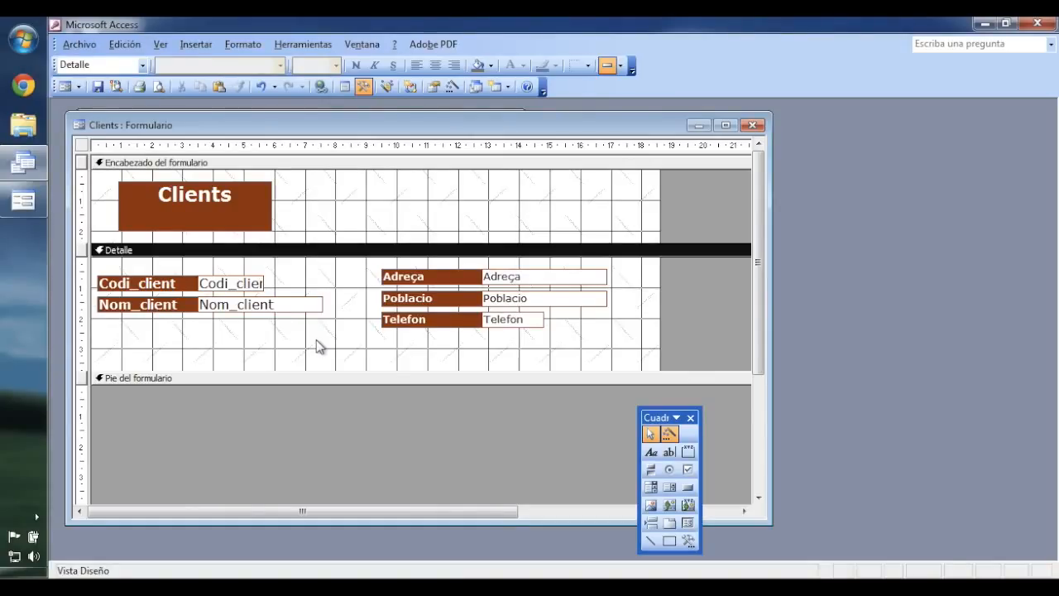
# After previewing the form, move the Nom_client field slightly down and widen its text box to about 9.2 cm on the ruler
pyautogui.click(64, 87)
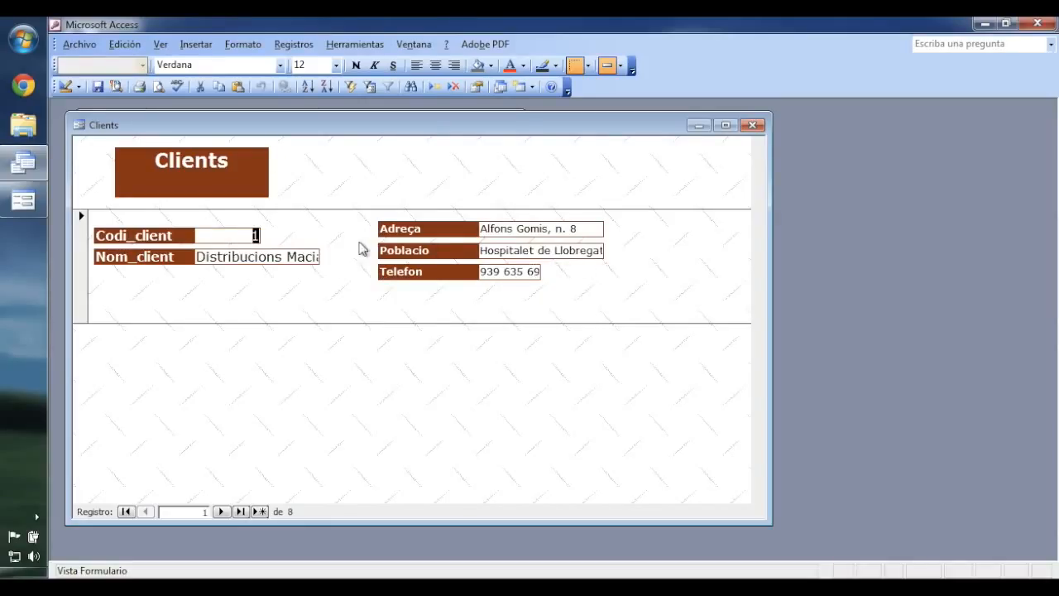
pyautogui.doubleClick(256, 236)
pyautogui.click(65, 86)
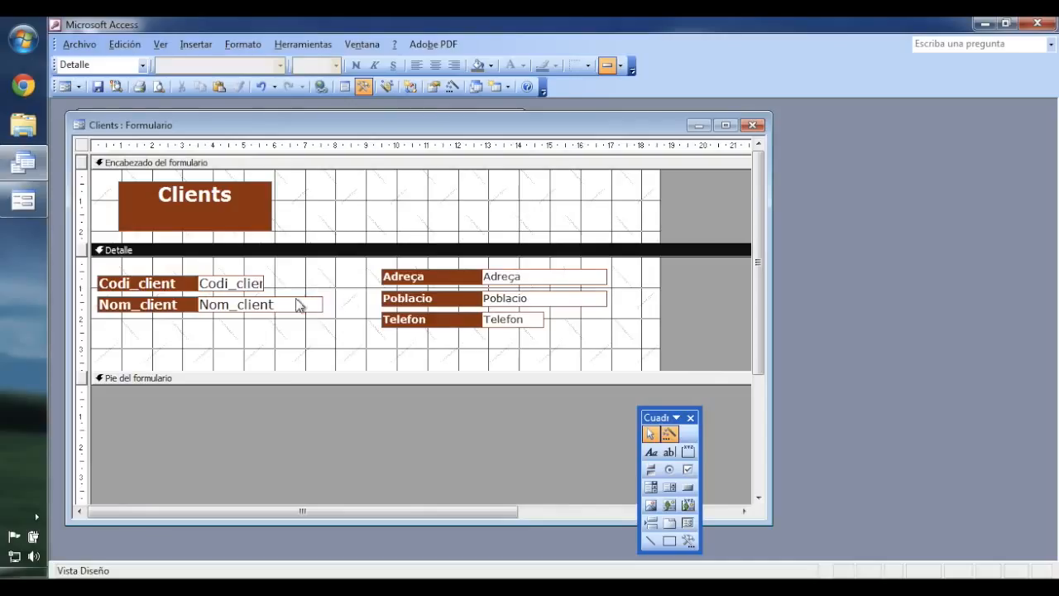
pyautogui.moveTo(176, 309); pyautogui.dragTo(177, 314)
pyautogui.click(321, 313)
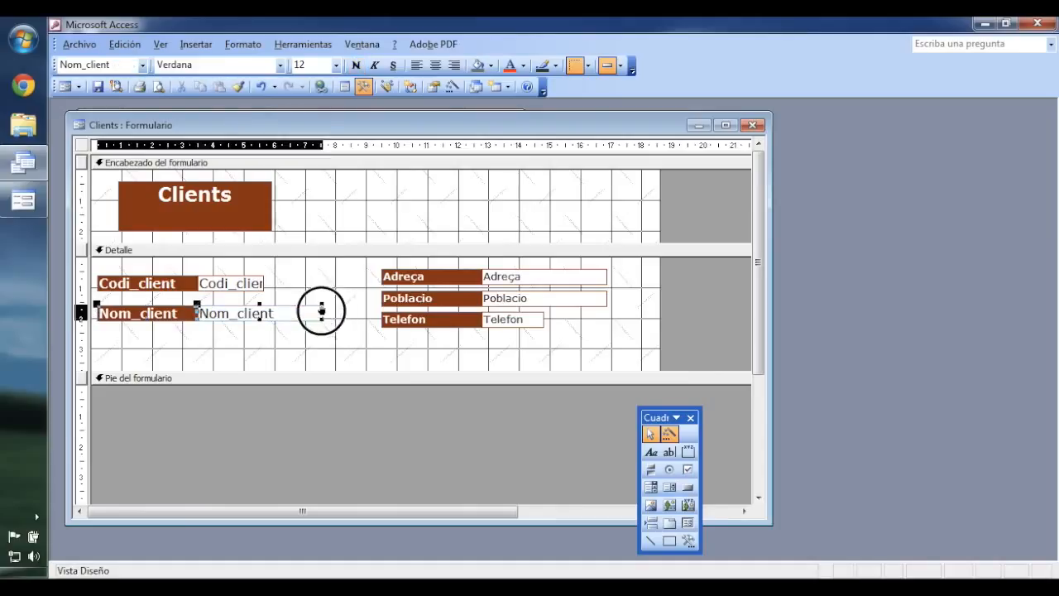
pyautogui.moveTo(322, 314); pyautogui.dragTo(372, 314)
# Move the Adreça, Poblacio and Telefon fields together about 0.6 cm to the right in the Detalle section
pyautogui.moveTo(633, 361); pyautogui.dragTo(378, 257)
pyautogui.moveTo(443, 295); pyautogui.dragTo(447, 295)
pyautogui.click(530, 352)
# Widen the Telefon and Poblacio text boxes by about 0.5 cm each
pyautogui.click(544, 320)
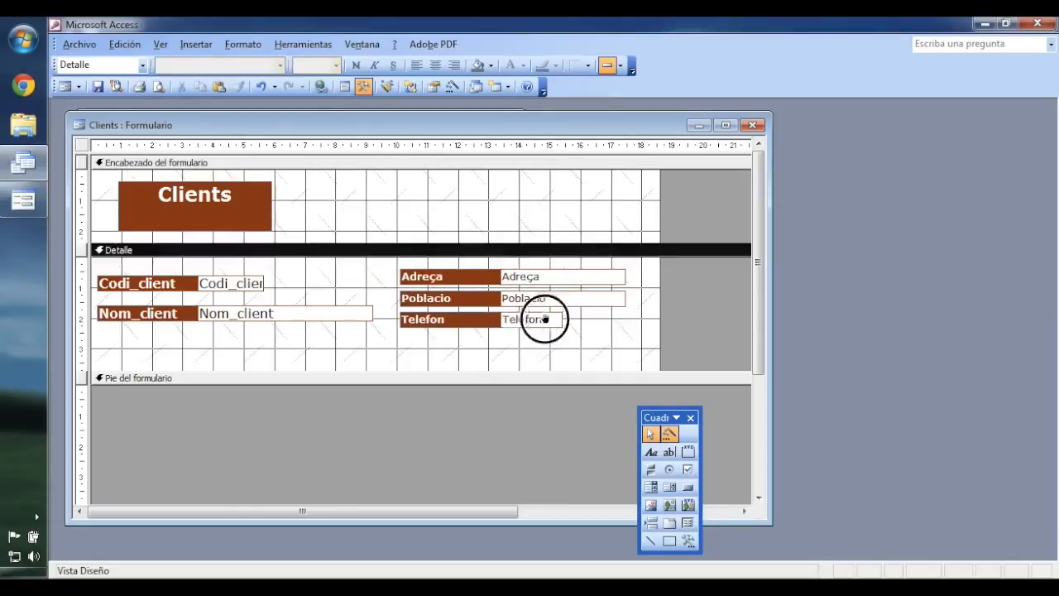
pyautogui.click(566, 320)
pyautogui.moveTo(568, 318); pyautogui.dragTo(581, 319)
pyautogui.click(609, 293)
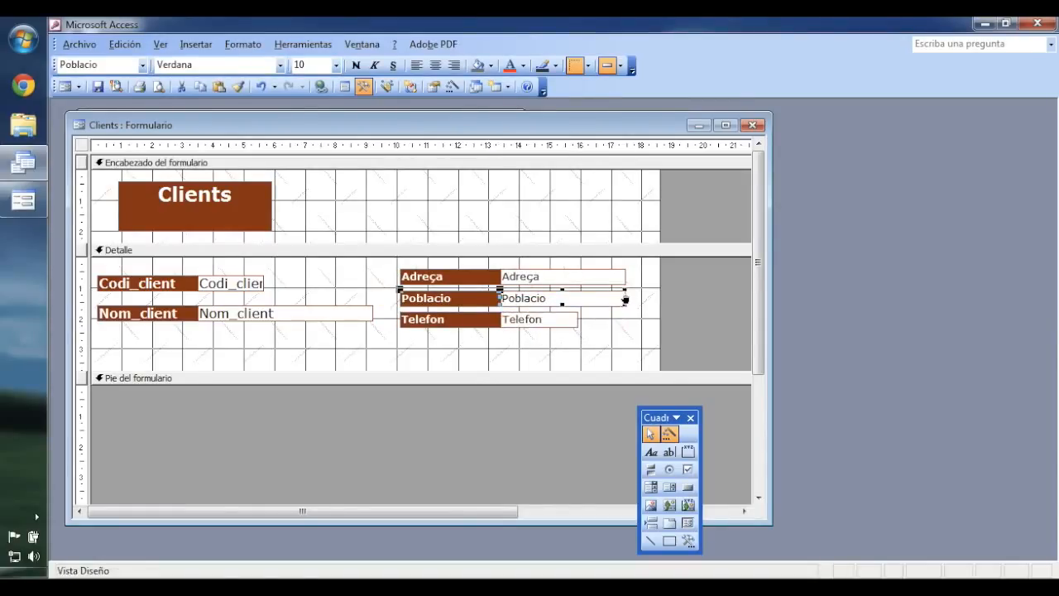
pyautogui.moveTo(625, 299); pyautogui.dragTo(642, 295)
# Widen the Nom_client text box so it extends to about 9.7 cm on the ruler
pyautogui.click(317, 311)
pyautogui.moveTo(372, 312); pyautogui.dragTo(388, 312)
pyautogui.click(330, 347)
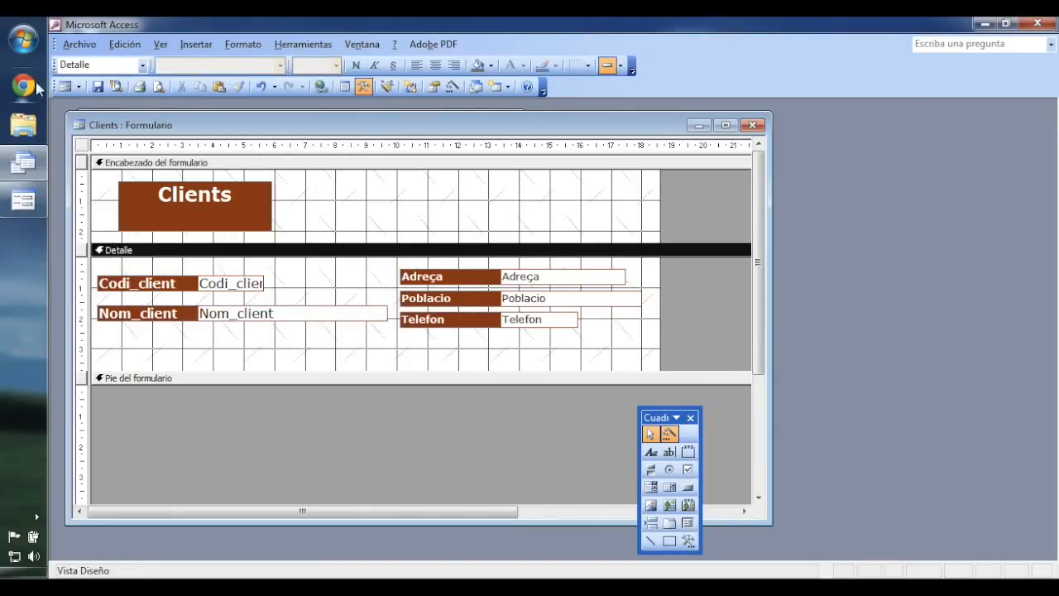
# Preview the form in Form view and browse to record 6 to check that the field contents fit
pyautogui.click(70, 88)
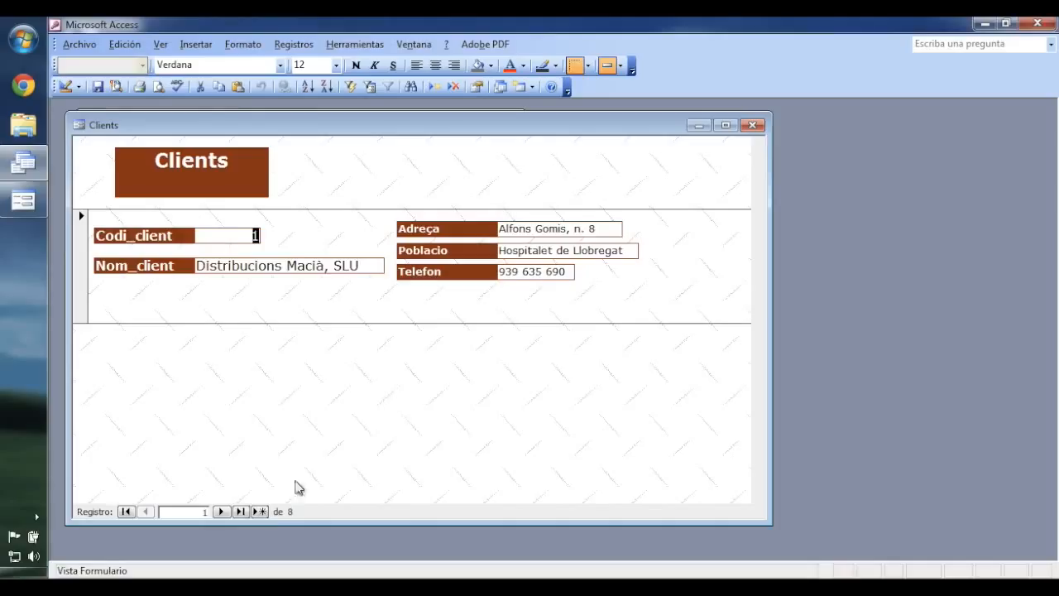
pyautogui.click(222, 511)
pyautogui.click(222, 511)
pyautogui.click(222, 511)
pyautogui.click(222, 512)
pyautogui.click(221, 511)
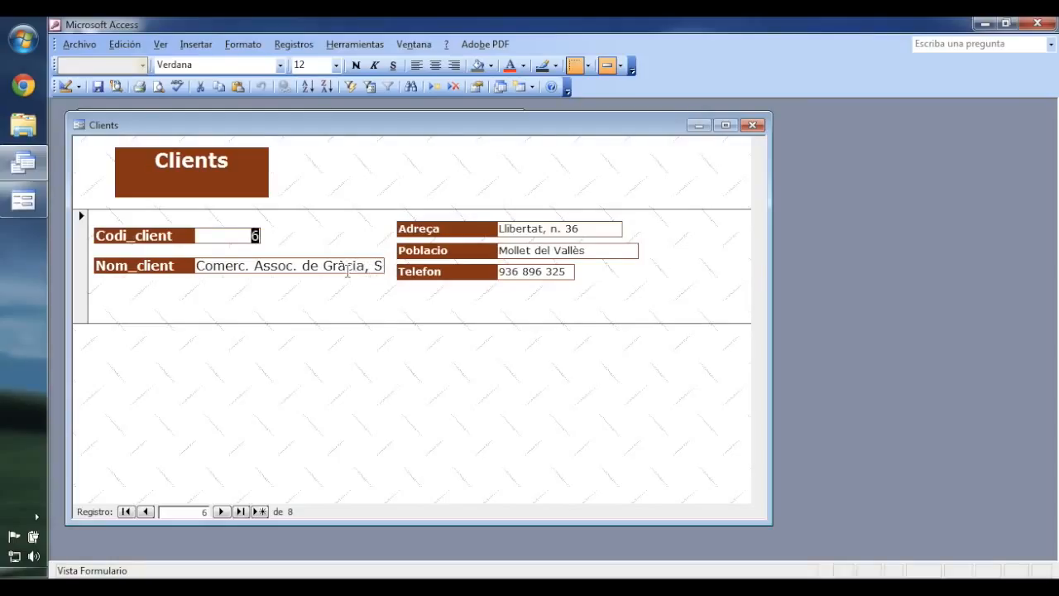
# In Design view, move the Adreça, Poblacio and Telefon fields about 0.7 cm right and widen the Nom_client text box about 0.6 cm
pyautogui.click(66, 86)
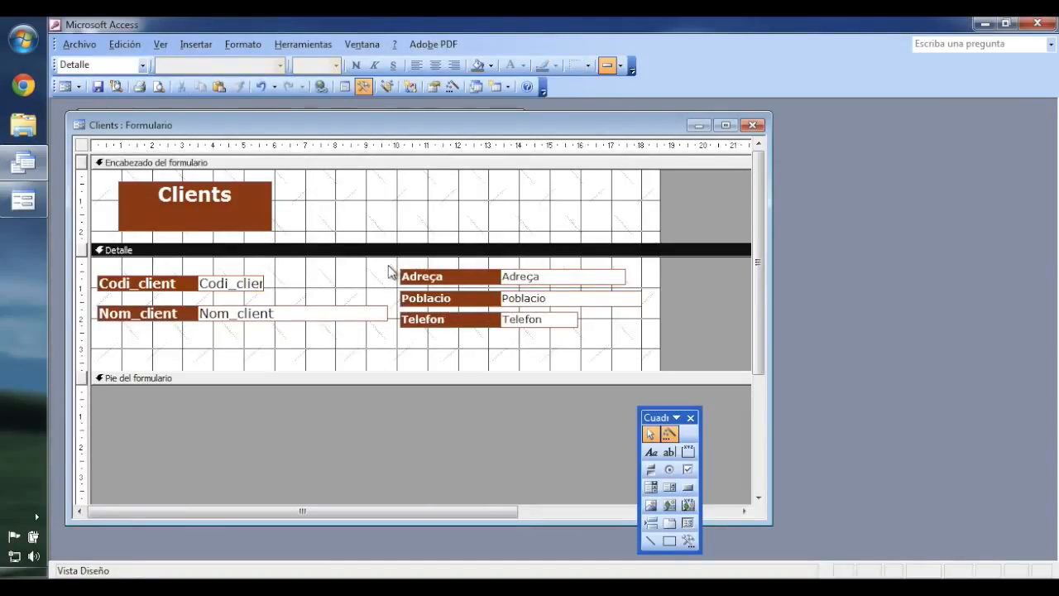
pyautogui.moveTo(660, 293); pyautogui.dragTo(397, 368)
pyautogui.moveTo(440, 305); pyautogui.dragTo(459, 306)
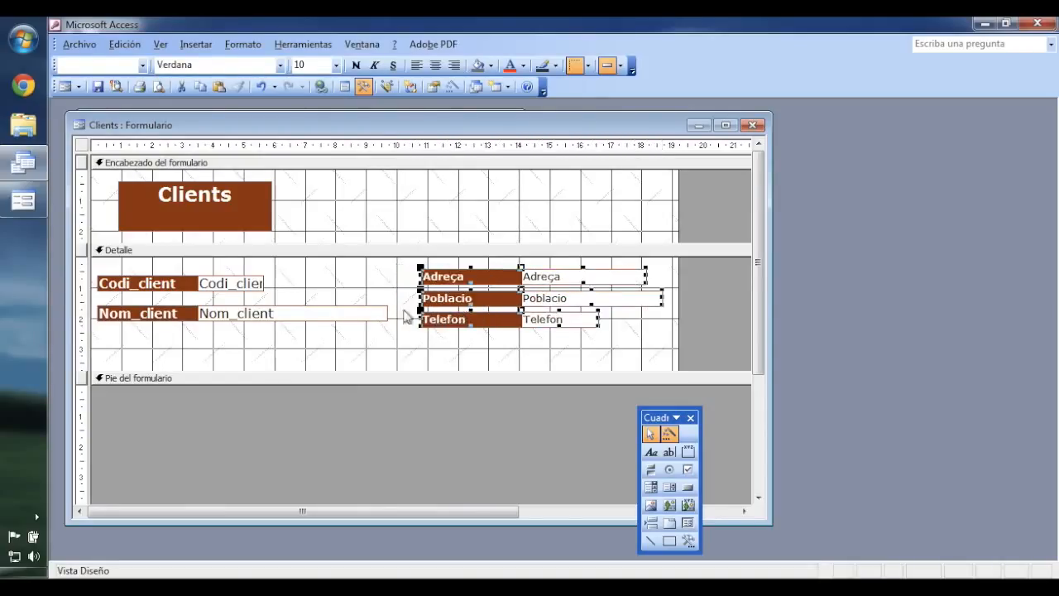
pyautogui.click(359, 315)
pyautogui.moveTo(386, 313); pyautogui.dragTo(405, 313)
pyautogui.click(332, 342)
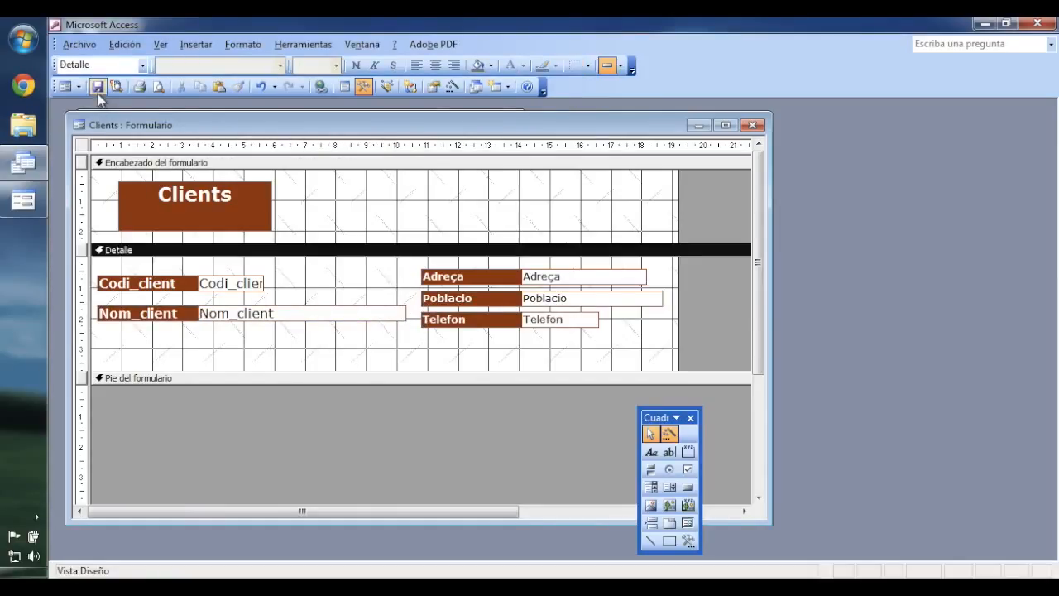
# Preview the form and browse through all client records to check whether the names fit in the Nom_client box
pyautogui.click(65, 87)
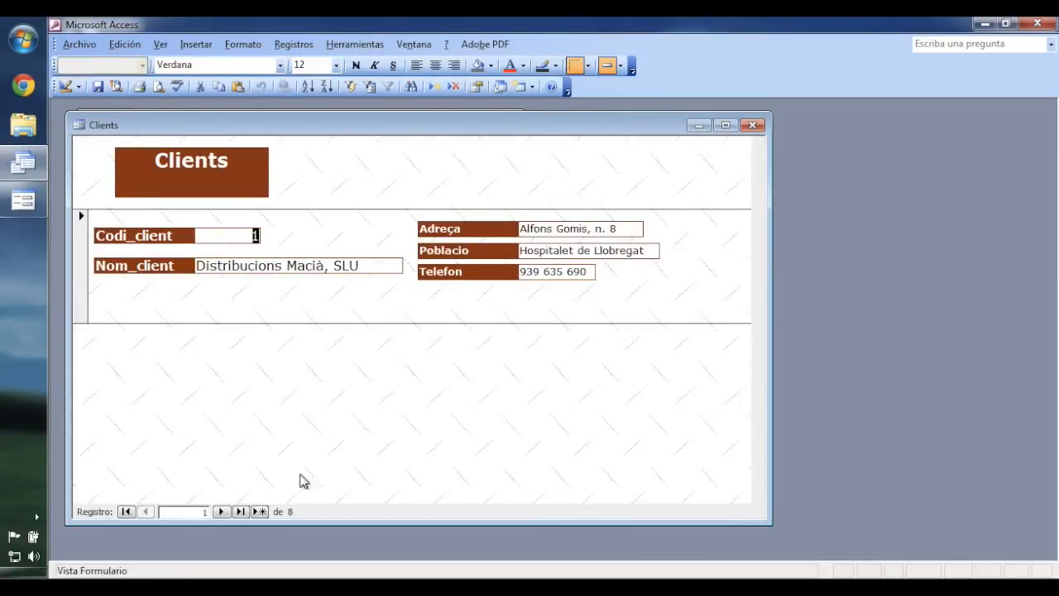
pyautogui.click(222, 512)
pyautogui.click(222, 512)
pyautogui.click(221, 511)
pyautogui.click(221, 512)
pyautogui.click(222, 512)
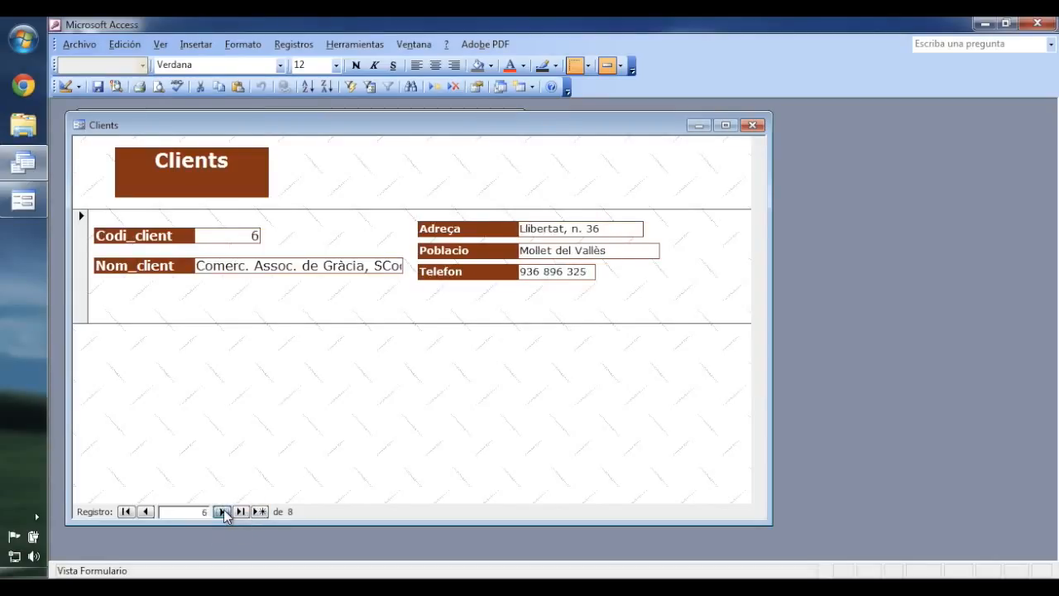
pyautogui.click(222, 511)
pyautogui.click(222, 511)
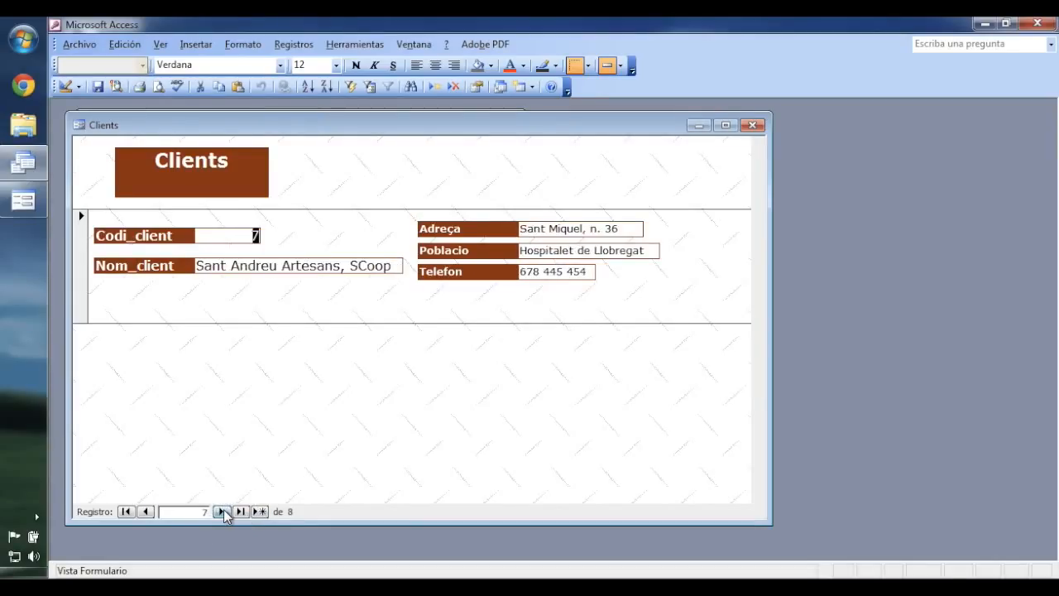
pyautogui.click(221, 511)
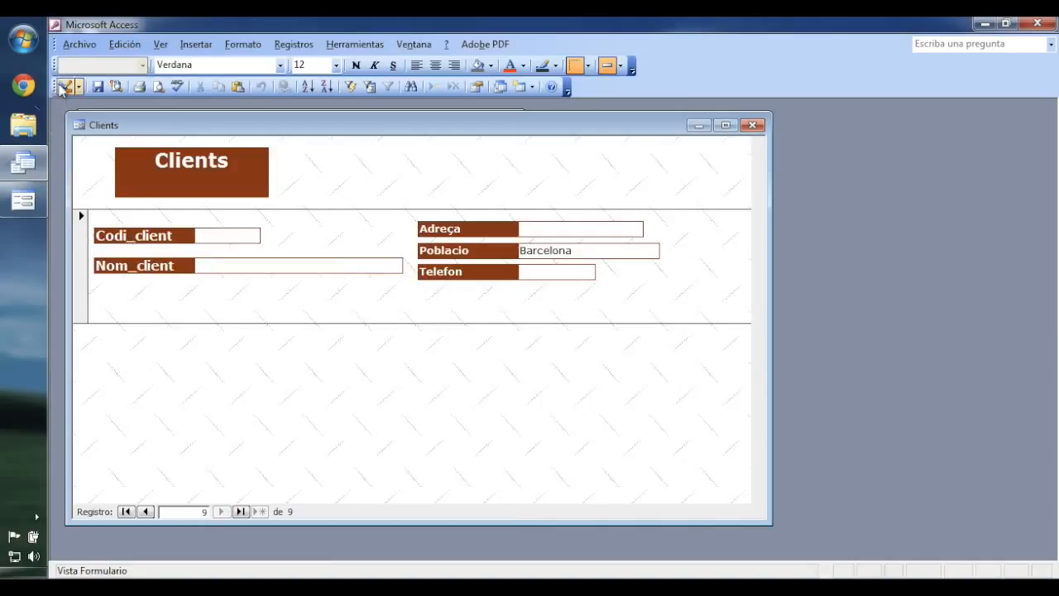
# In Design view, move the Adreça, Poblacio and Telefon fields about 0.4 cm right and extend the Nom_client text box to about 11 cm
pyautogui.click(64, 86)
pyautogui.click(399, 311)
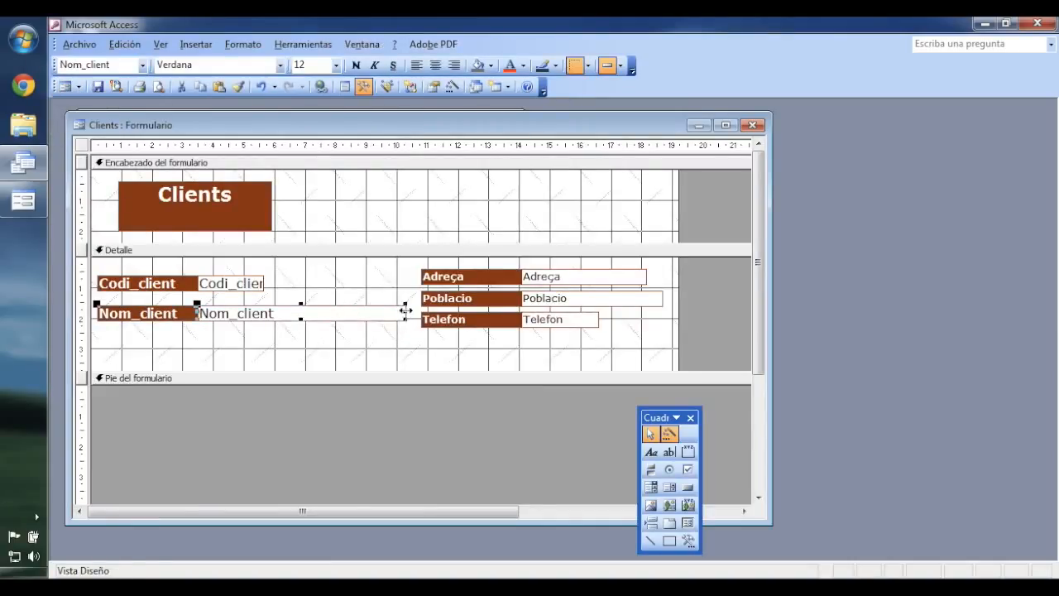
pyautogui.click(413, 311)
pyautogui.moveTo(669, 354); pyautogui.dragTo(419, 255)
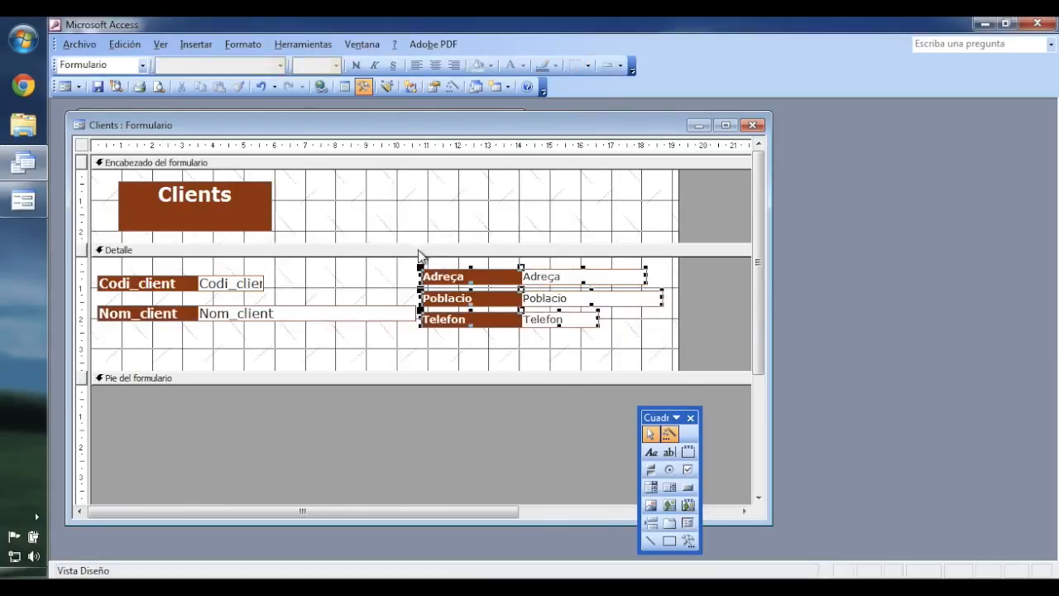
pyautogui.moveTo(454, 293); pyautogui.dragTo(465, 295)
pyautogui.click(412, 313)
pyautogui.click(414, 313)
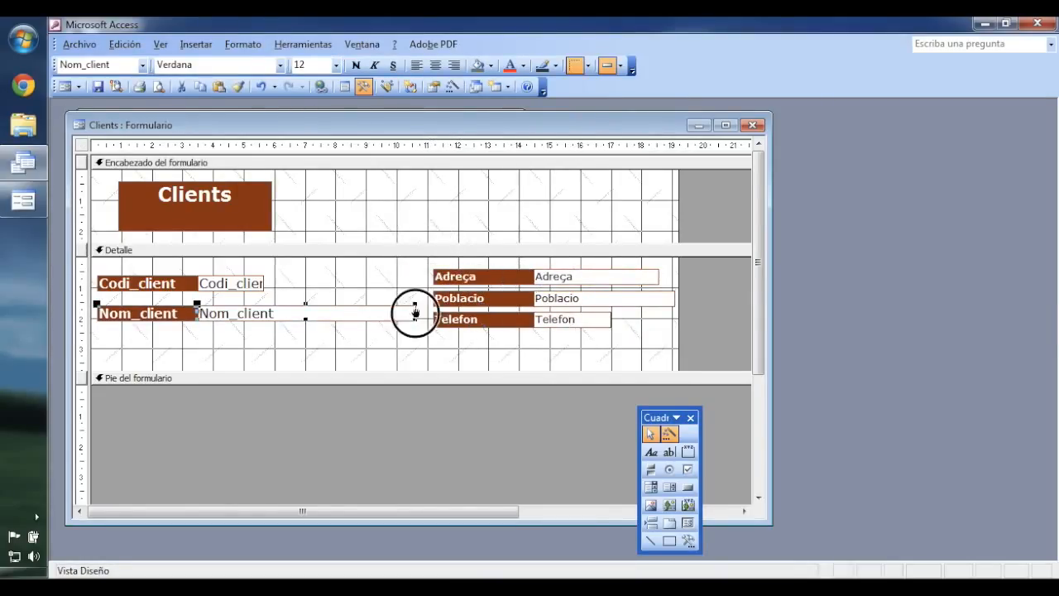
pyautogui.click(426, 313)
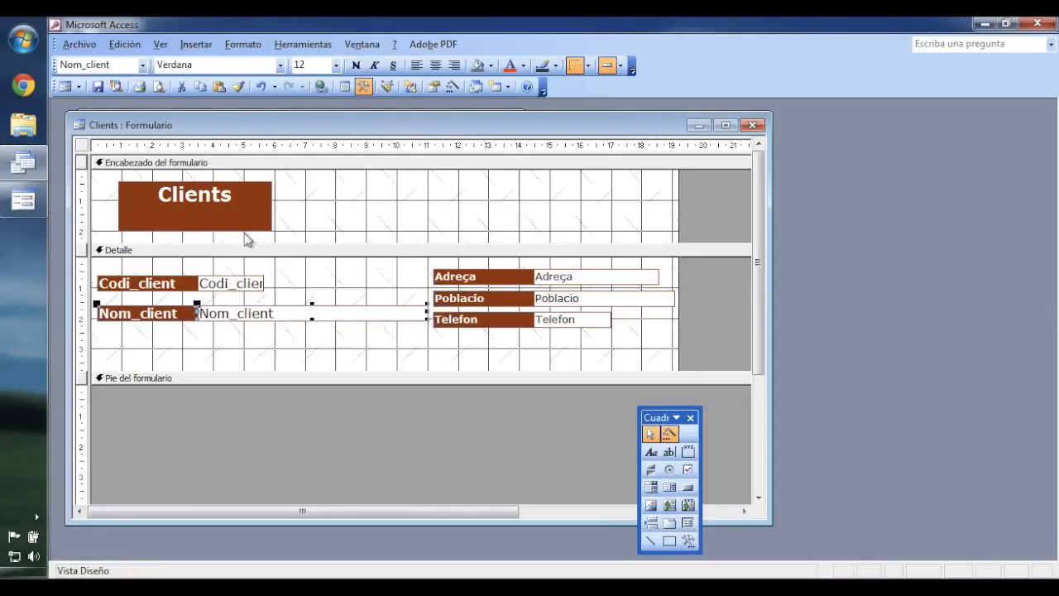
# Preview the form again and browse to record 6 to check the full client name in Nom_client
pyautogui.click(64, 86)
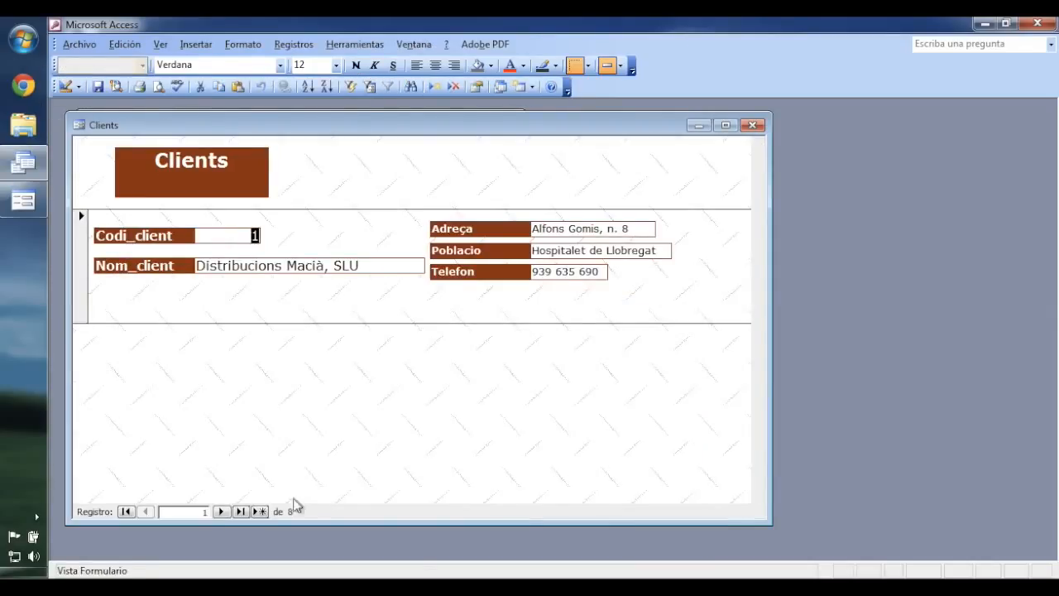
pyautogui.click(225, 511)
pyautogui.click(223, 511)
pyautogui.click(223, 512)
pyautogui.click(223, 512)
pyautogui.click(223, 511)
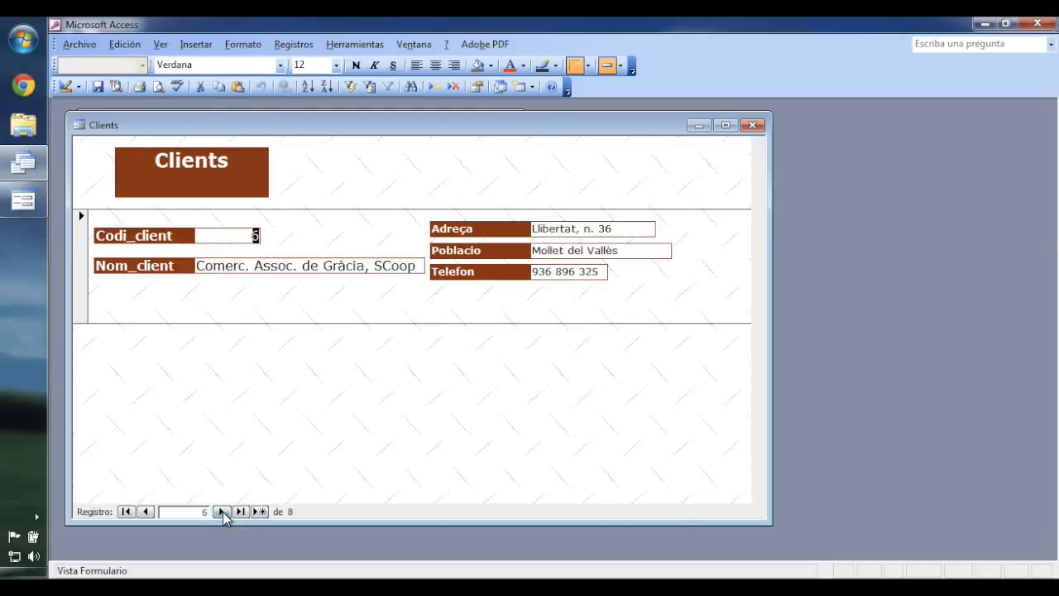
# Browse the remaining client records and preview the form once more to check that the field contents fit
pyautogui.click(223, 512)
pyautogui.click(223, 512)
pyautogui.click(223, 512)
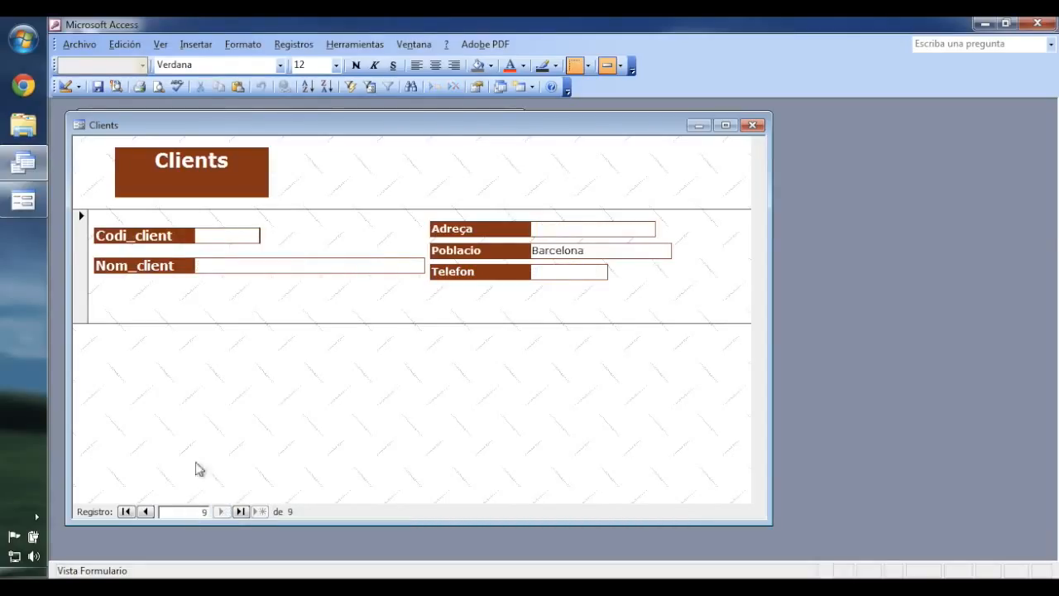
pyautogui.click(65, 86)
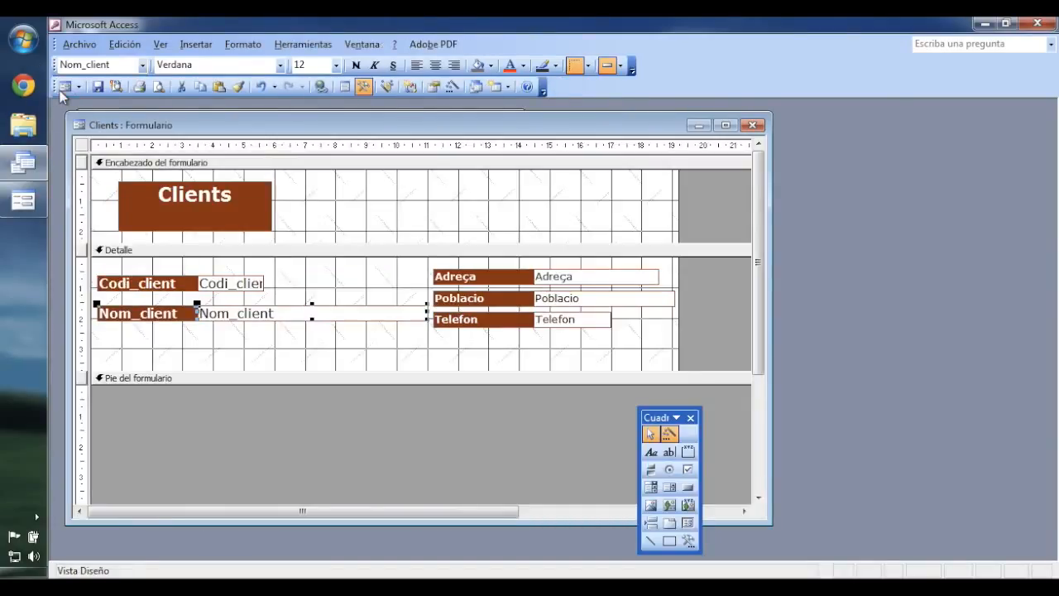
pyautogui.click(65, 86)
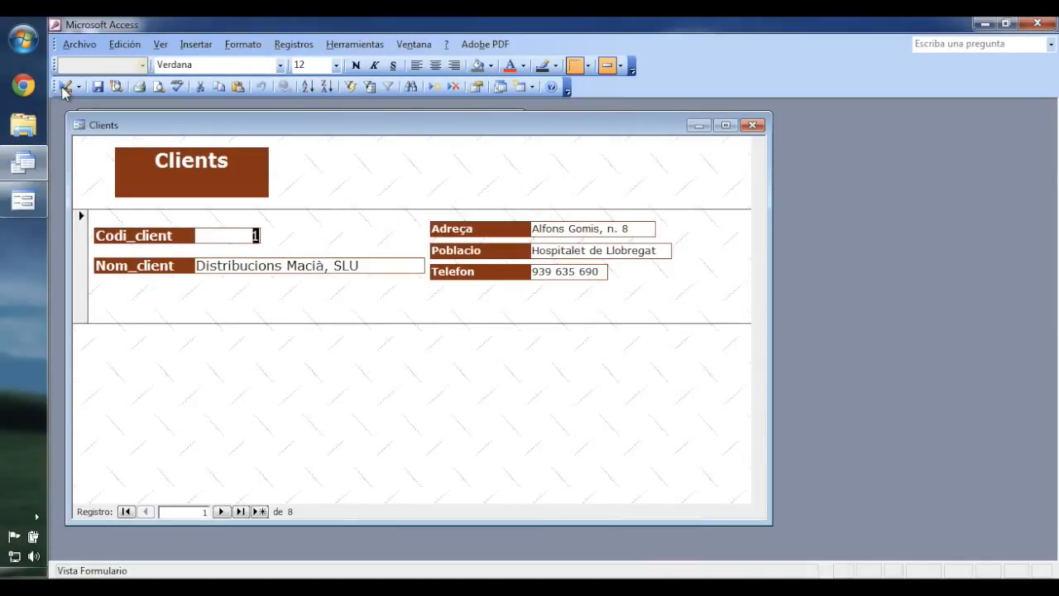
pyautogui.click(64, 86)
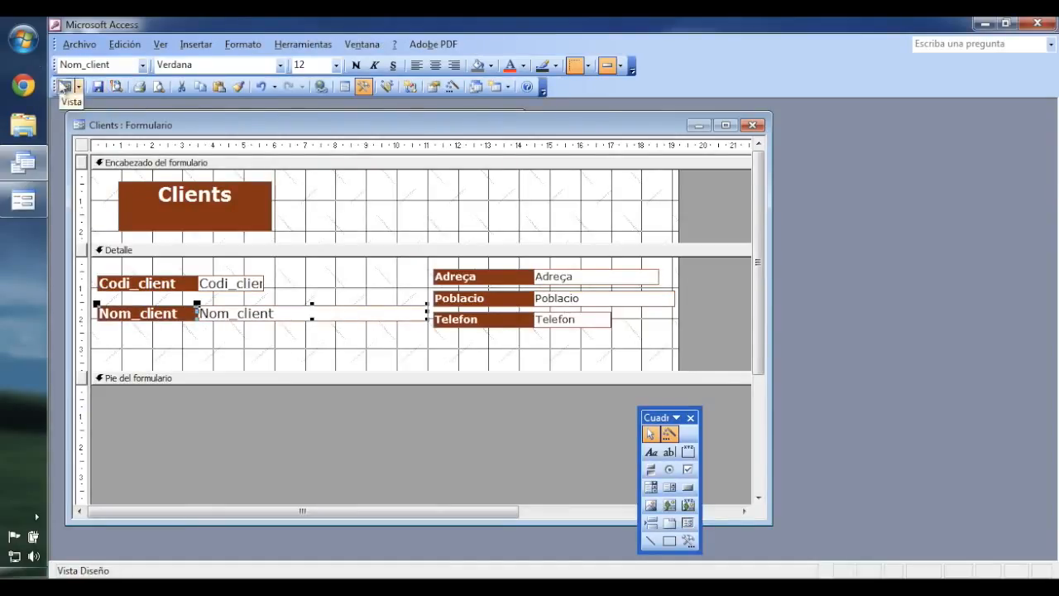
# Save and close the Clients form, and reopen it briefly from the database window to check the final layout
pyautogui.click(96, 90)
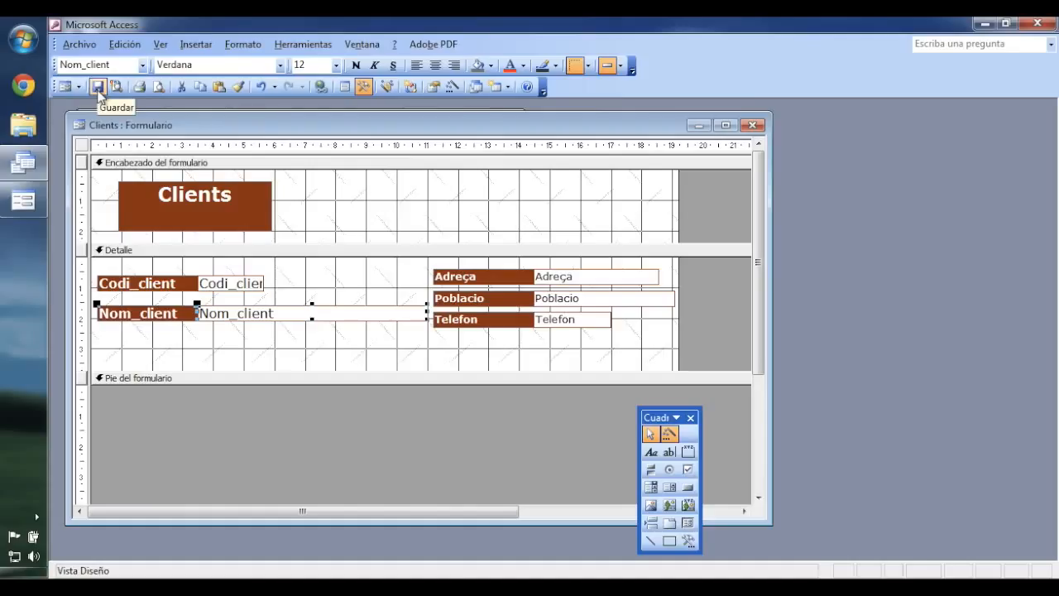
pyautogui.click(753, 125)
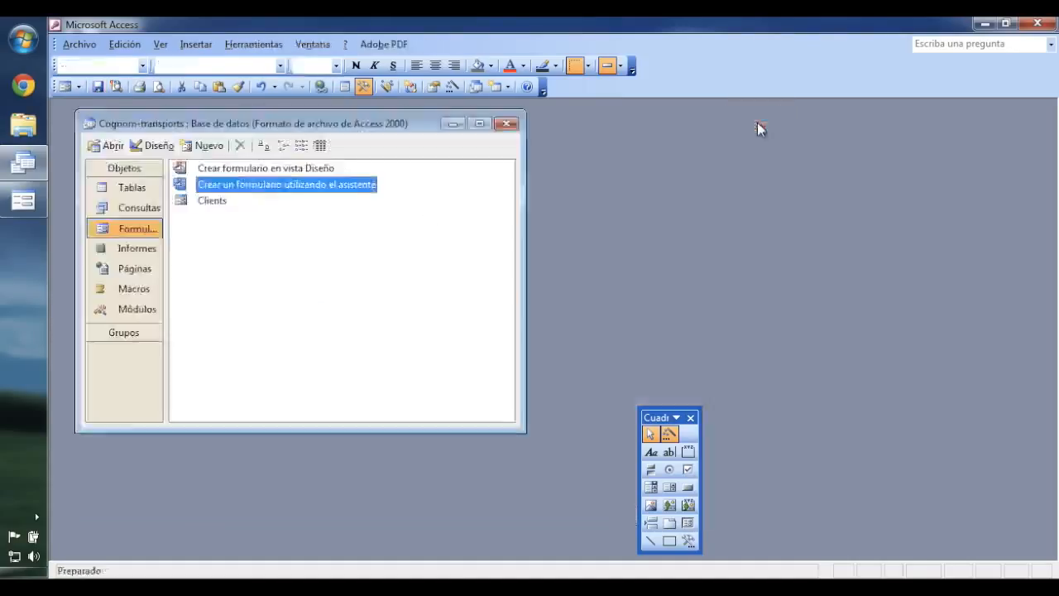
pyautogui.doubleClick(213, 202)
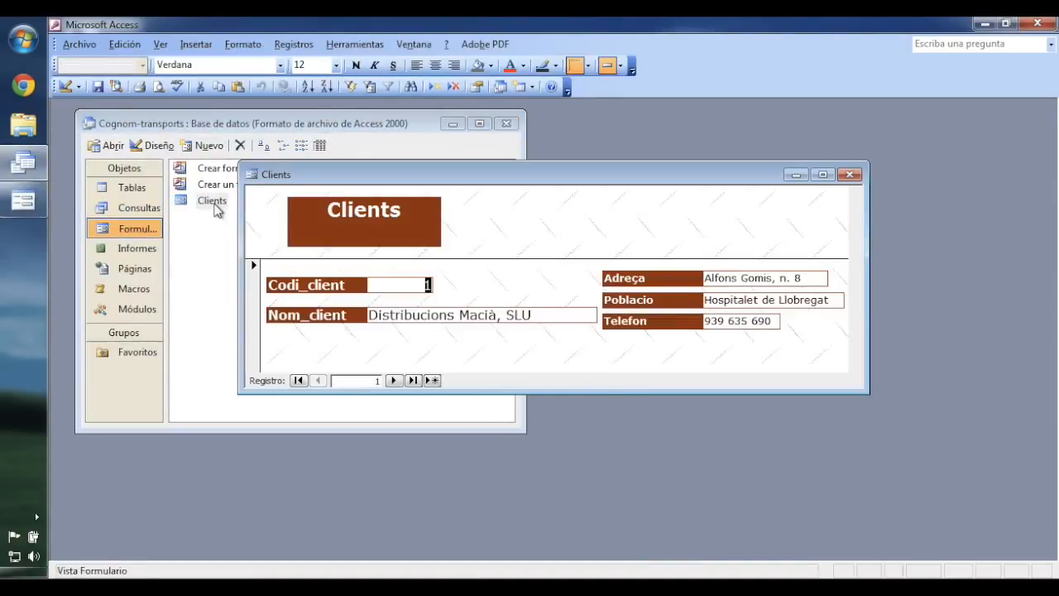
pyautogui.click(850, 174)
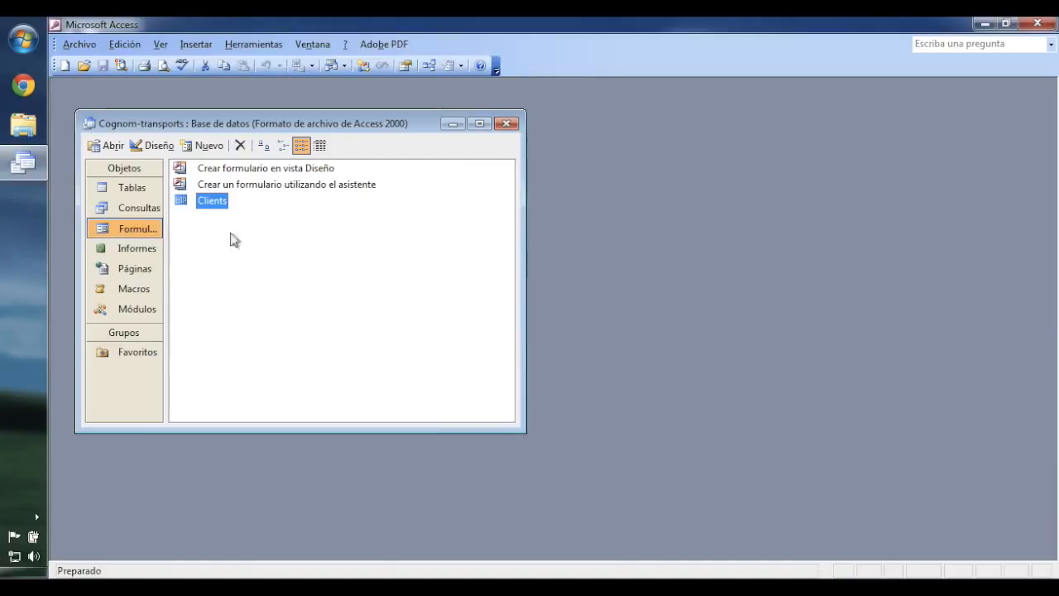
# Start a report with the wizard, including all fields of the query Comandes sense lliurar de novembre
pyautogui.click(133, 251)
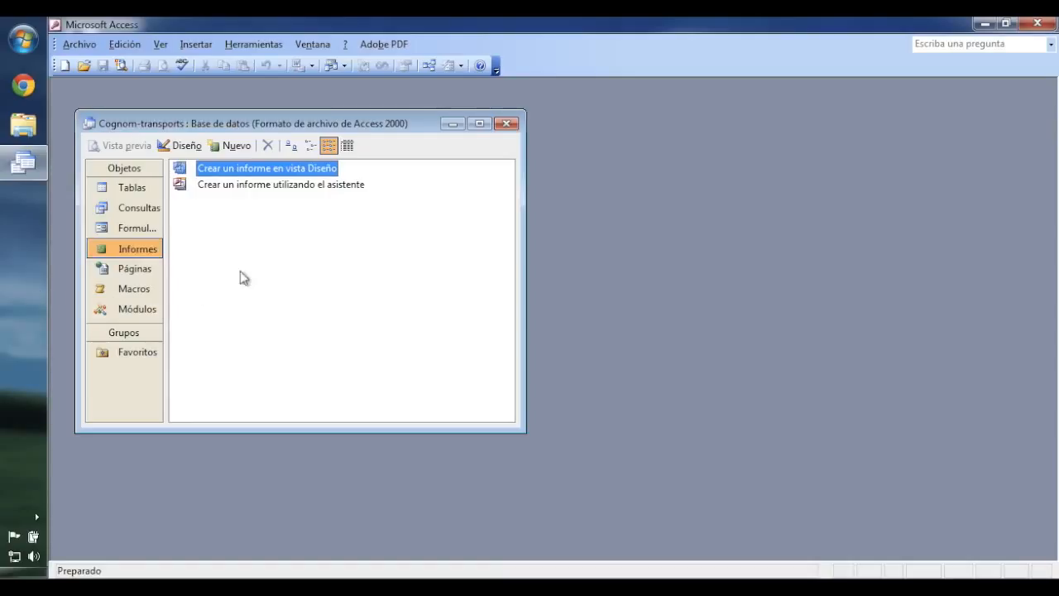
pyautogui.click(336, 185)
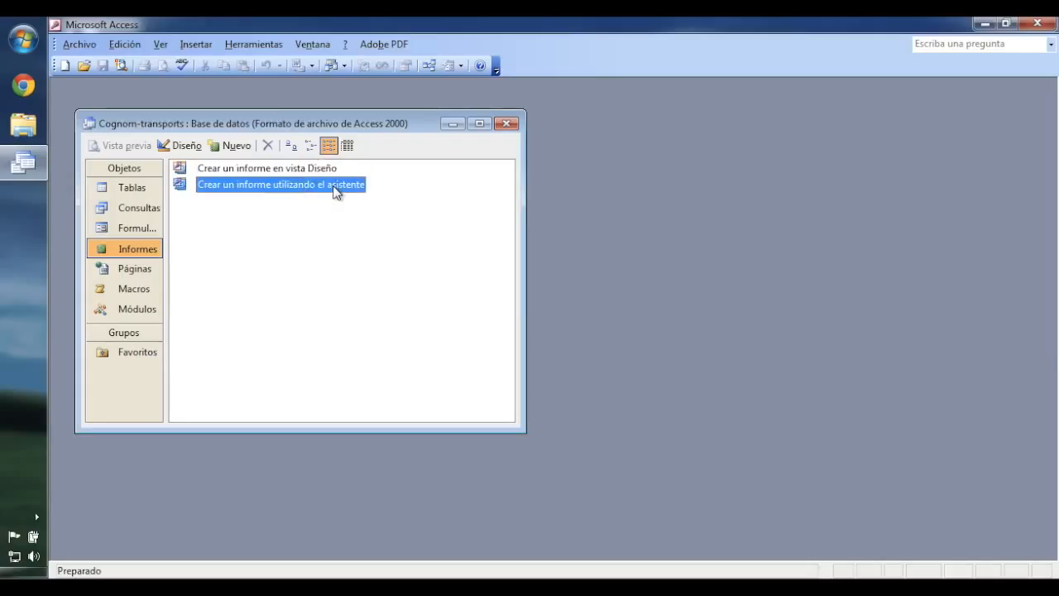
pyautogui.doubleClick(336, 185)
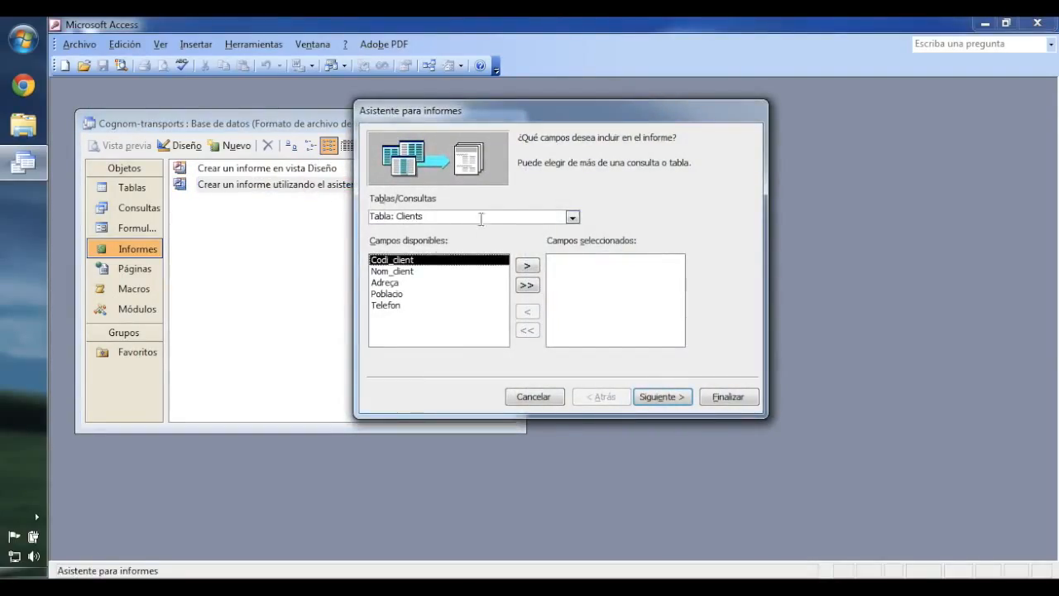
pyautogui.click(572, 217)
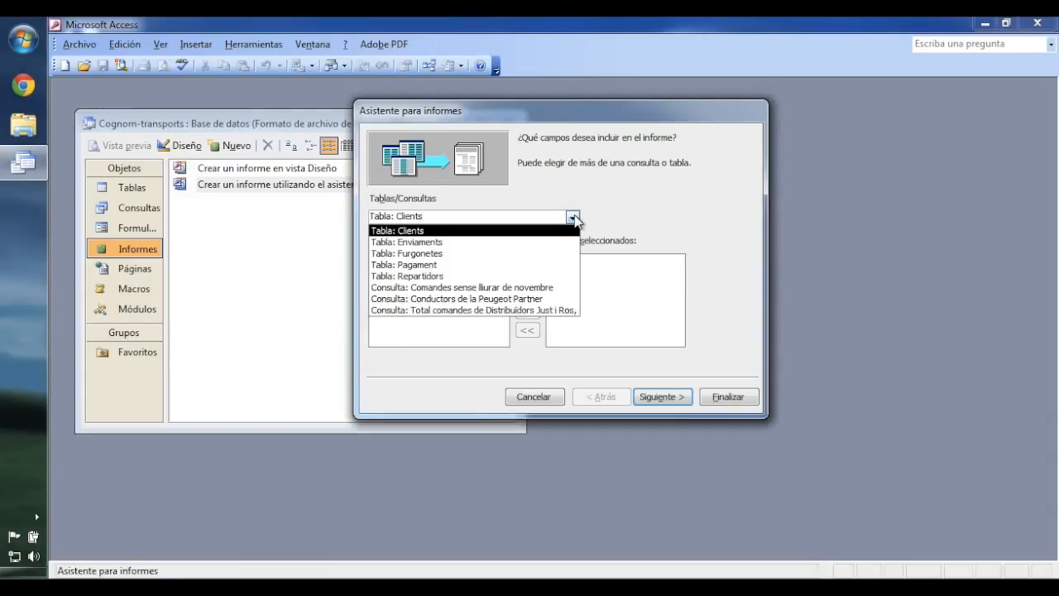
pyautogui.click(539, 287)
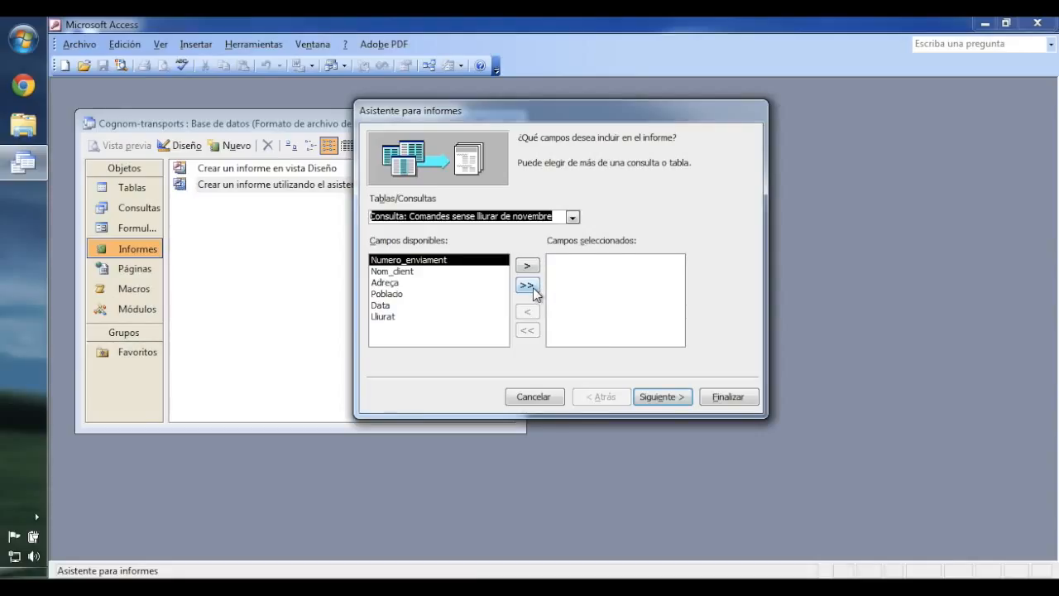
pyautogui.click(530, 286)
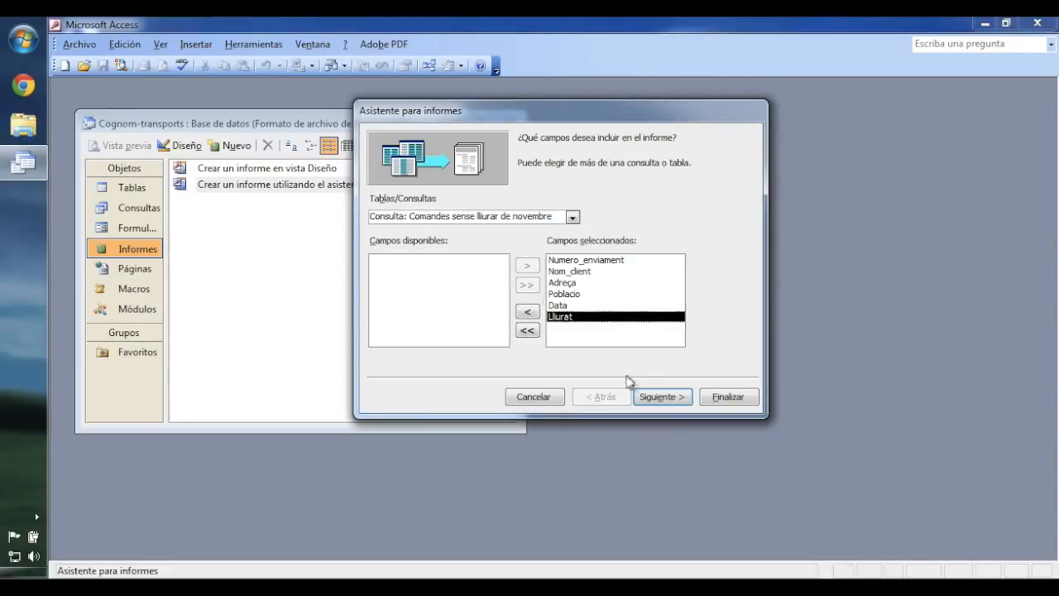
pyautogui.click(658, 401)
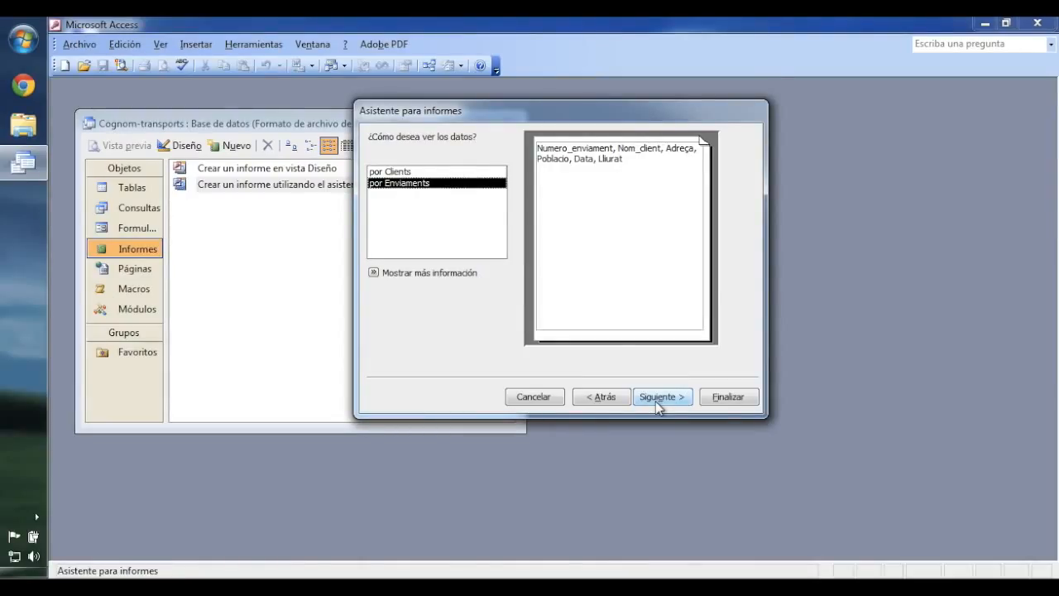
# Organize the report data by Clients and add Nom_client as a grouping level
pyautogui.click(403, 172)
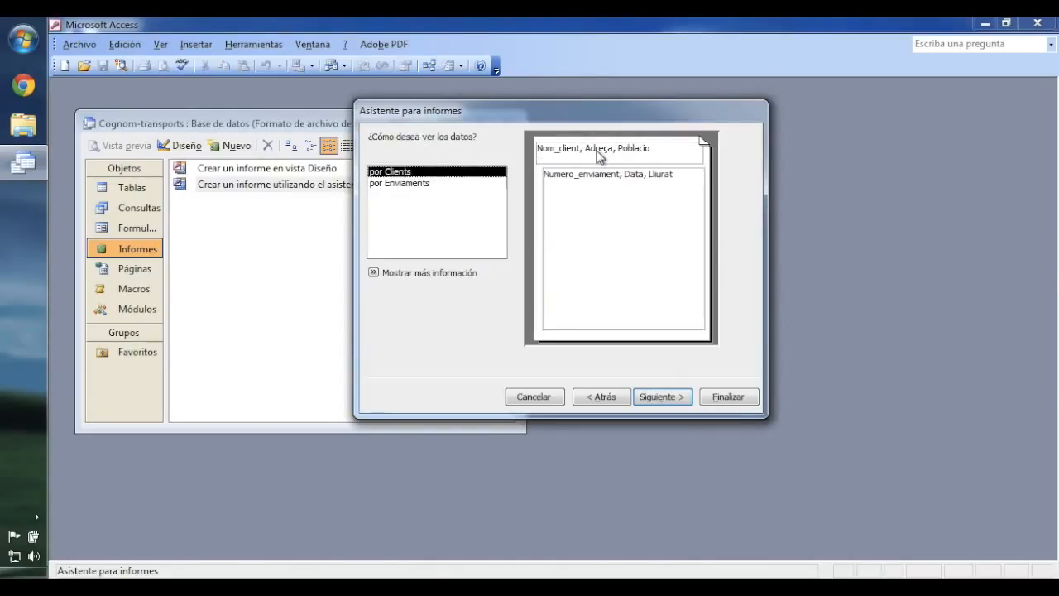
pyautogui.click(660, 397)
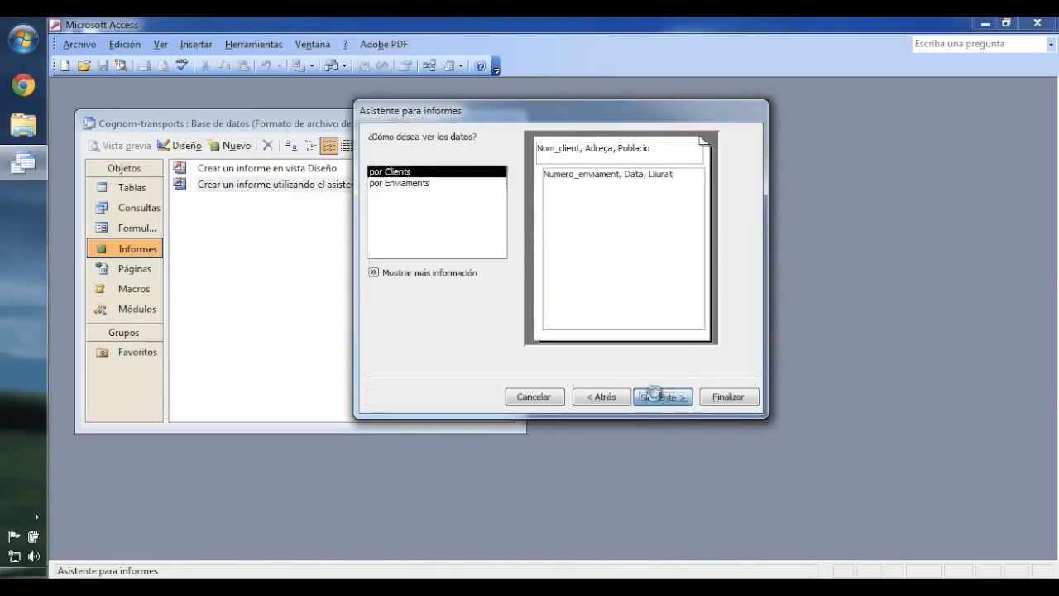
pyautogui.click(406, 215)
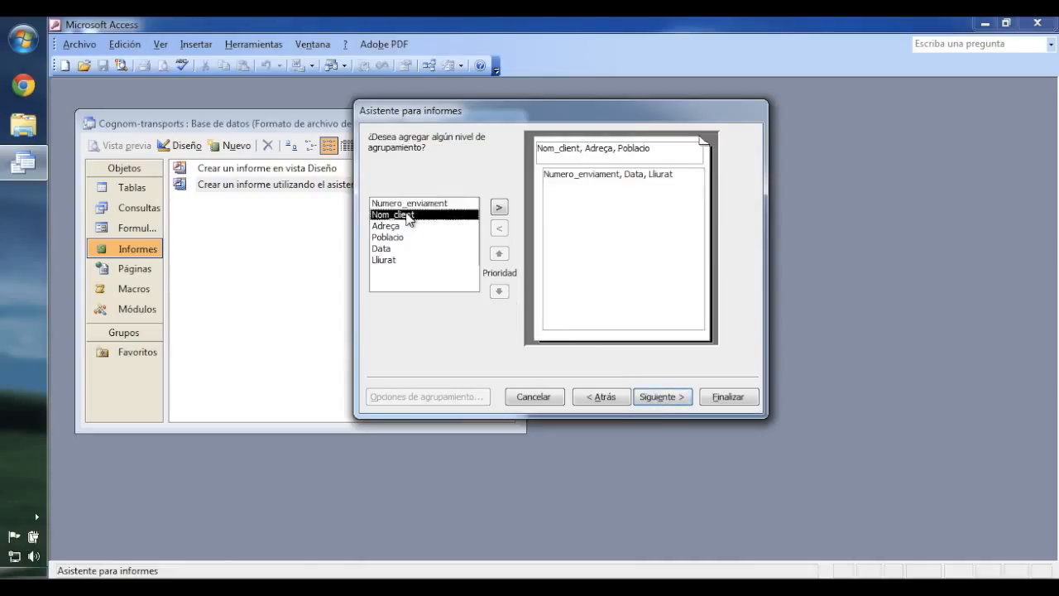
pyautogui.click(498, 208)
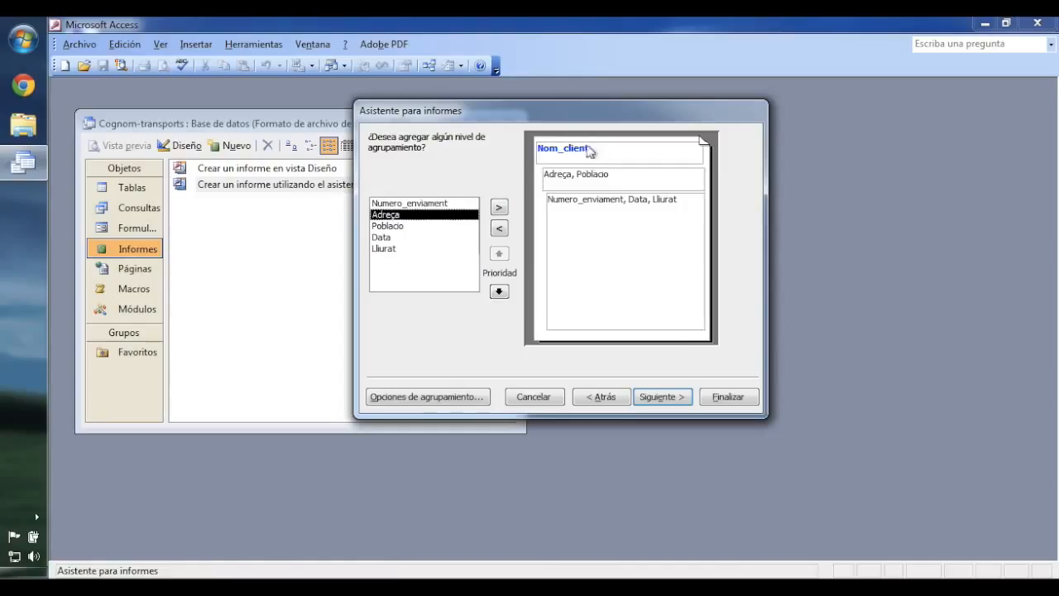
pyautogui.click(668, 398)
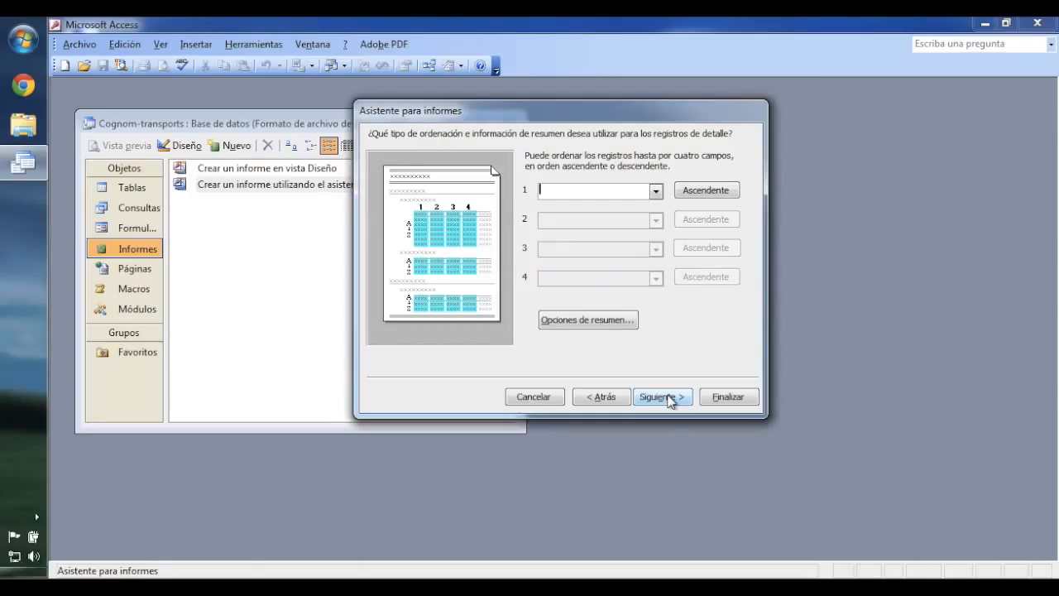
# Leave the report records without a sort field and apply the Esquema 1 layout with the Negrita style
pyautogui.click(669, 397)
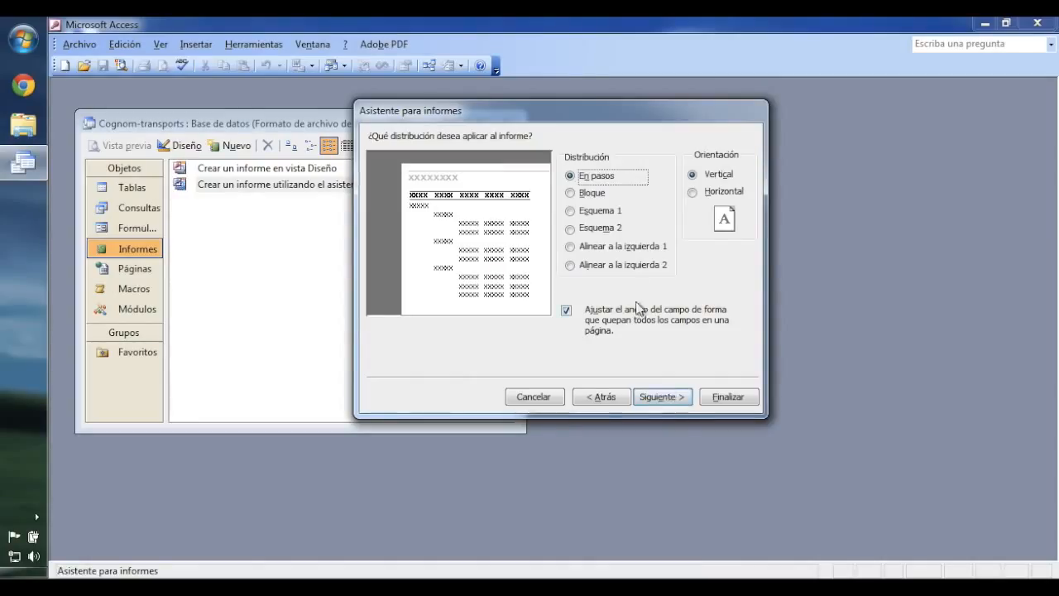
pyautogui.click(569, 213)
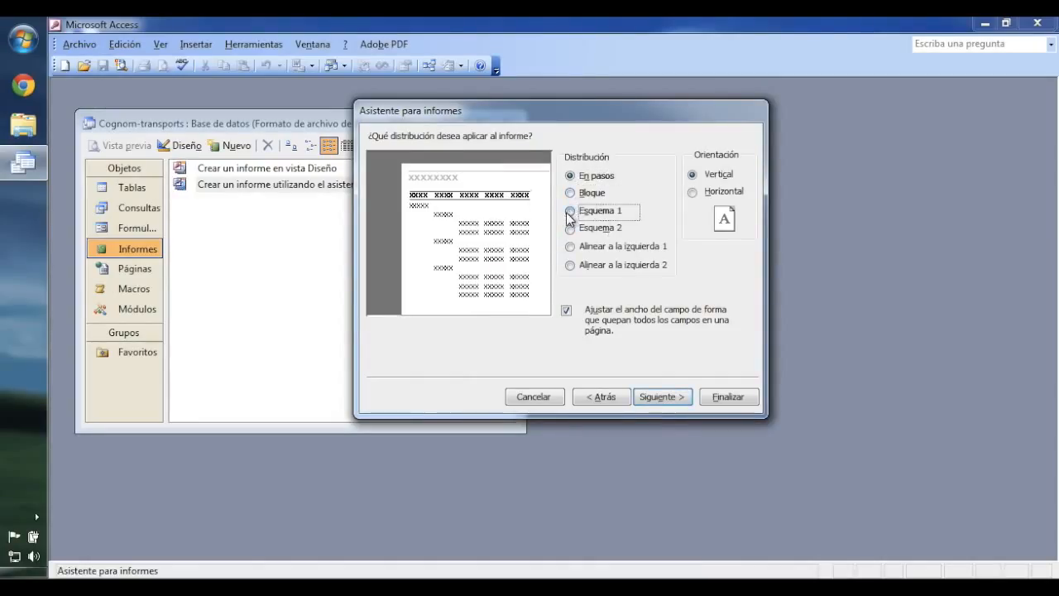
pyautogui.click(654, 399)
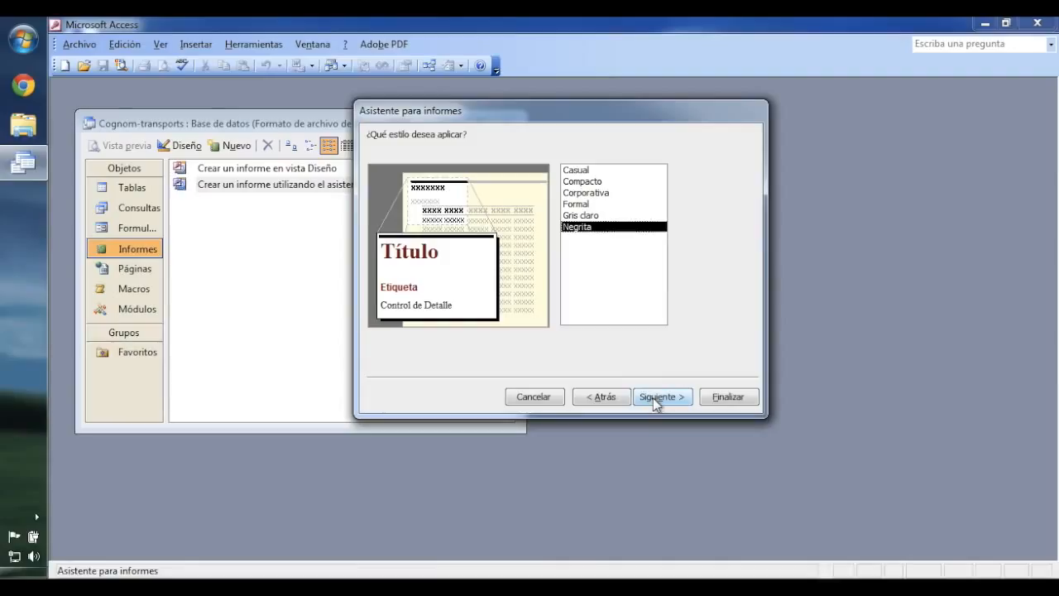
pyautogui.click(584, 215)
pyautogui.click(585, 228)
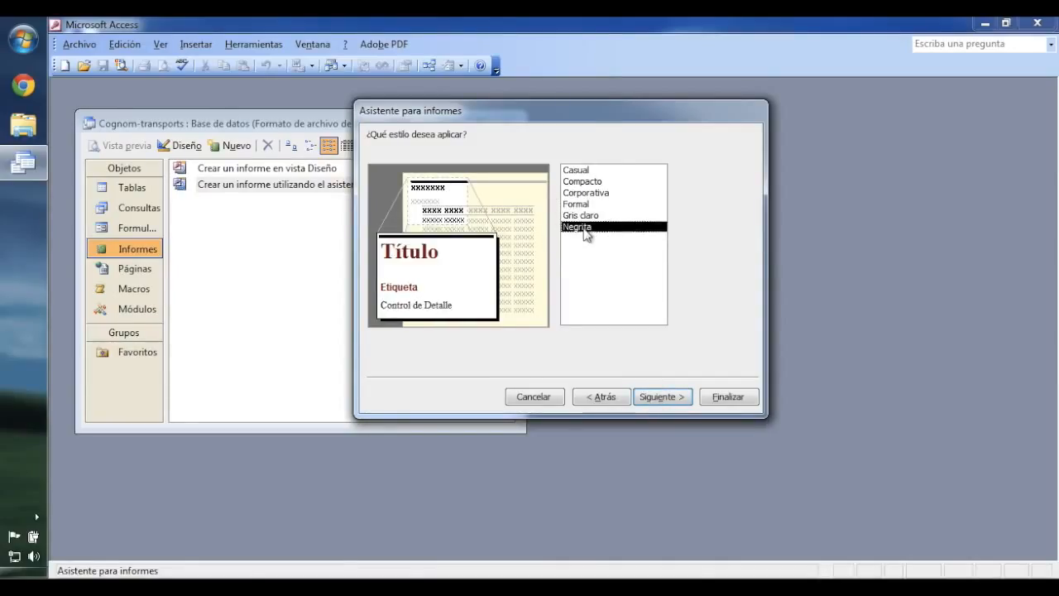
pyautogui.click(654, 398)
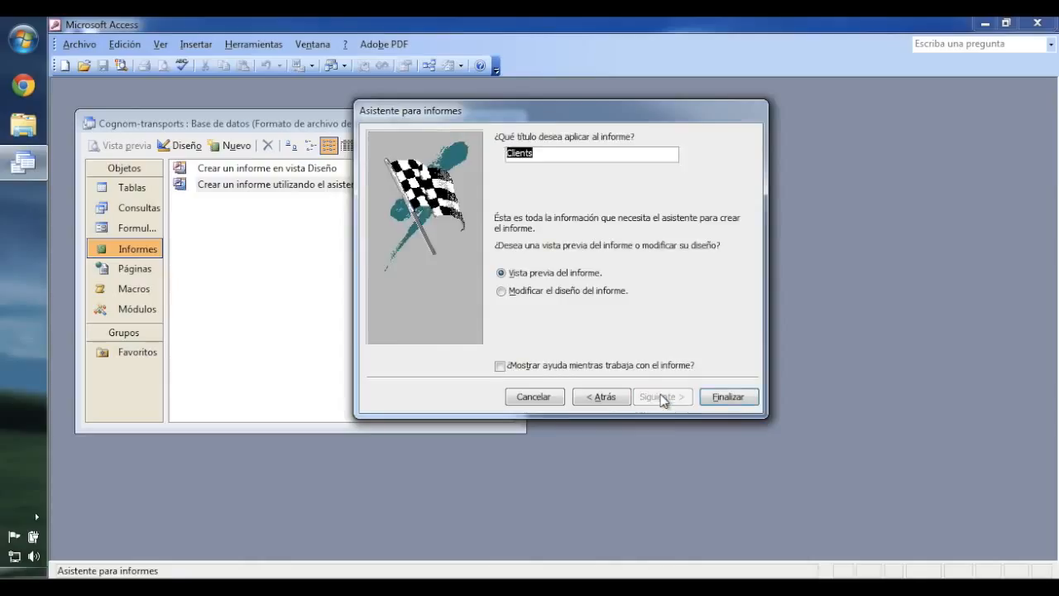
# Title the report "Comandes sense lliurar de novembre" and finish the wizard with the report preview
pyautogui.write('Comandes sense lliur')
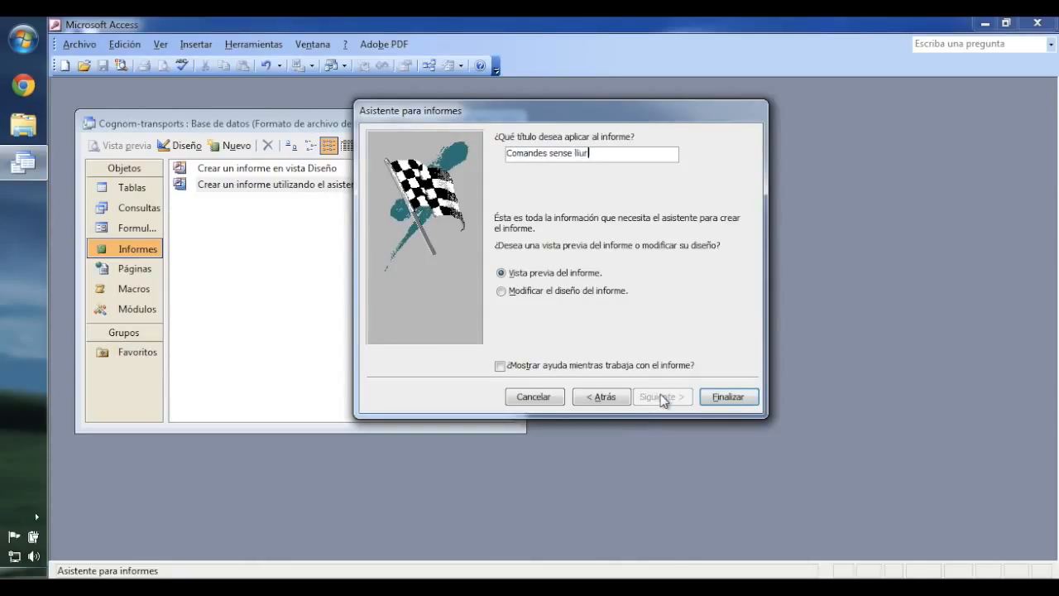
pyautogui.write('ar de novembre')
pyautogui.click(748, 398)
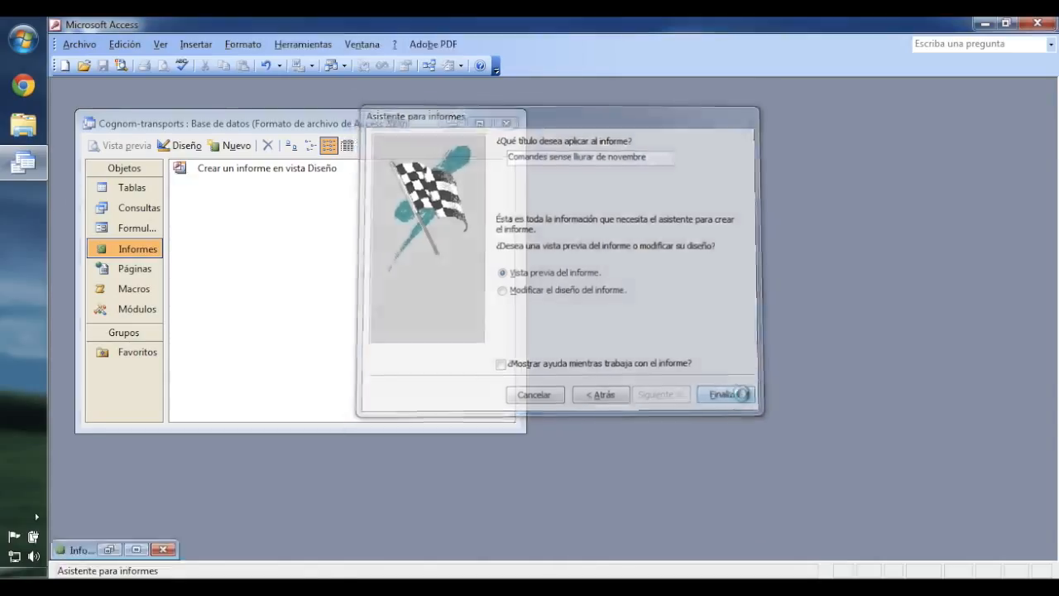
# Look through the previewed report to check its title, client groups and shipment details, and close it
pyautogui.scroll(-5, 698, 385)
pyautogui.scroll(8, 698, 386)
pyautogui.scroll(-5, 700, 389)
pyautogui.scroll(6, 700, 386)
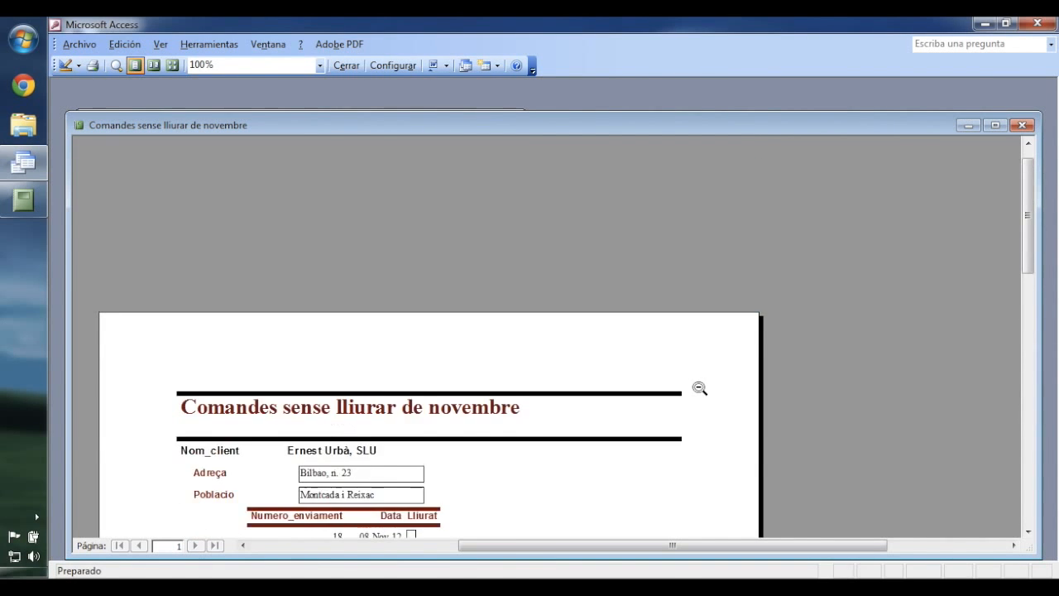
pyautogui.scroll(-1, 700, 386)
pyautogui.click(1022, 125)
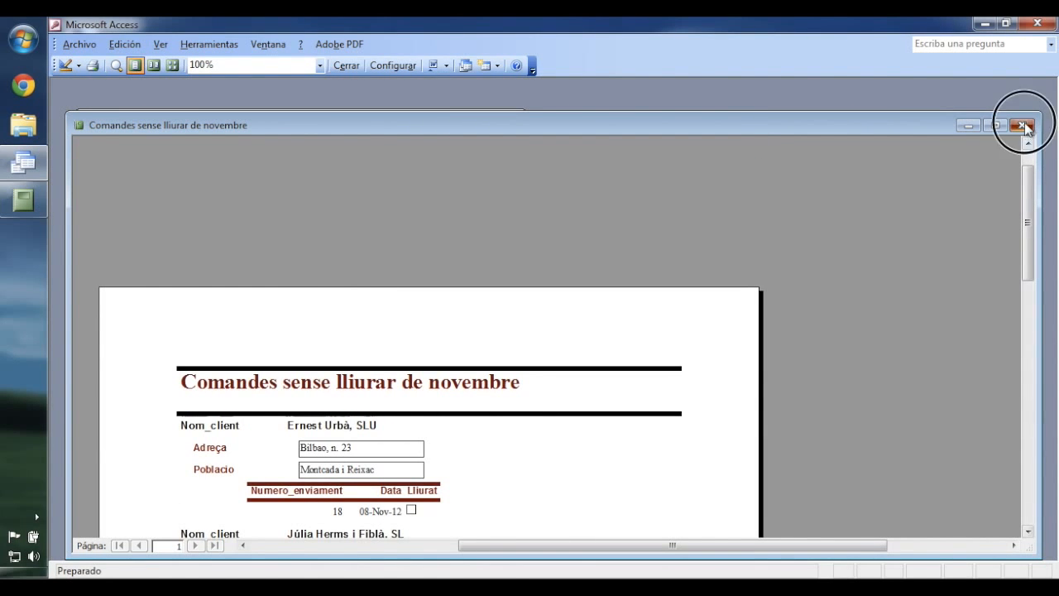